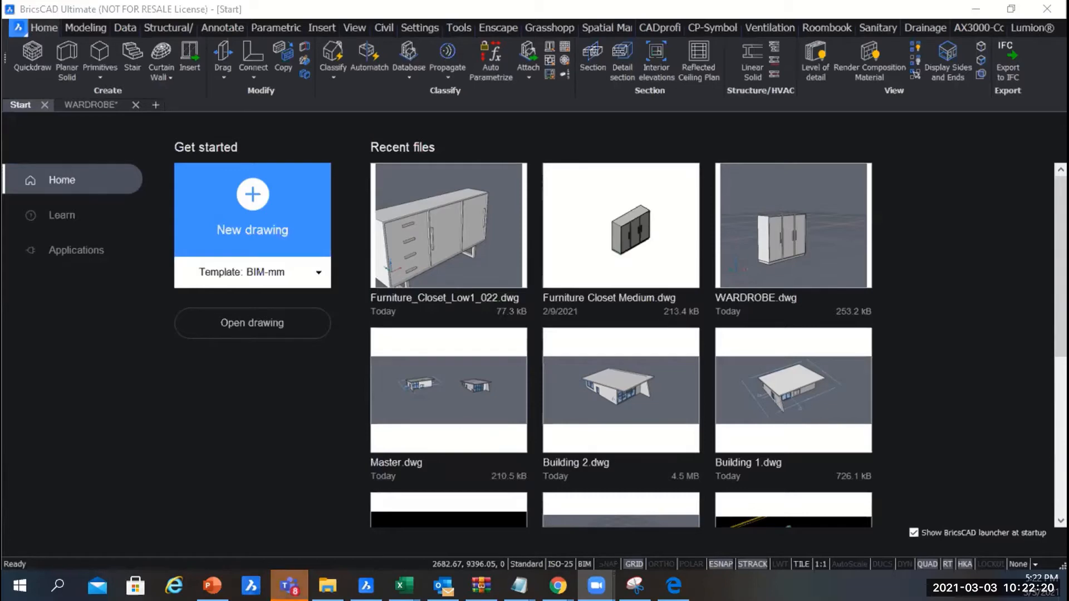
Step: Switch to the BIM Training Guide PDF and read the opening of the Drawing documentation basic chapter
key("alt+Tab")
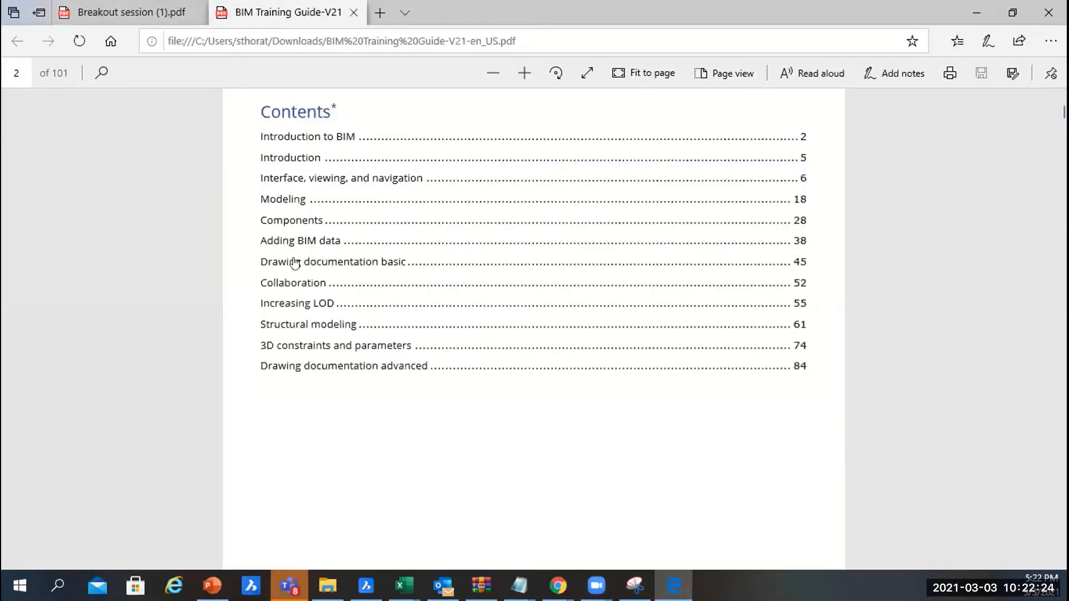
left_click(371, 262)
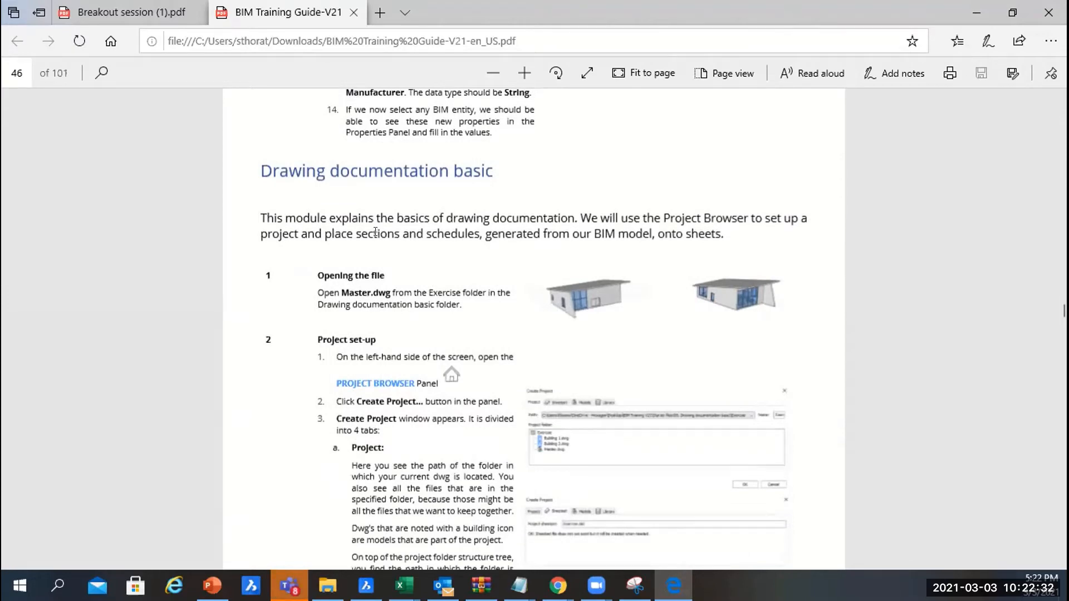
scroll(376, 233, "up", 2, "ctrl")
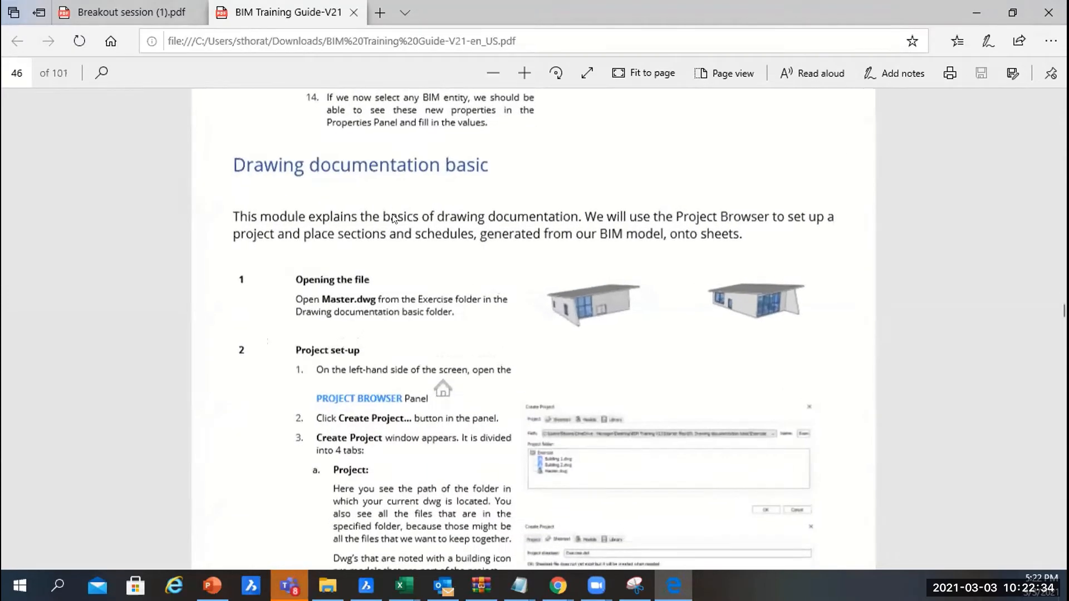
scroll(393, 217, "down", 1)
scroll(401, 206, "up", 1)
scroll(533, 236, "down", 1)
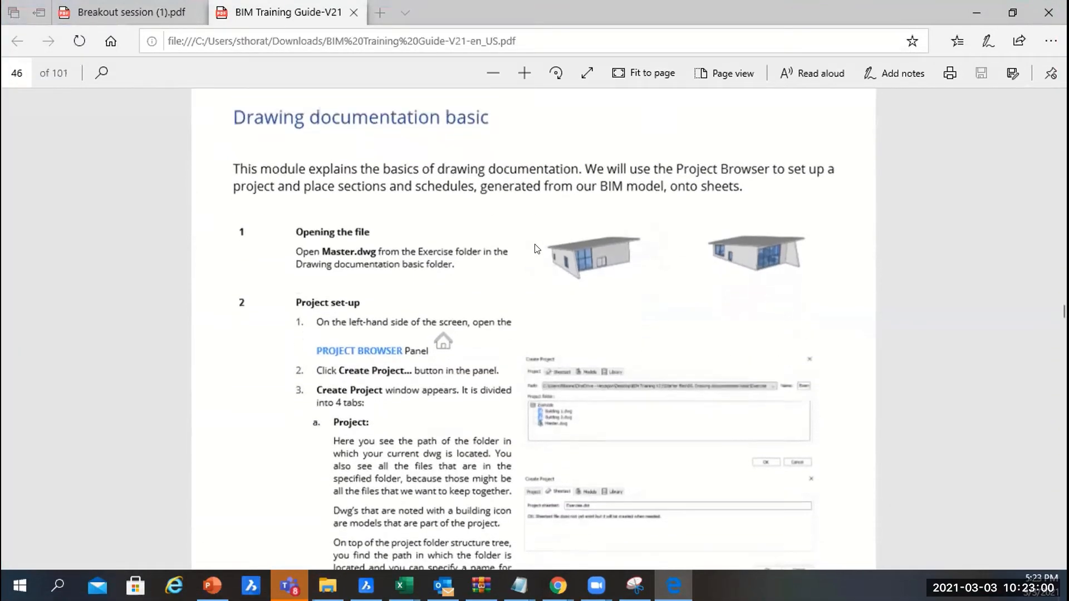
scroll(536, 249, "up", 1)
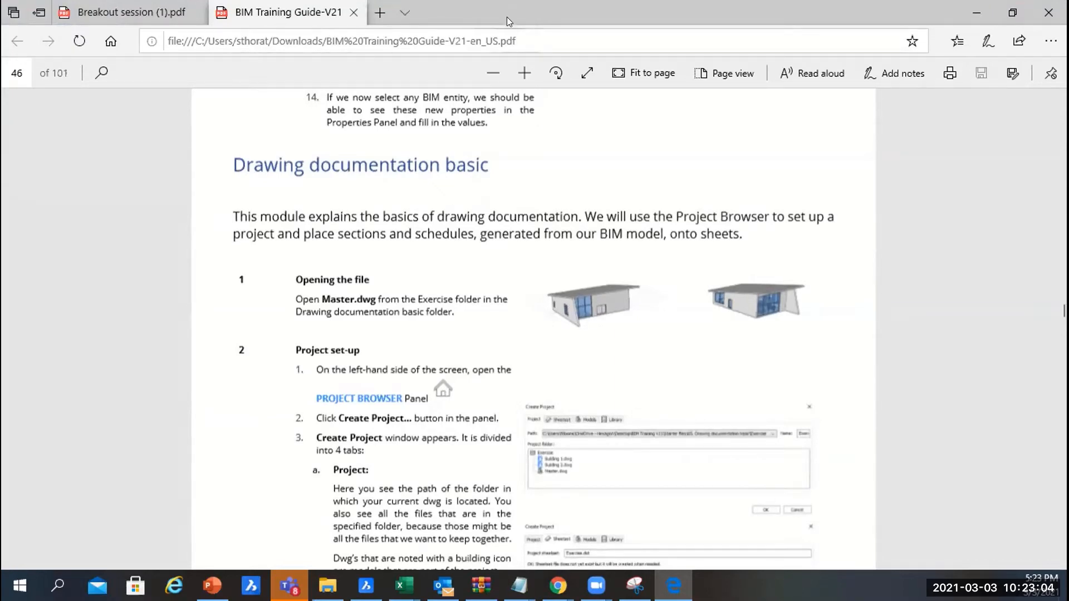
Step: Switch back to BricsCAD and begin opening a drawing, browsing to the Documents folder
key("alt+Tab")
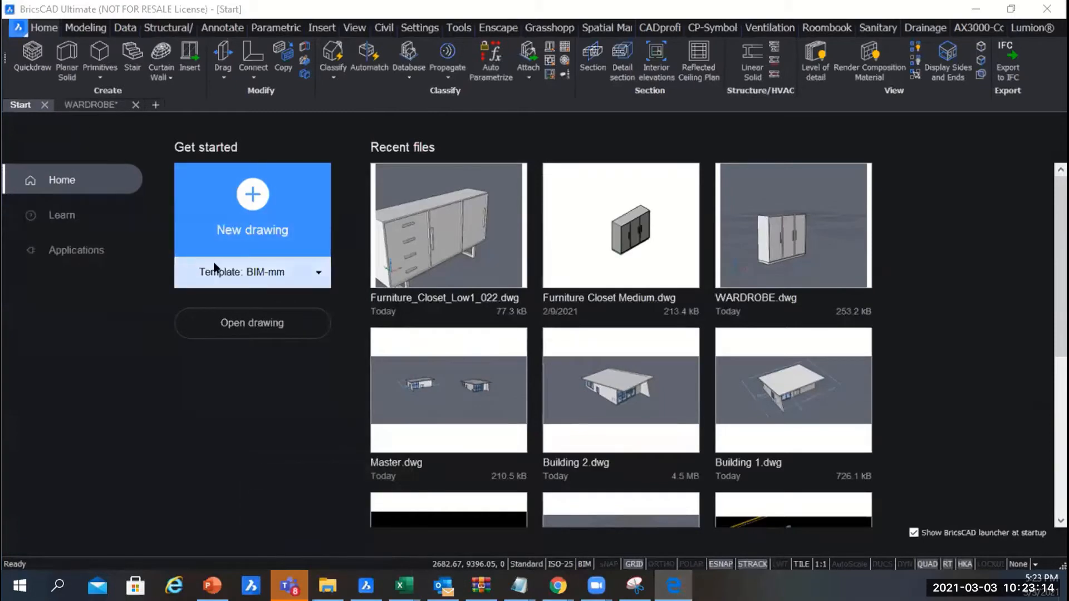
left_click(20, 30)
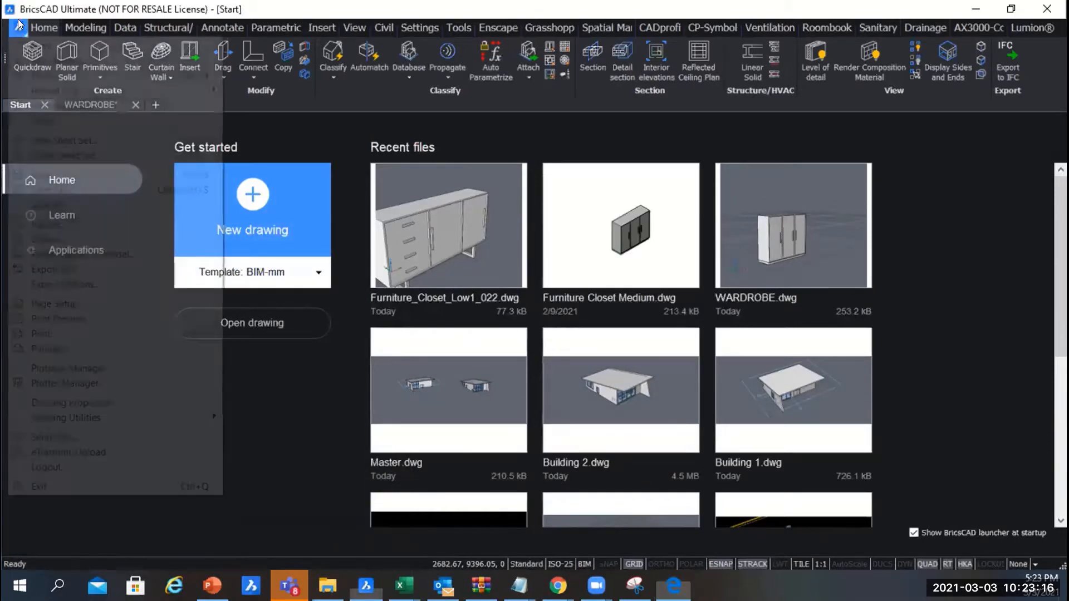
left_click(68, 71)
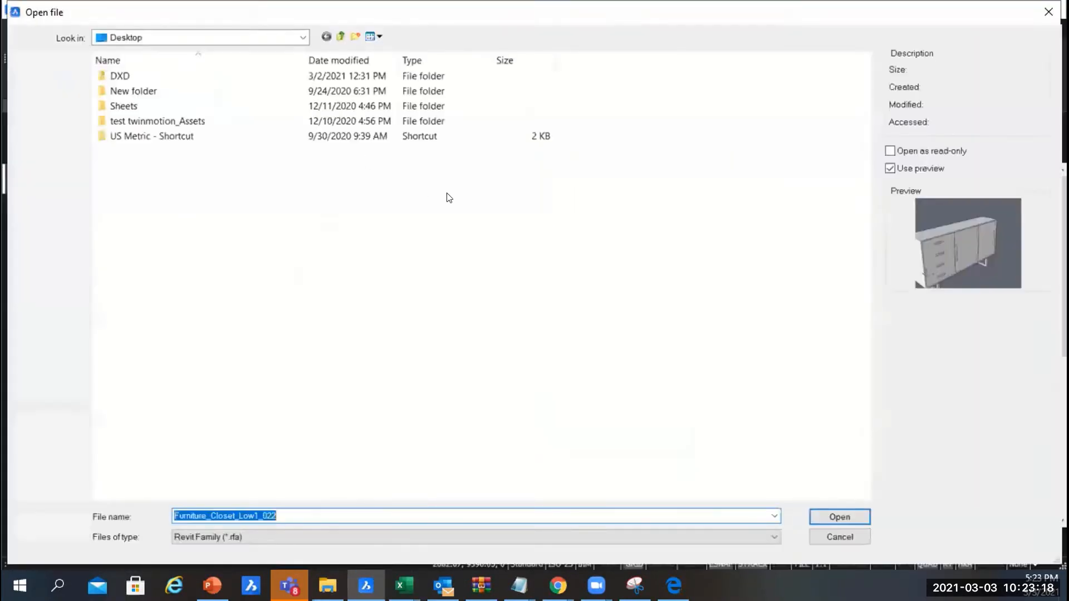
left_click(303, 36)
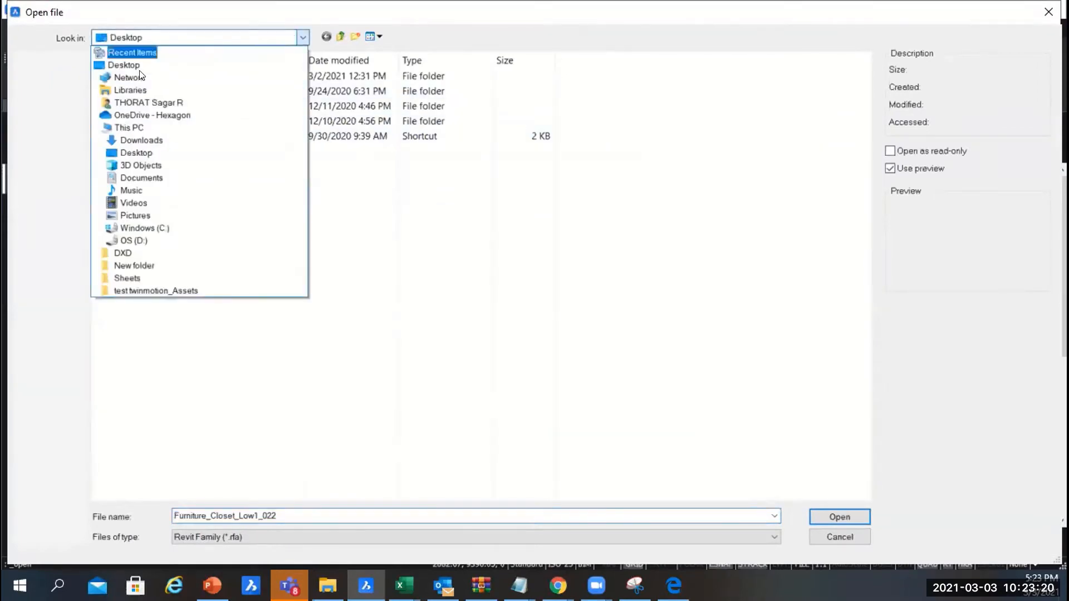
left_click(142, 177)
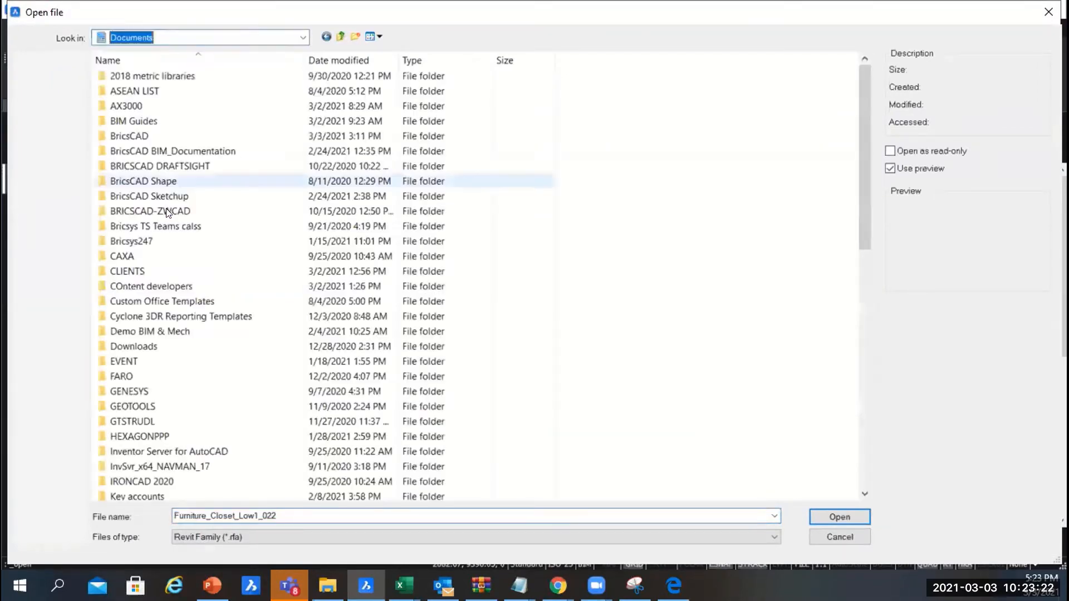
double_click(152, 134)
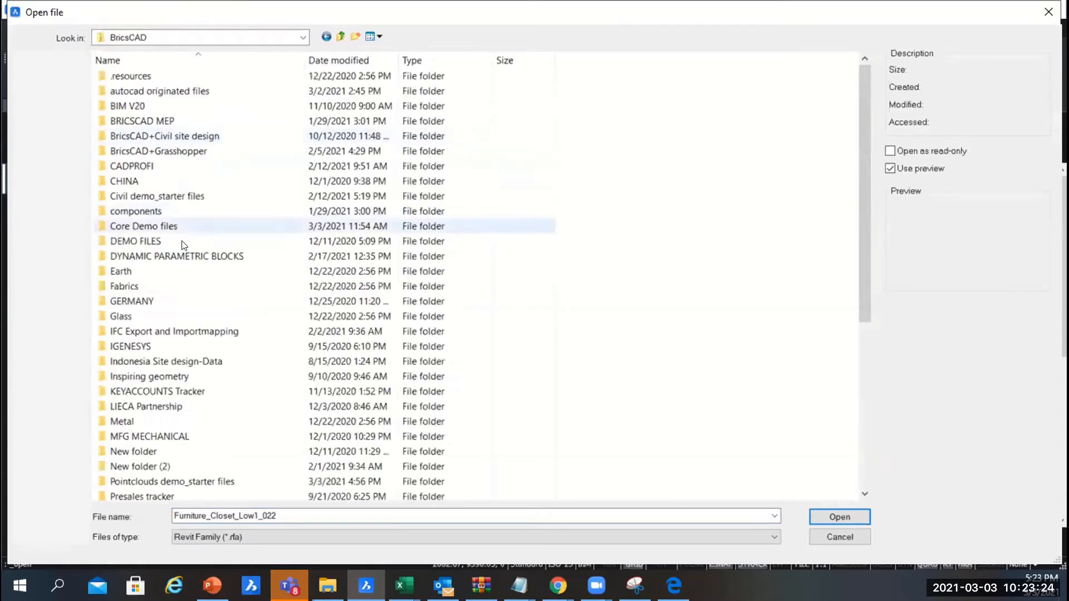
scroll(181, 205, "down", 1)
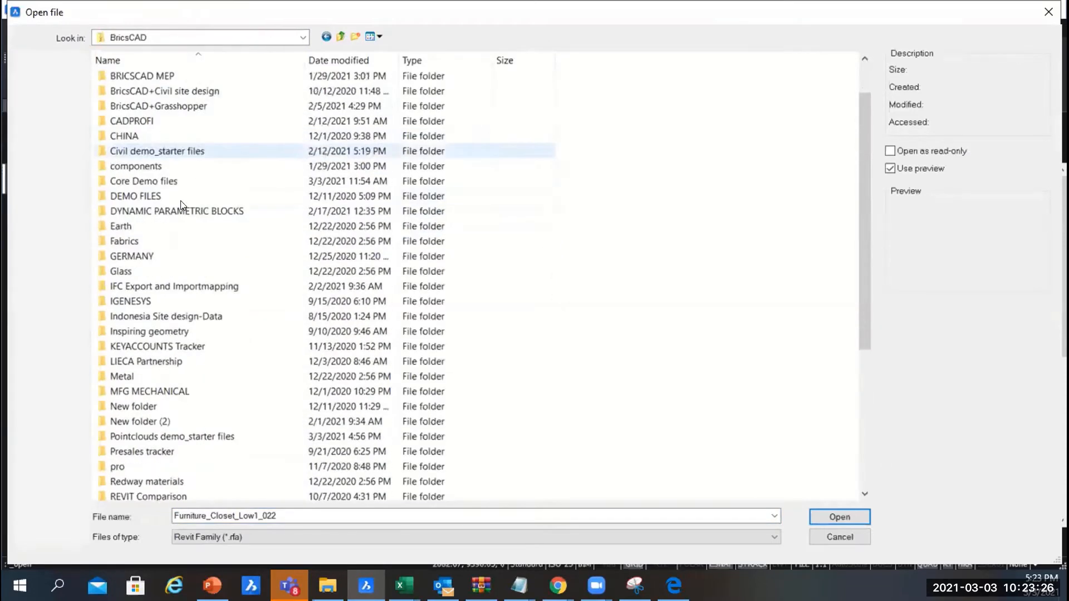
scroll(181, 205, "up", 1)
left_click(325, 36)
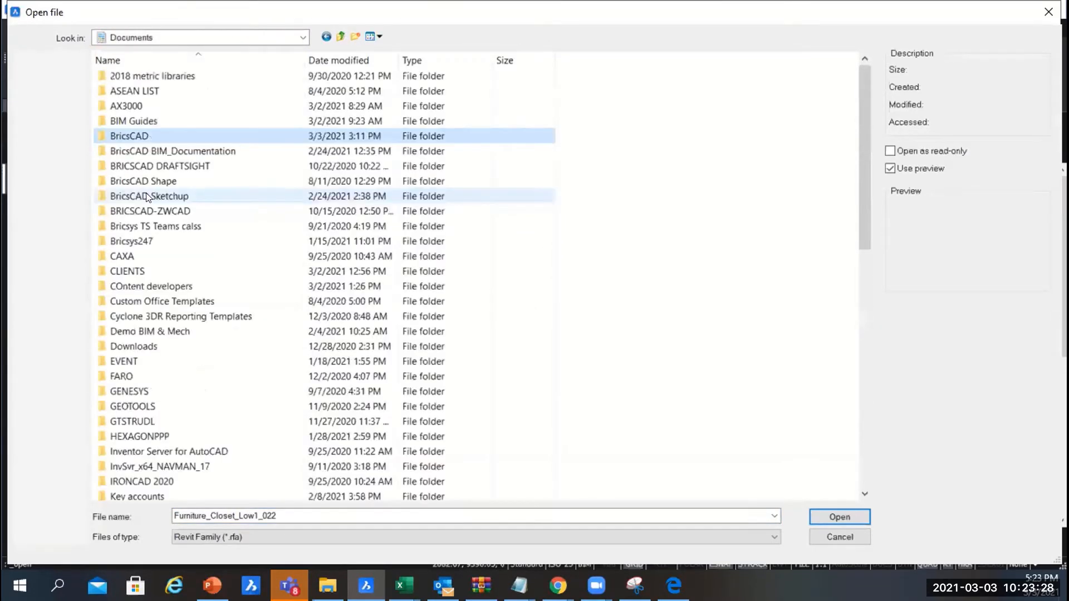
Step: Browse from Documents through V21 BRICSCAD, BOOTCAMP and V21 BIM_Drawing Documentation Basic to the Exercise folder
left_click(189, 161)
scroll(184, 234, "down", 10)
left_click(177, 300)
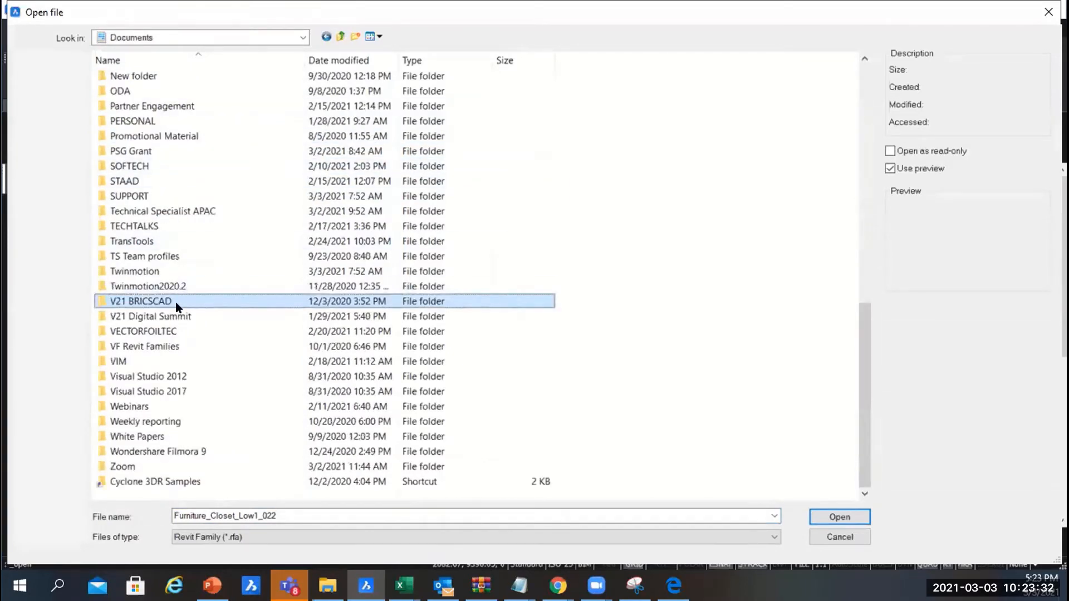
double_click(176, 300)
double_click(146, 152)
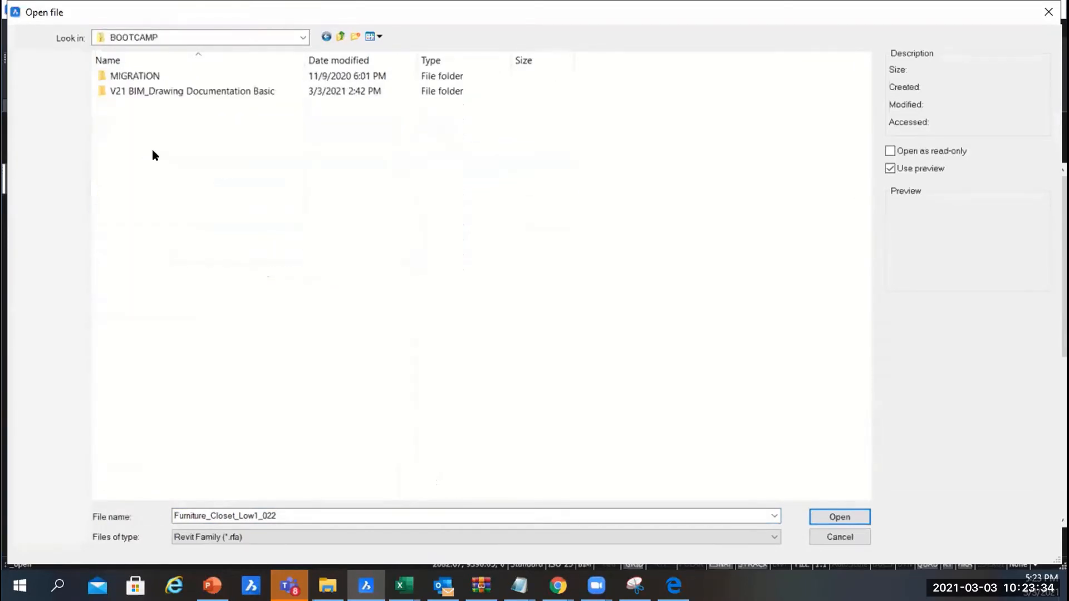
double_click(170, 88)
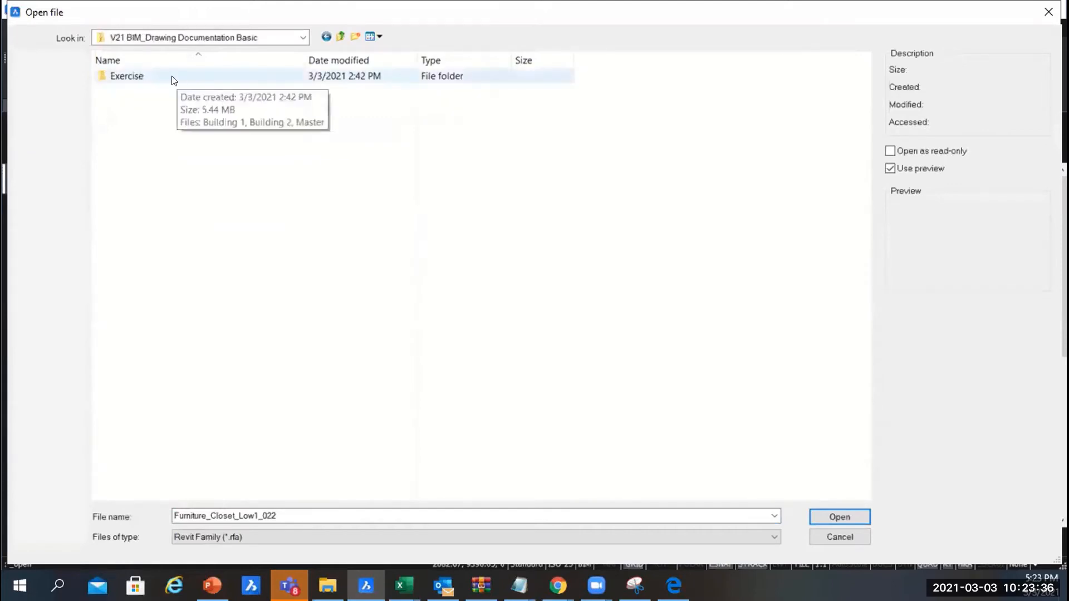
left_click(195, 81)
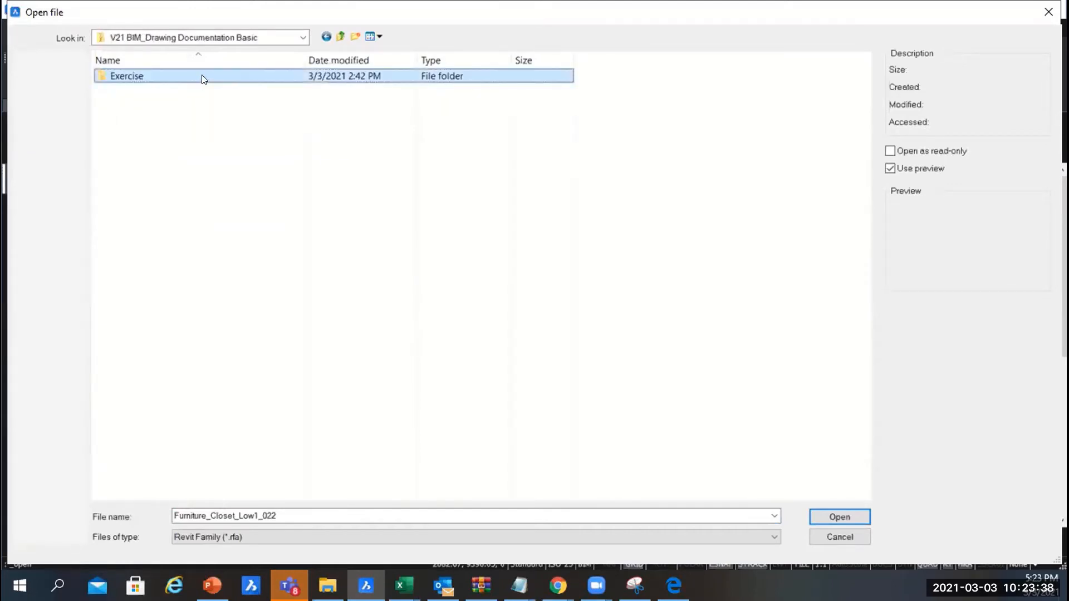
double_click(203, 79)
Step: Limit the file type to Standard Drawing File (*.dwg) and open the Master drawing
left_click(270, 534)
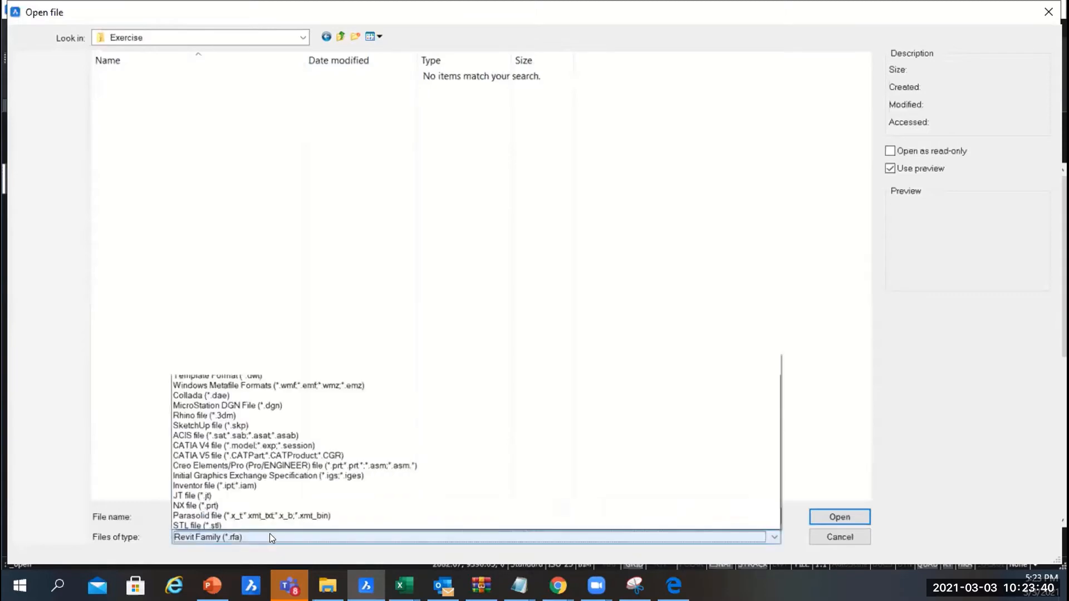
left_click(271, 264)
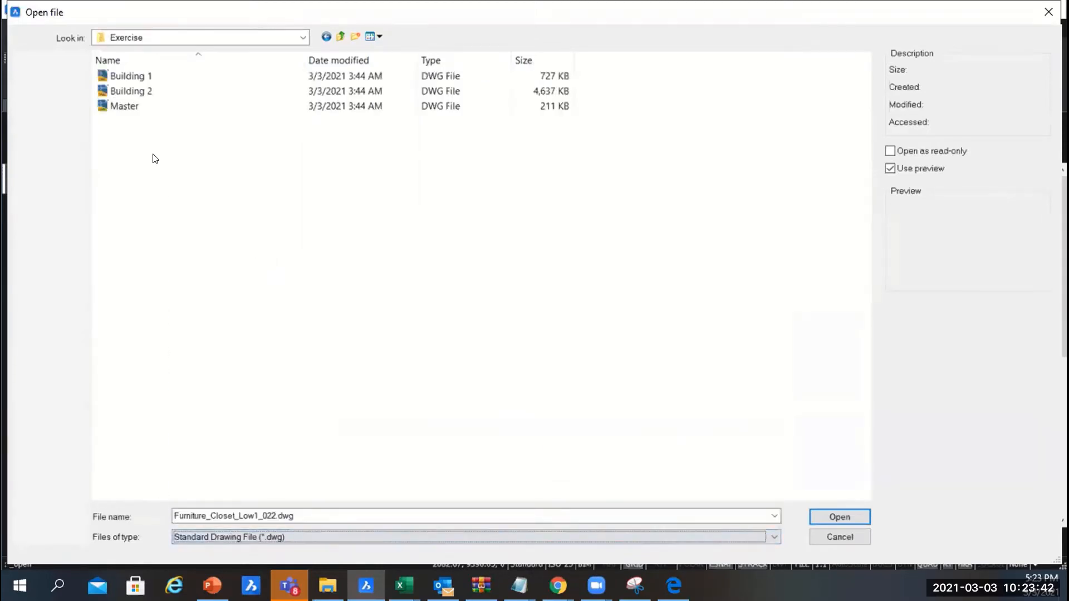
left_click(134, 107)
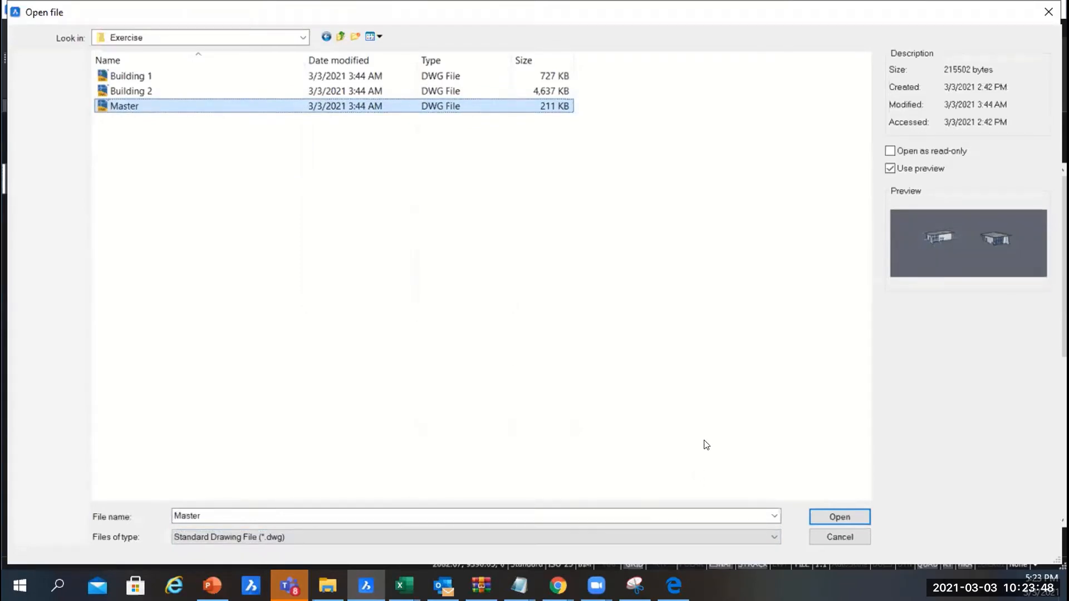
left_click(824, 517)
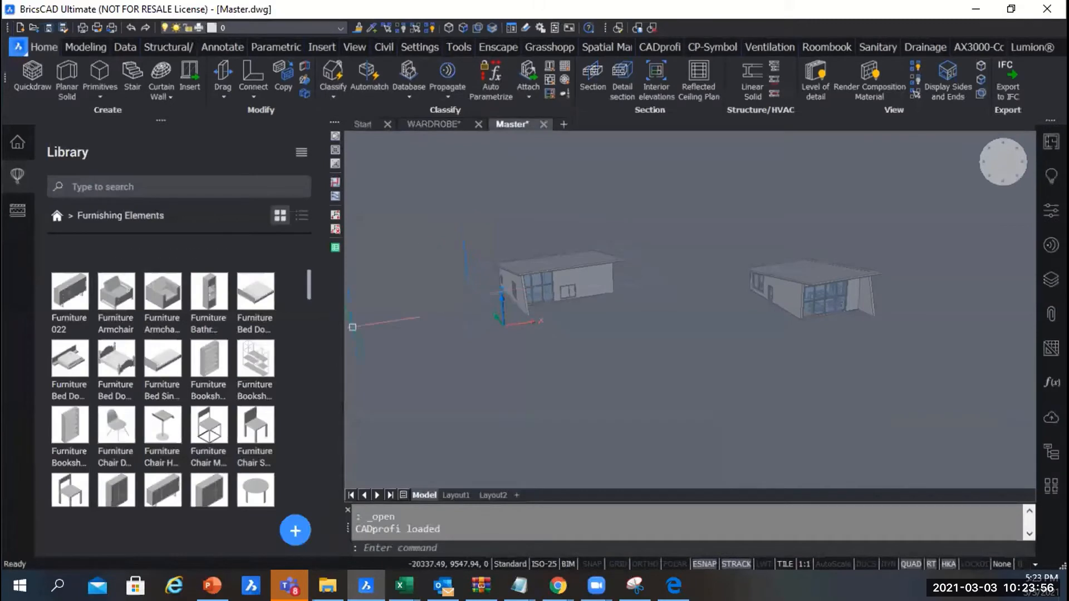
Step: Collapse the Library, show the BIM Project Browser, and check its entry in the list of available panels
left_click(10, 183)
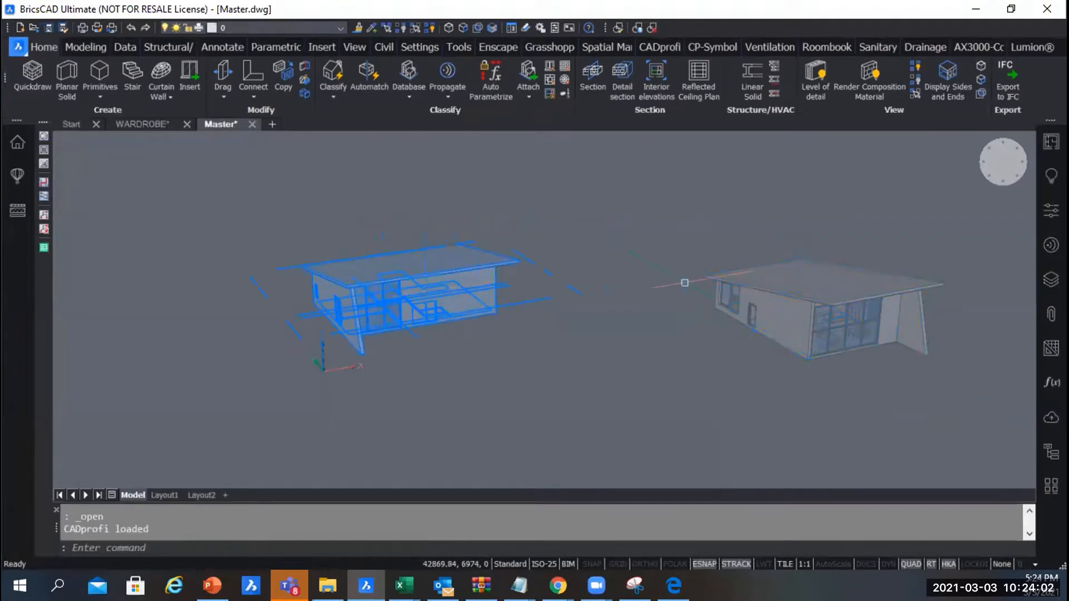
scroll(778, 279, "up", 2)
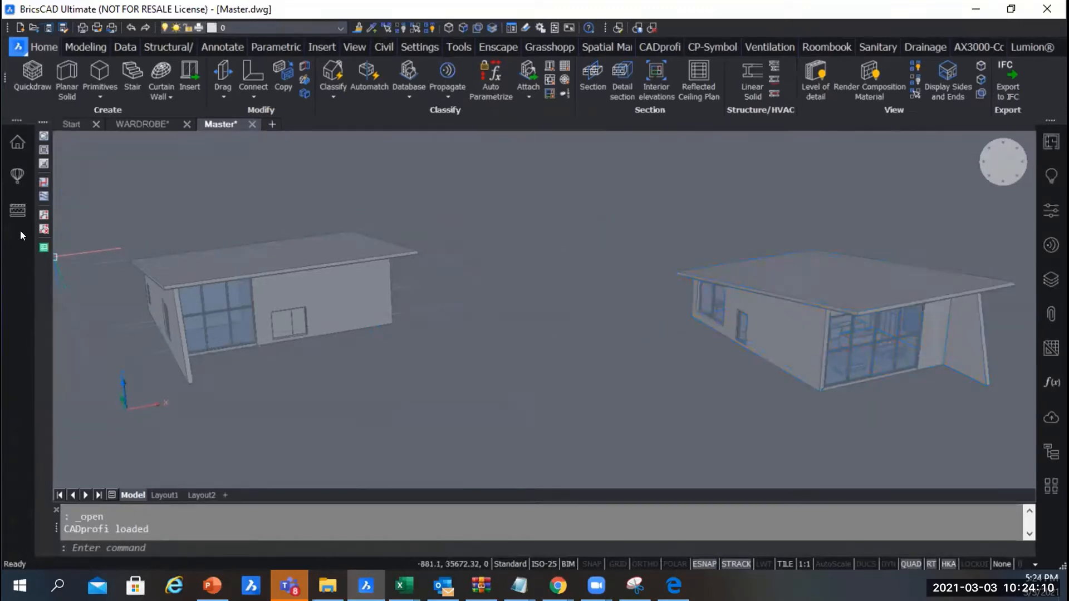
left_click(16, 144)
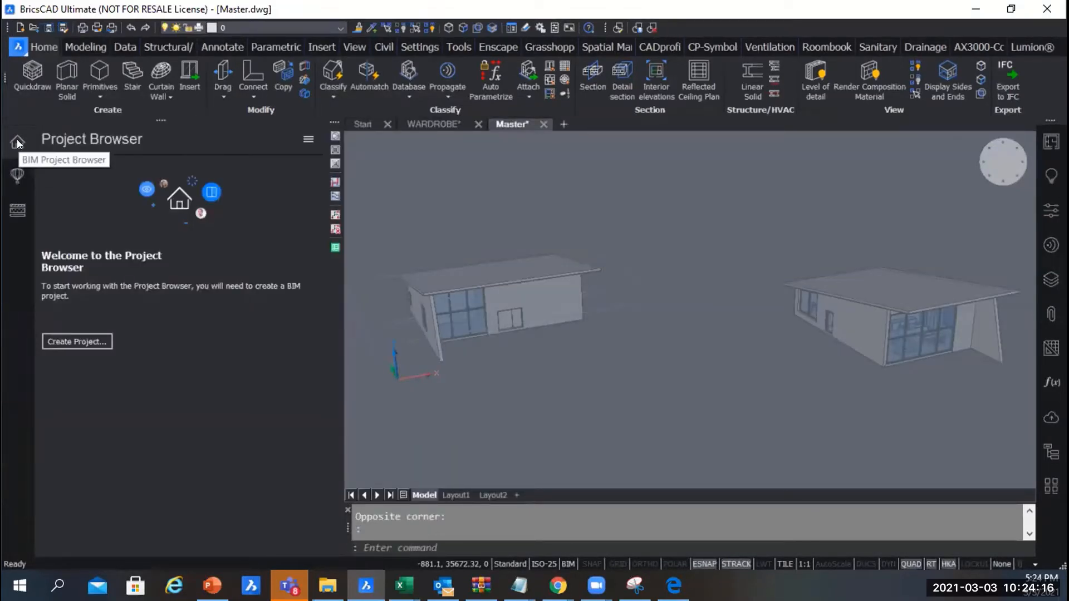
right_click(15, 254)
mouse_move(53, 265)
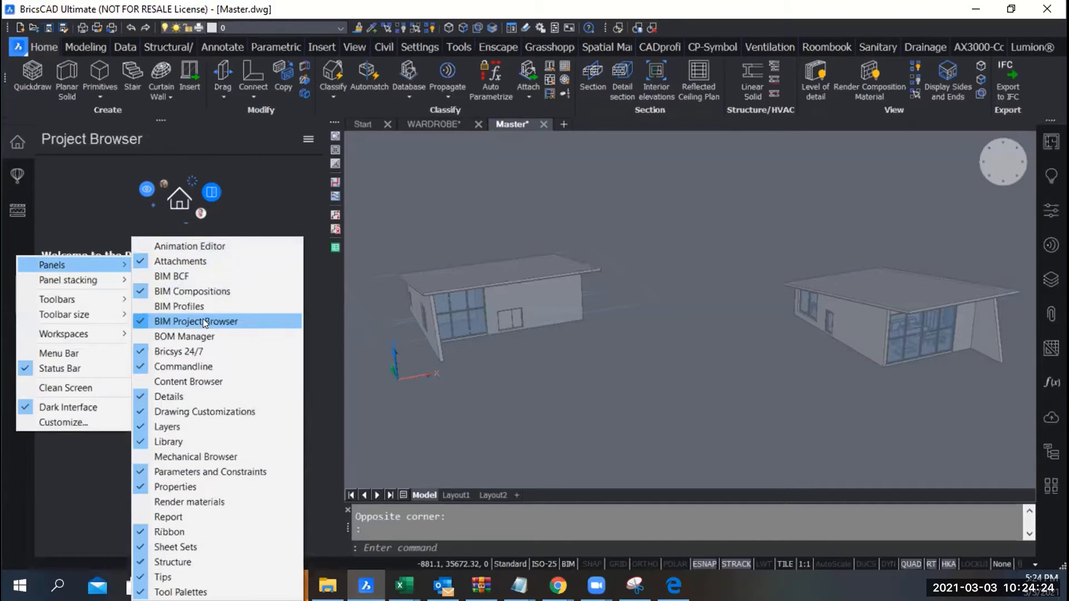
left_click(13, 226)
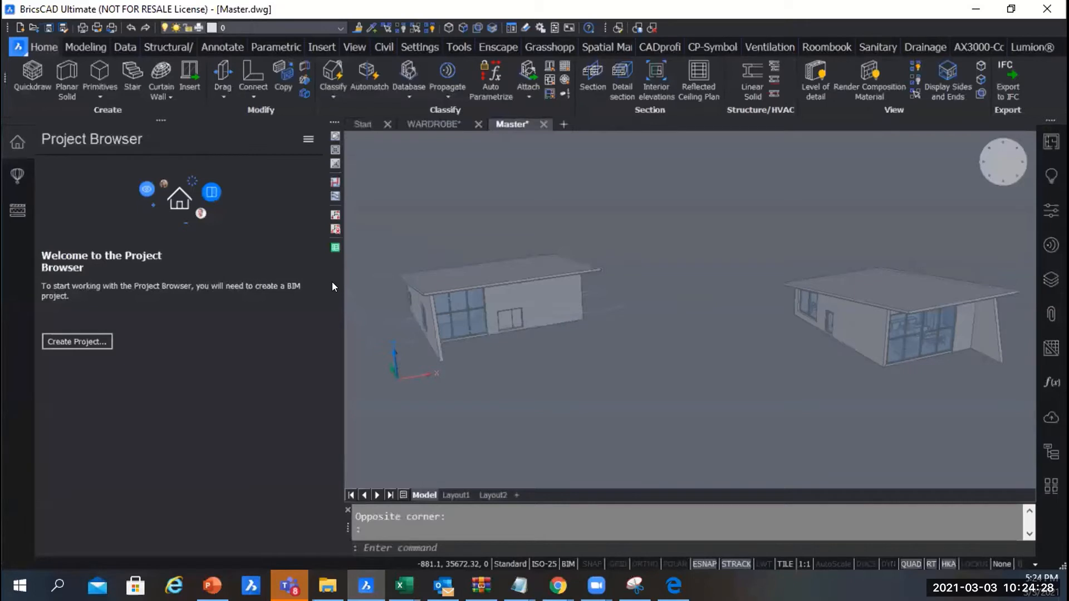
Step: Start creating a BIM project and review the drawings listed in its Exercise project folder
left_click(77, 342)
left_click(89, 341)
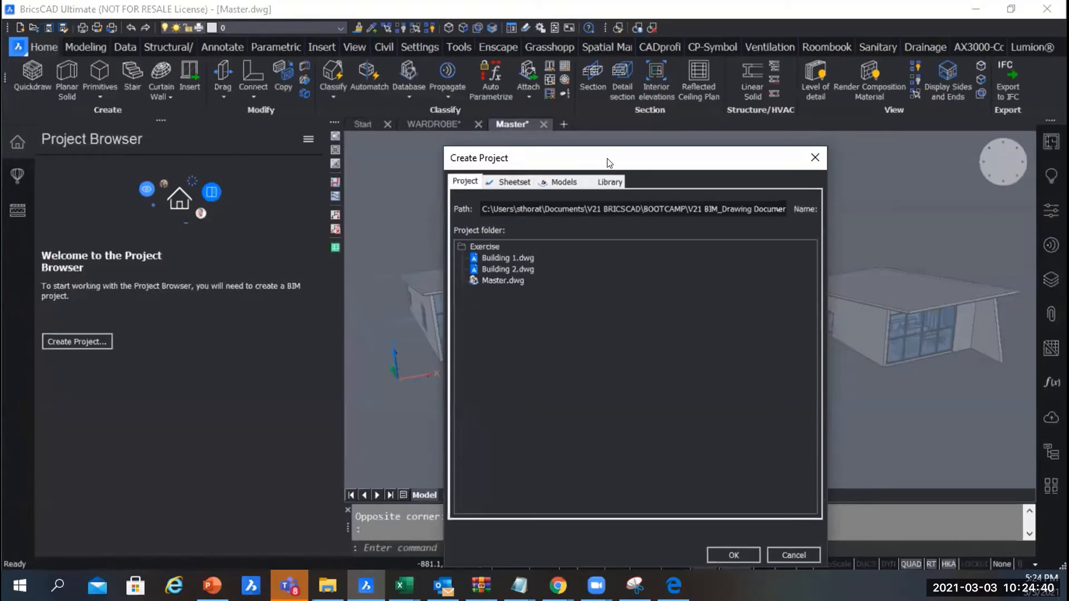
left_click_drag(608, 161, 535, 134)
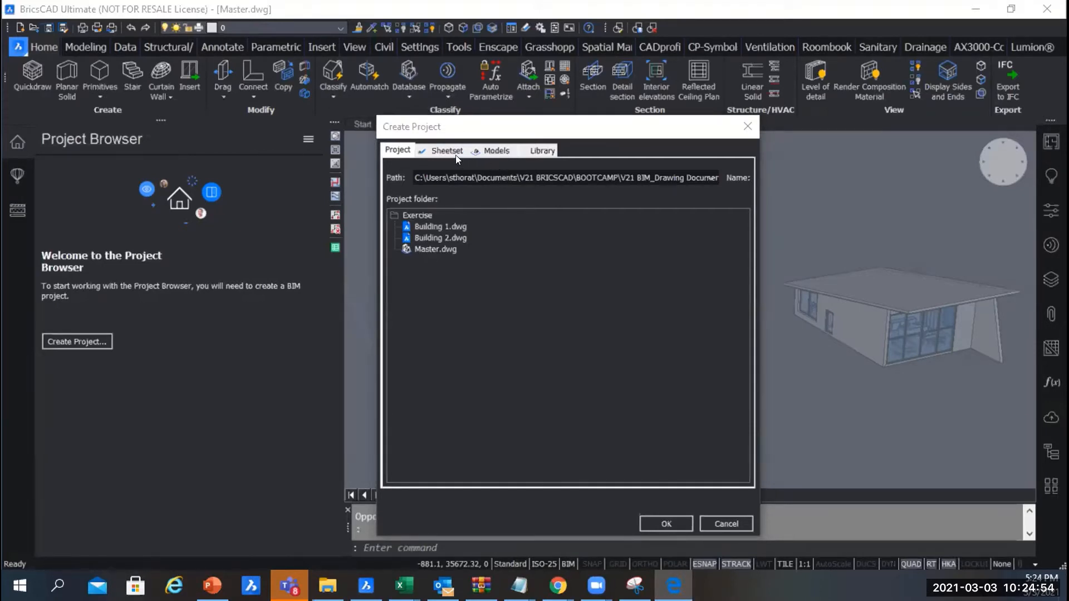
left_click(390, 156)
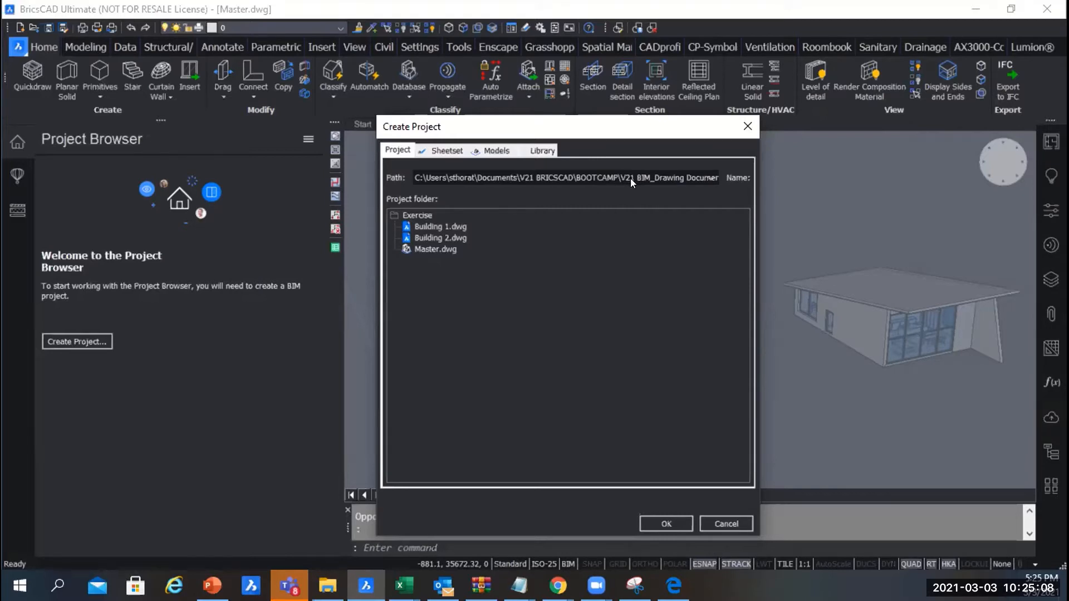
left_click(446, 227)
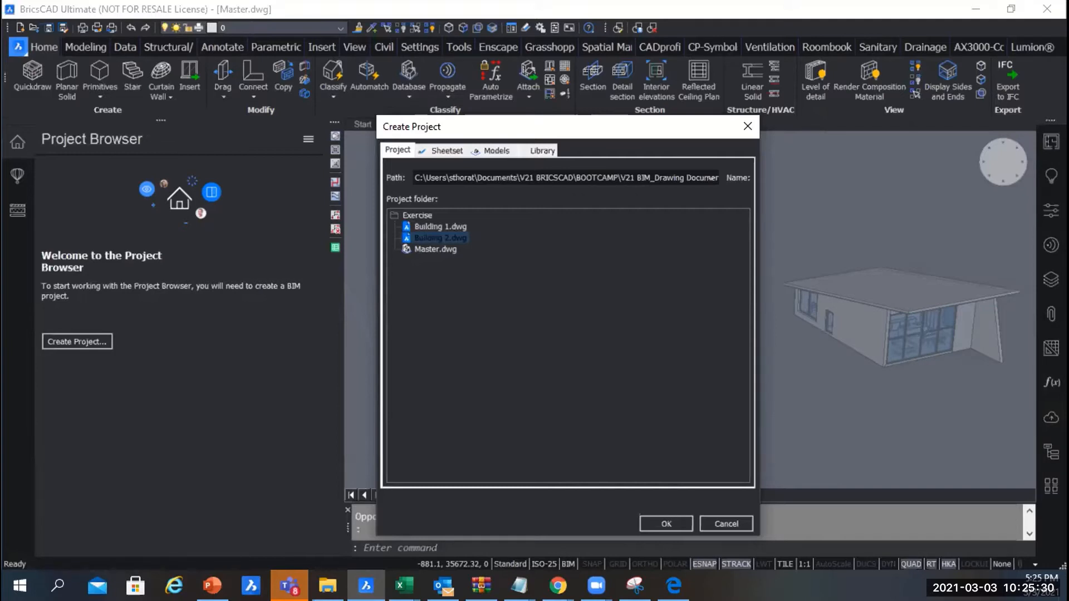
left_click(437, 249)
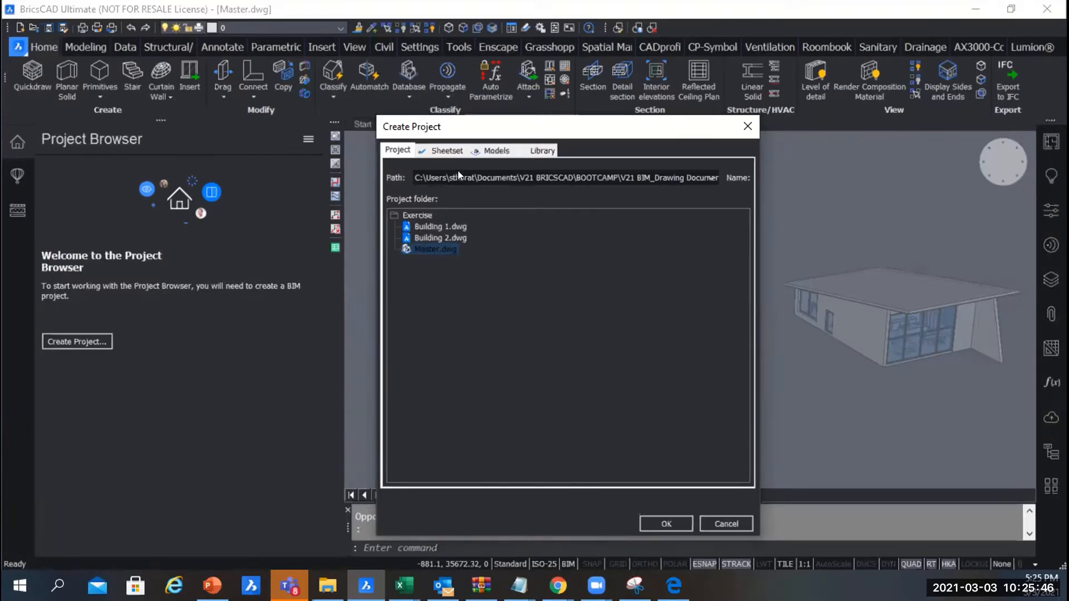
Step: Review the sheet set file name in the new project's settings
left_click(450, 149)
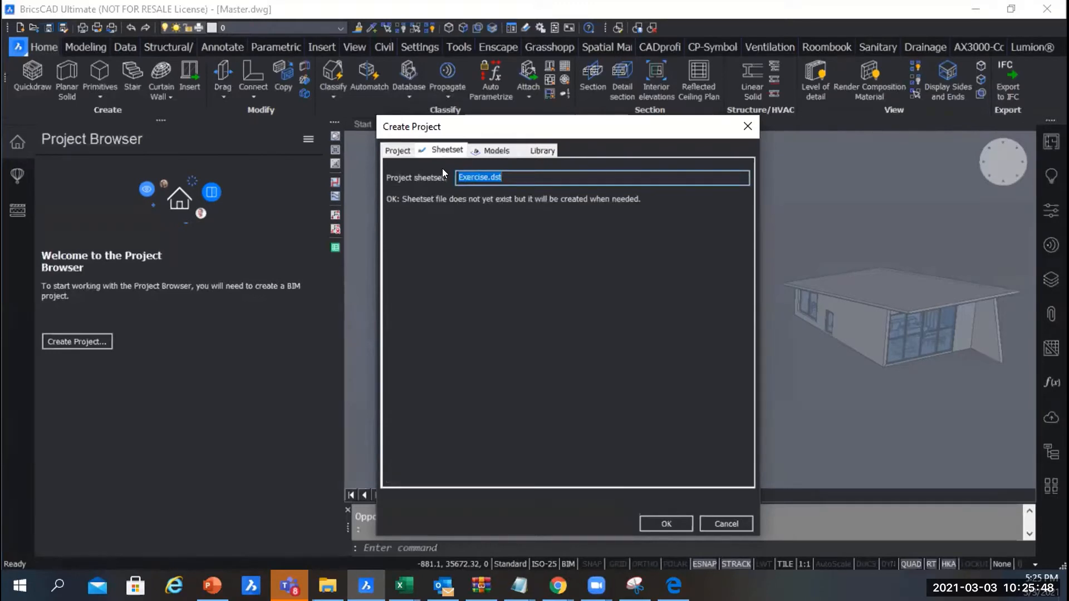
left_click(511, 177)
double_click(484, 175)
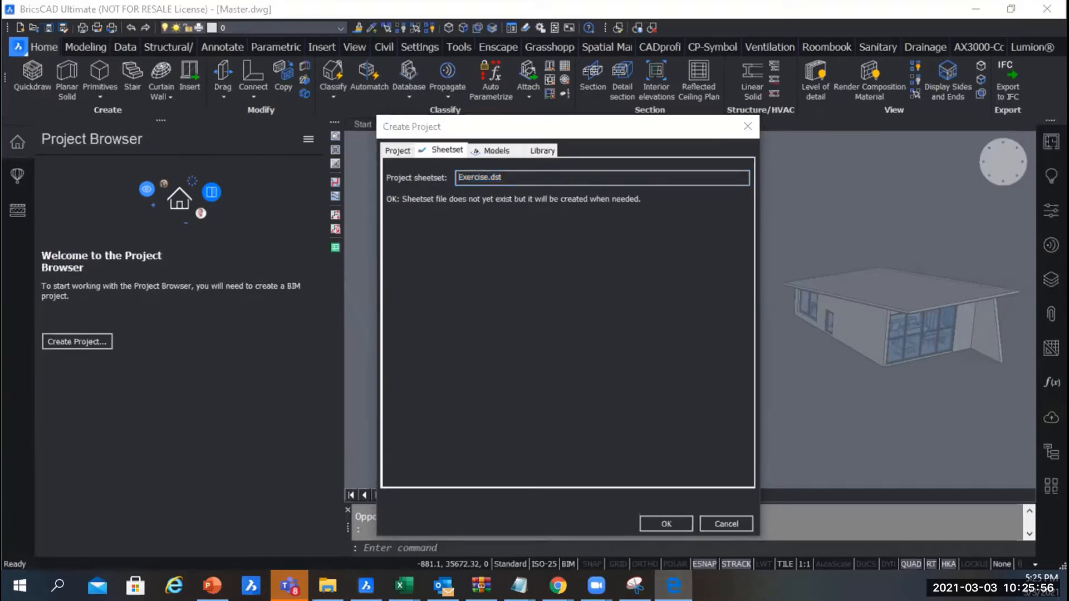
Step: Include Building 1.dwg and Building 2.dwg as the project's model drawings and show the project library settings
left_click(508, 151)
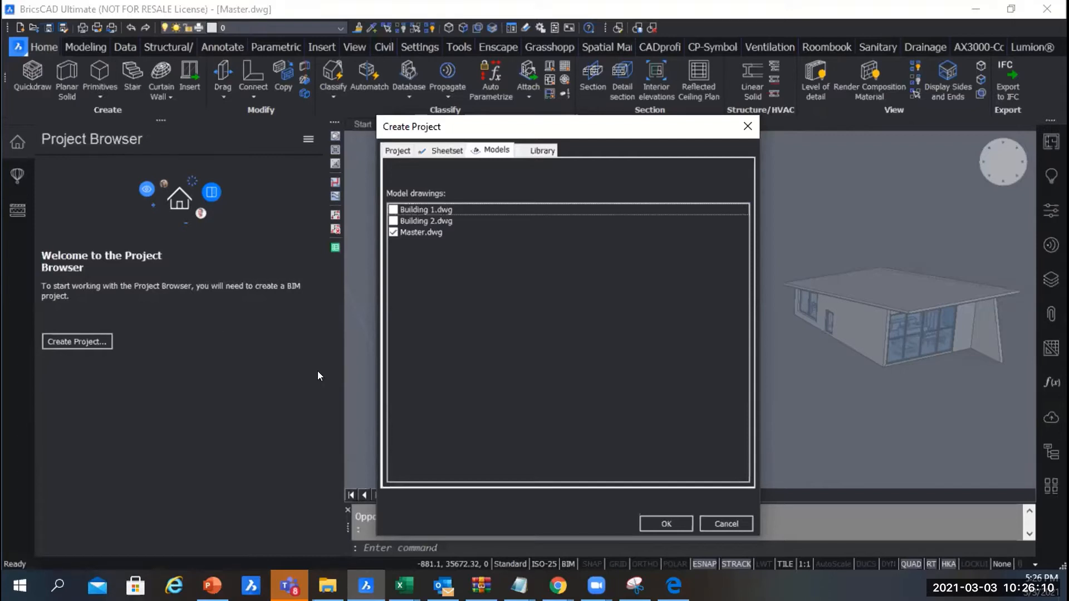
left_click(394, 210)
left_click(394, 221)
left_click(555, 155)
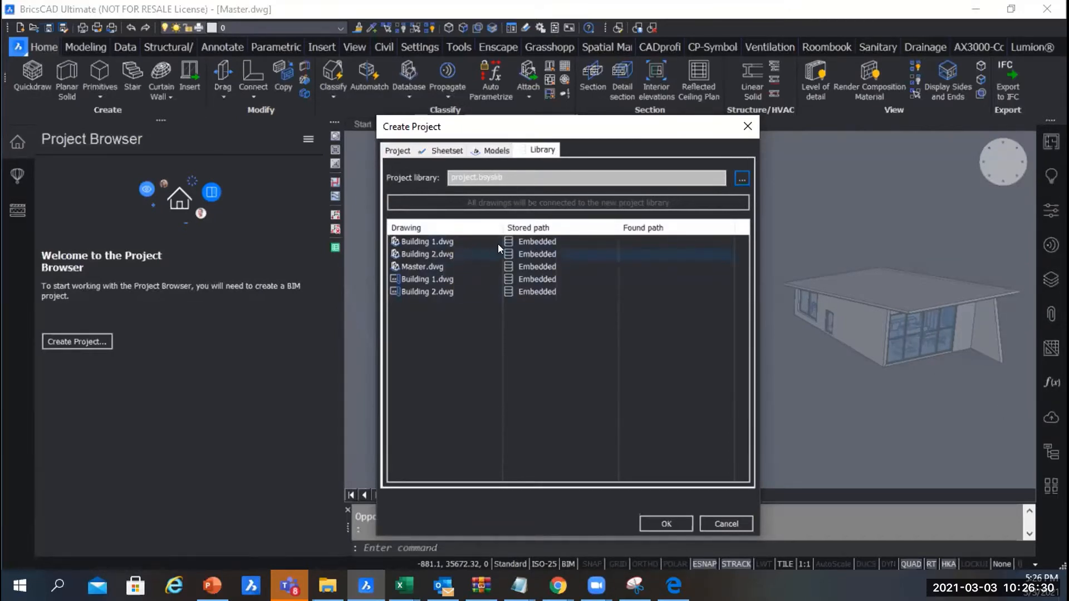
Step: Recheck the new project's sheet set, general and library settings and create the project
left_click(532, 254)
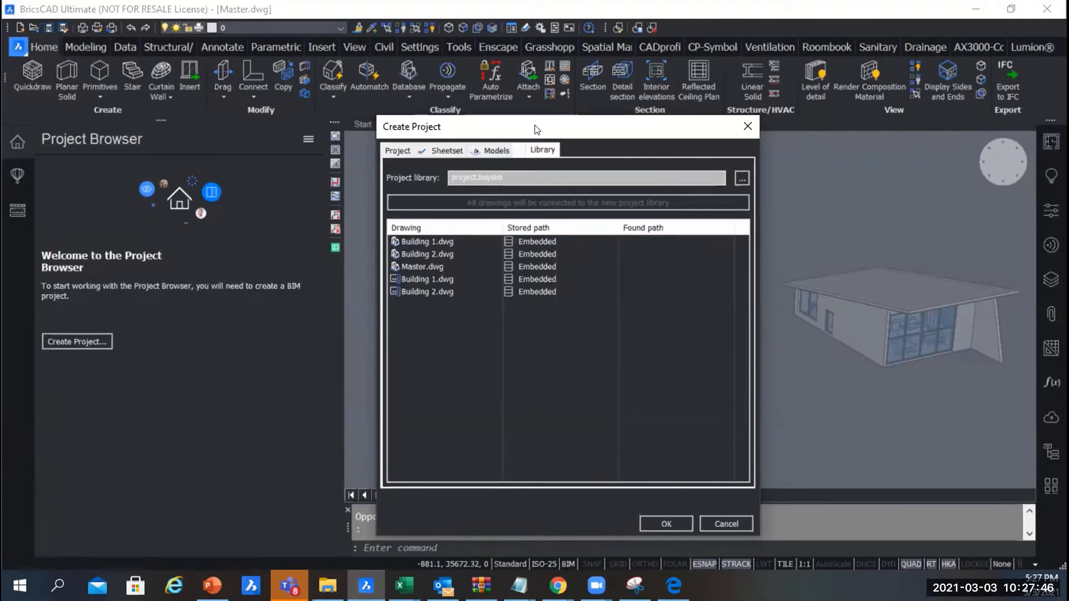
left_click(493, 145)
left_click(440, 149)
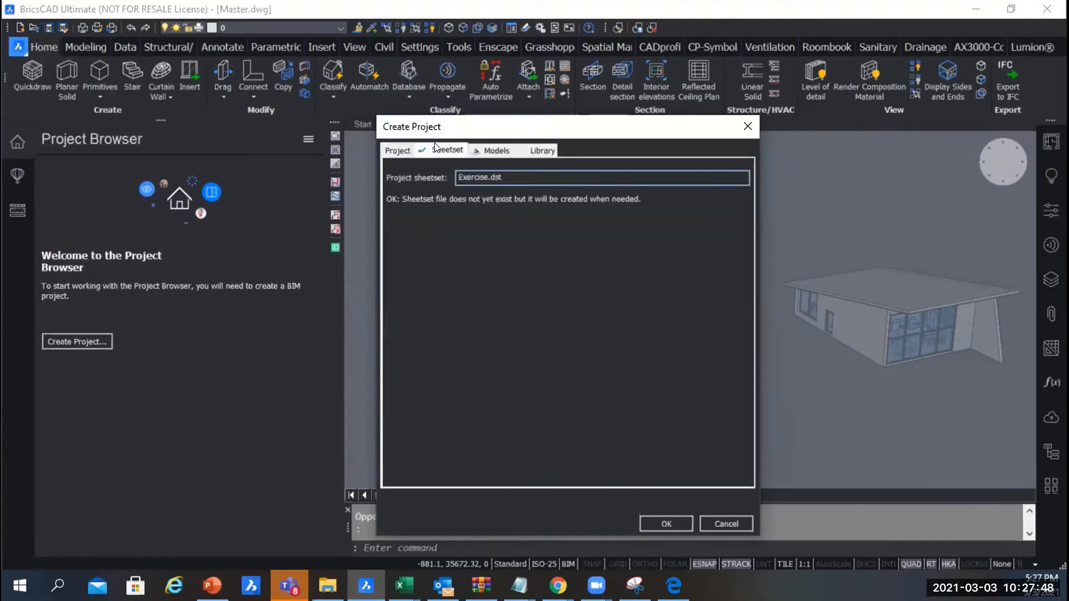
left_click(397, 150)
left_click(534, 152)
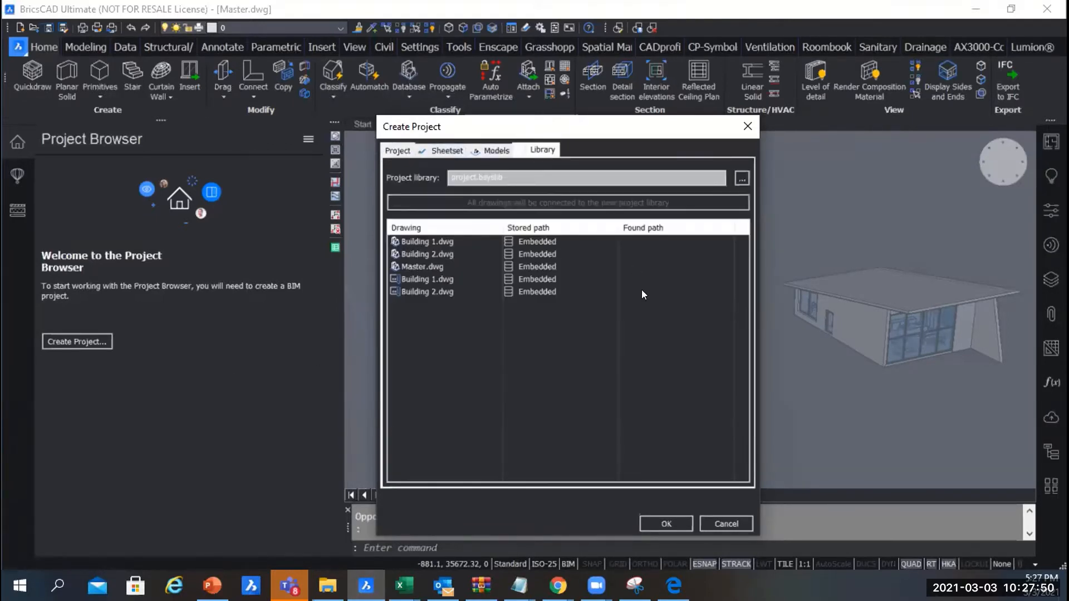
left_click(679, 523)
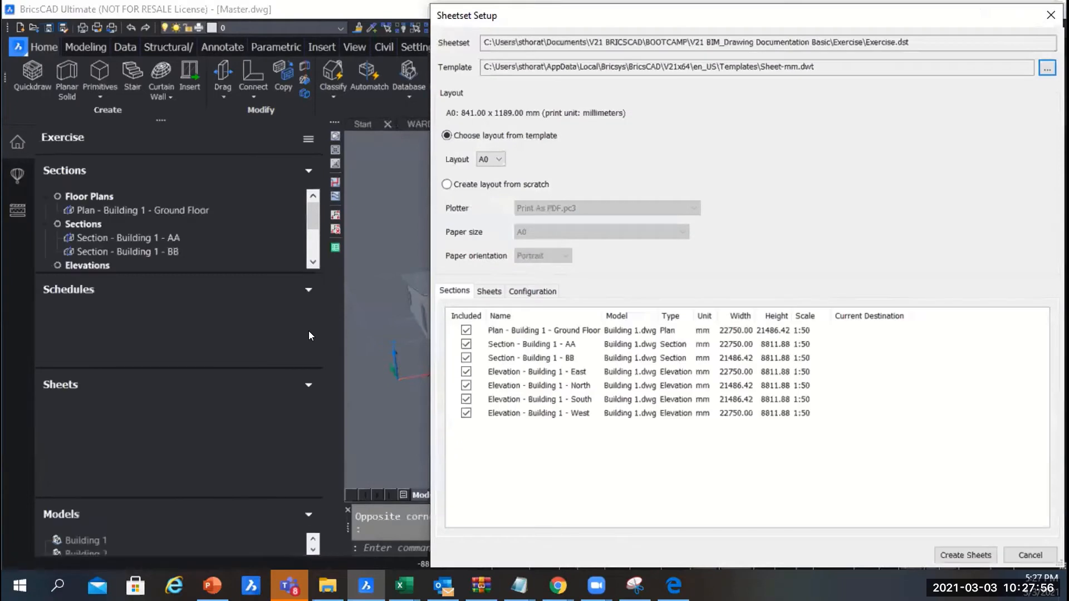
Step: Examine the sheet set and template paths in Sheetset Setup and look through the available sheet template drawings without choosing another
left_click_drag(579, 4, 492, 32)
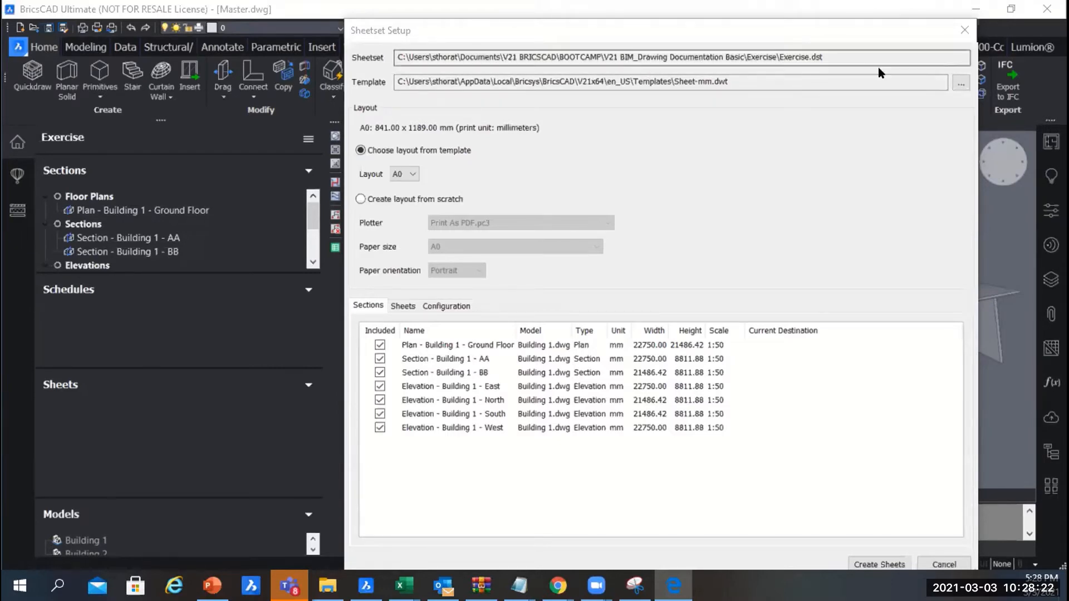
left_click(896, 58)
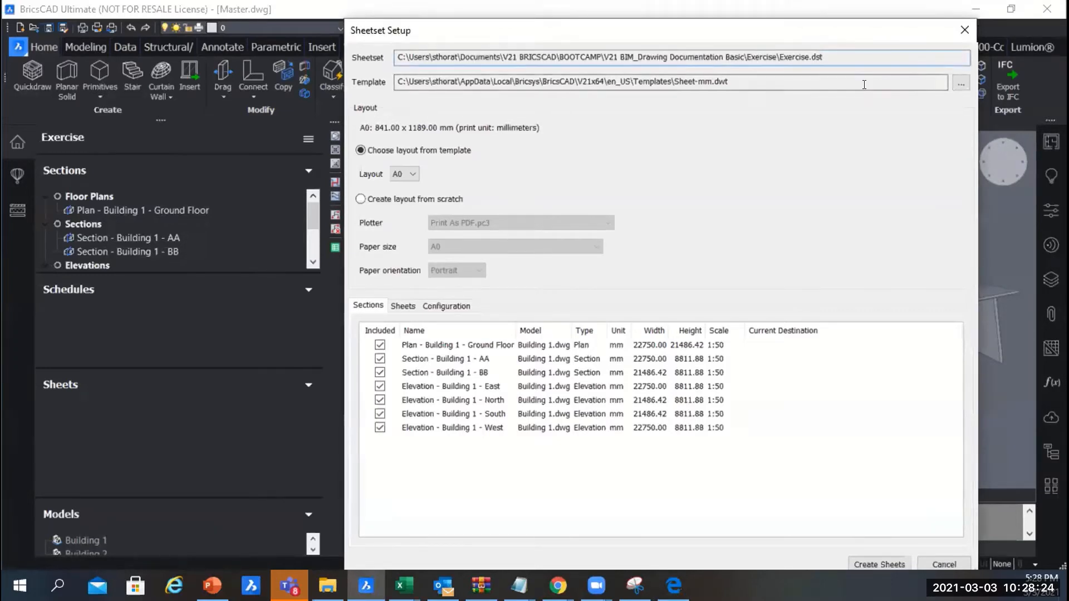
left_click(779, 76)
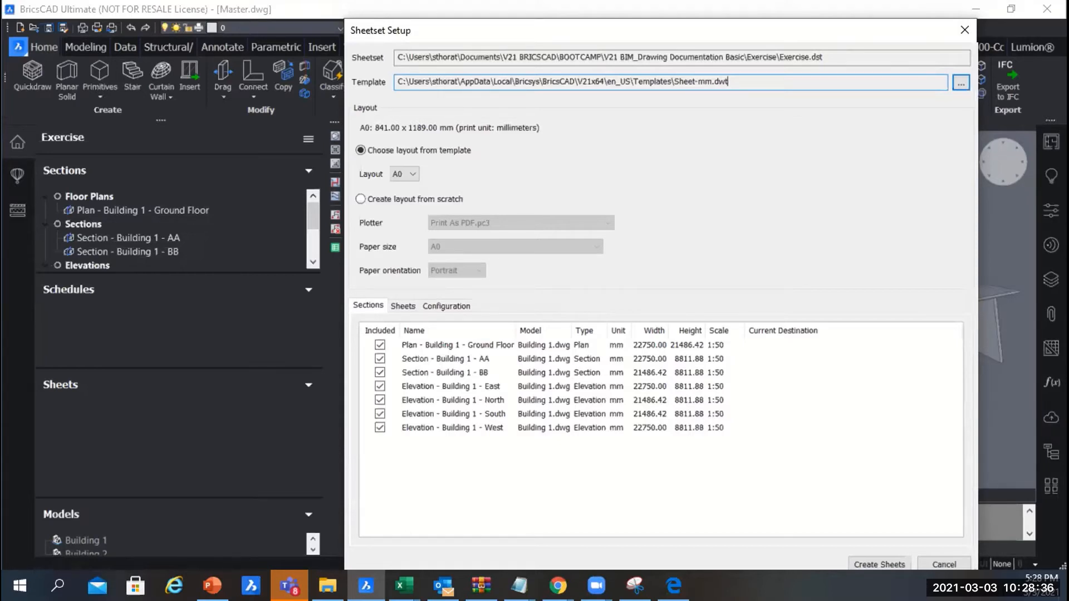
left_click(960, 83)
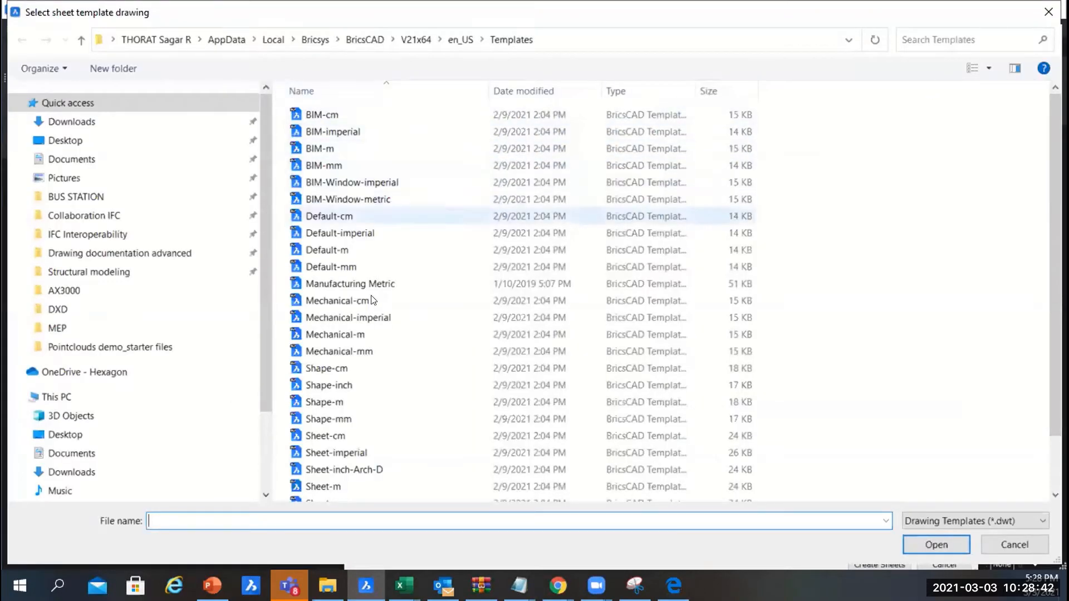
left_click(1015, 545)
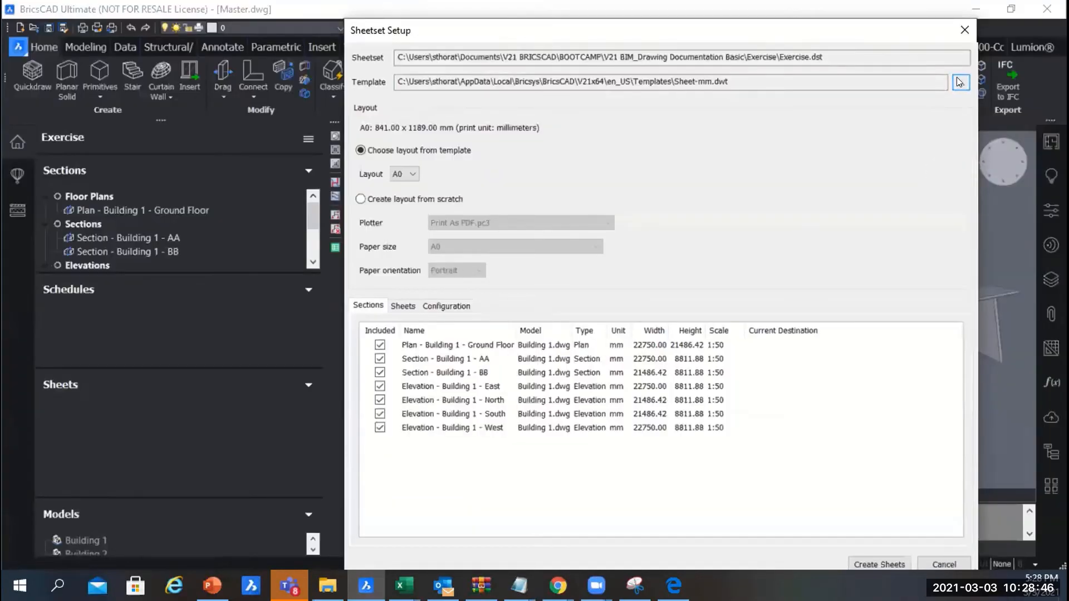
left_click(960, 83)
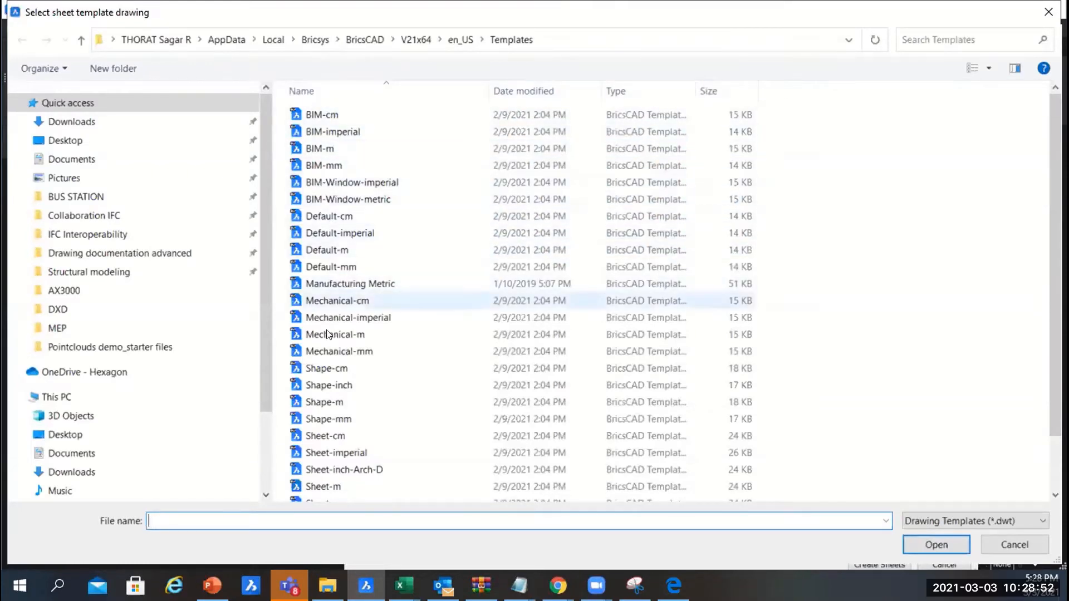
scroll(341, 217, "down", 2)
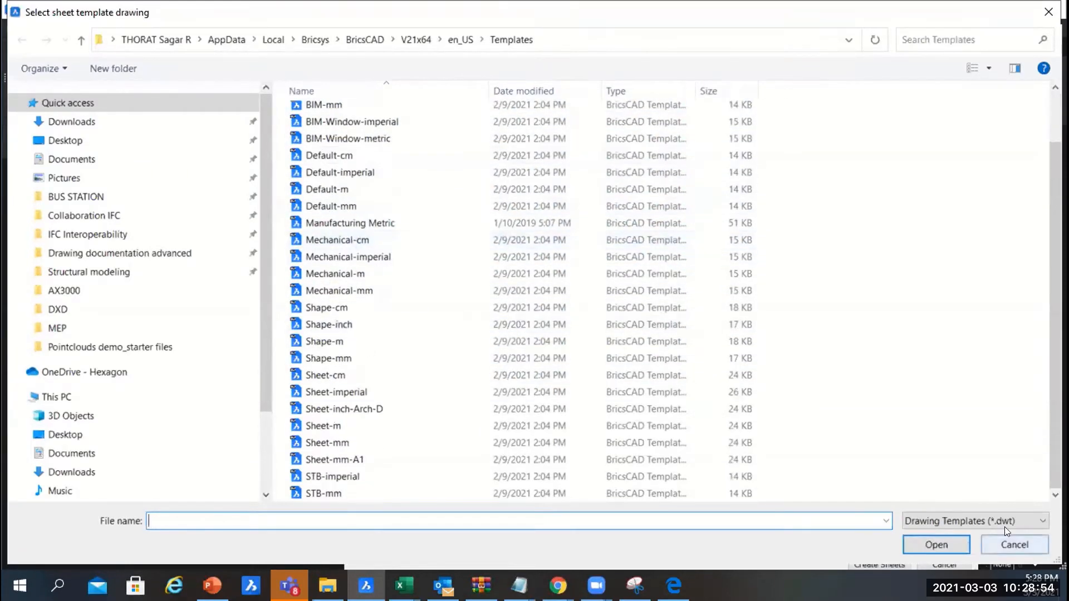
left_click(998, 544)
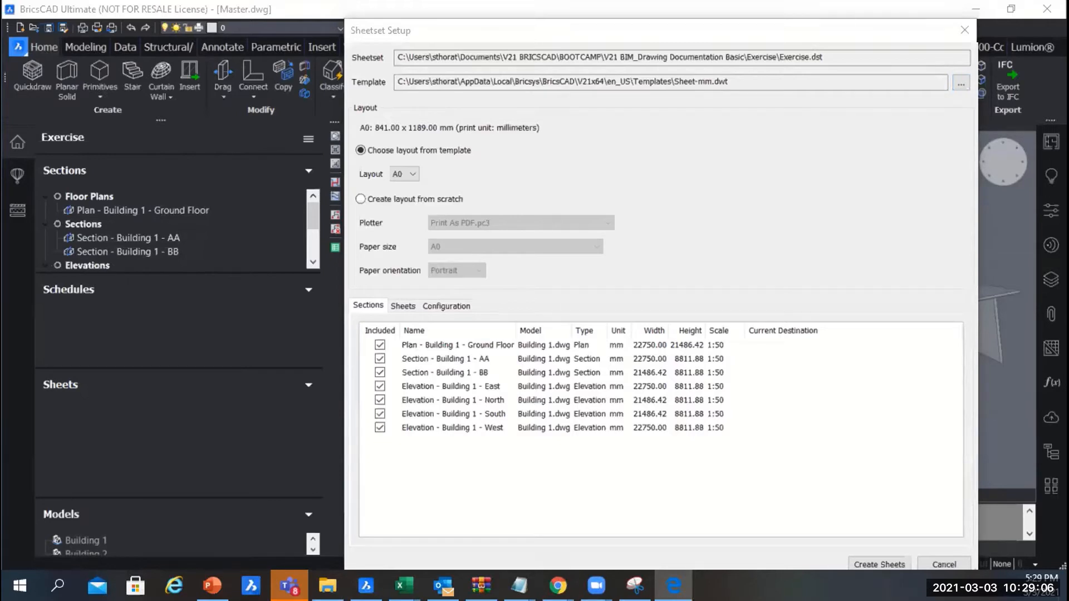
Step: Set the sheet layout to be created from scratch with the Print As PDF.pc3 plotter, A1 paper and Landscape orientation
left_click(361, 199)
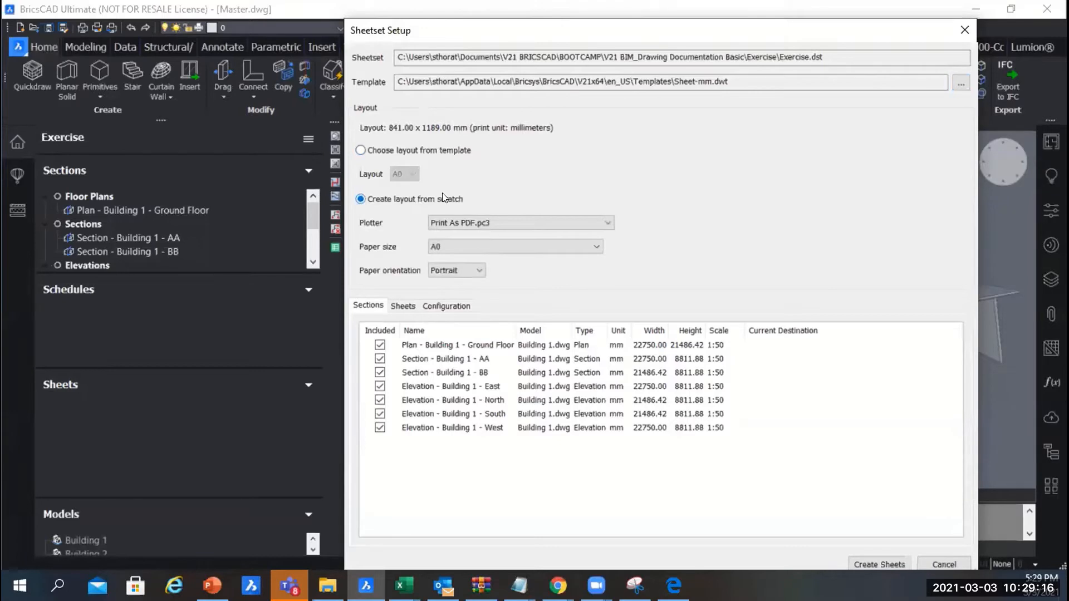
left_click(459, 249)
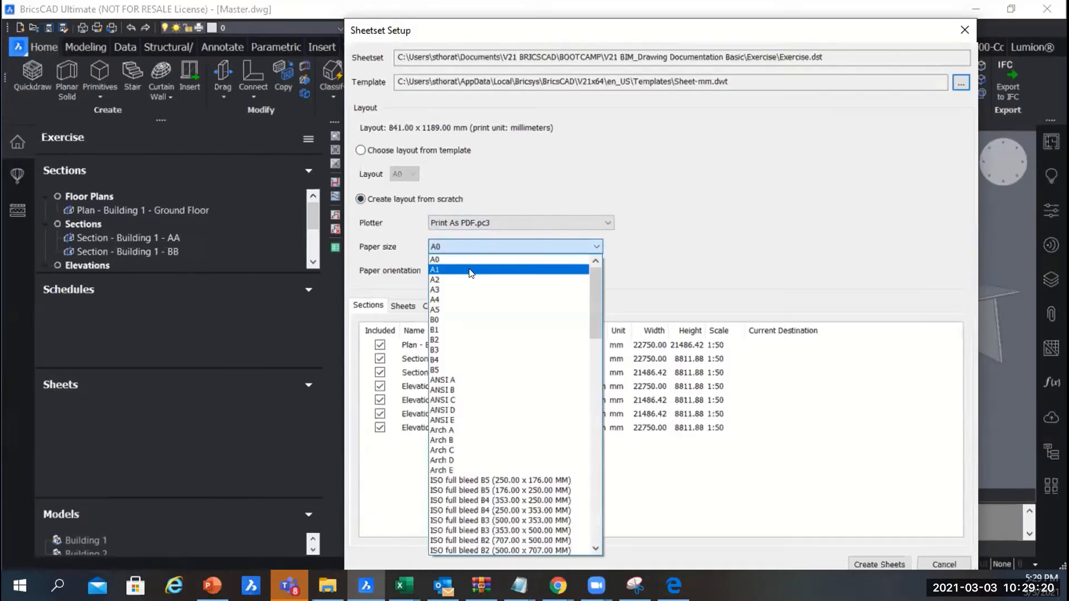
left_click(452, 260)
left_click(447, 222)
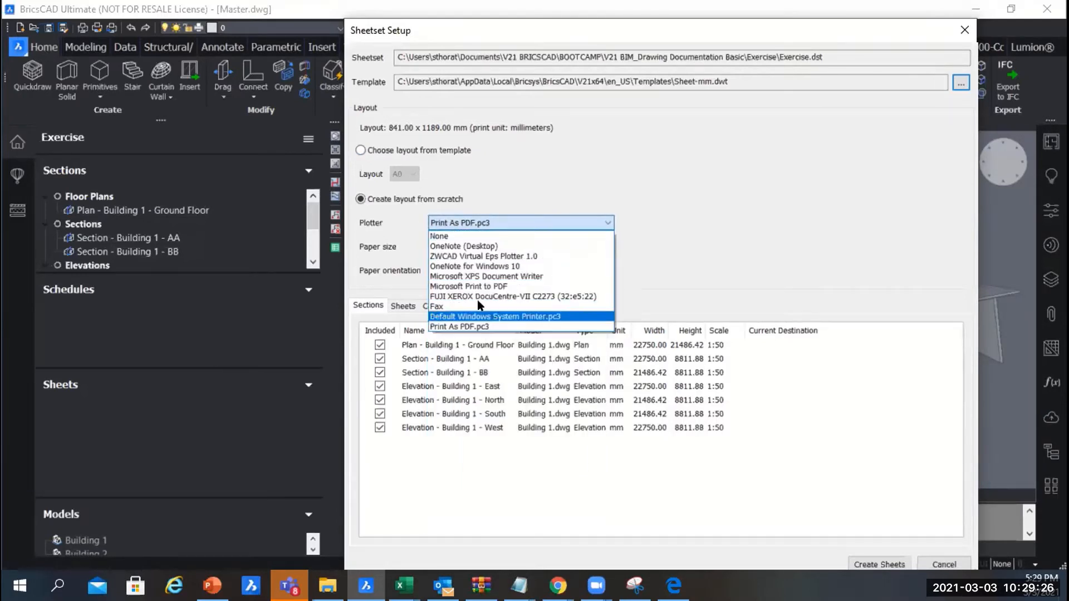
left_click(460, 217)
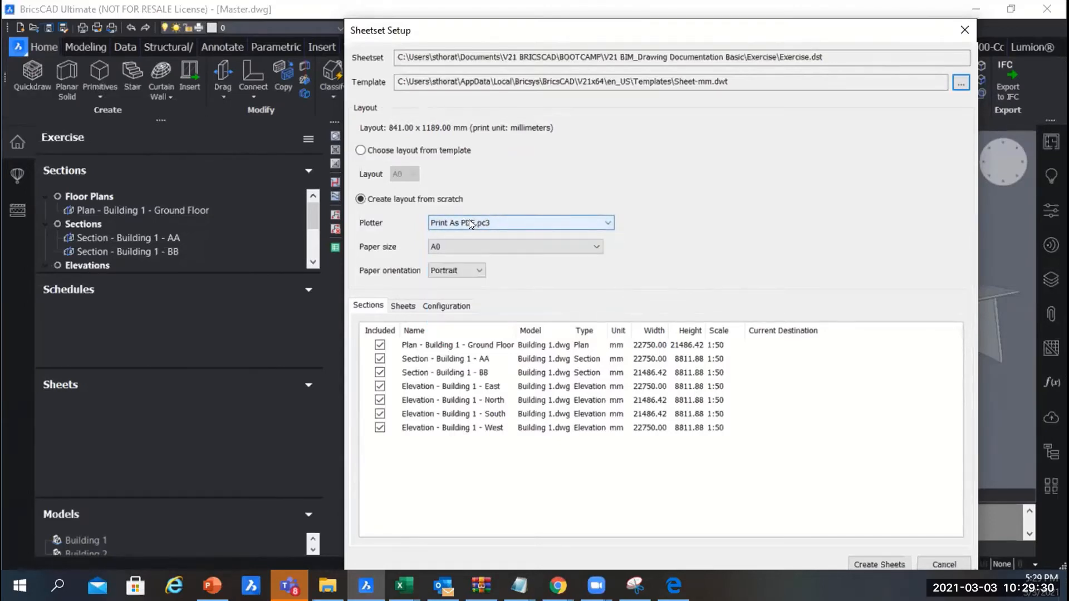
left_click(477, 245)
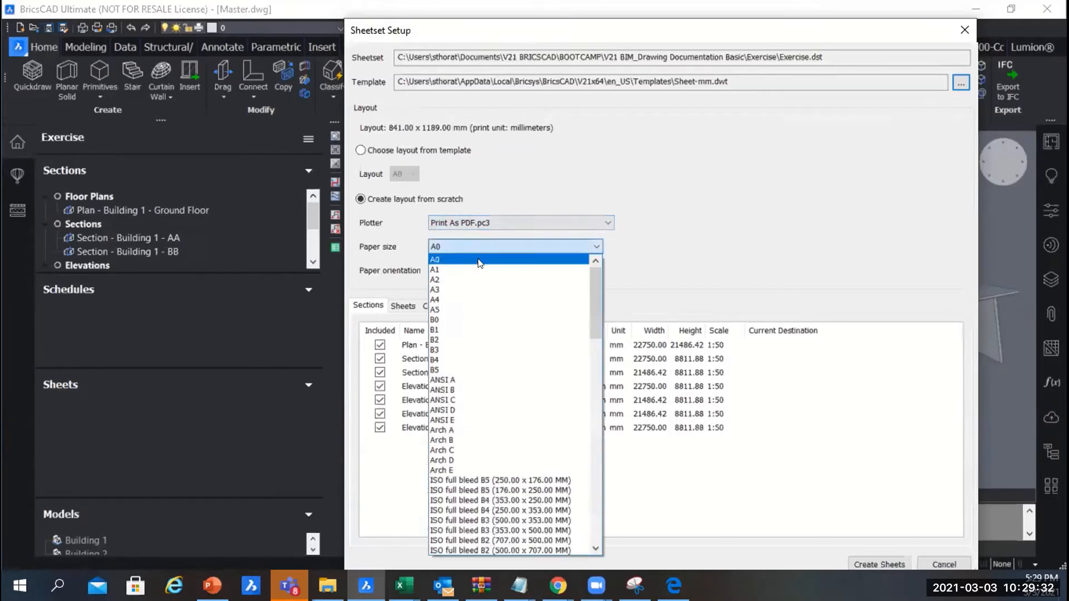
left_click(477, 269)
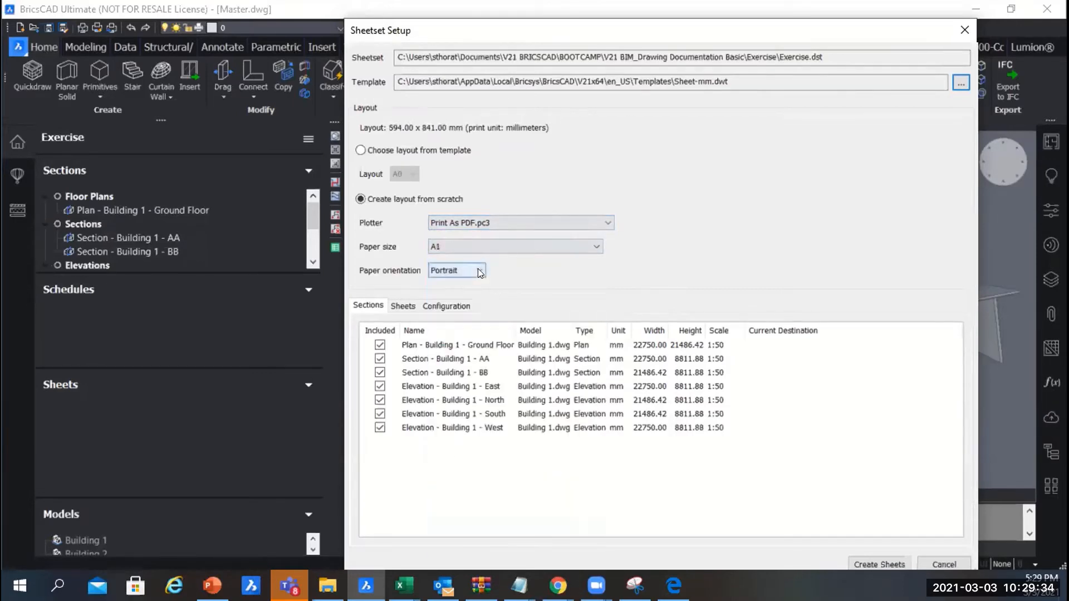
left_click(469, 269)
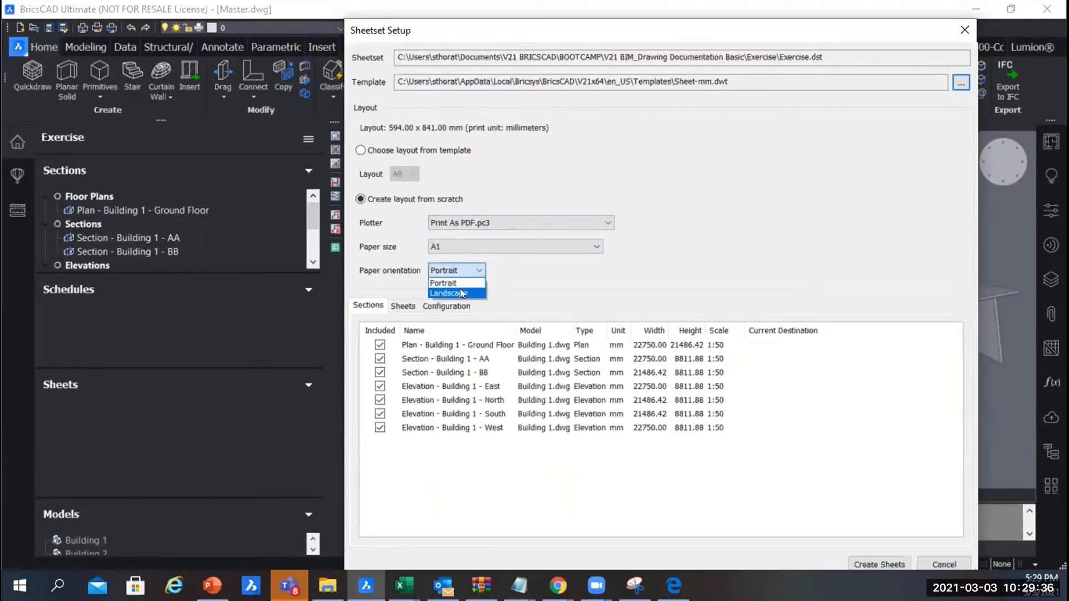
left_click(460, 288)
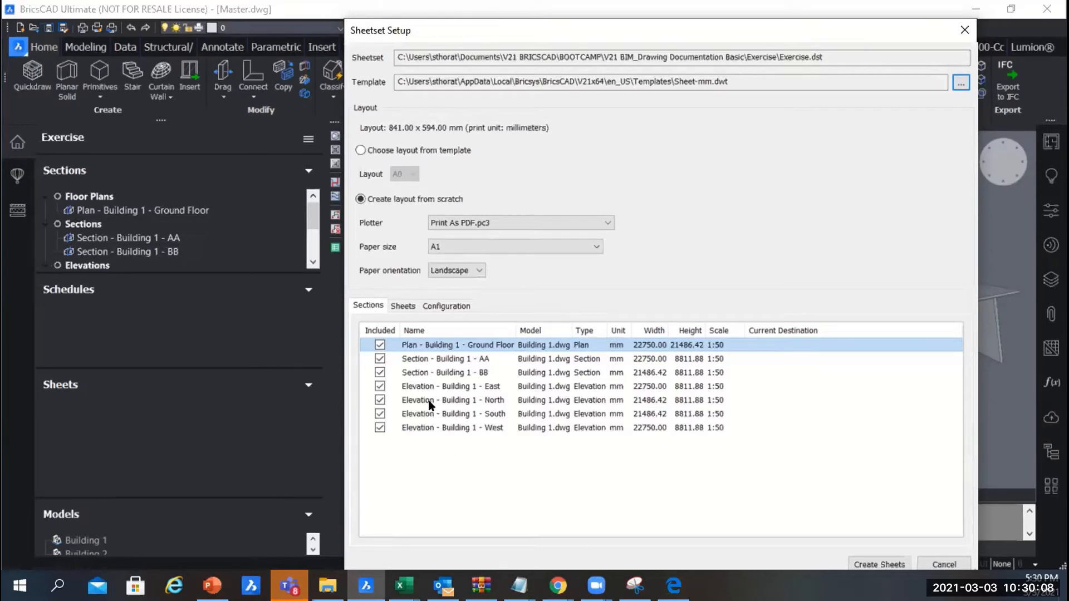
Step: Try toggling whether the Building 1 ground floor plan and Section AA are included in the sheet set
left_click(380, 346)
left_click(380, 358)
left_click(379, 346)
left_click(380, 345)
left_click(380, 359)
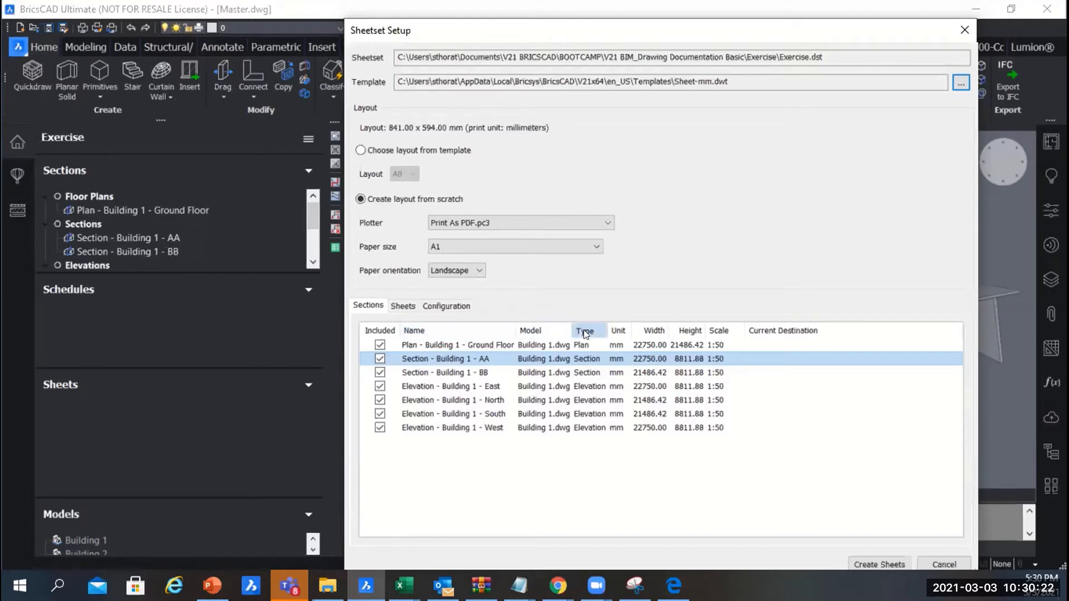
Step: Widen the section list's Type column and check the current destination of the ground floor plan and Sections AA and BB
left_click_drag(607, 331, 651, 330)
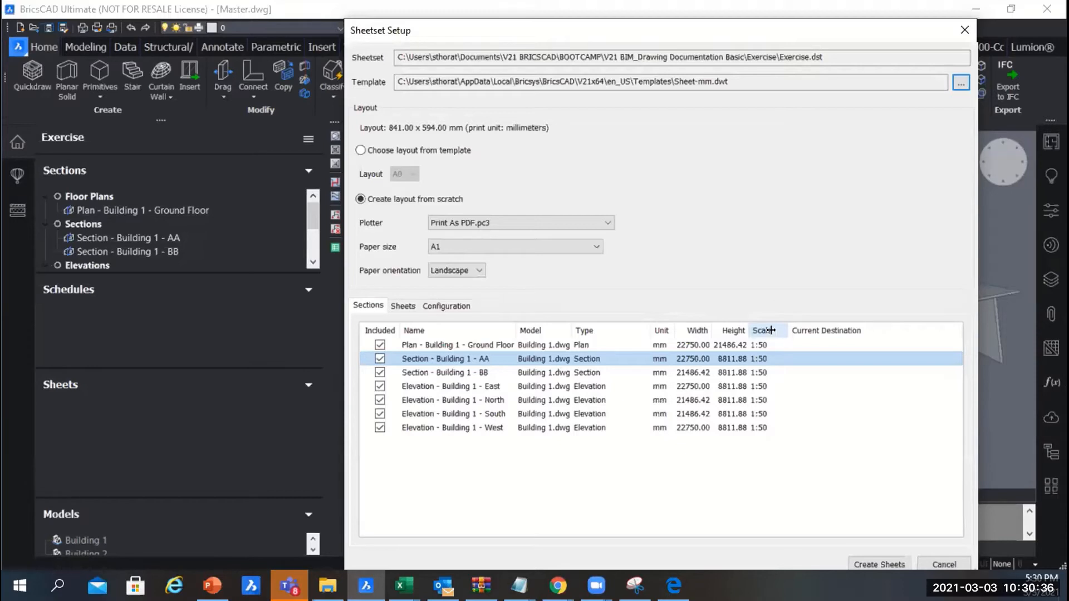
left_click(835, 344)
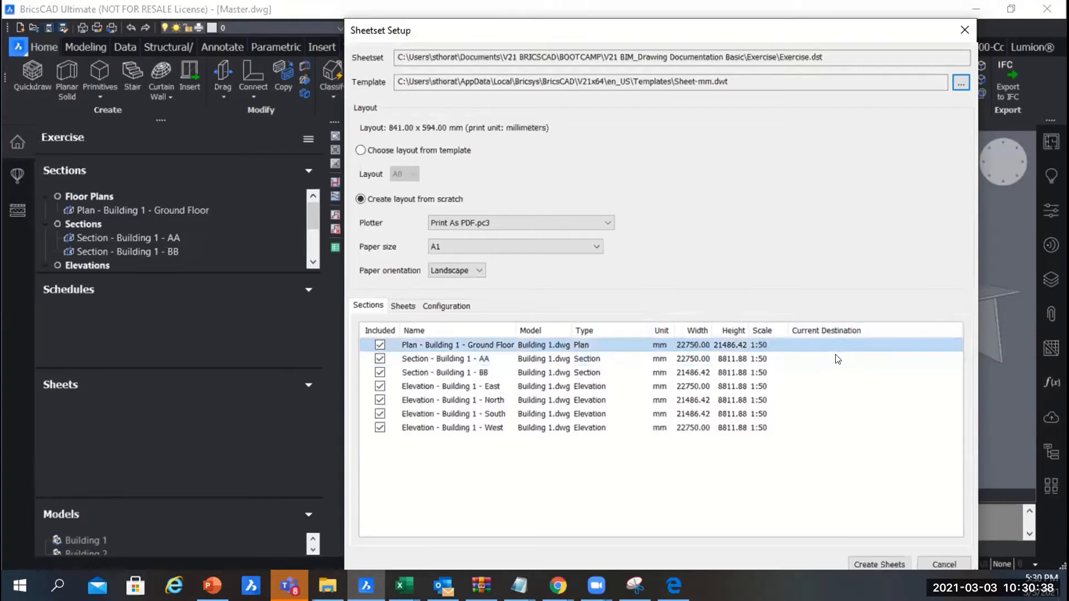
left_click(838, 359)
left_click(834, 372)
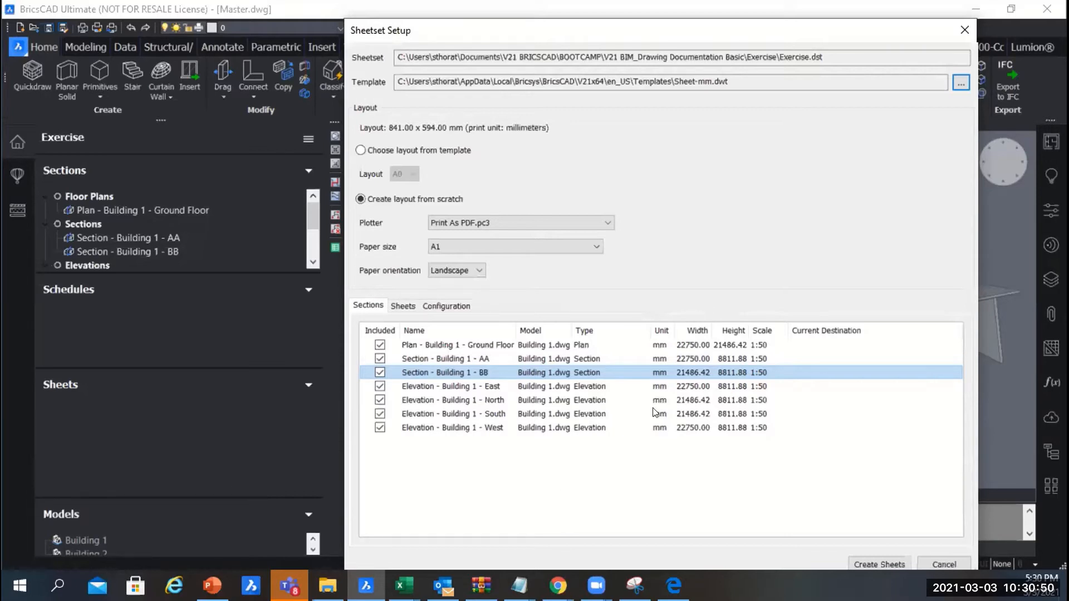
Step: Check the editable scale values of the ground floor plan and Sections AA and BB
left_click(770, 345)
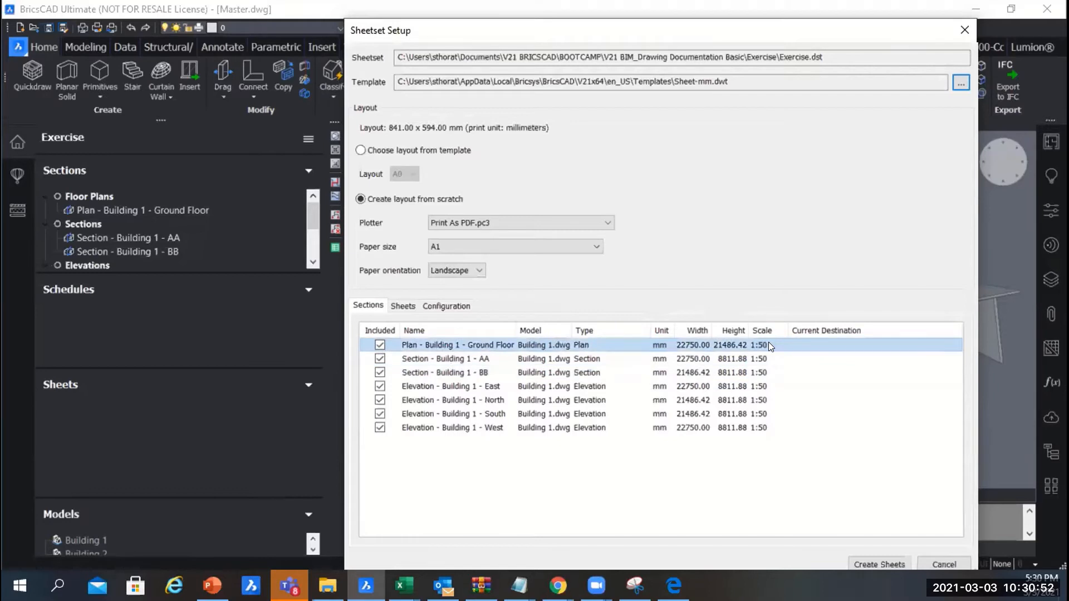
left_click(767, 344)
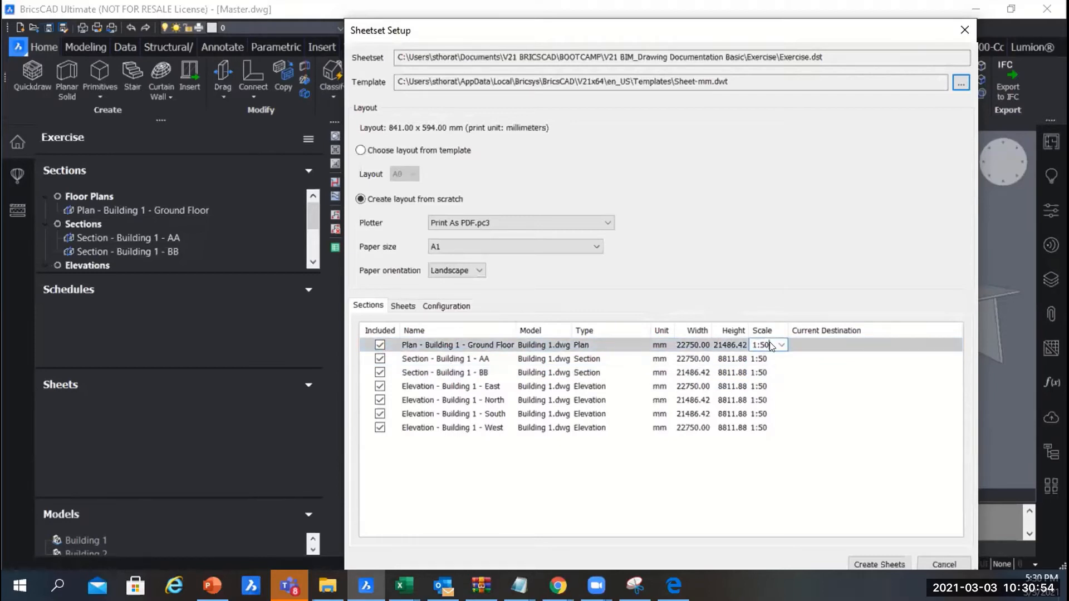
left_click(766, 359)
left_click(767, 359)
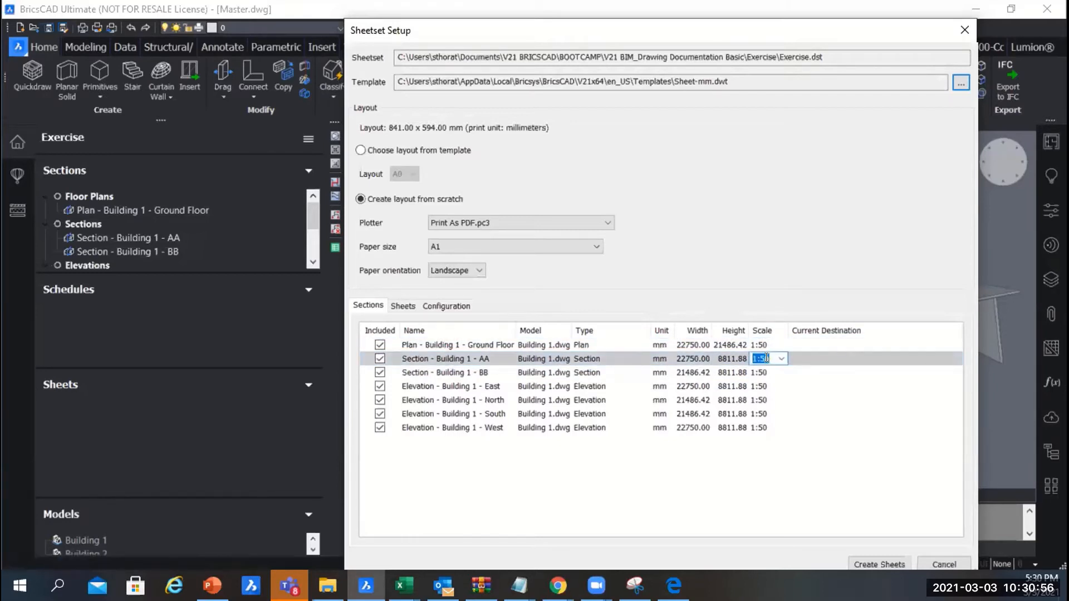
left_click(767, 372)
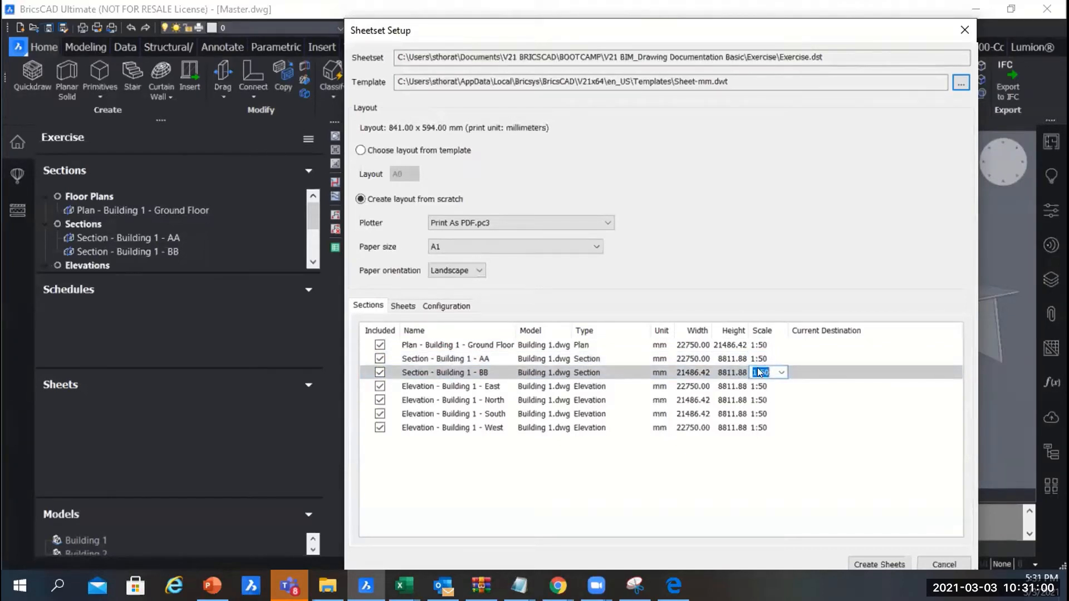
key("alt+Tab")
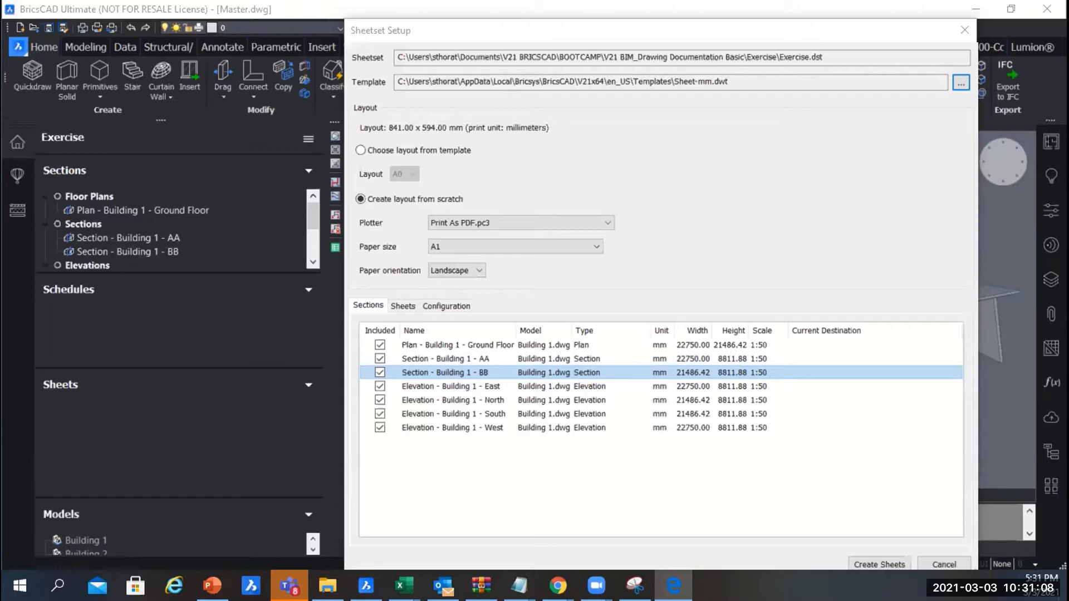
Step: Preview the section arrangement on sheets A-100, A-300, A-301 and A-400
left_click(404, 307)
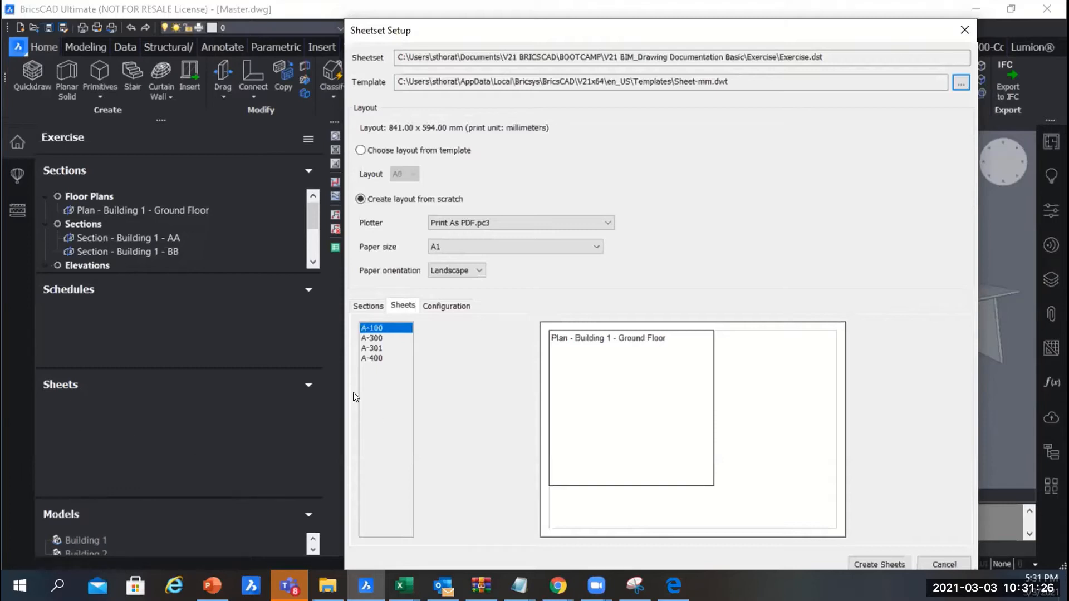
left_click(377, 338)
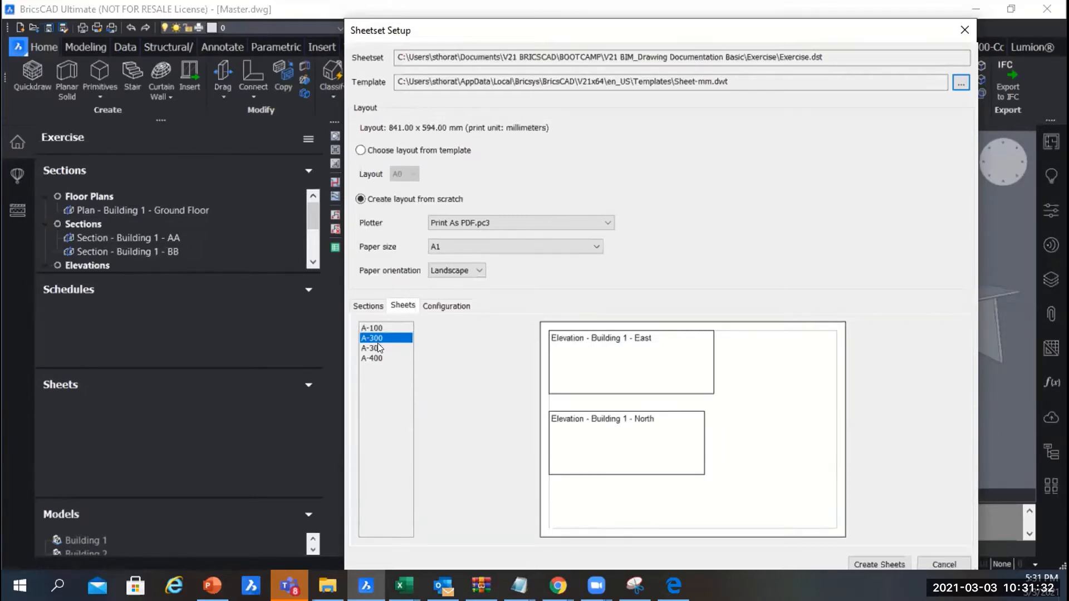
left_click(376, 347)
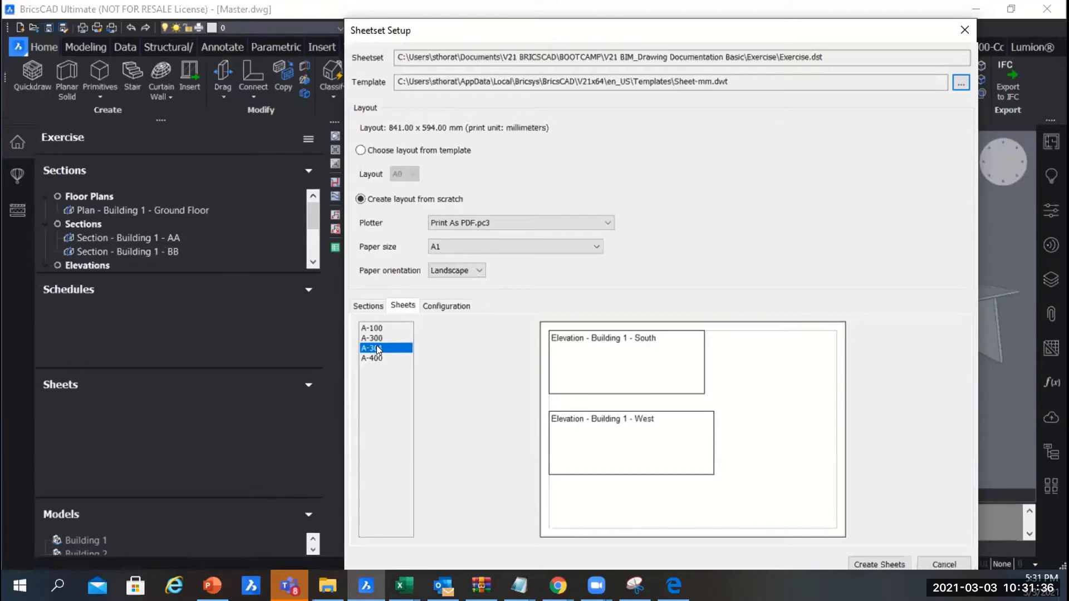
left_click(378, 358)
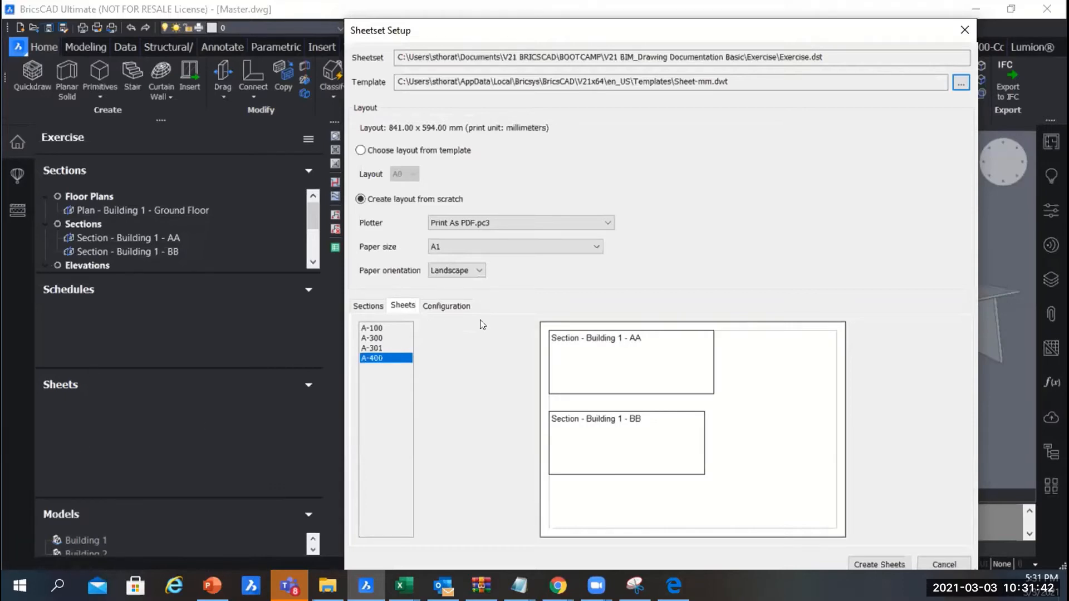
Step: Revisit the section list and sheet previews, and show the configuration of the sheets folder, numbering categories and margins
left_click(366, 305)
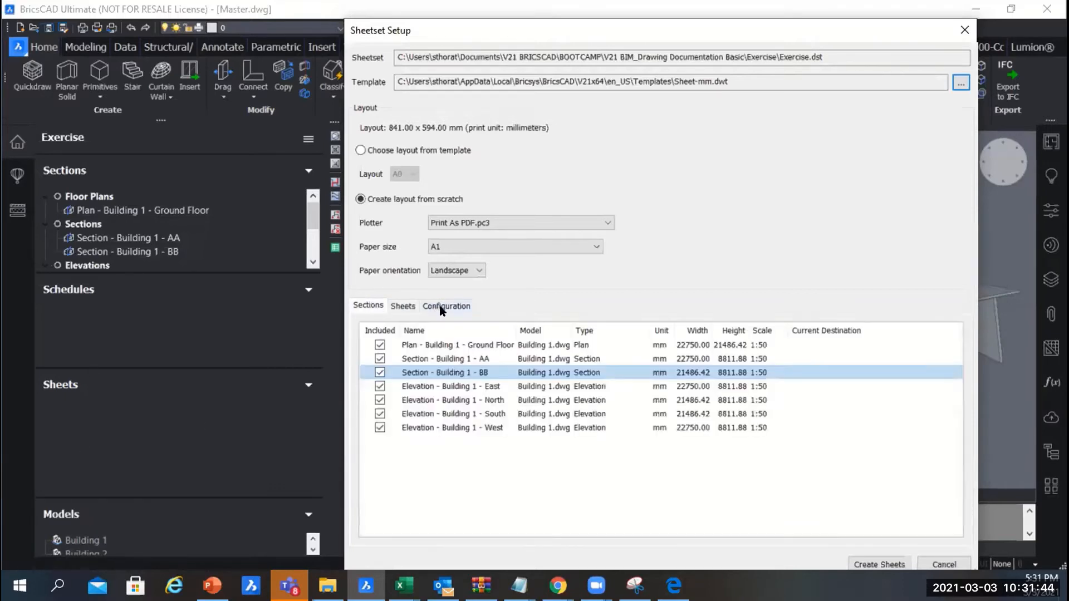
left_click(403, 305)
left_click(432, 306)
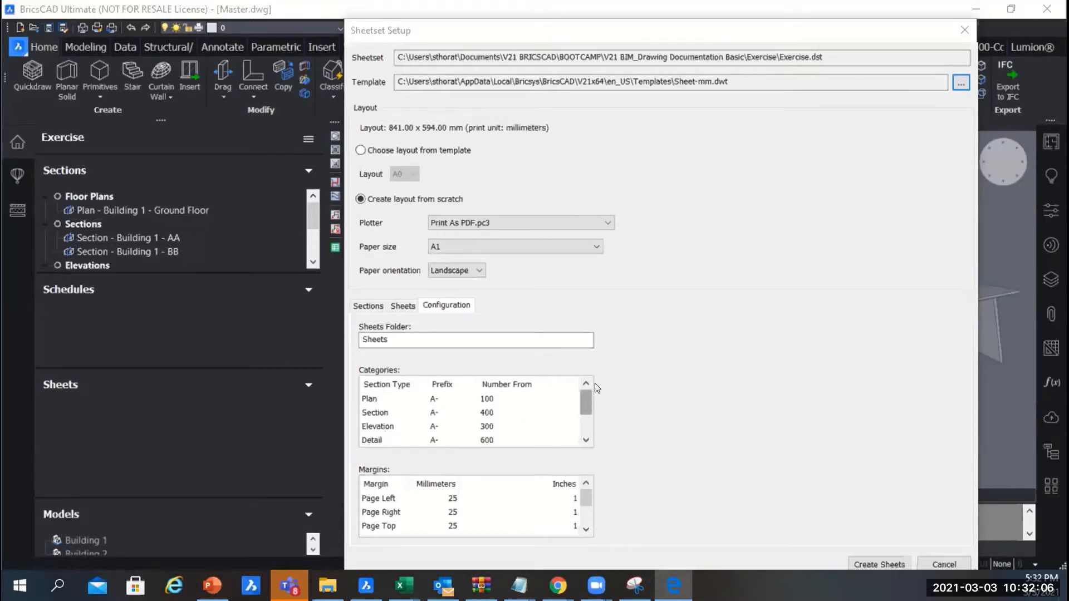
Step: Check the editable prefix and the starting number of the Plan, Section, Elevation, Detail and Reflected Ceiling categories
left_click(436, 398)
left_click(436, 398)
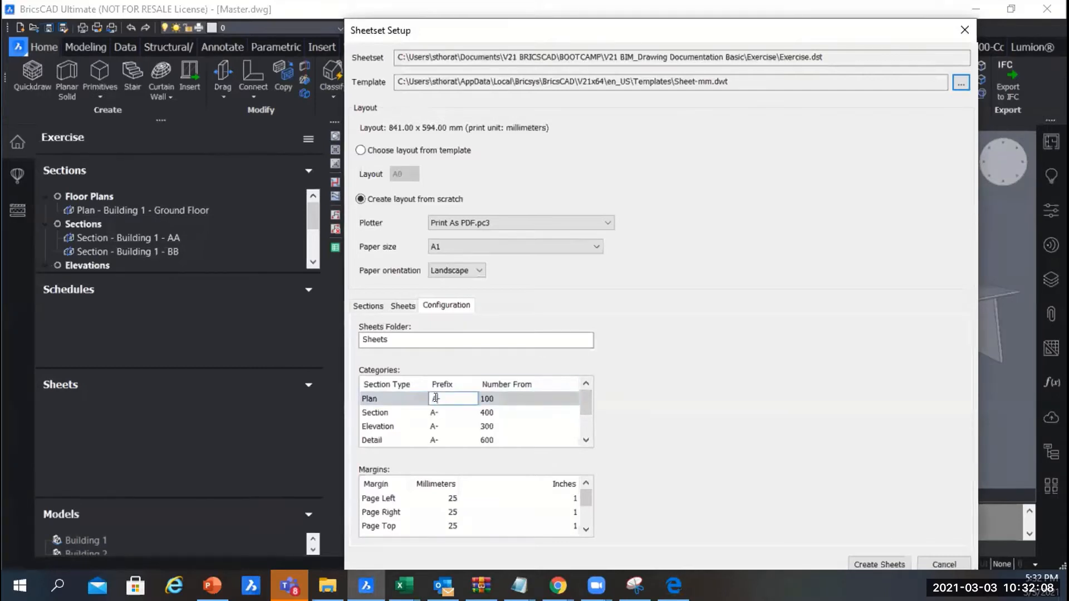
left_click(449, 413)
left_click(448, 428)
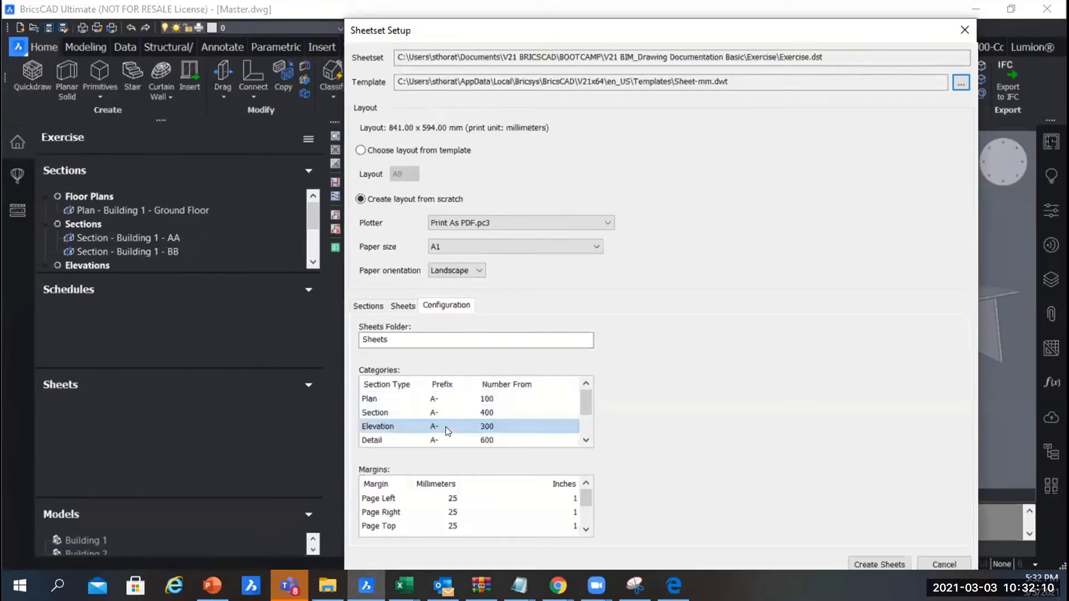
left_click(448, 440)
left_click(445, 440)
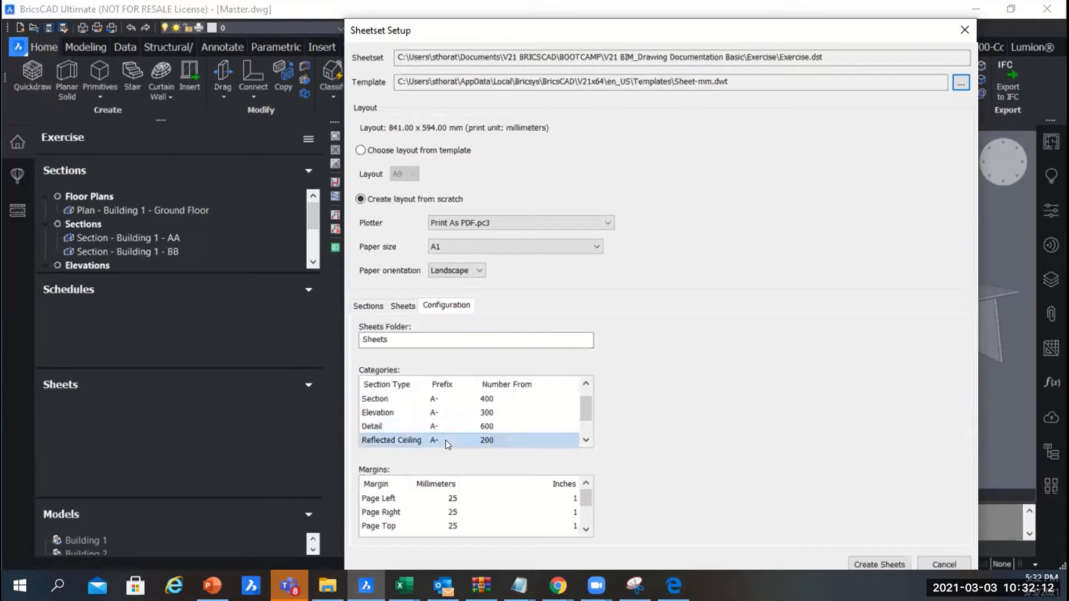
left_click(446, 428)
scroll(497, 397, "up", 1)
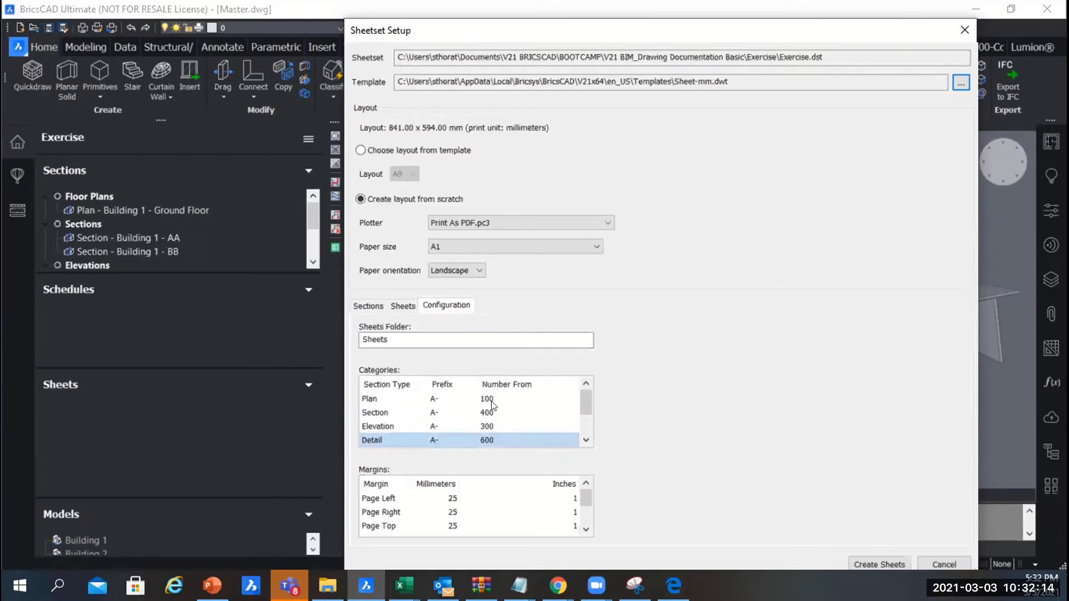
left_click(389, 397)
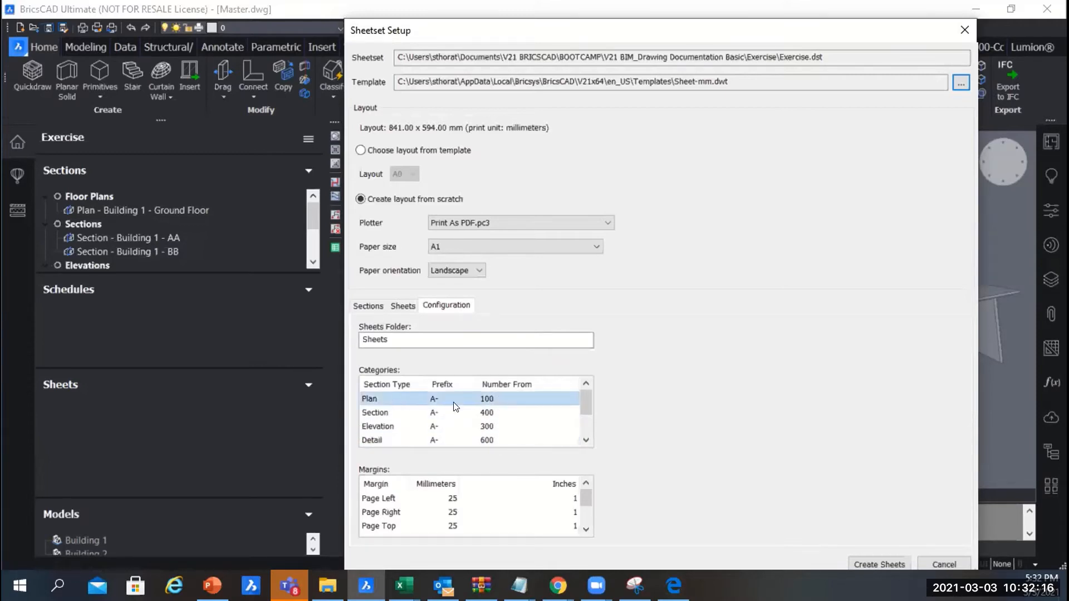
Step: Check the editable millimetre values of the page margins
left_click(445, 499)
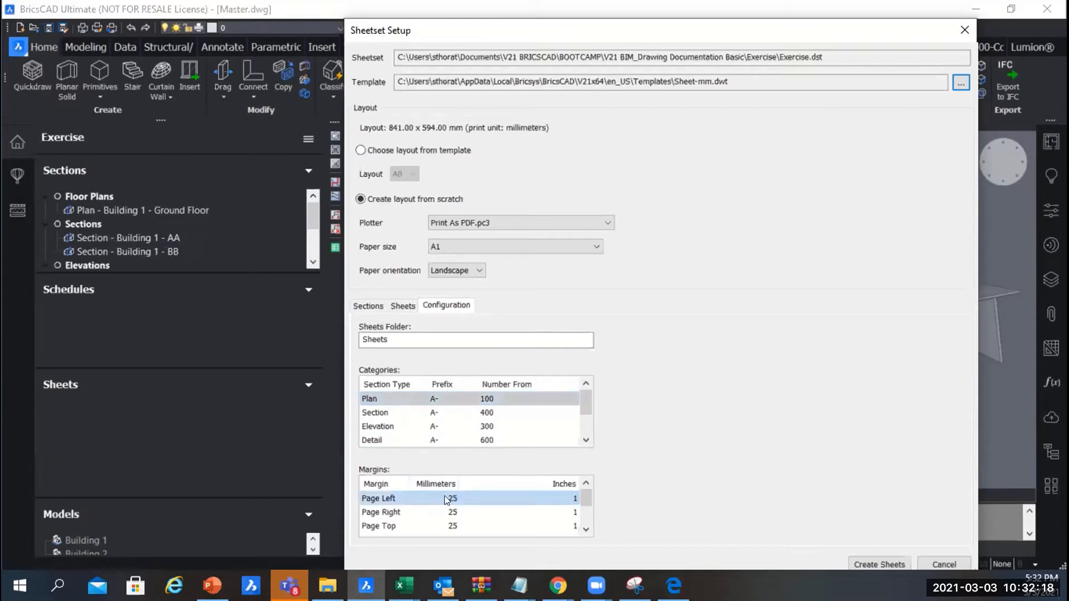
left_click(444, 496)
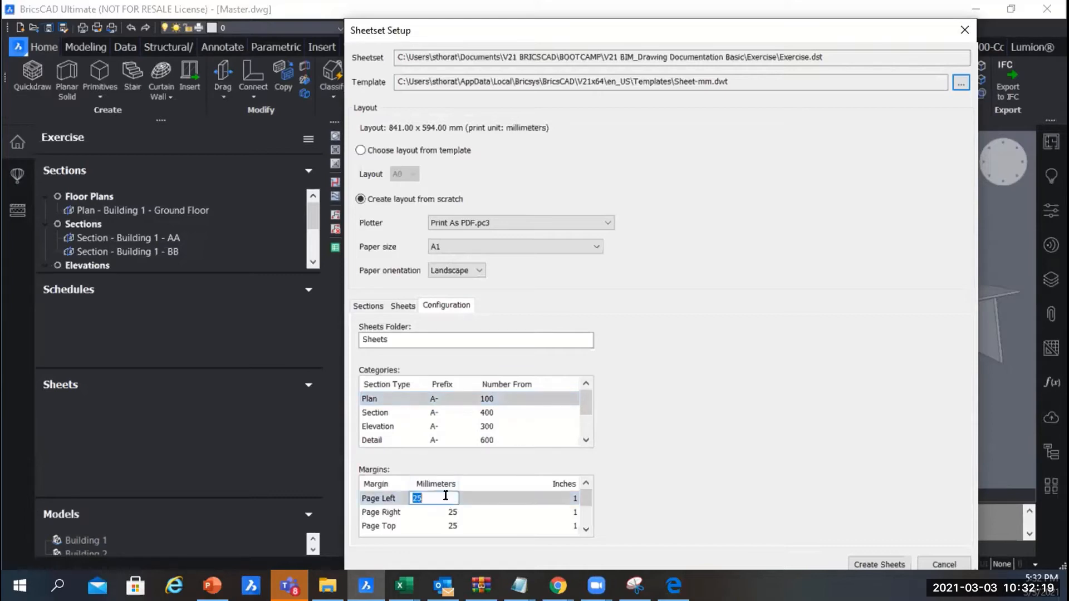
left_click(439, 523)
left_click(394, 498)
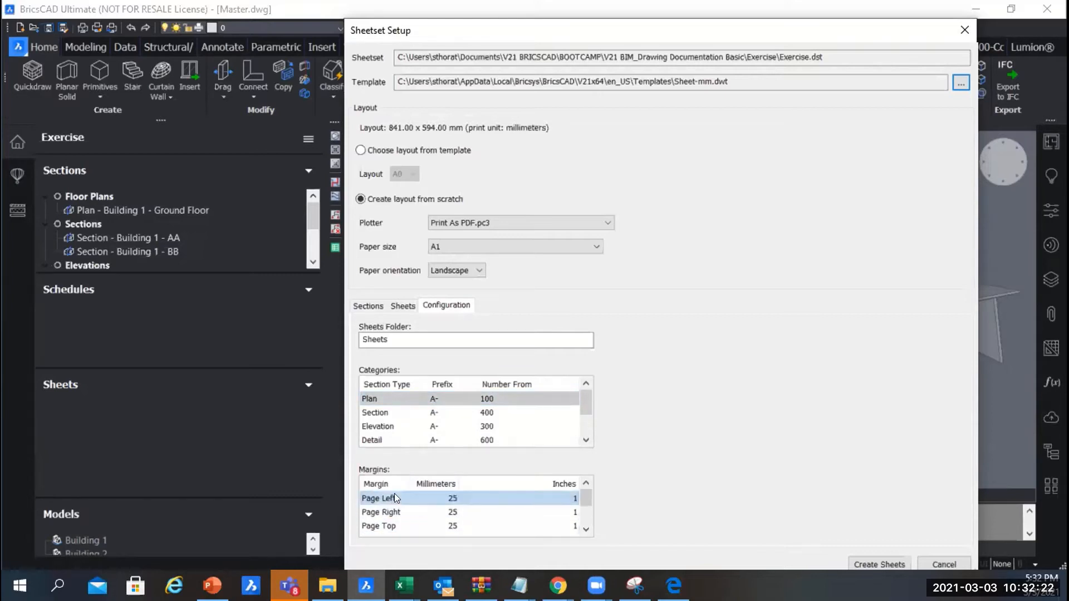
mouse_move(582, 495)
left_mouse_down()
mouse_move(581, 518)
mouse_move(591, 481)
left_mouse_up()
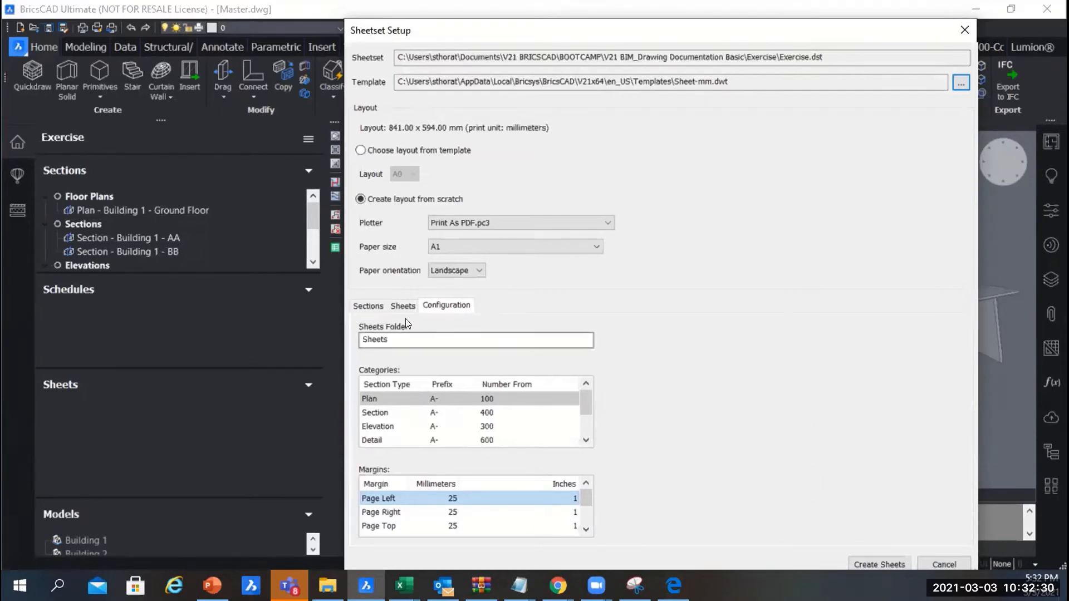
Step: Review the section list and sheet preview once more, create the sheets, and dismiss the modified files notification
left_click(369, 305)
left_click(394, 304)
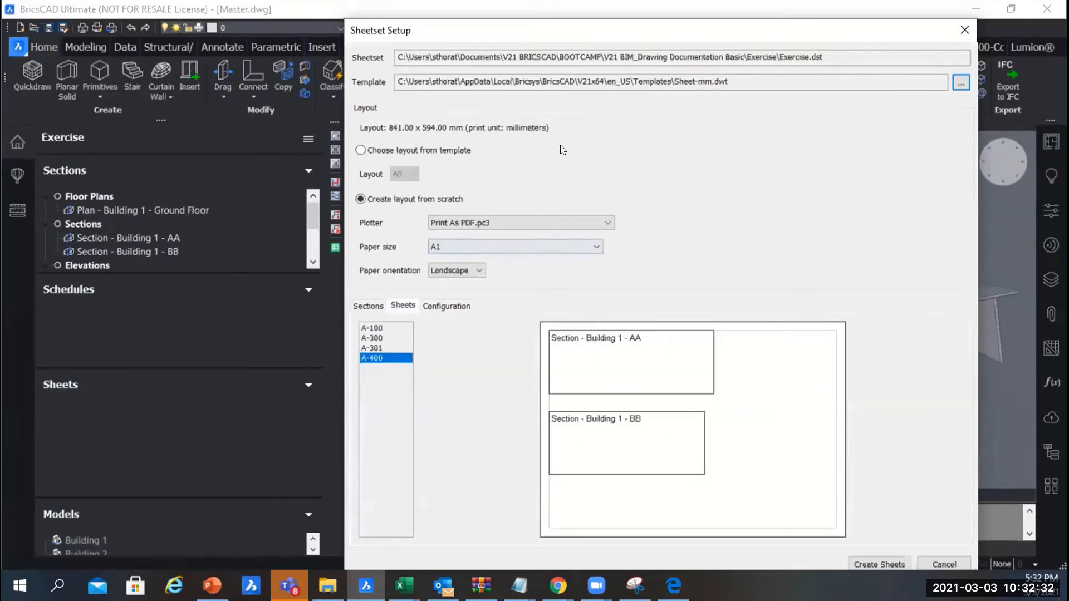
left_click(873, 563)
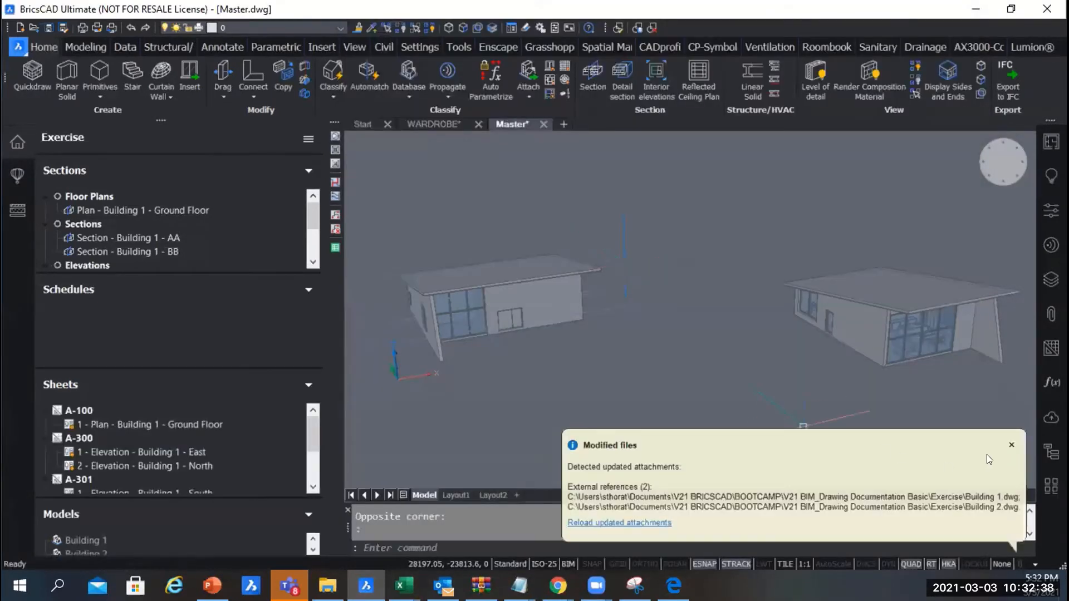
left_click(1012, 445)
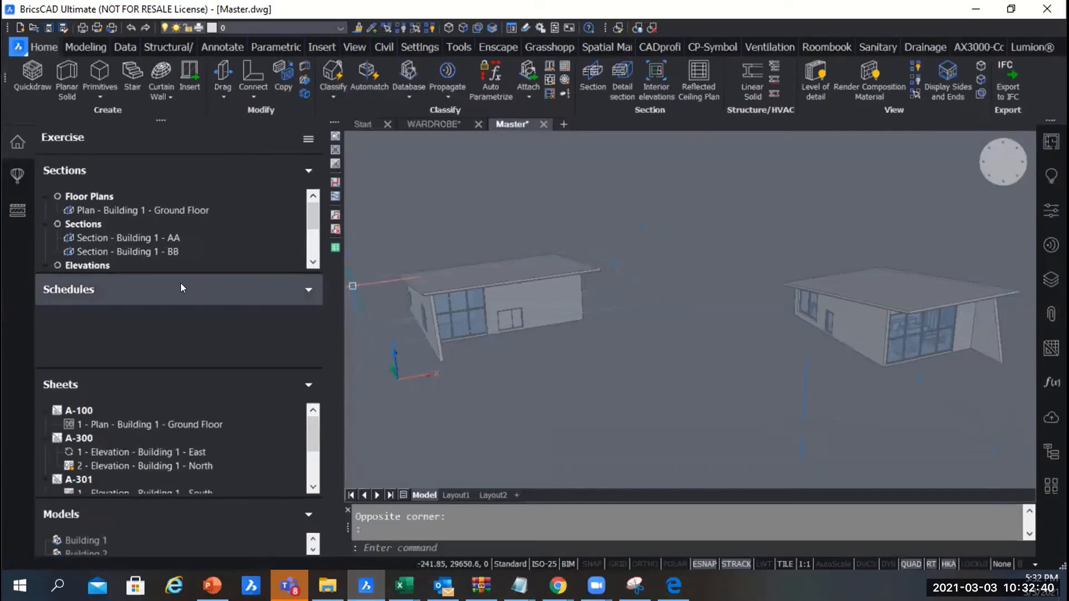
Step: Collapse the project's Schedules, Sheets and Models lists and show the full Sections list
left_click(304, 167)
left_click(304, 202)
left_click(306, 234)
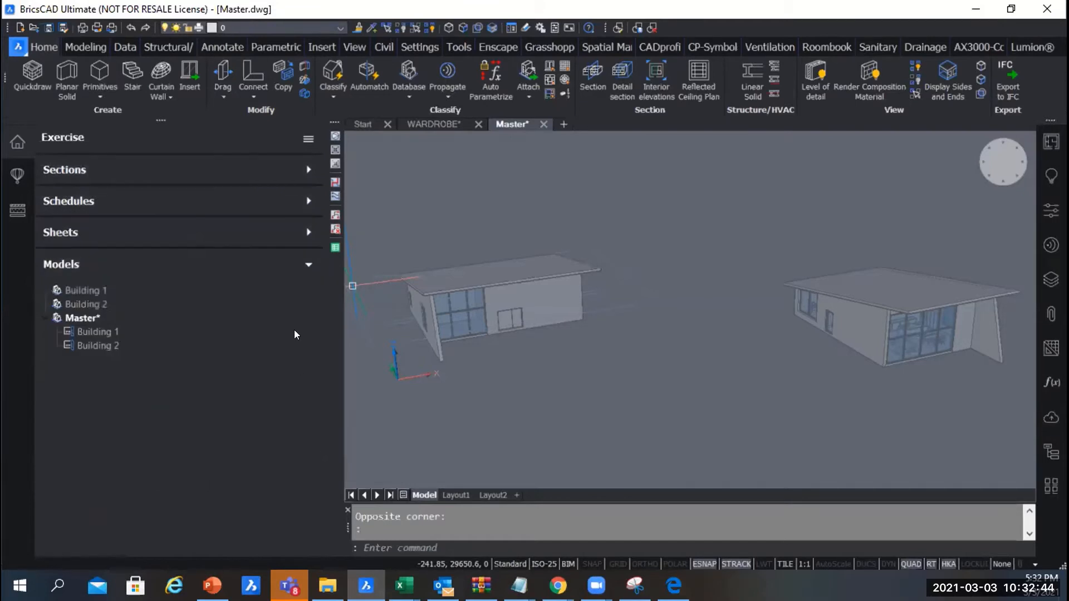
left_click(306, 265)
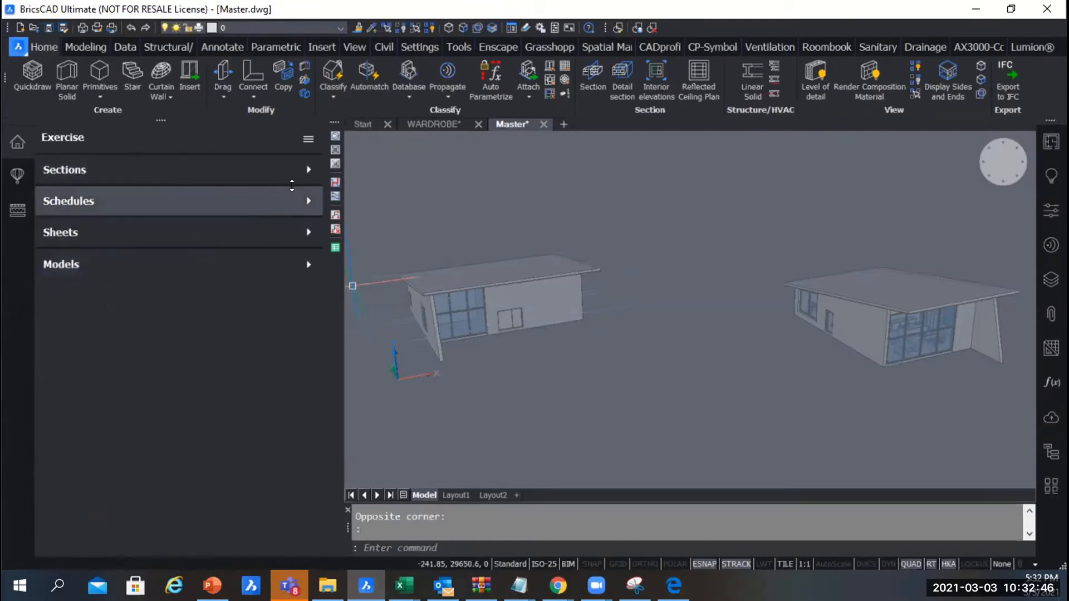
left_click(307, 175)
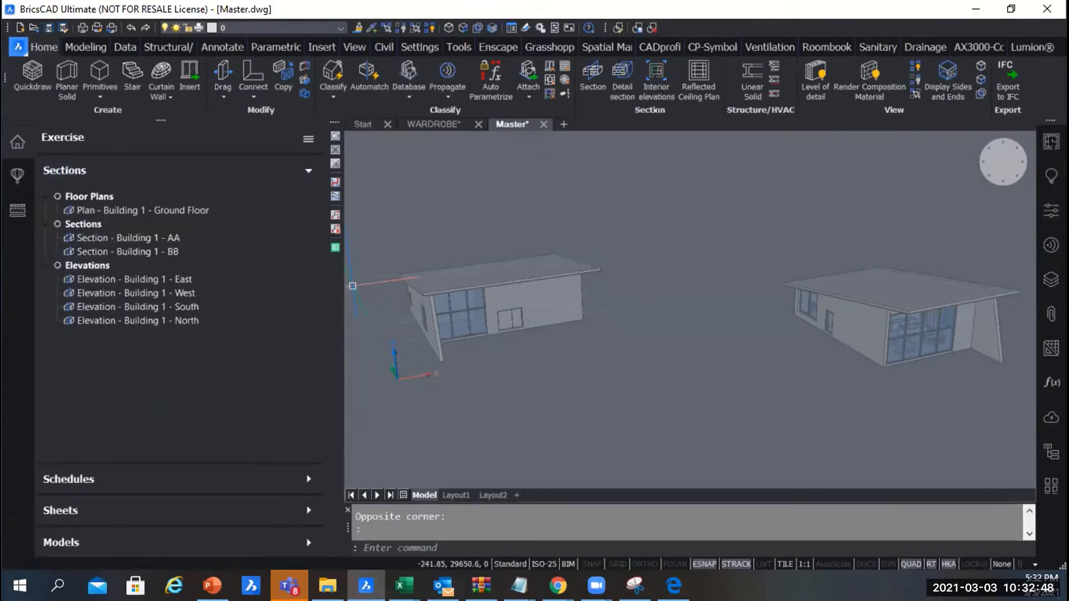
left_click(673, 586)
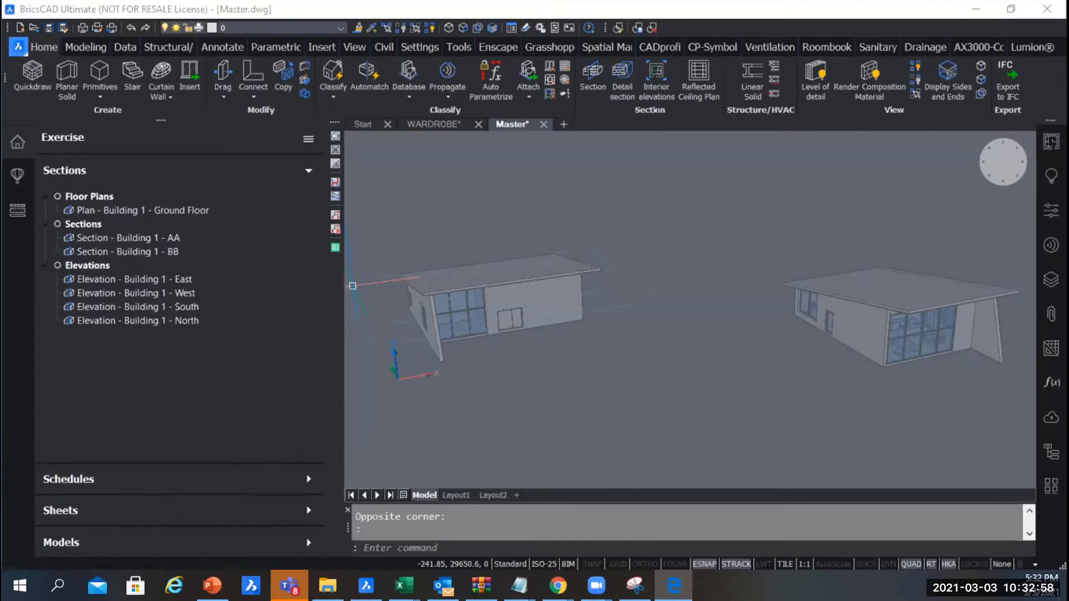
left_click(169, 373)
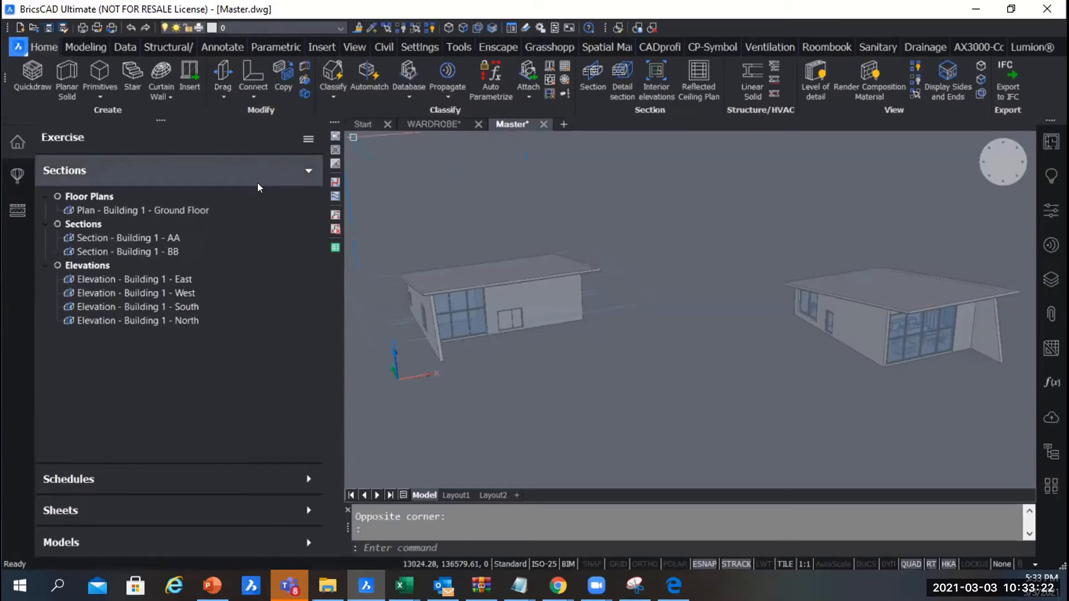
Step: Display the section result of the Building 1 ground floor plan and hide the sheet set information
left_click(134, 214)
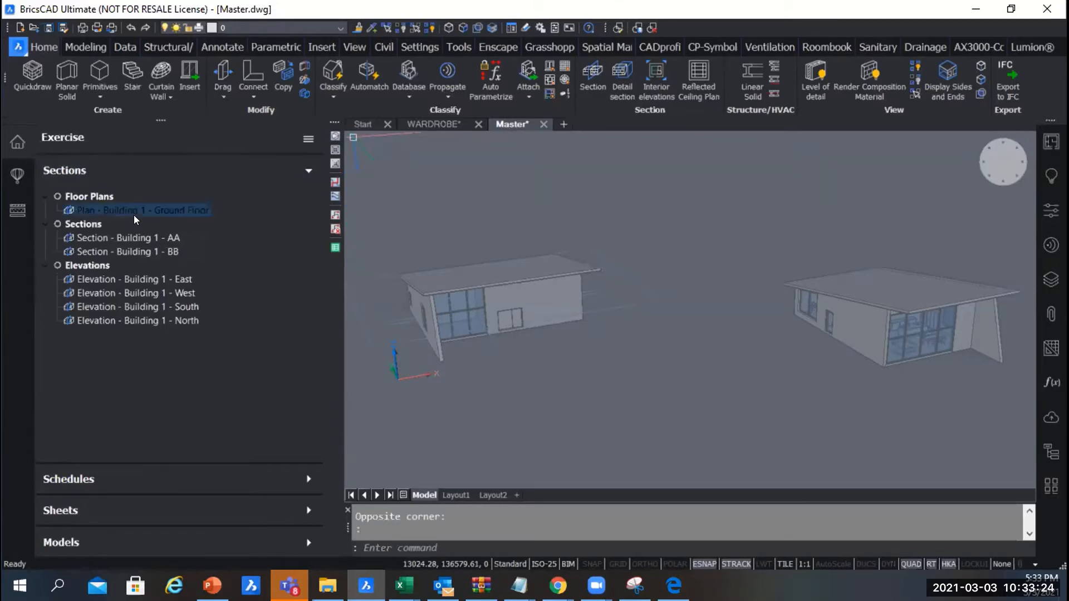
right_click(167, 213)
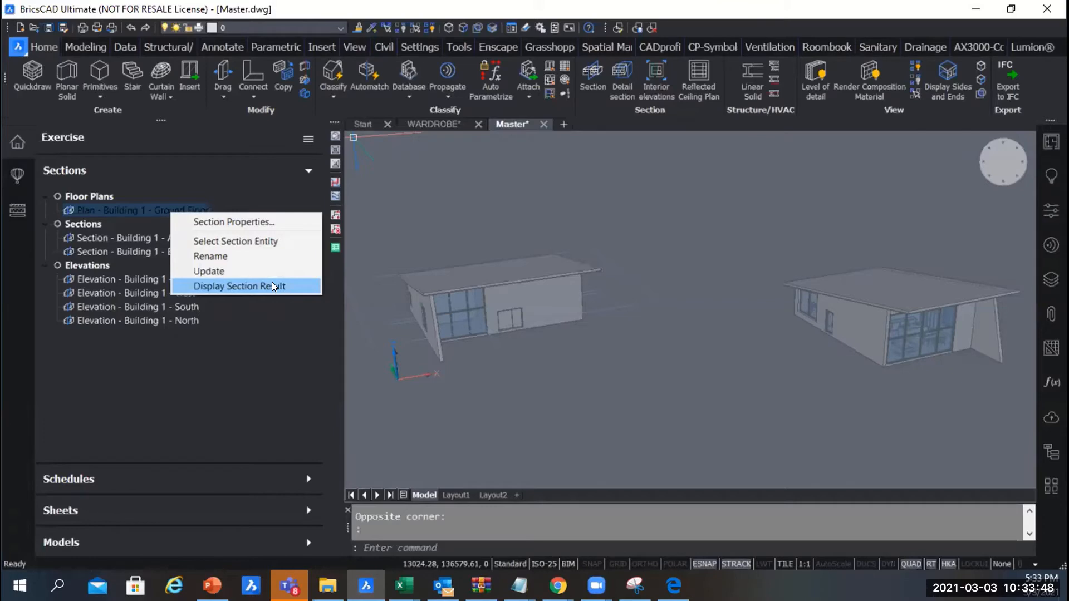
left_click(239, 287)
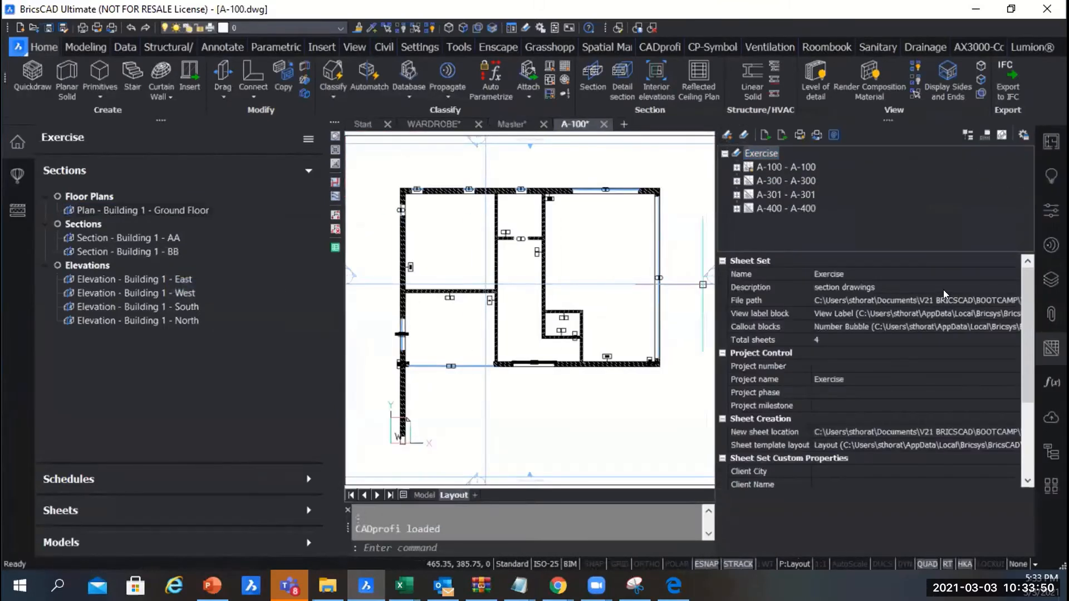
left_click(1048, 347)
Step: Inspect the wall hatching and window tags on sheet A-100 up close, and close the drawing without saving
scroll(657, 190, "up", 2)
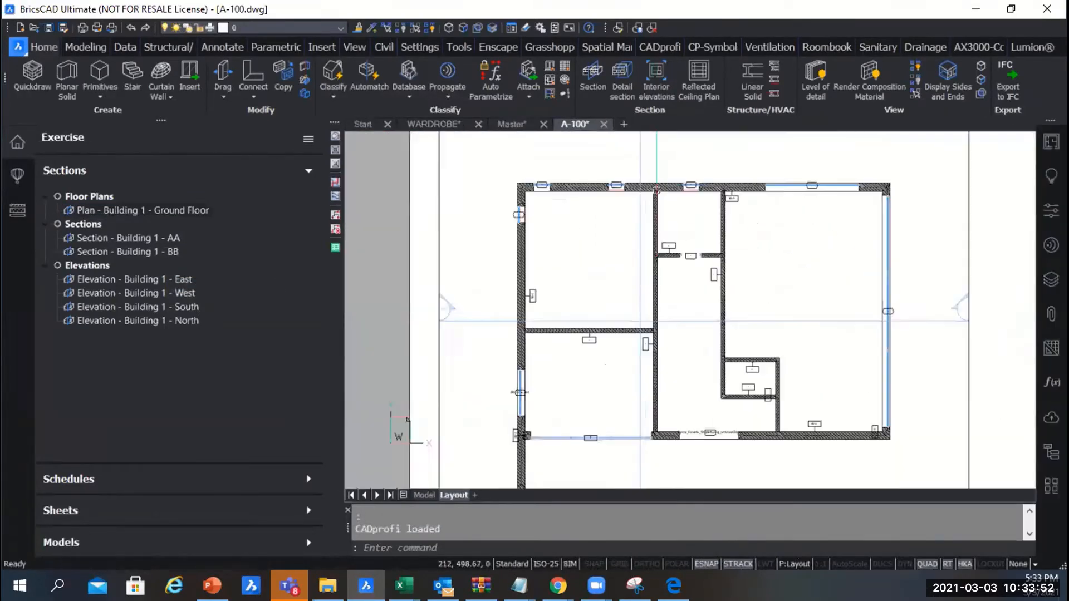
scroll(656, 190, "up", 5)
scroll(765, 315, "down", 3)
scroll(464, 268, "up", 4)
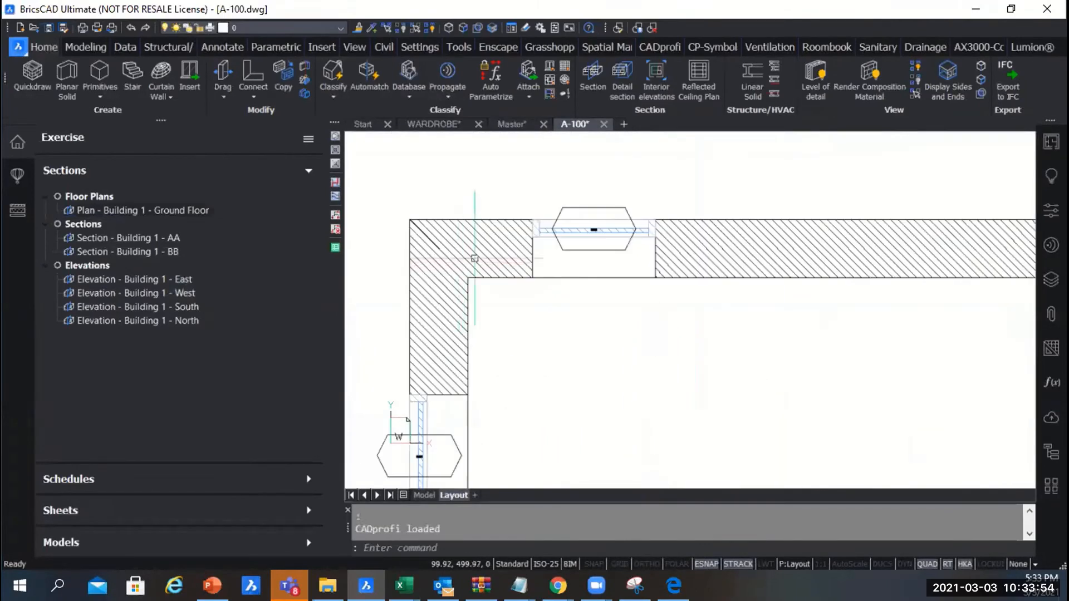
left_click(603, 123)
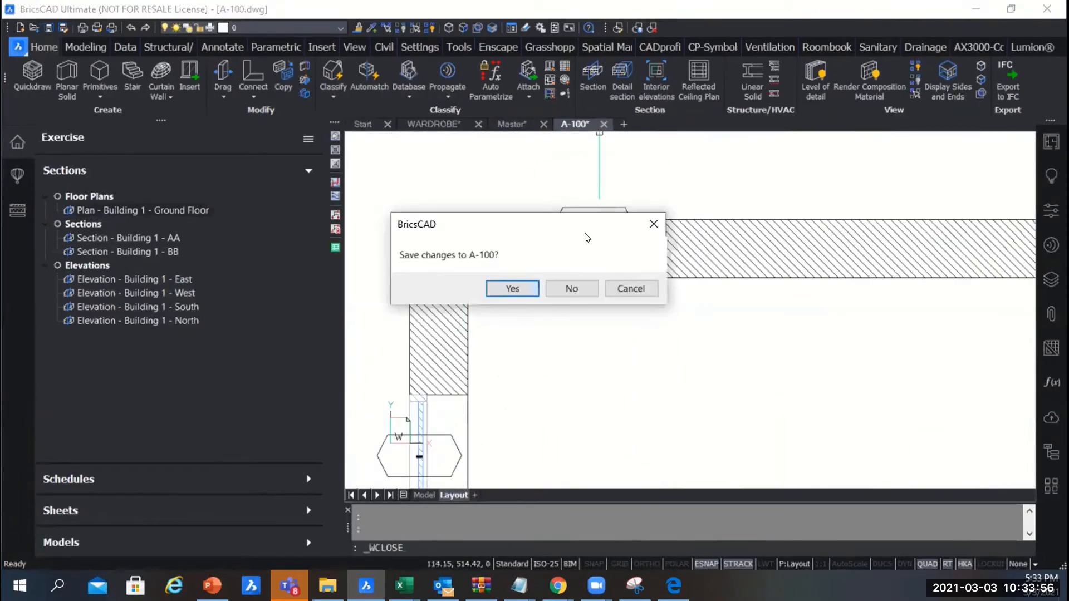
left_click(570, 288)
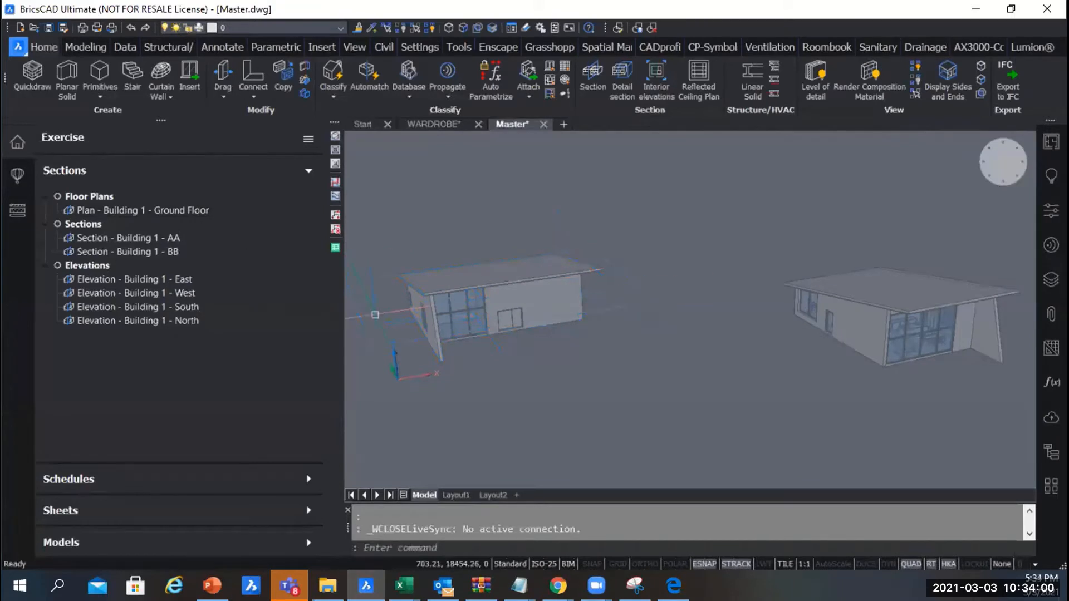
Step: Select Section AA of Building 1 and expand the Sheets list for comparison with the sections
key("alt+Tab")
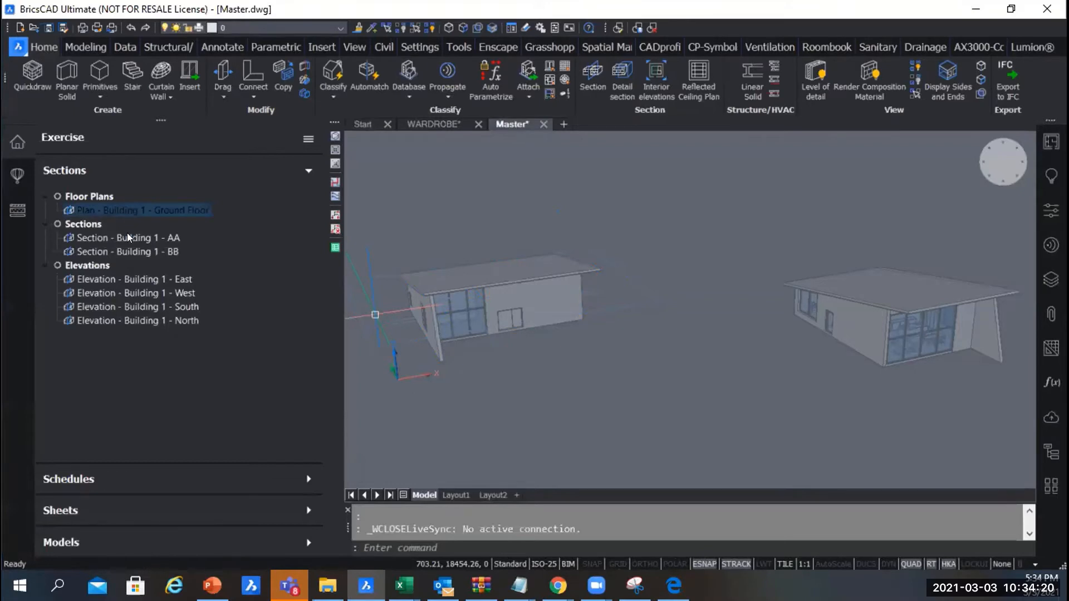
left_click(142, 238)
left_click(143, 238)
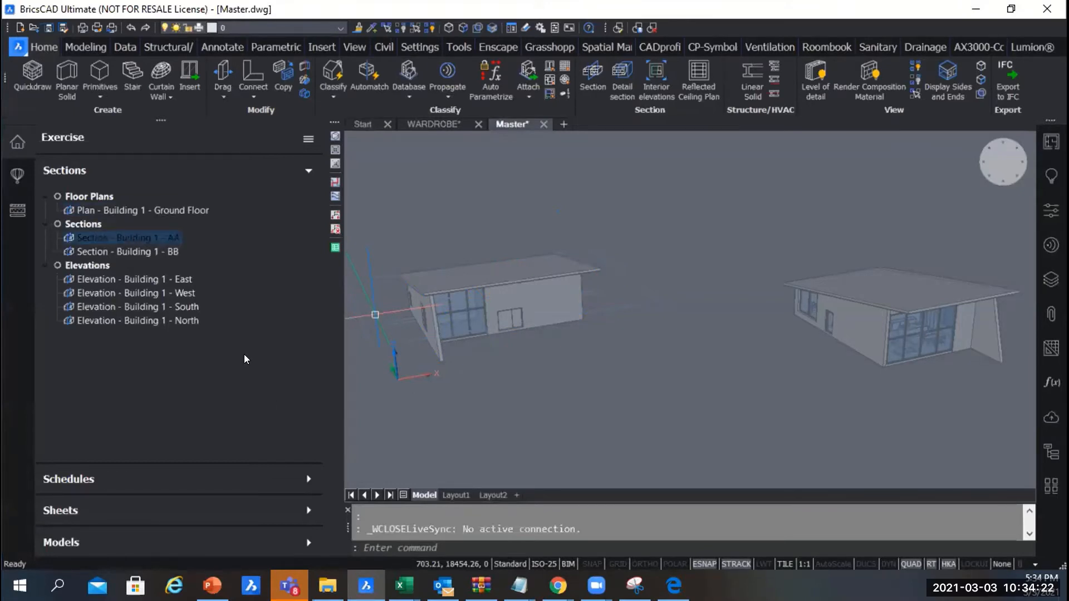
left_click(304, 507)
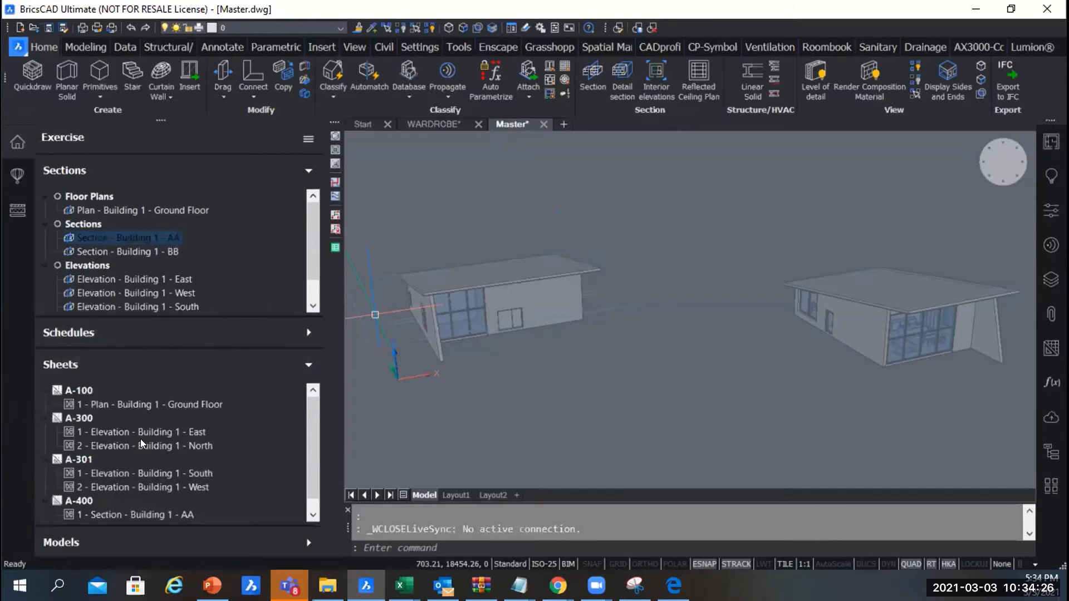
left_click(118, 390)
left_click_drag(120, 415, 150, 229)
scroll(256, 250, "down", 1)
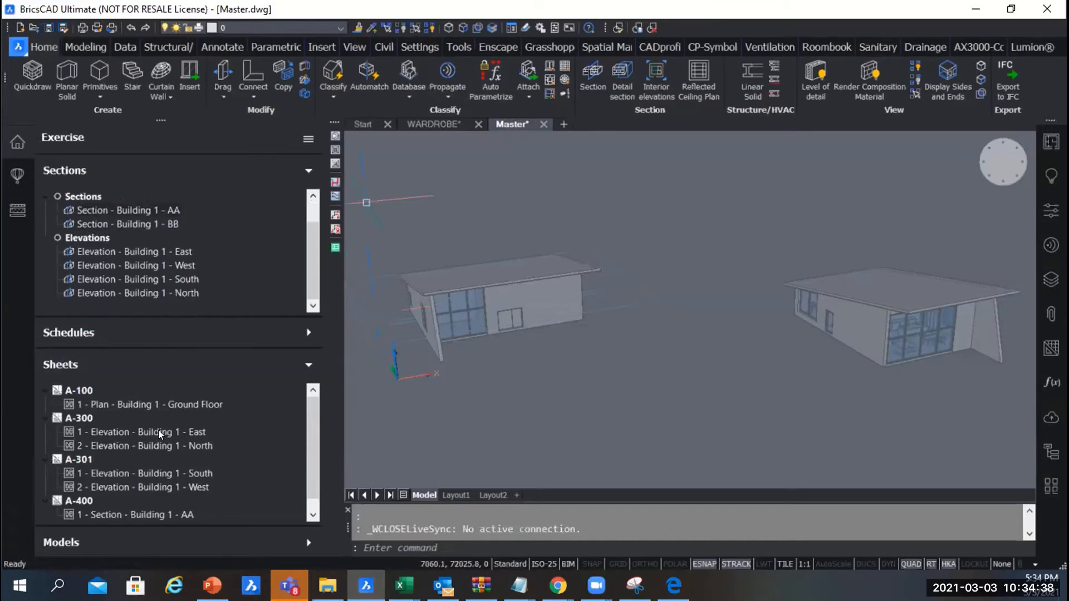
Step: Examine which Building 1 plan, elevations and sections are placed on sheets A-100, A-300, A-301 and A-400
scroll(144, 419, "down", 1)
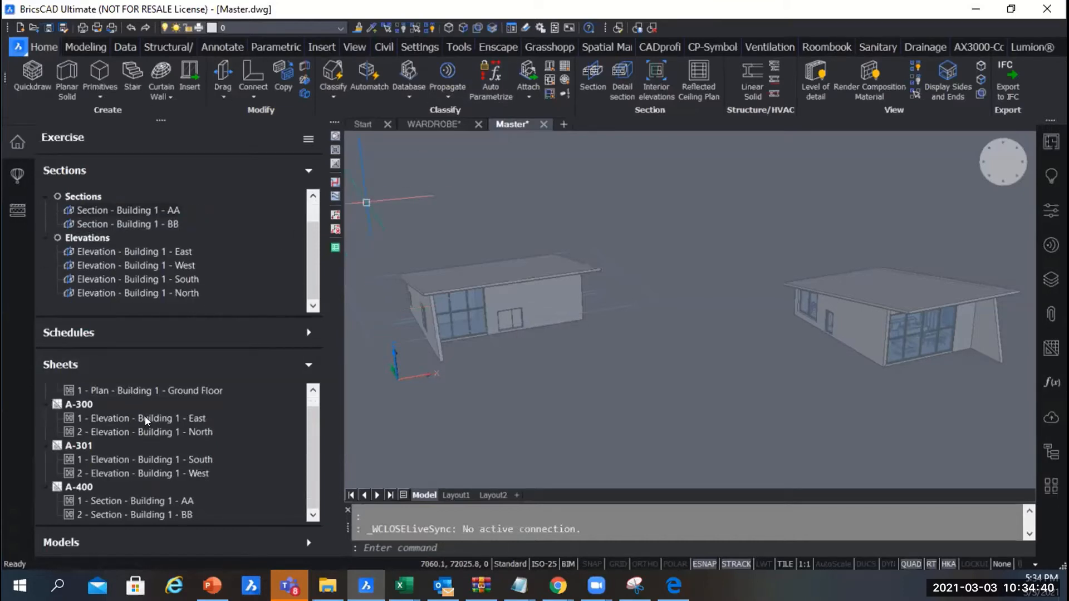
scroll(145, 420, "up", 1)
scroll(145, 421, "down", 1)
scroll(154, 418, "up", 1)
scroll(154, 417, "down", 1)
scroll(156, 419, "up", 1)
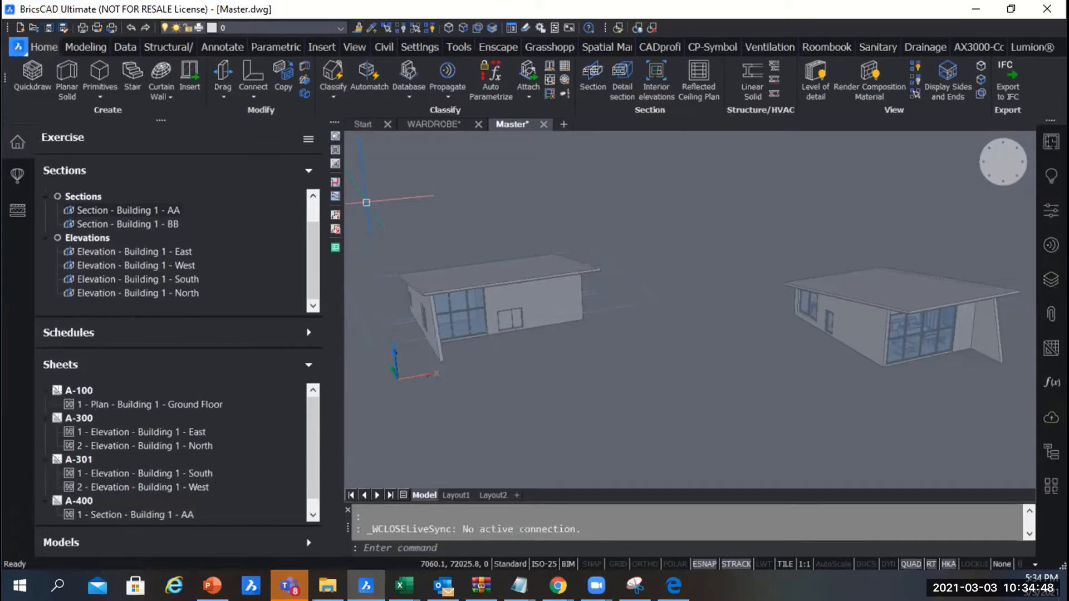
key("alt+Tab")
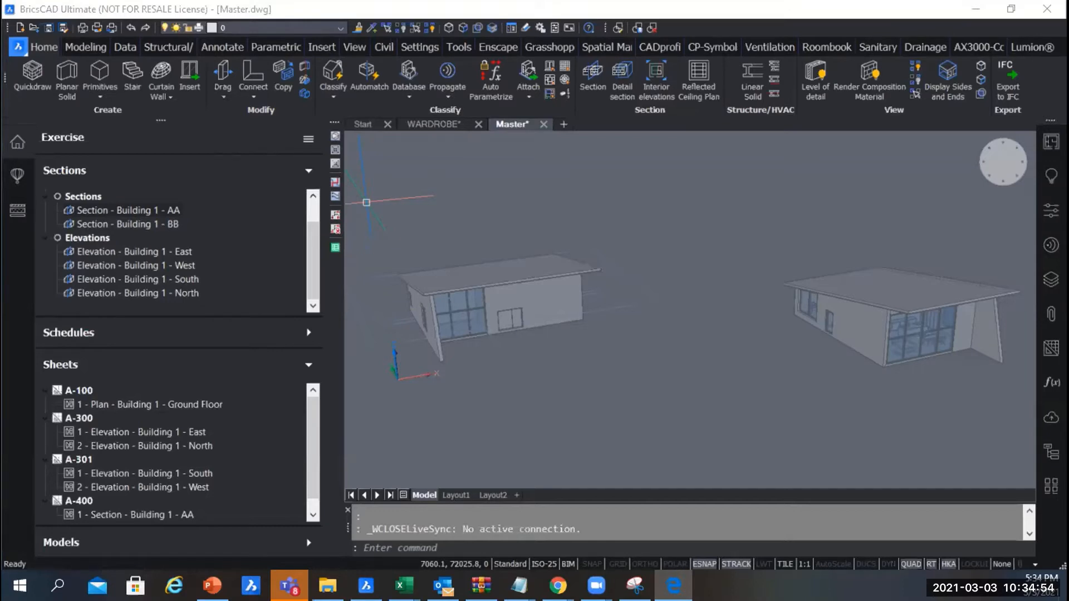
Step: Collapse the Sections list and show the project's Schedules and Sheets lists
left_click(305, 167)
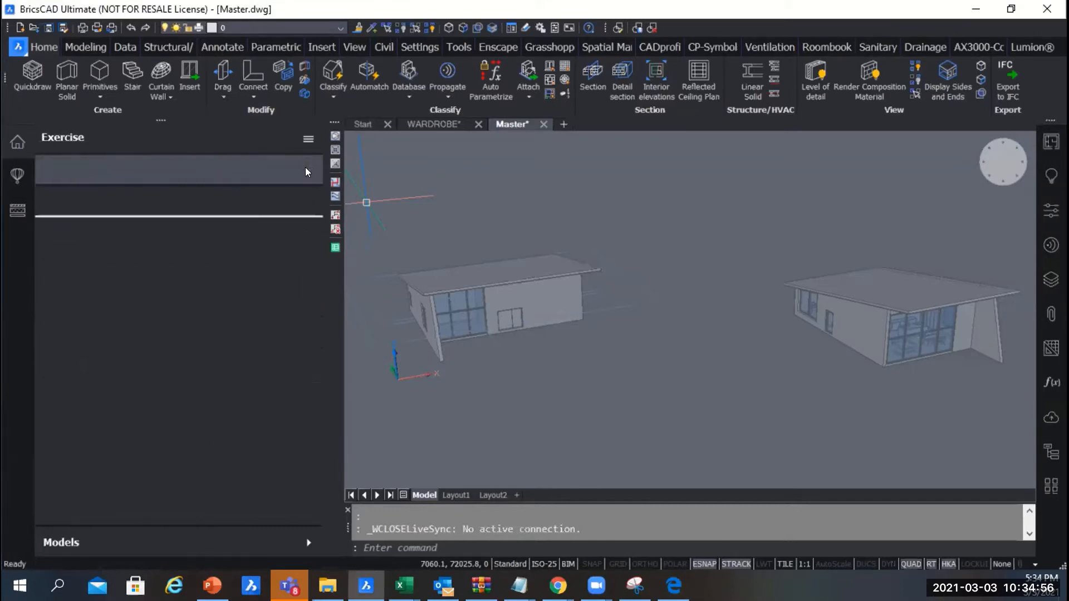
left_click(305, 233)
left_click(304, 202)
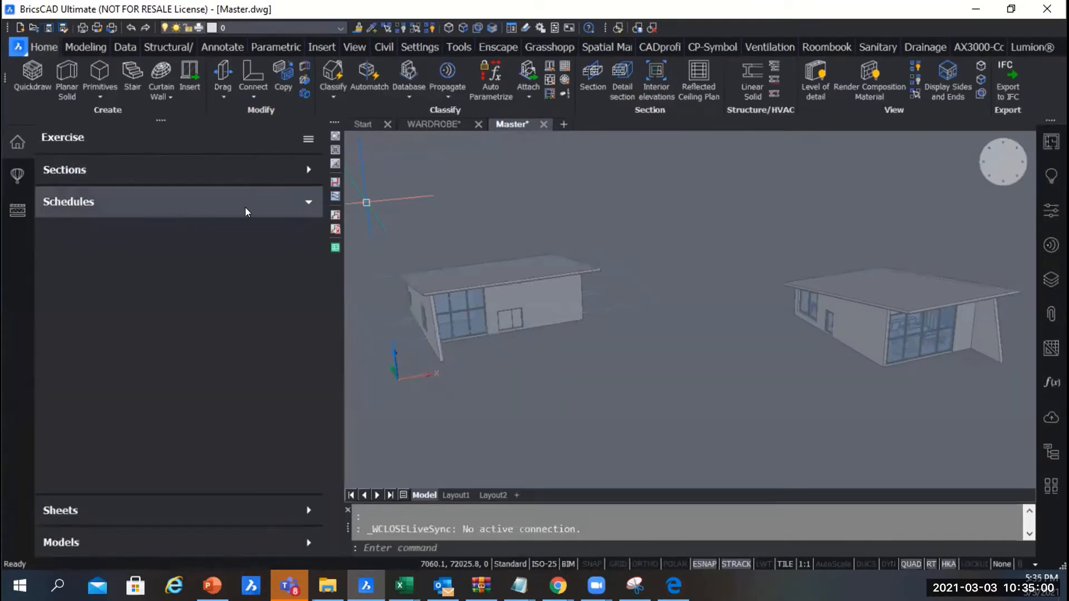
left_click(307, 203)
left_click(305, 203)
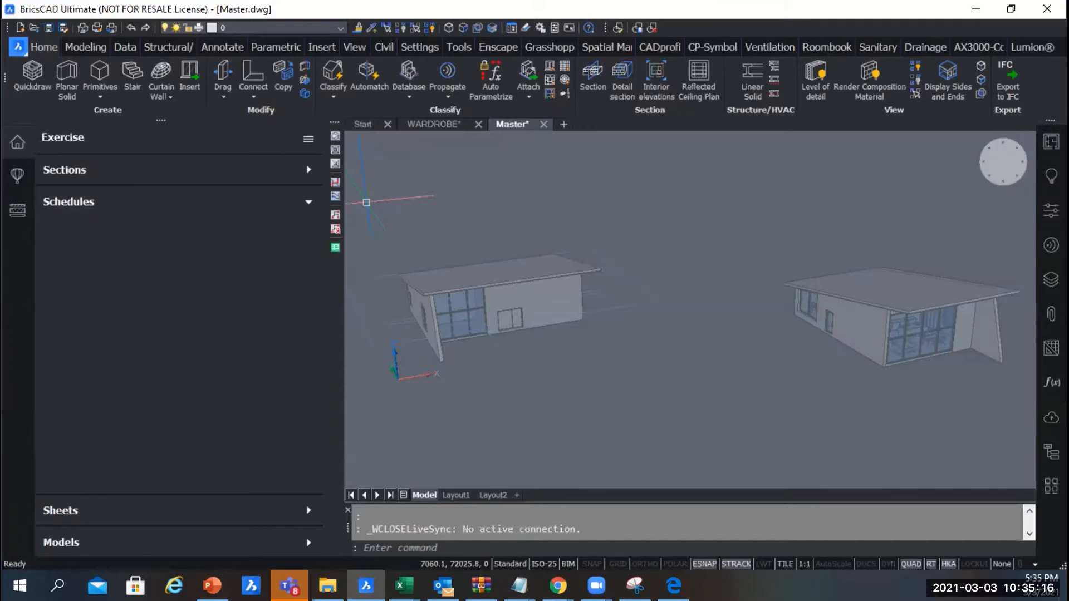
left_click(309, 510)
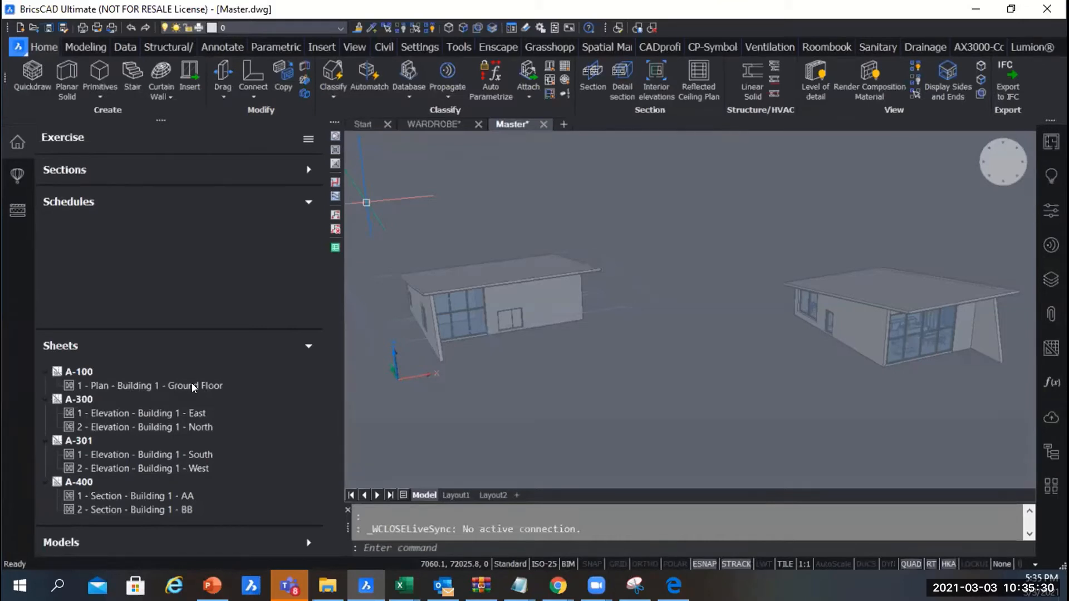
Step: Turn the Exercise project's background update off and back on
left_click(96, 387)
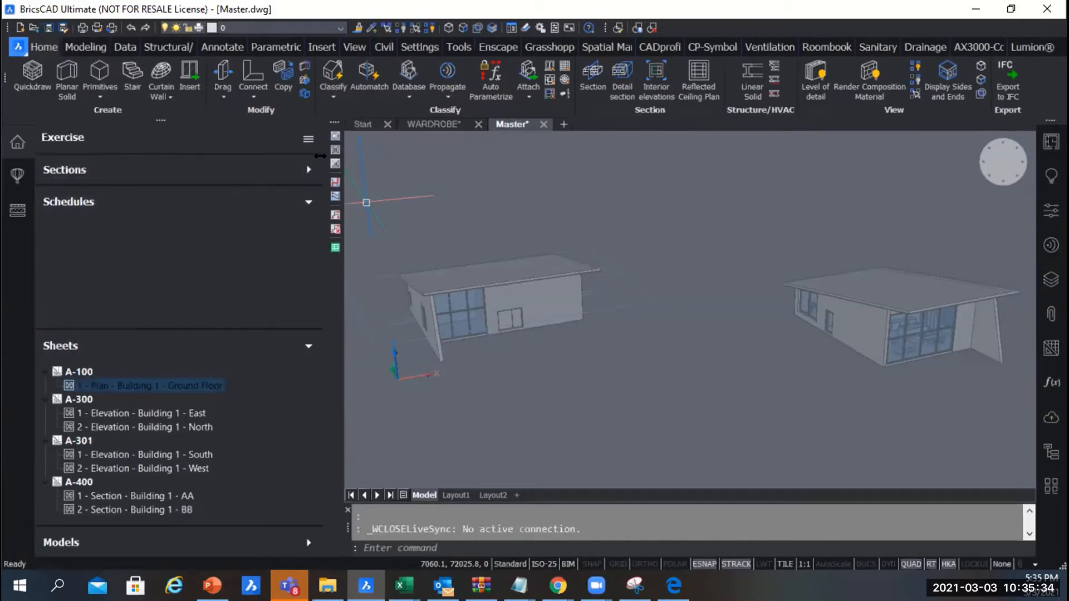
key("alt+Tab")
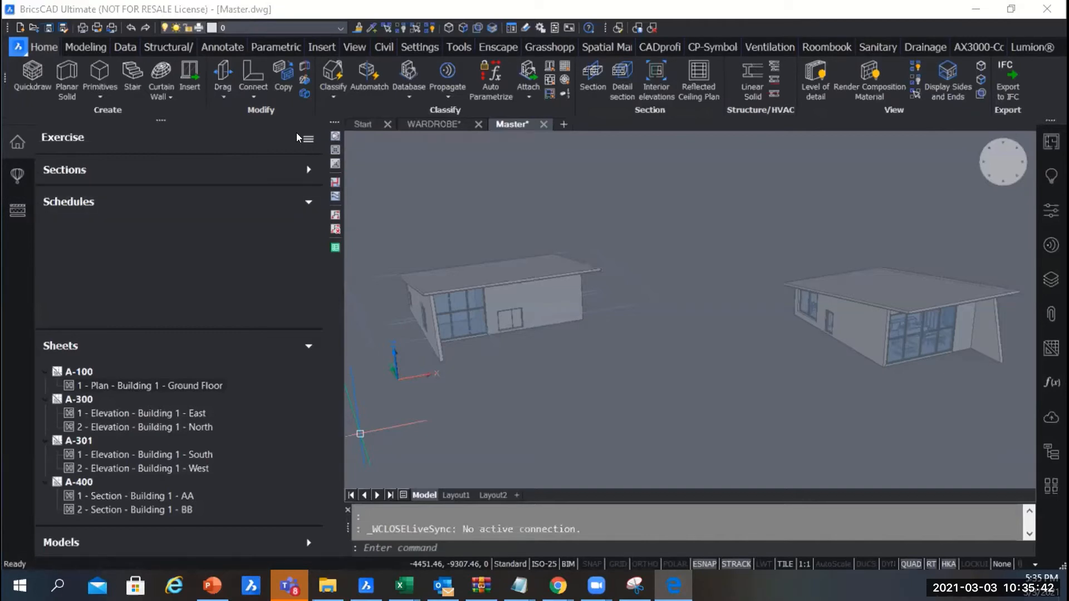
left_click(308, 139)
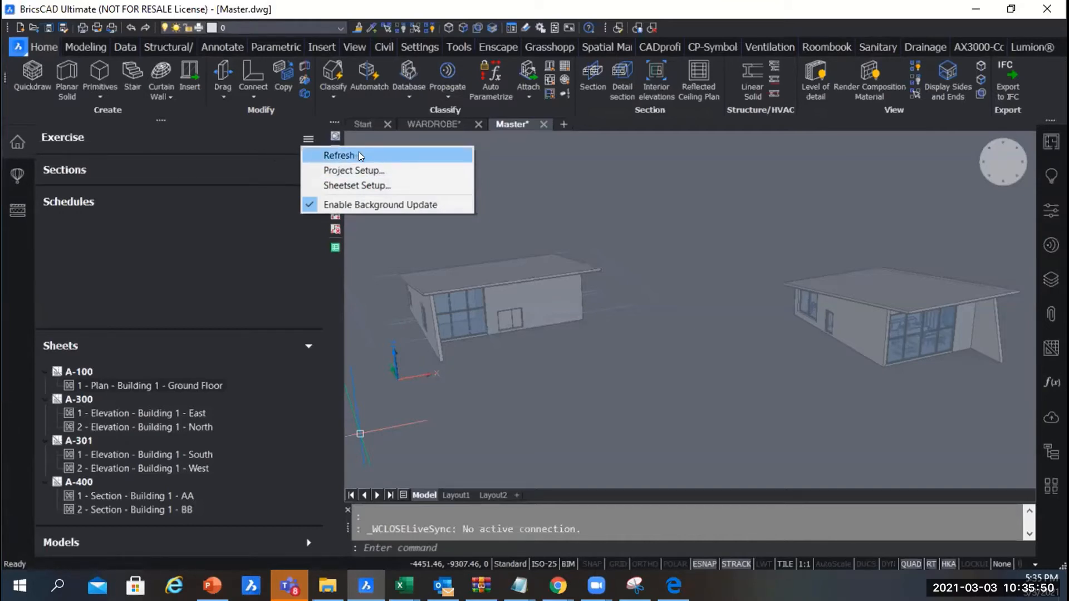
left_click(360, 205)
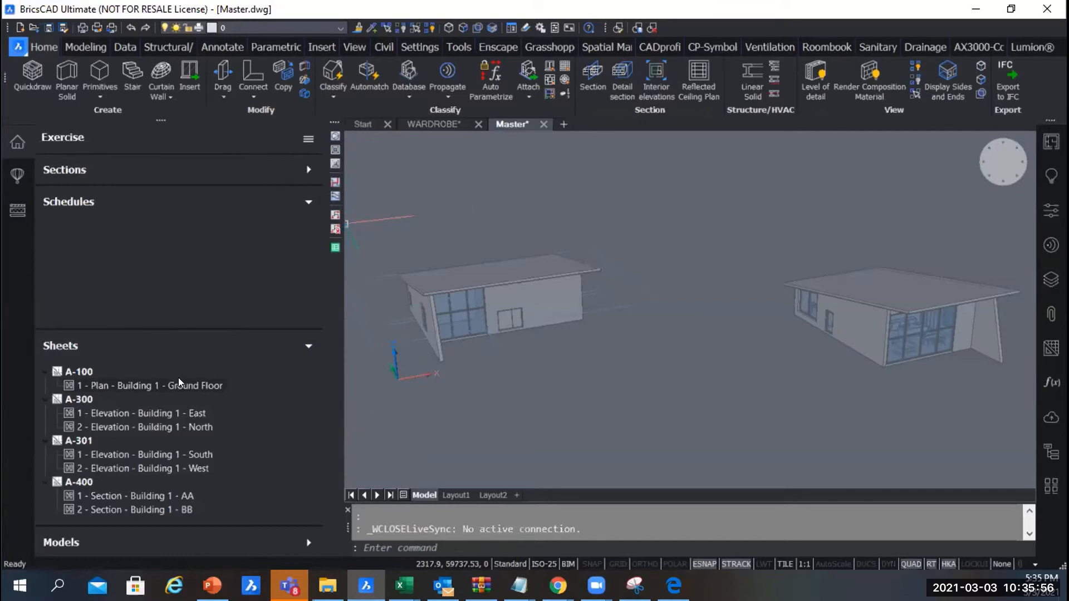
left_click(306, 137)
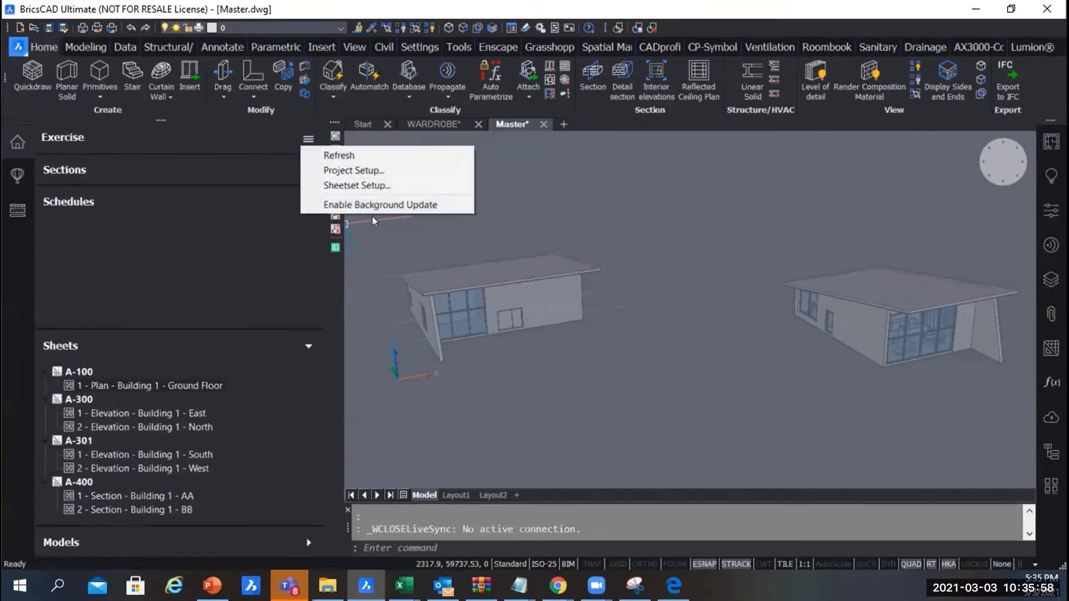
left_click(370, 205)
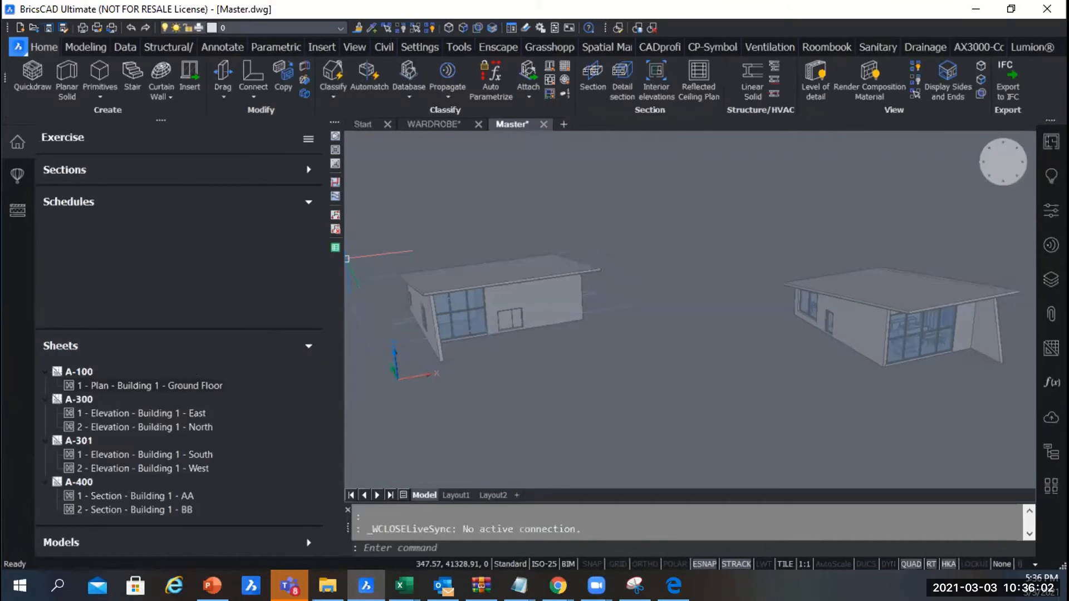
Step: Disable background update for the Exercise project
left_click(674, 586)
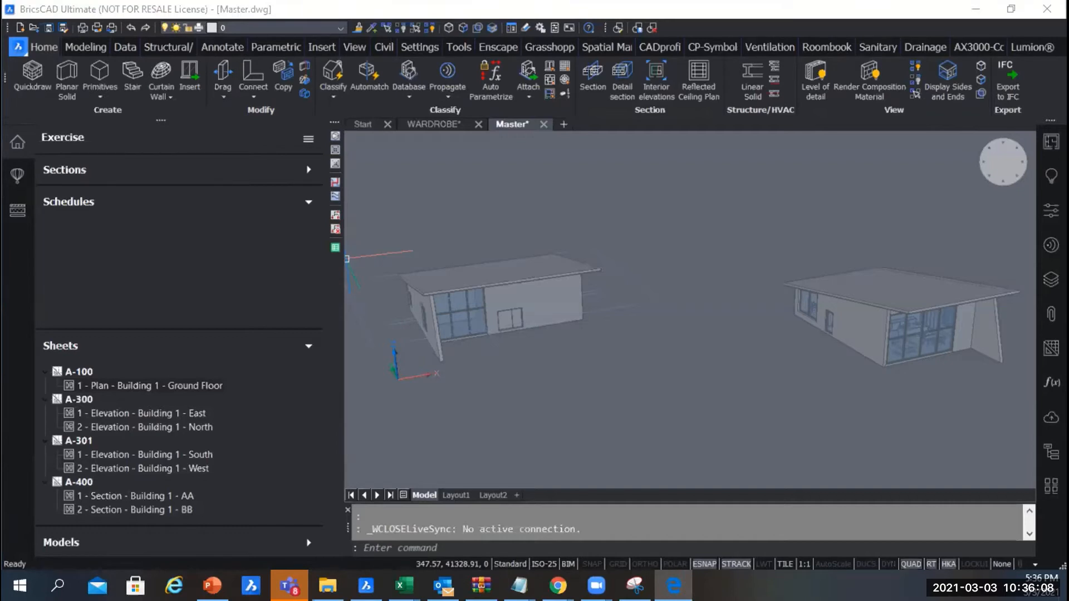
left_click(308, 139)
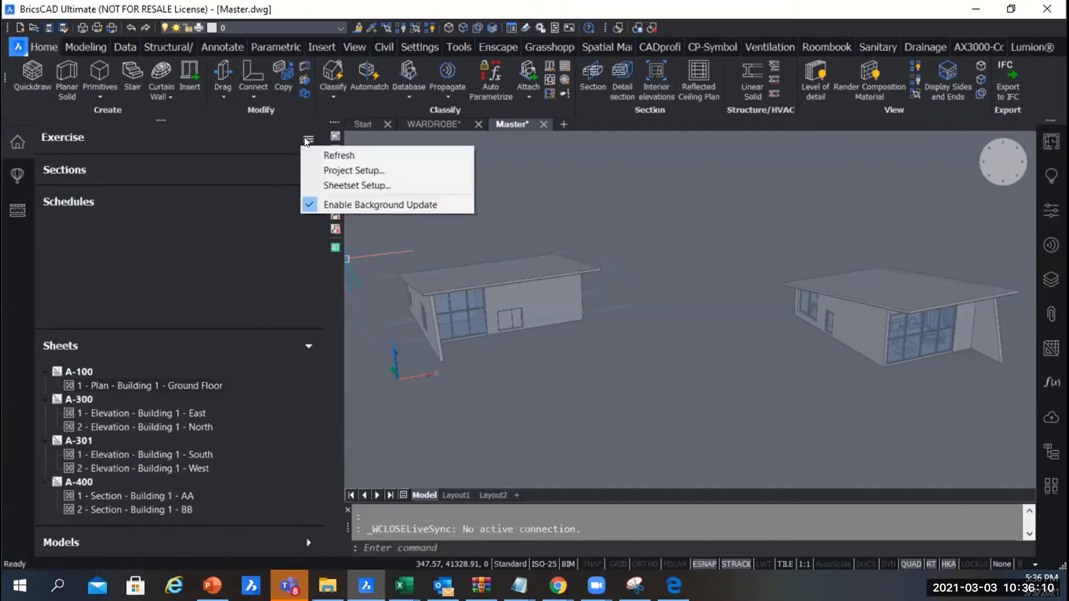
left_click(365, 203)
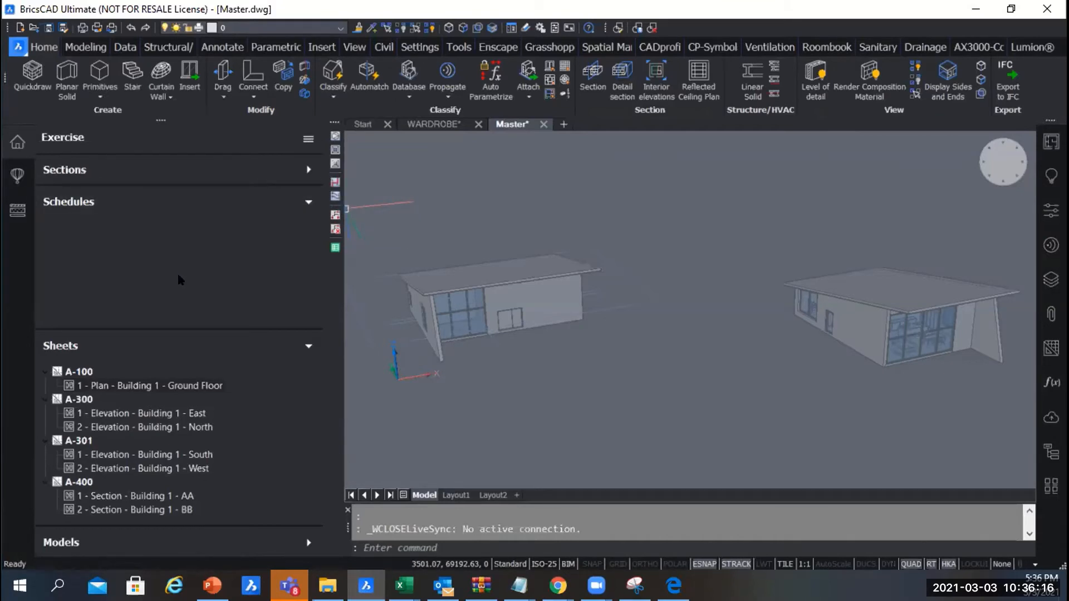
Step: Open sheet A-100, look over the ground floor plan on the layout, and close the drawing without saving
left_click(158, 385)
right_click(177, 383)
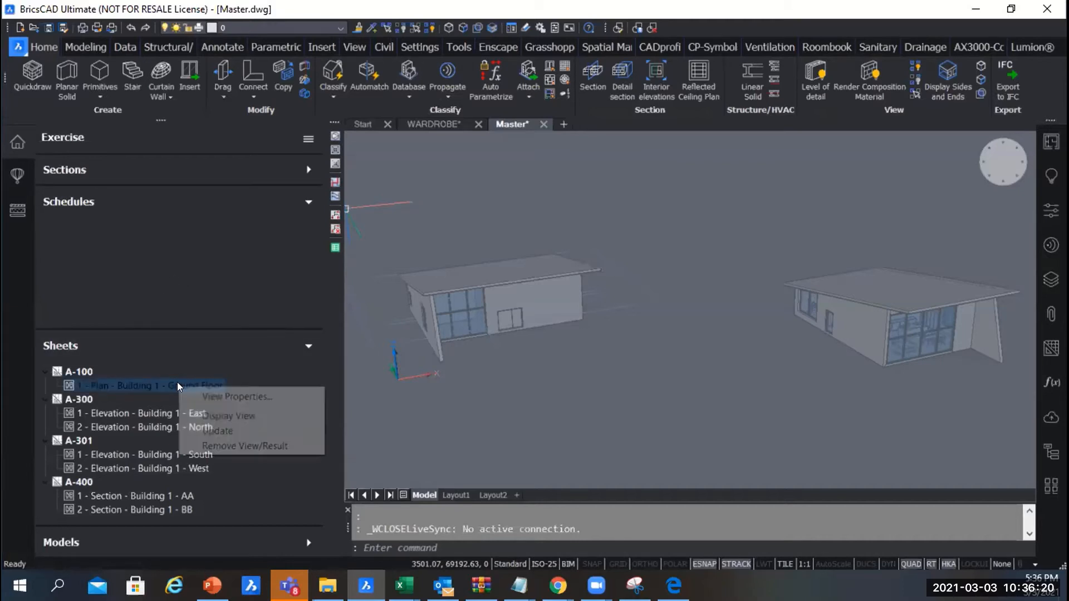
left_click(82, 371)
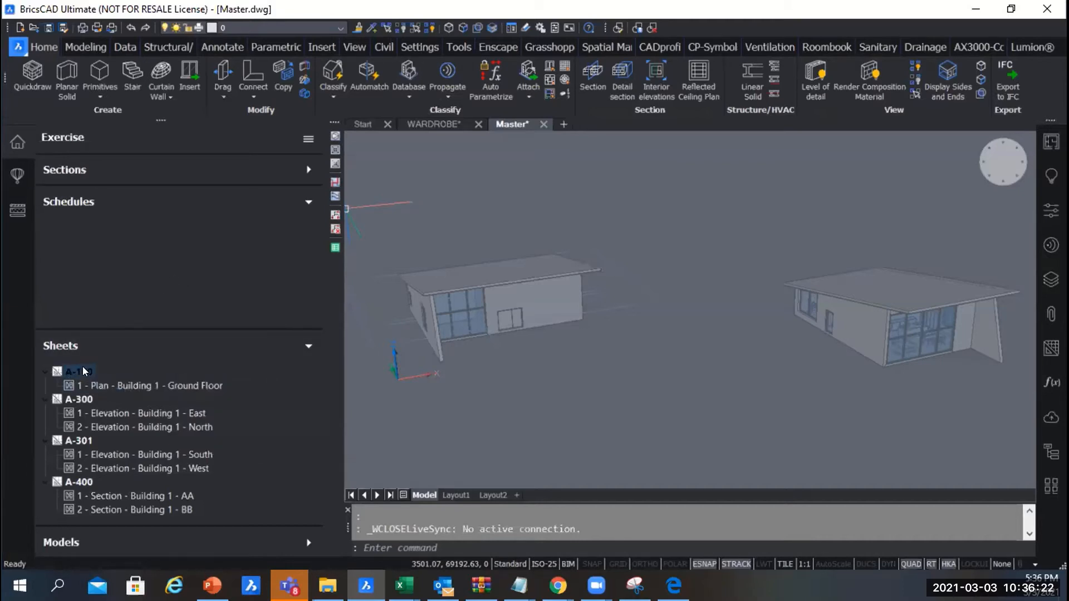
left_click(83, 400)
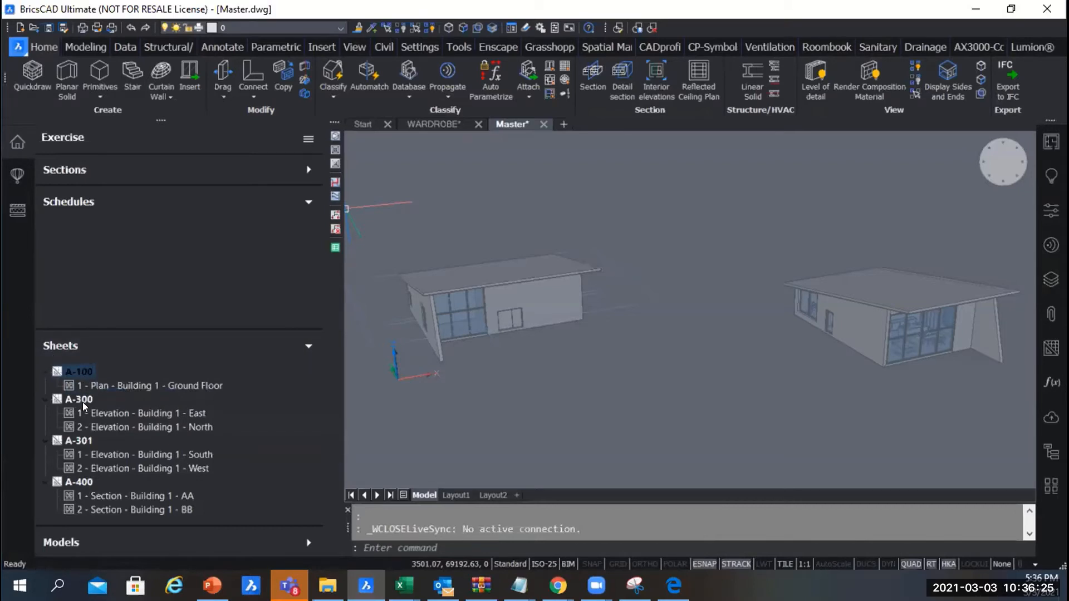
right_click(79, 371)
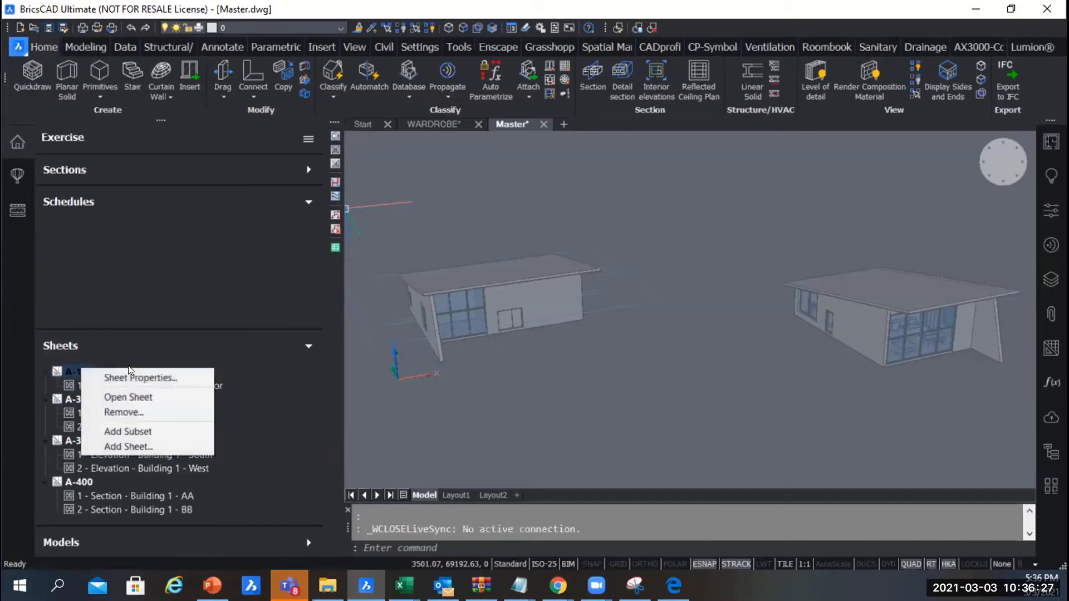
left_click(181, 402)
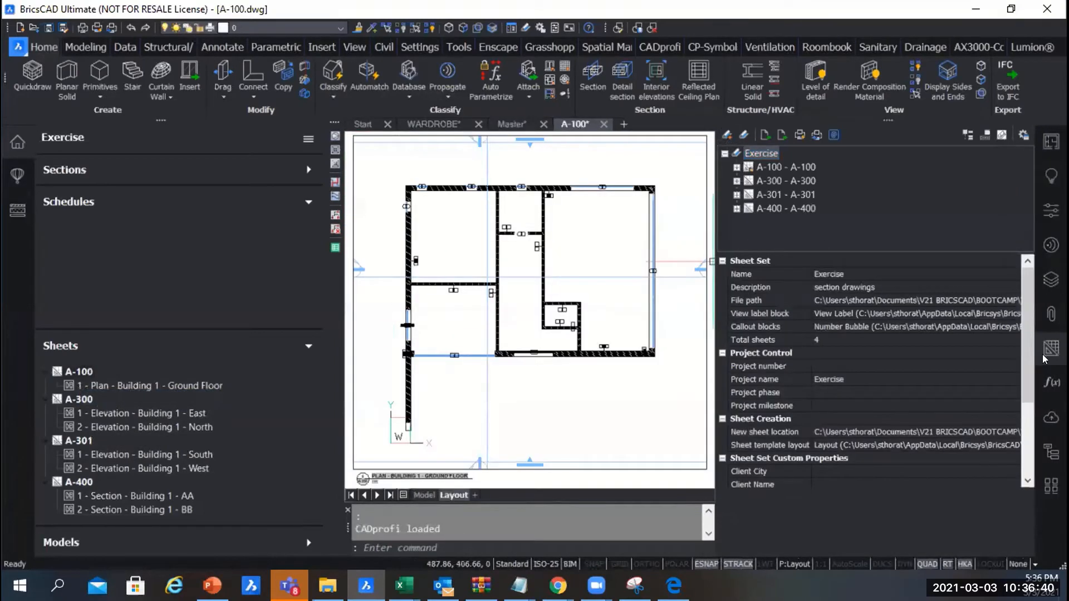
scroll(671, 234, "down", 2)
scroll(716, 227, "up", 3)
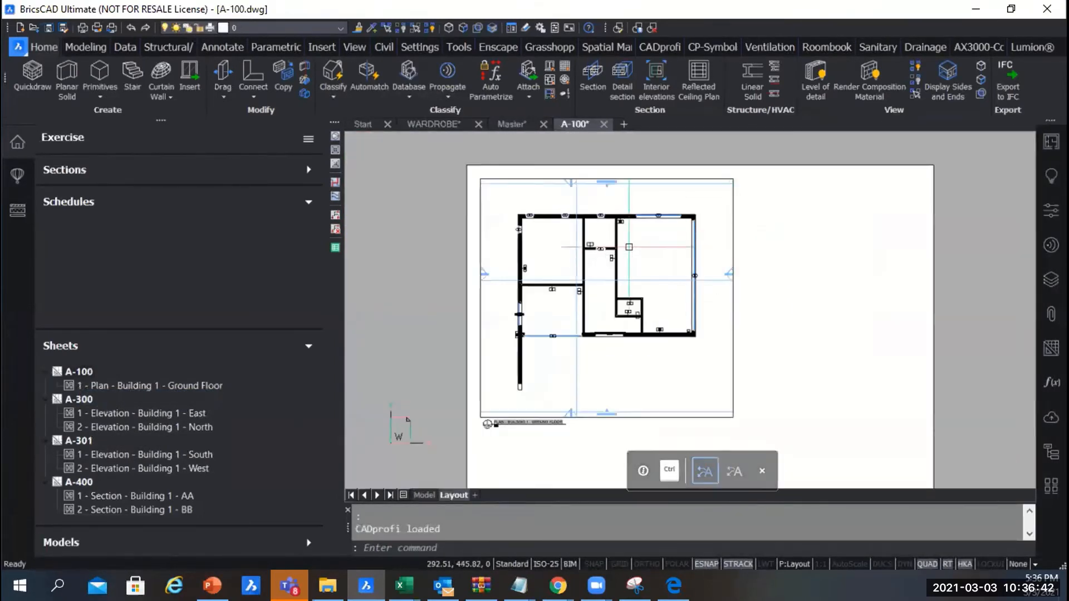
left_click(603, 123)
left_click(572, 288)
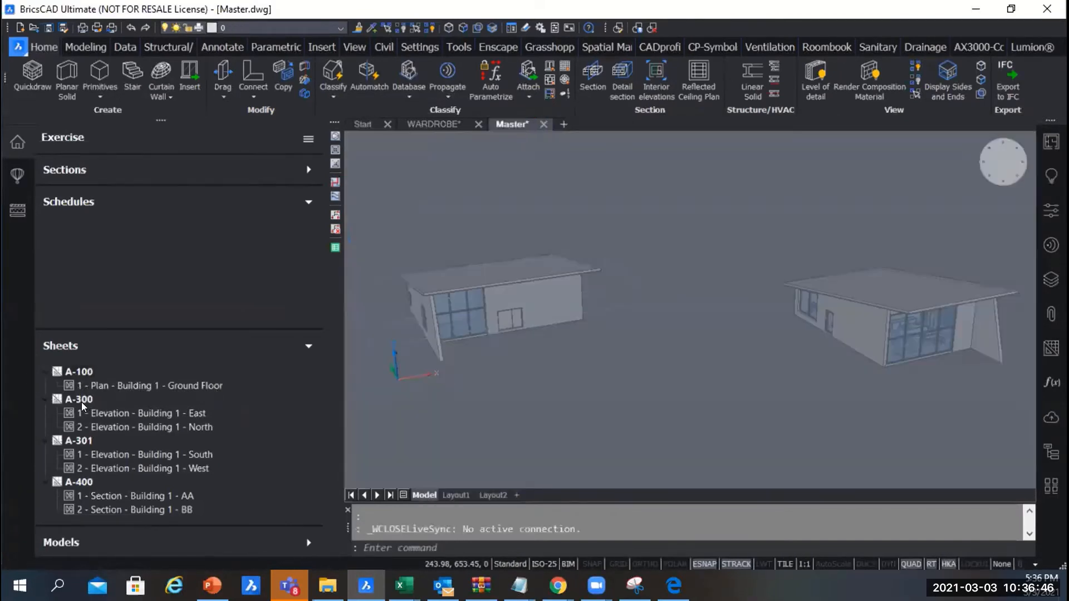
Step: Open sheet A-300, examine the Building 1 East and North elevations, and close the drawing without saving
right_click(81, 398)
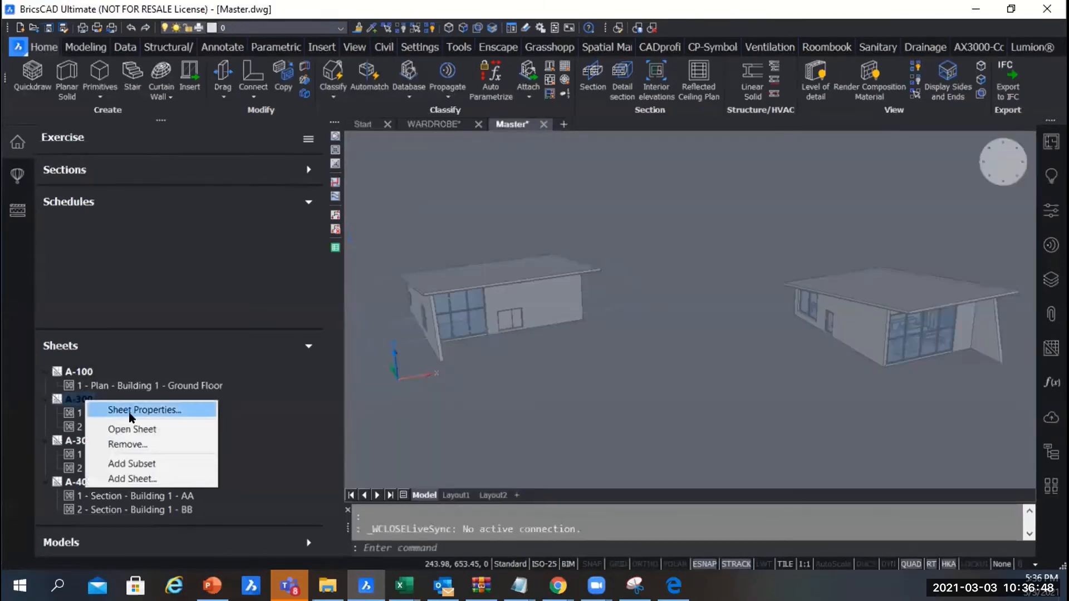
left_click(144, 430)
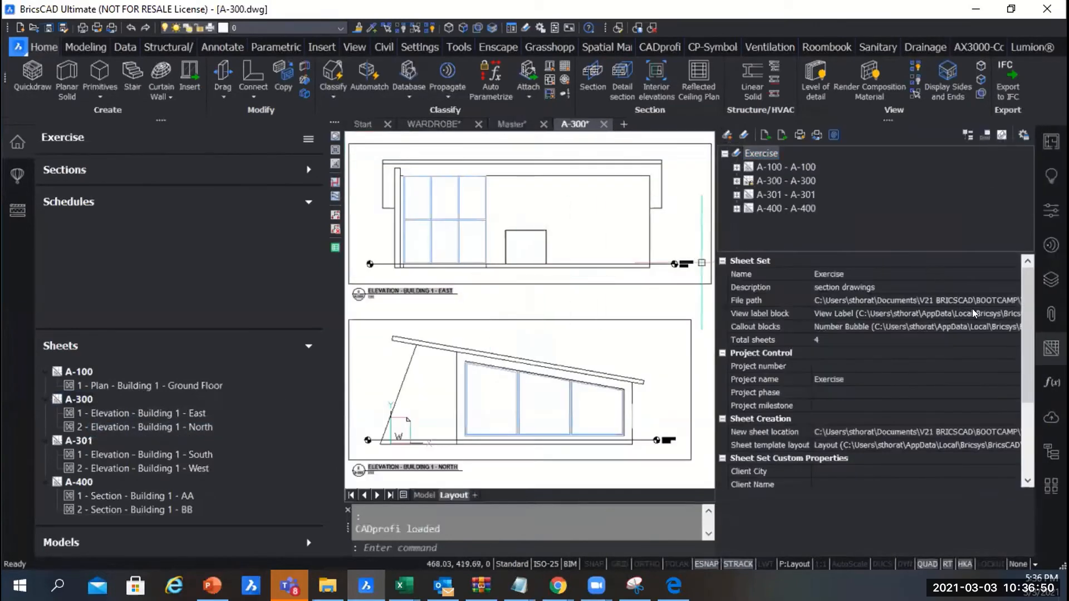
scroll(836, 306, "down", 3)
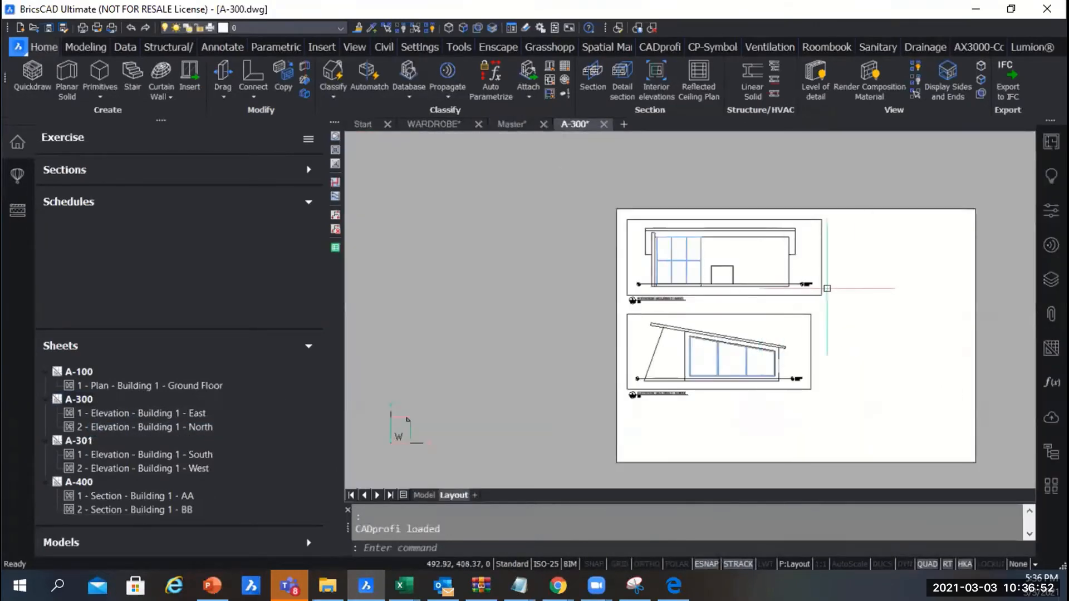
scroll(835, 283, "up", 1)
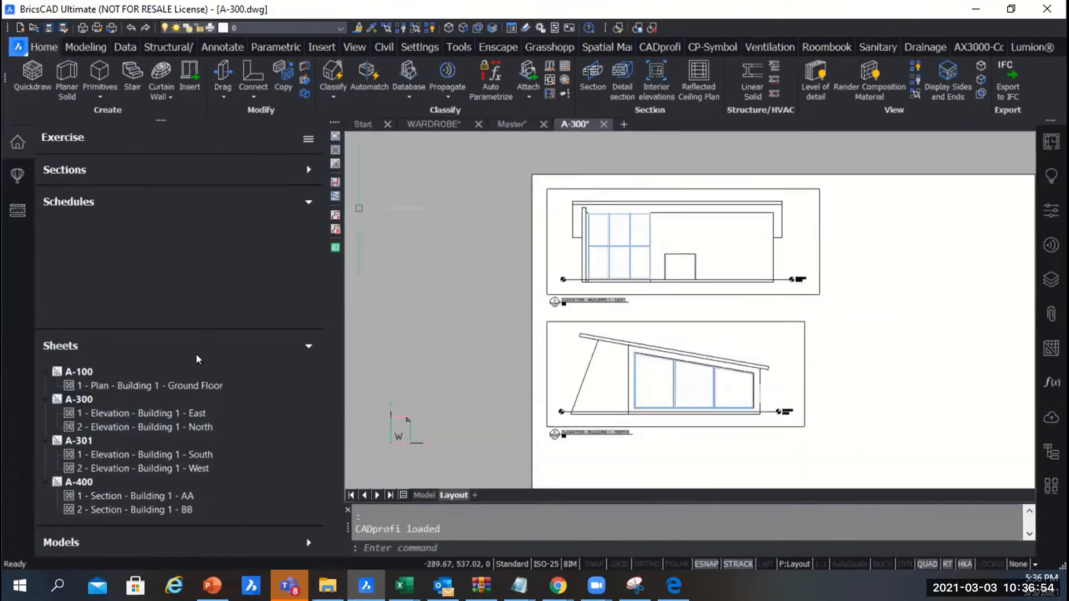
left_click(84, 400)
right_click(79, 401)
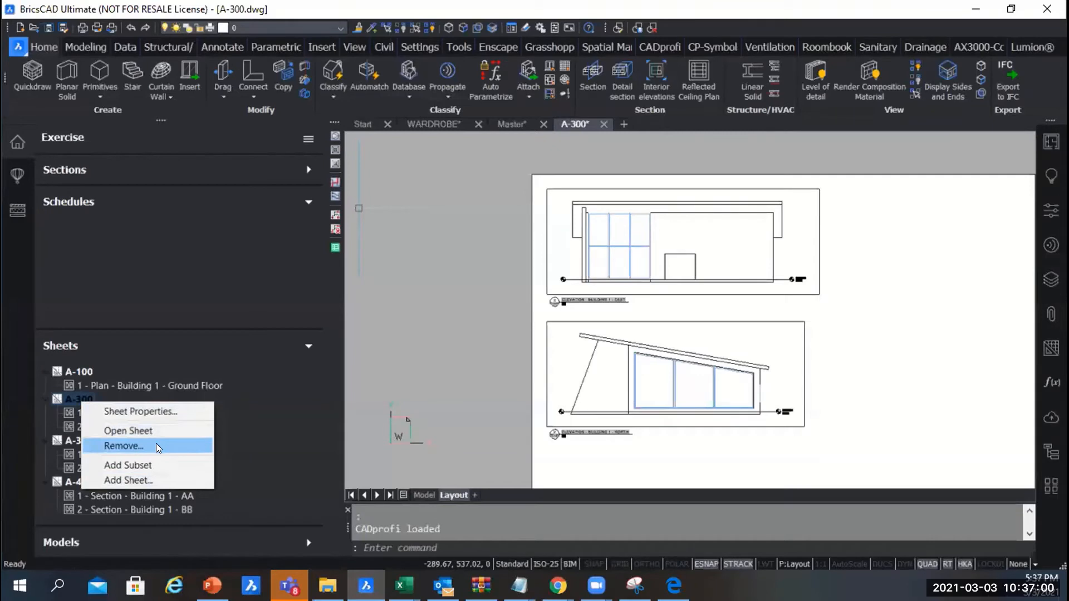
left_click(490, 188)
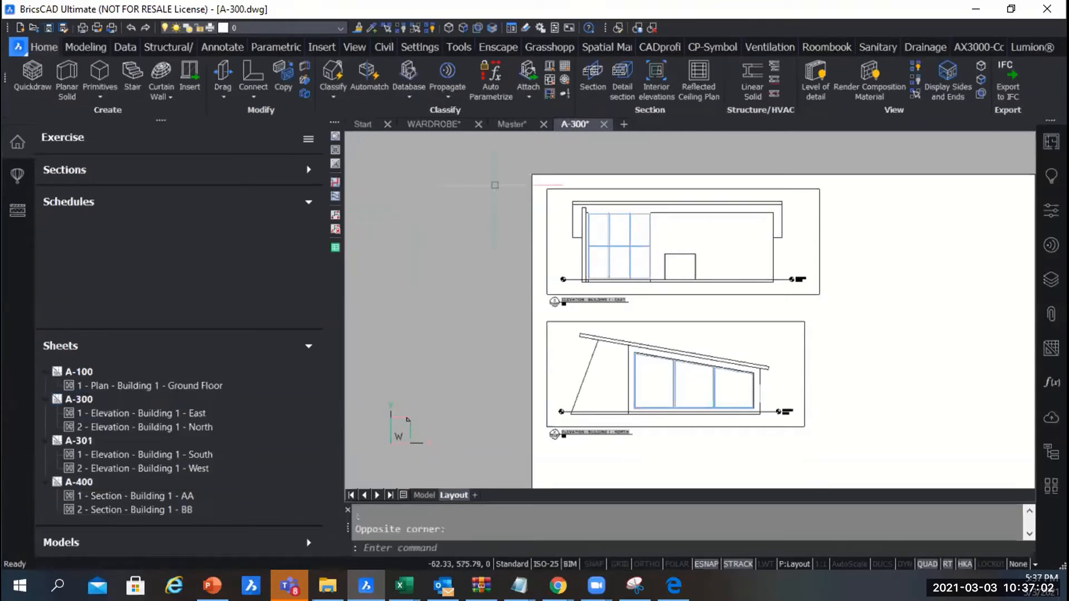
left_click(604, 123)
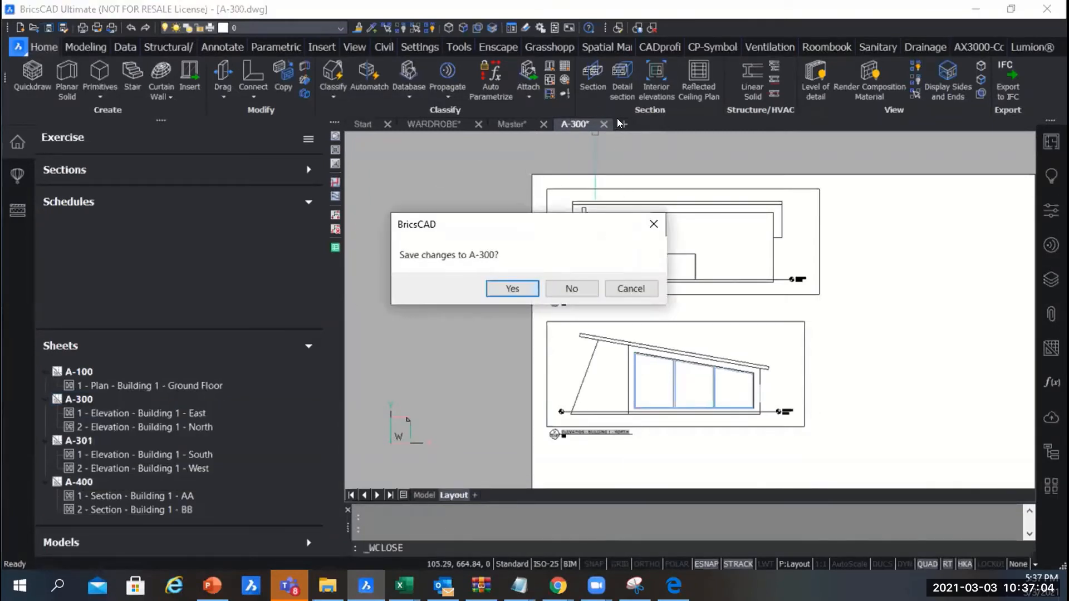
left_click(567, 288)
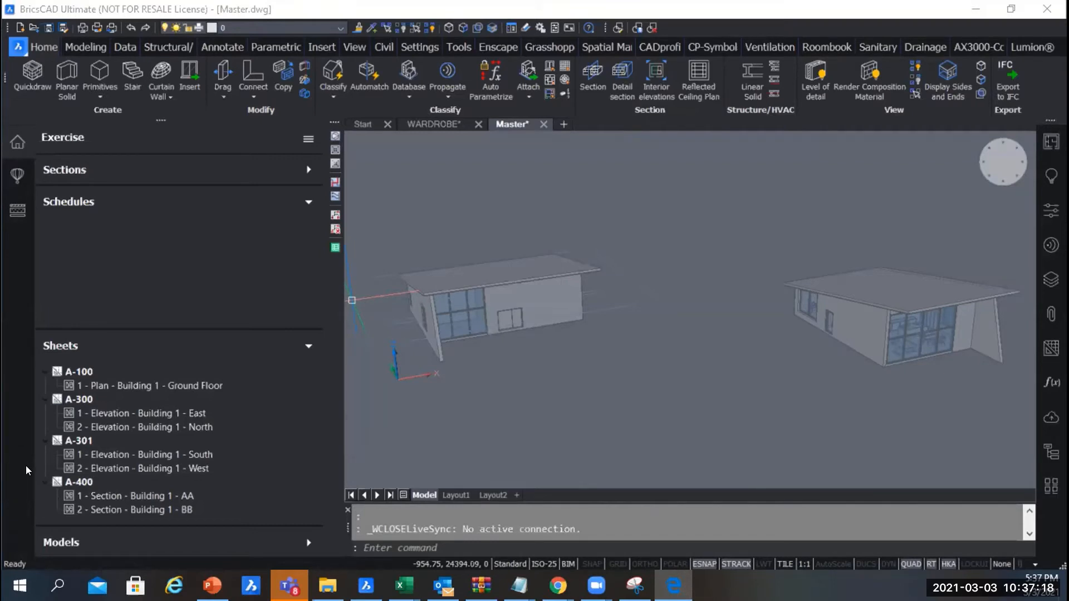
Step: Add a new subset to the project's sheet list and remove it again
right_click(80, 370)
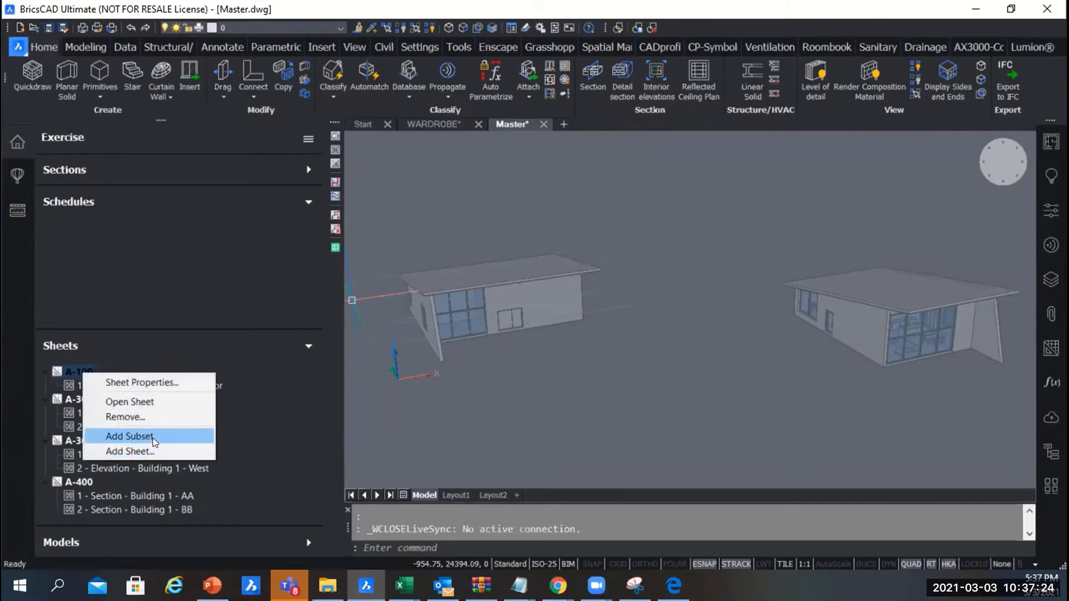
left_click(153, 438)
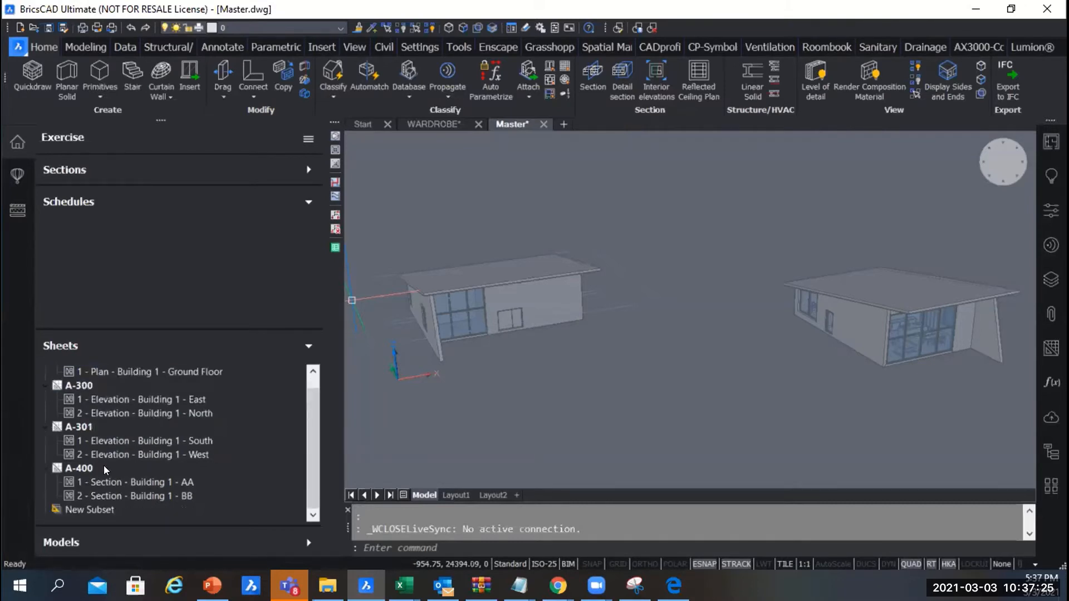
double_click(90, 507)
right_click(90, 505)
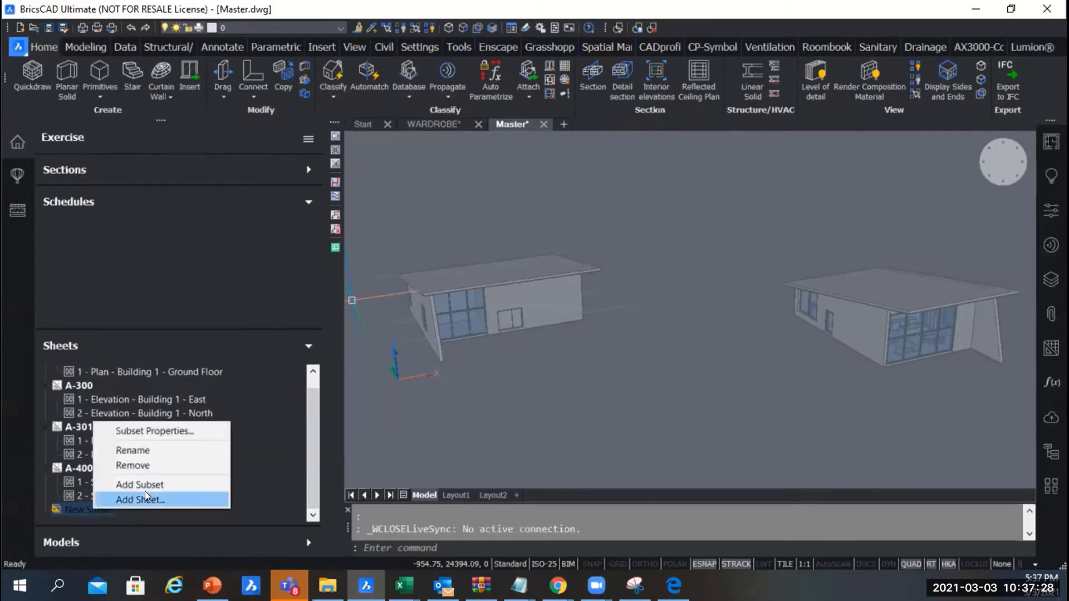
left_click(153, 463)
left_click(81, 370)
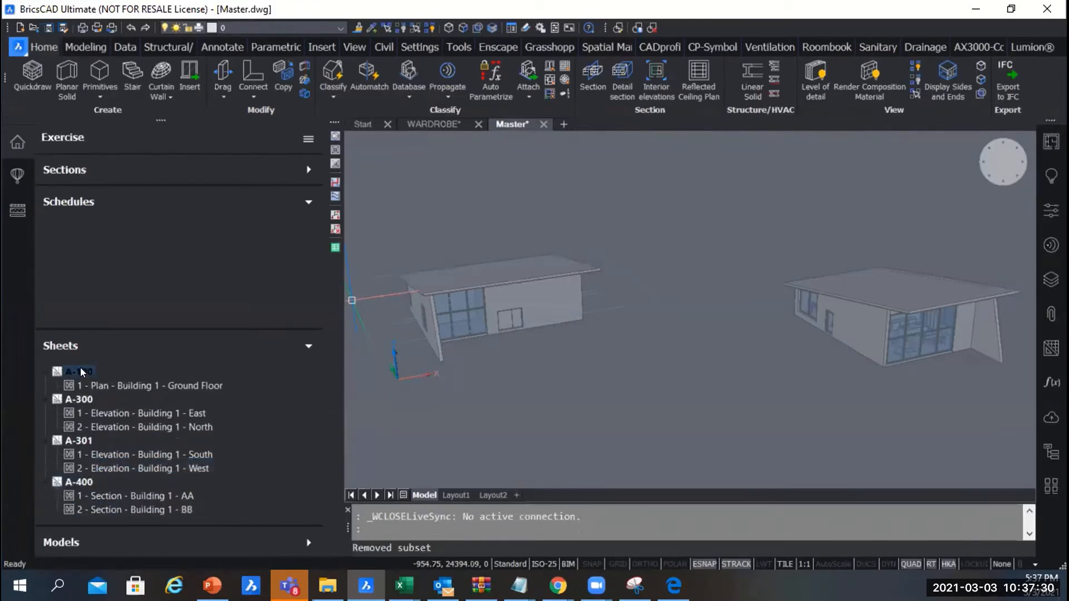
key("alt+Tab")
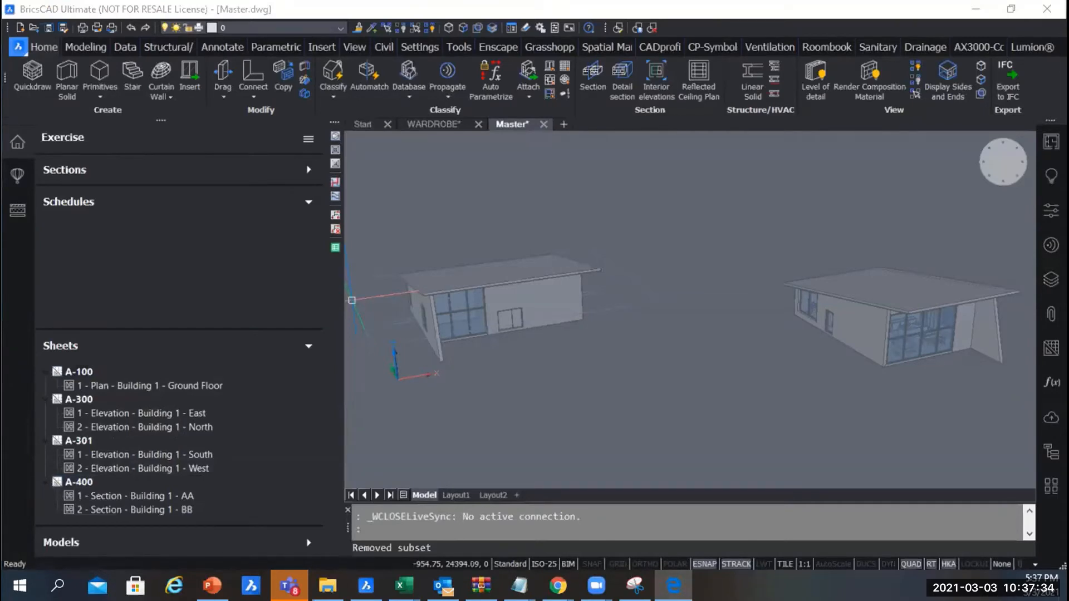
Step: Add a new sheet to the Exercise project's sheet list
left_click(87, 370)
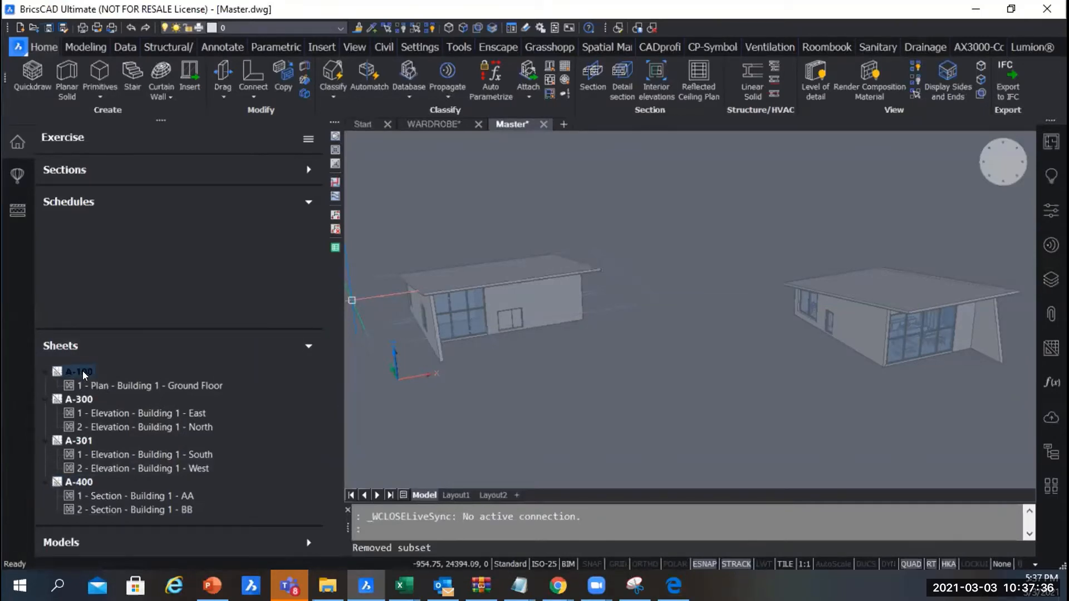
right_click(82, 371)
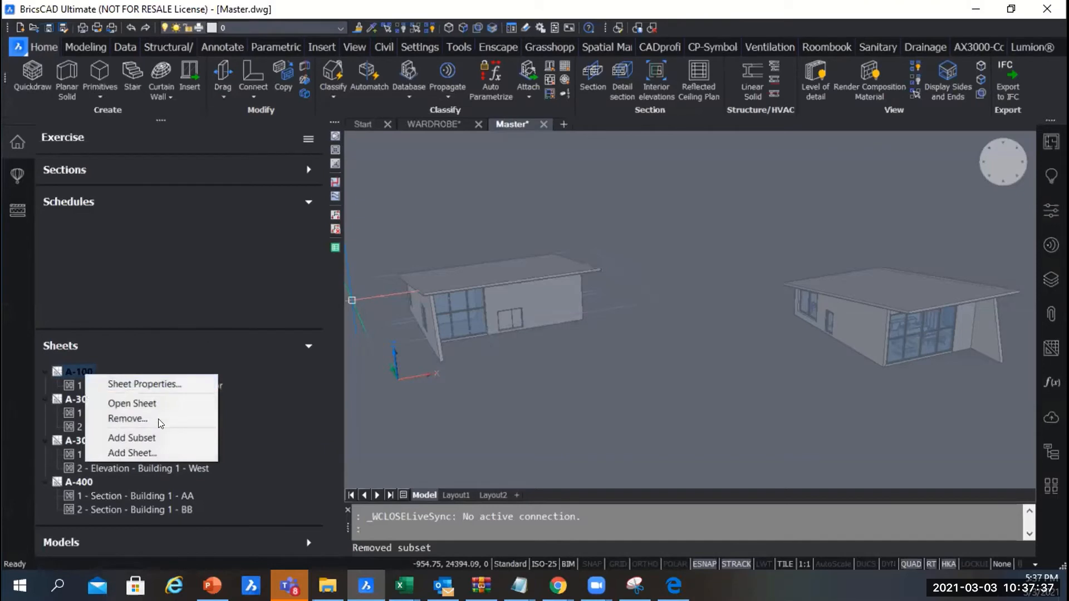
left_click(152, 451)
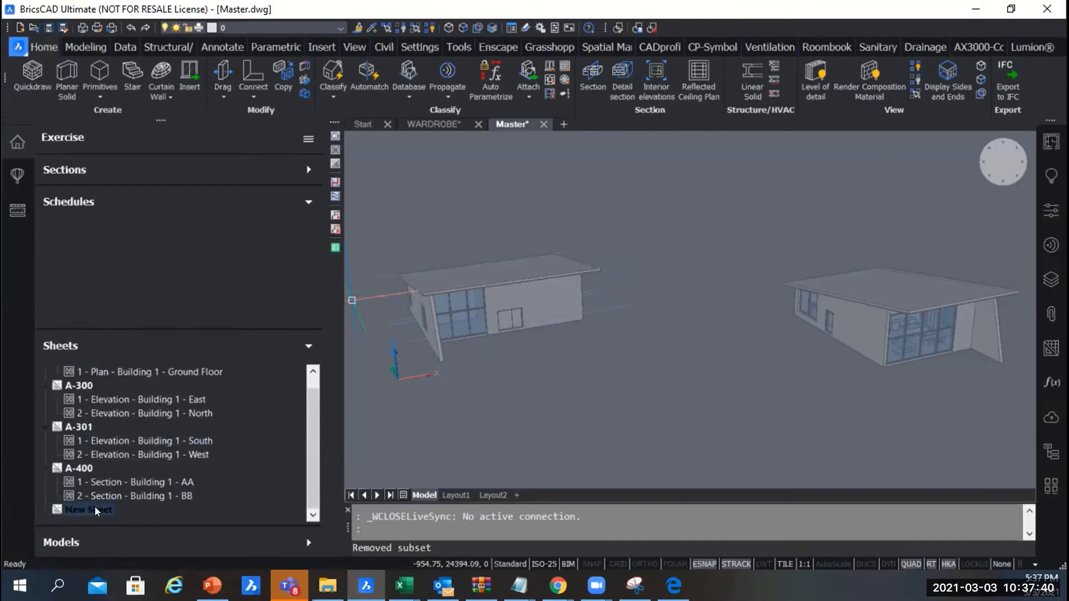
Step: Remove the newly added sheet from the Exercise project together with its result drawing
right_click(94, 508)
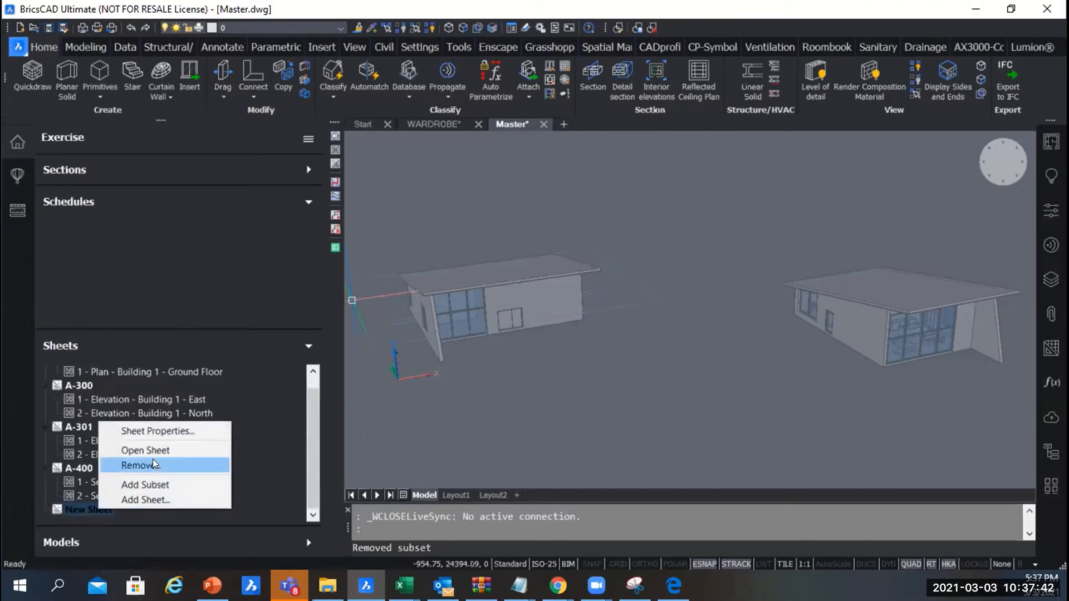
left_click(71, 507)
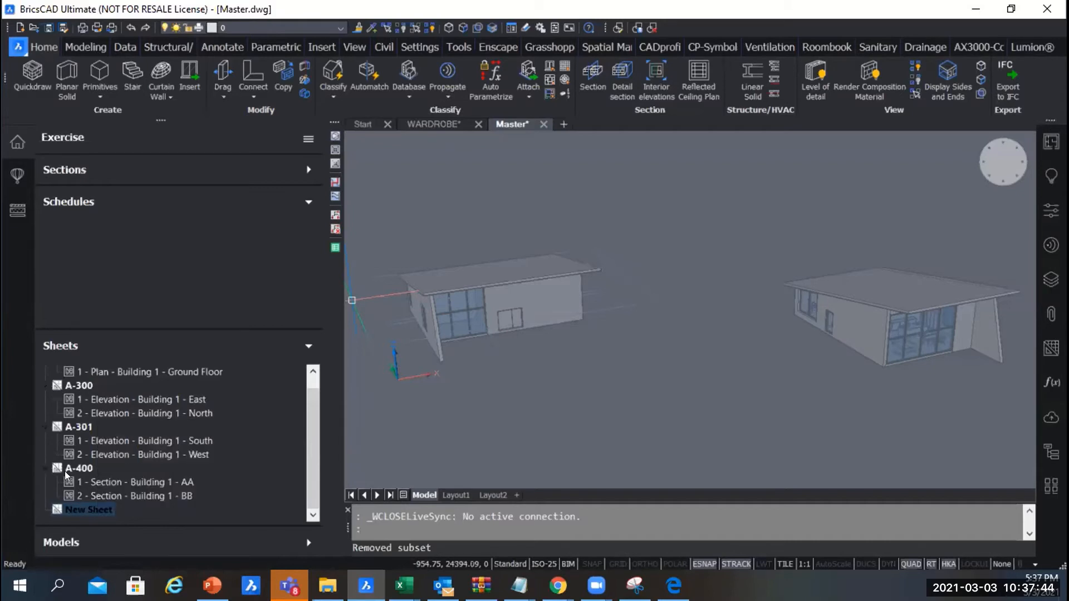
right_click(80, 507)
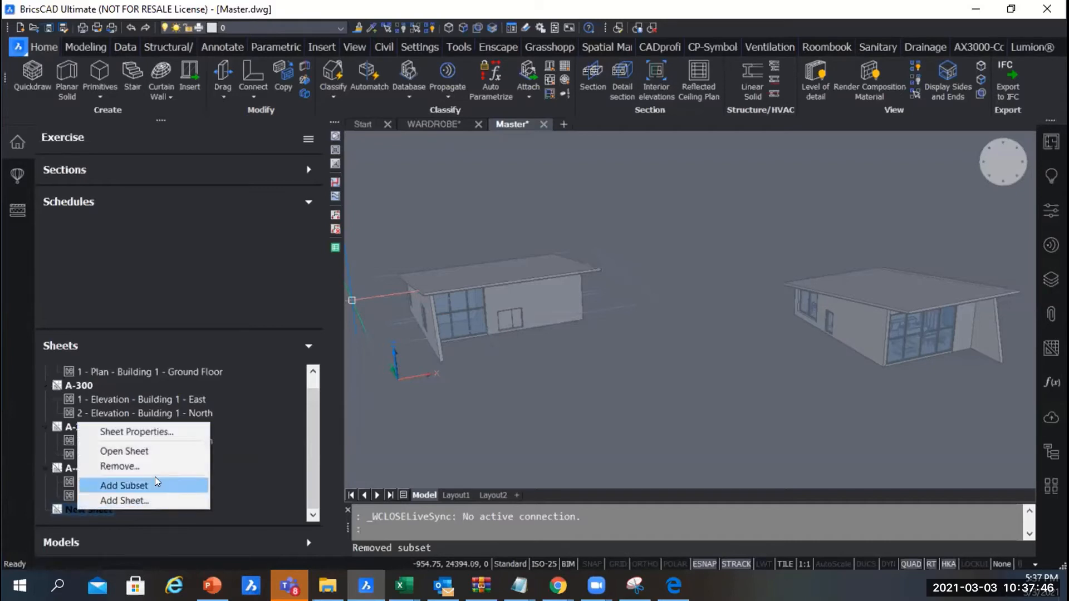
left_click(125, 466)
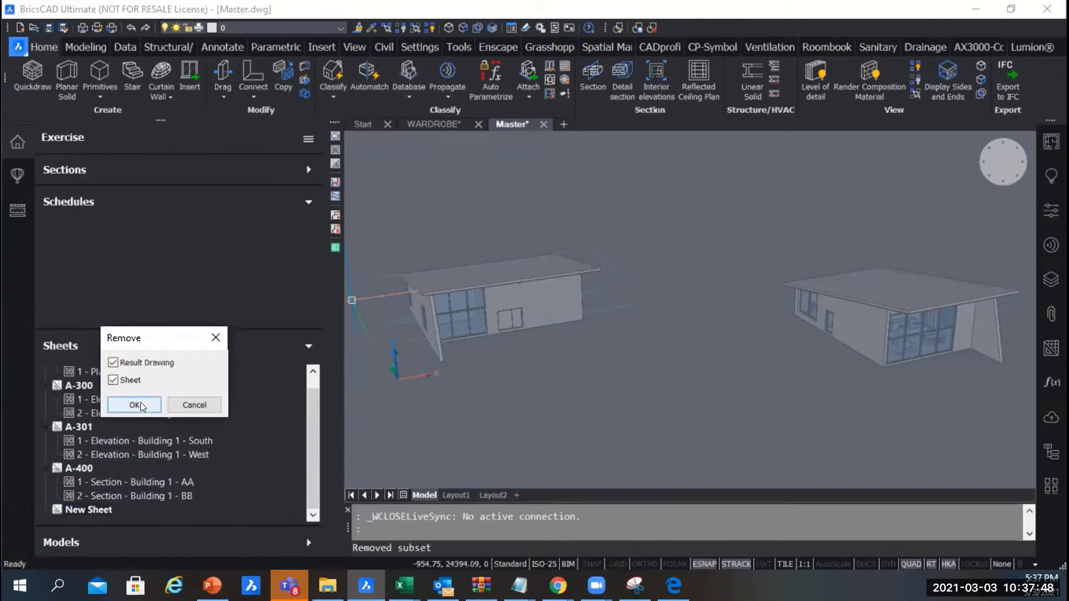
left_click(134, 405)
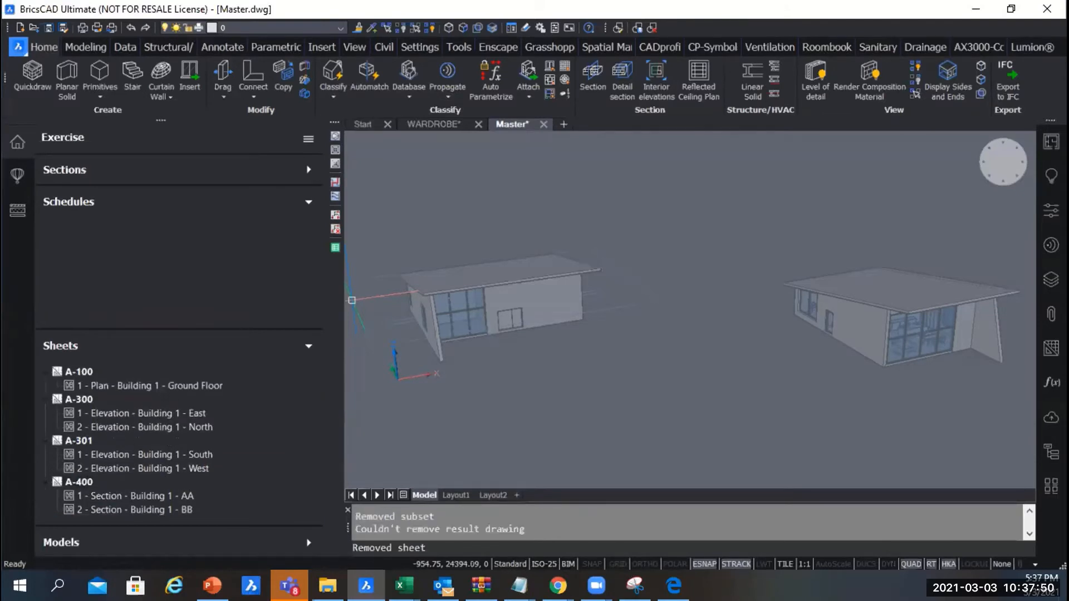
key("alt+Tab")
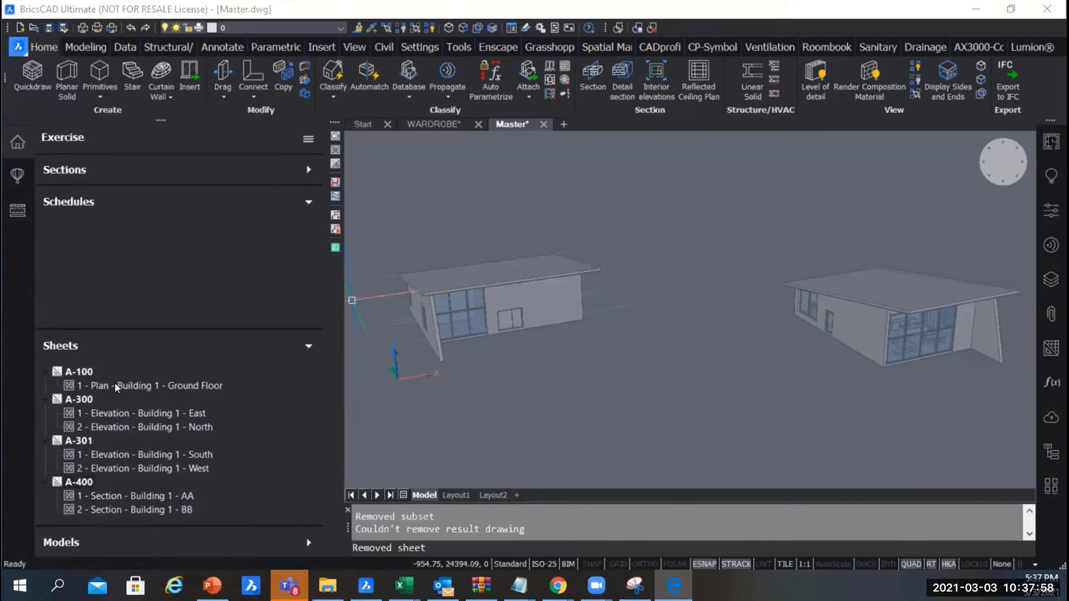
Step: Examine the editable number, name, description and category properties of A-100's Ground Floor plan view, and close them without changes
left_click(143, 385)
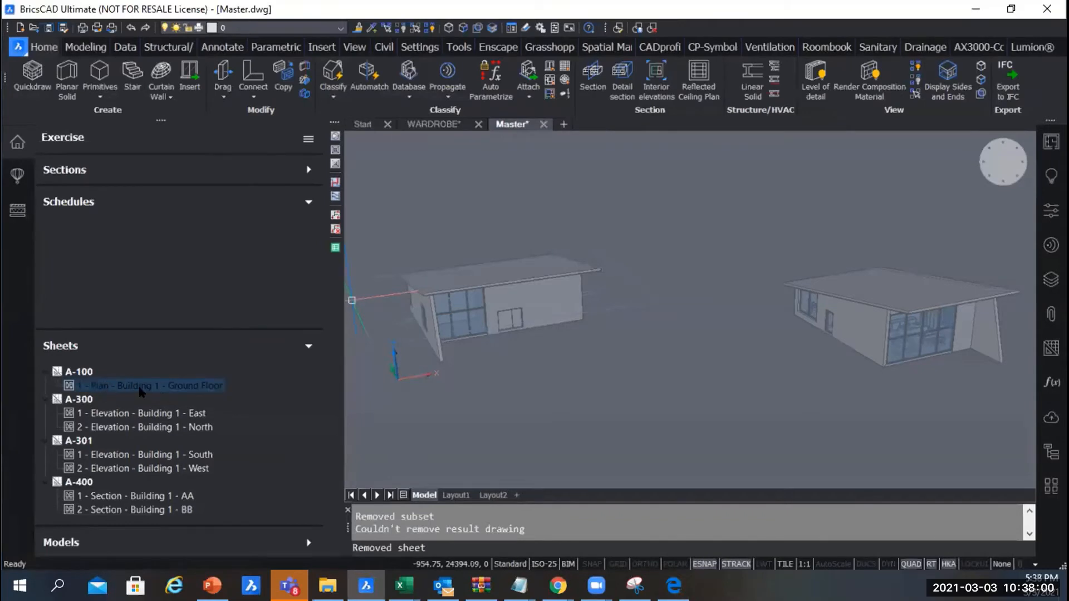
right_click(143, 384)
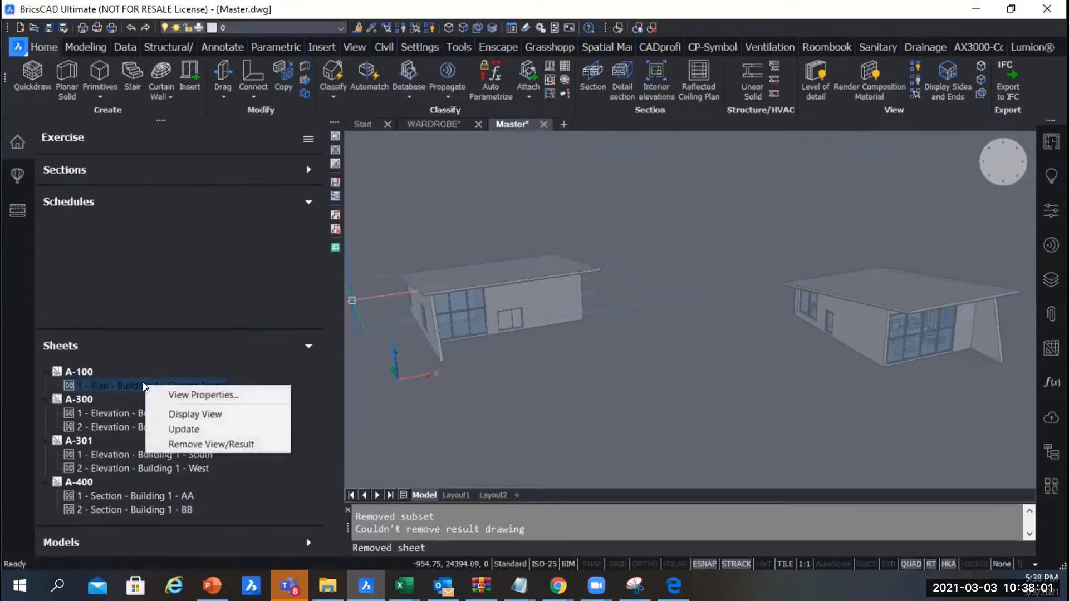
left_click(214, 394)
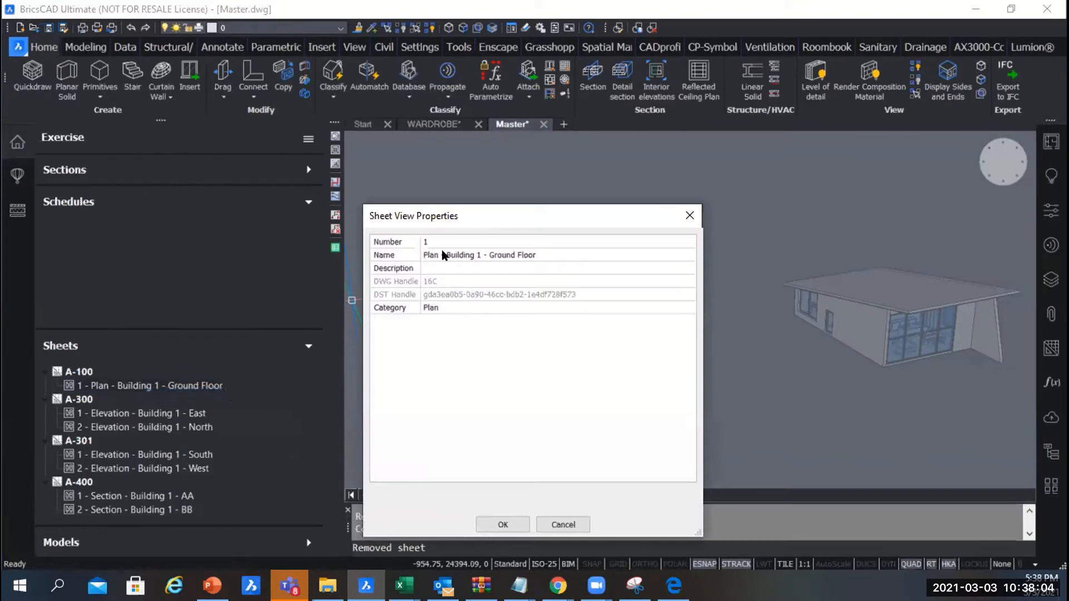
left_click_drag(467, 210, 452, 179)
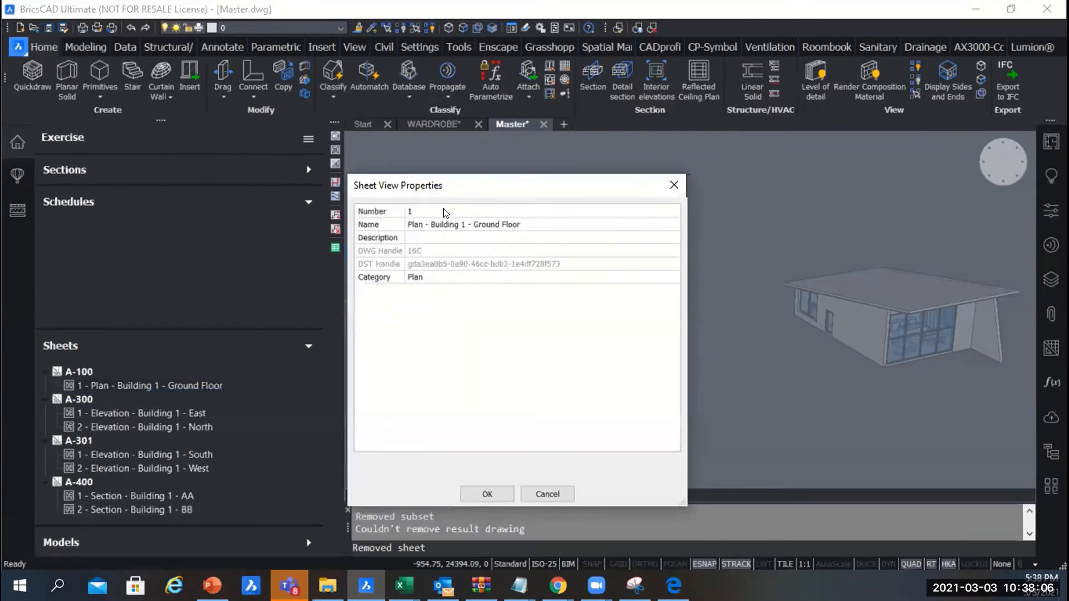
left_click(442, 211)
left_click(455, 225)
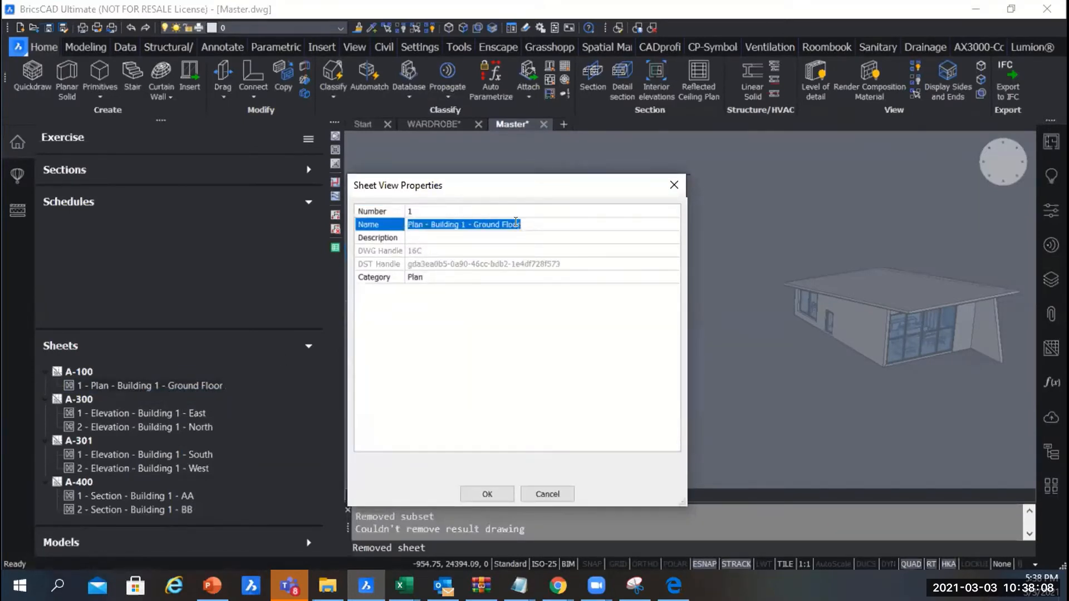
left_click(502, 238)
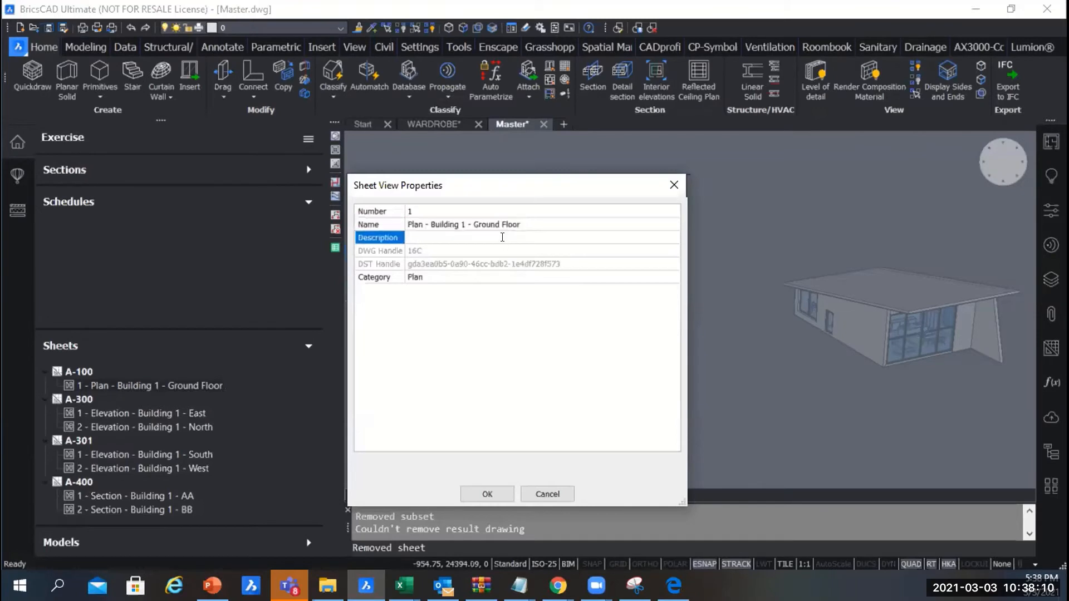
left_click(449, 278)
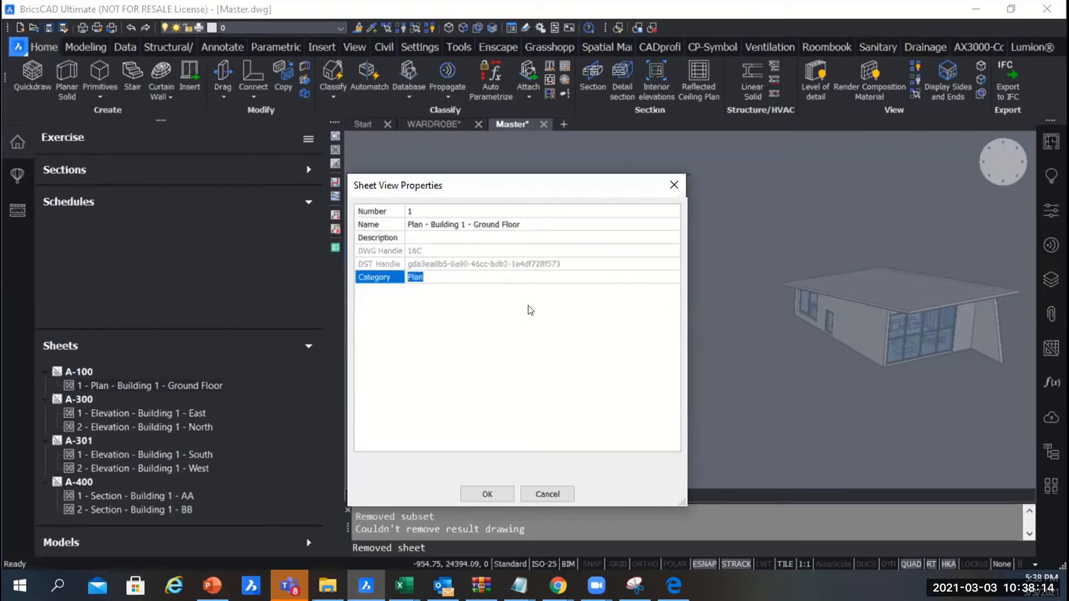
left_click(672, 184)
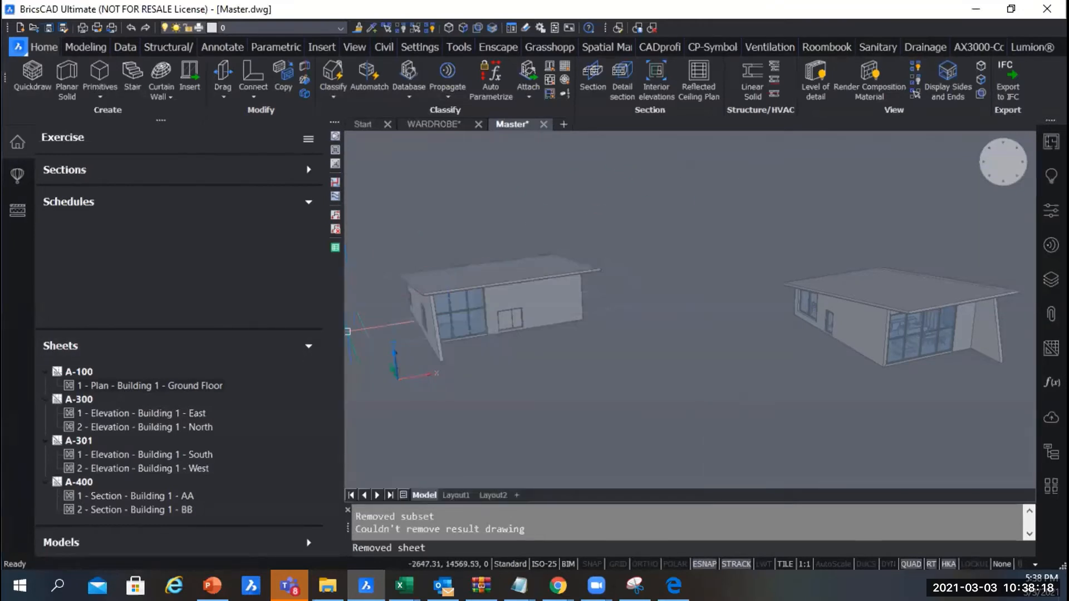
Step: Display the Building 1 Ground Floor plan view on sheet A-100 and widen the drawing area beside the project browser
right_click(194, 379)
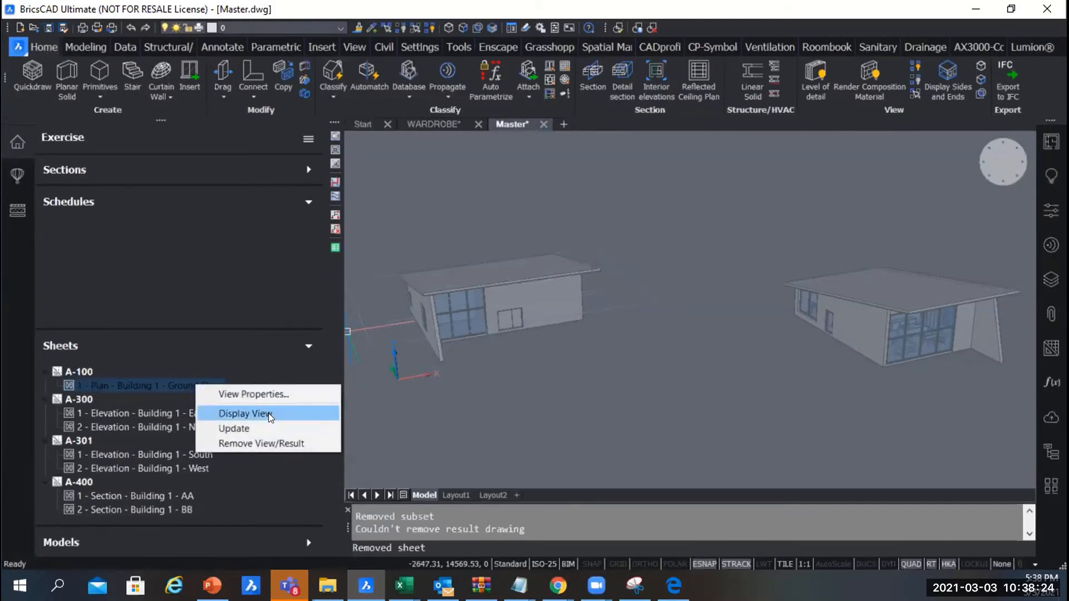
left_click(268, 413)
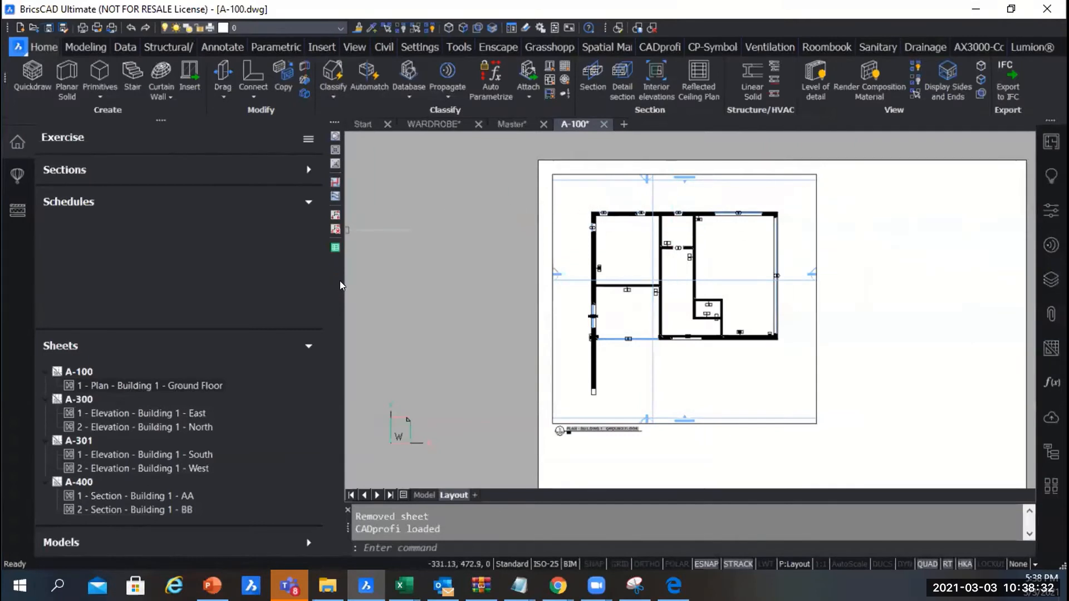
left_click(341, 283)
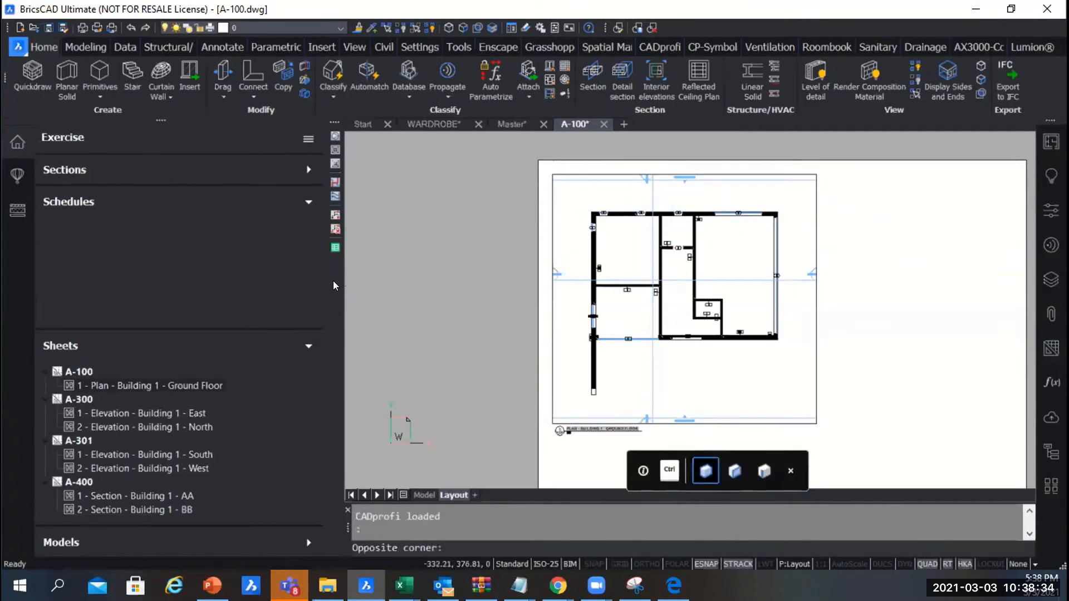
left_click(345, 267)
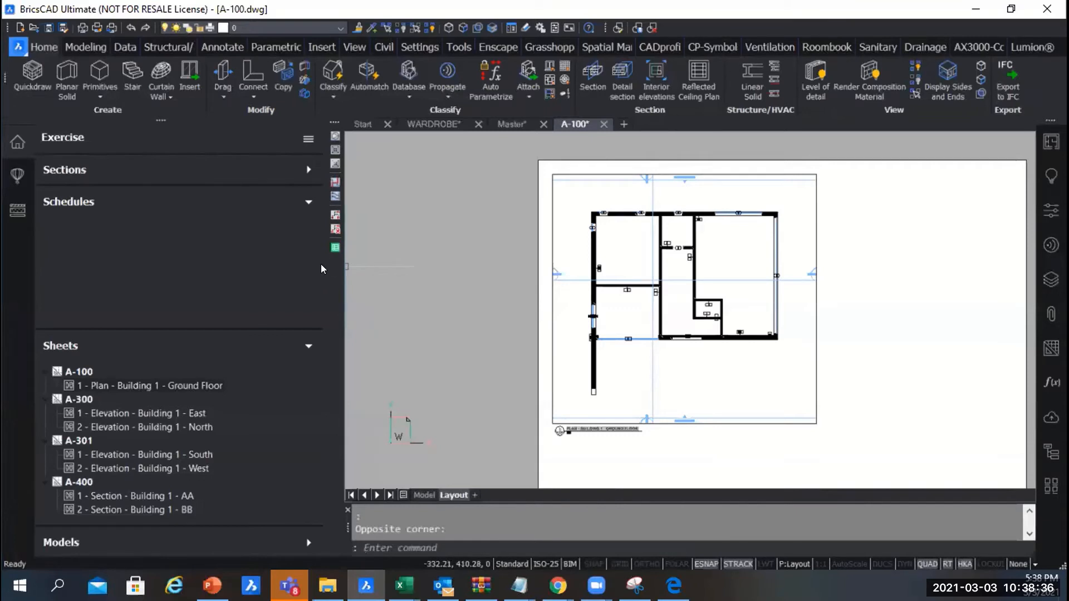
left_click_drag(318, 261, 275, 261)
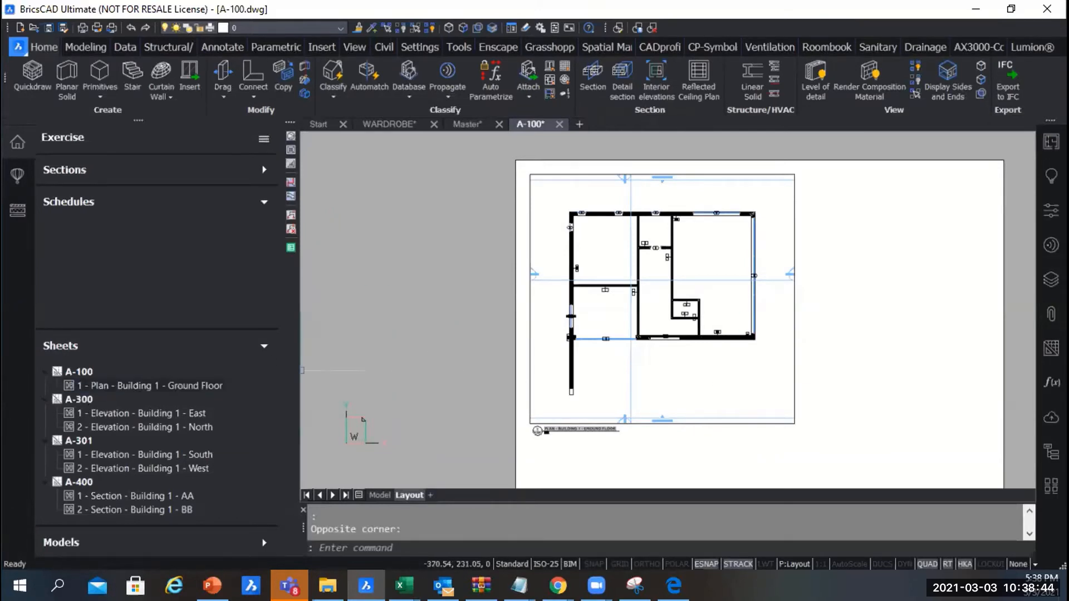
right_click(116, 385)
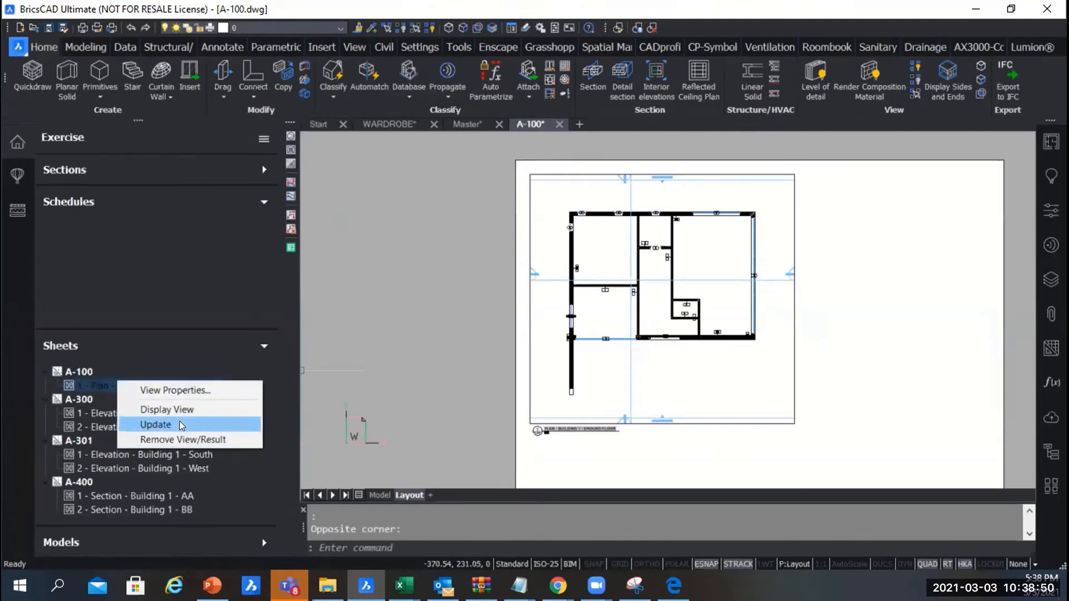
left_click(260, 140)
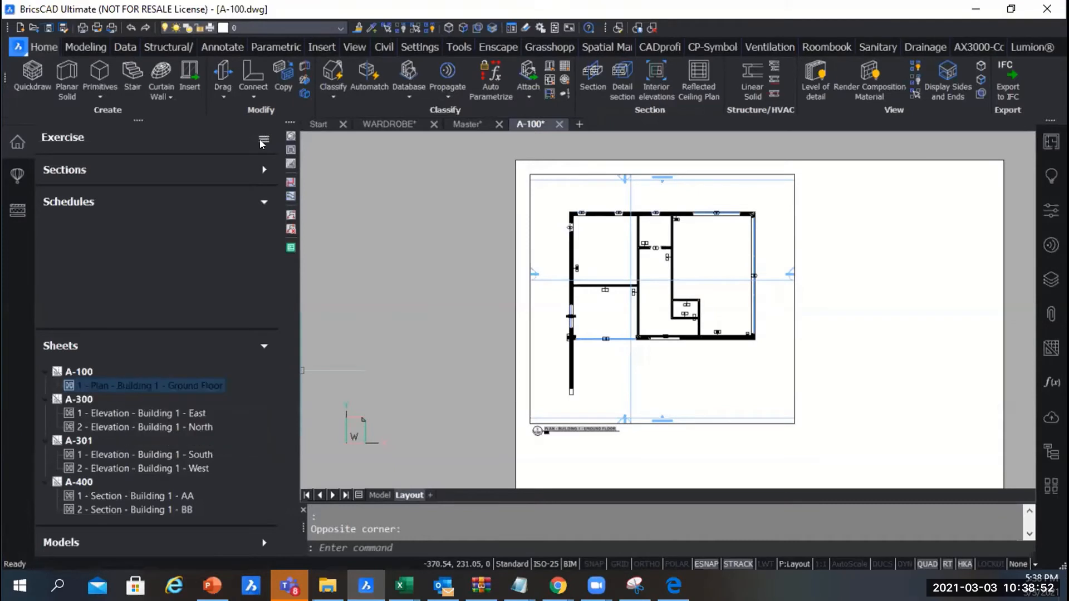
left_click(261, 141)
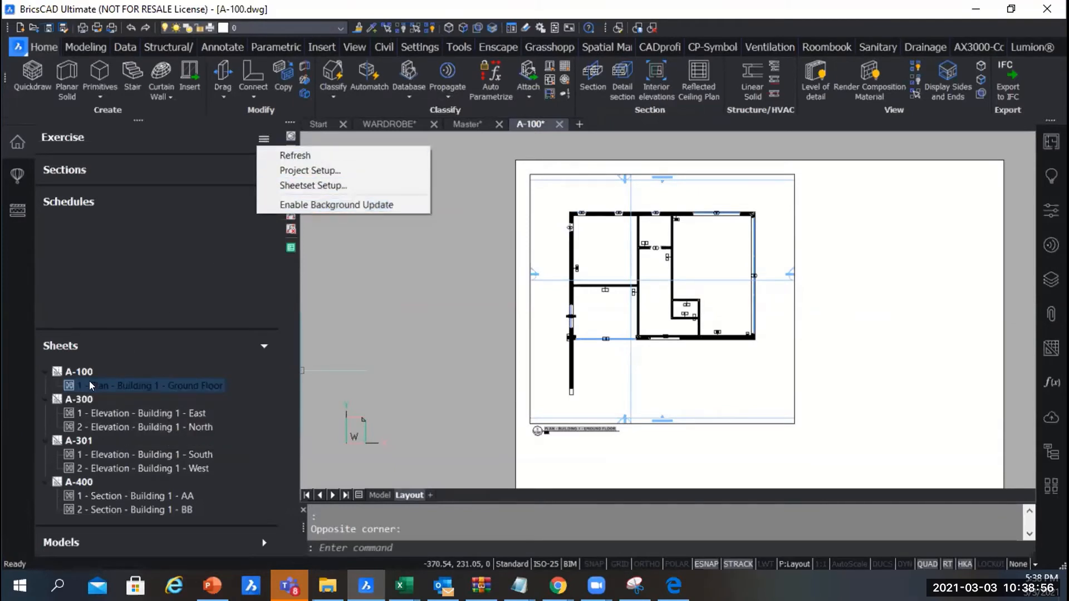
left_click(106, 380)
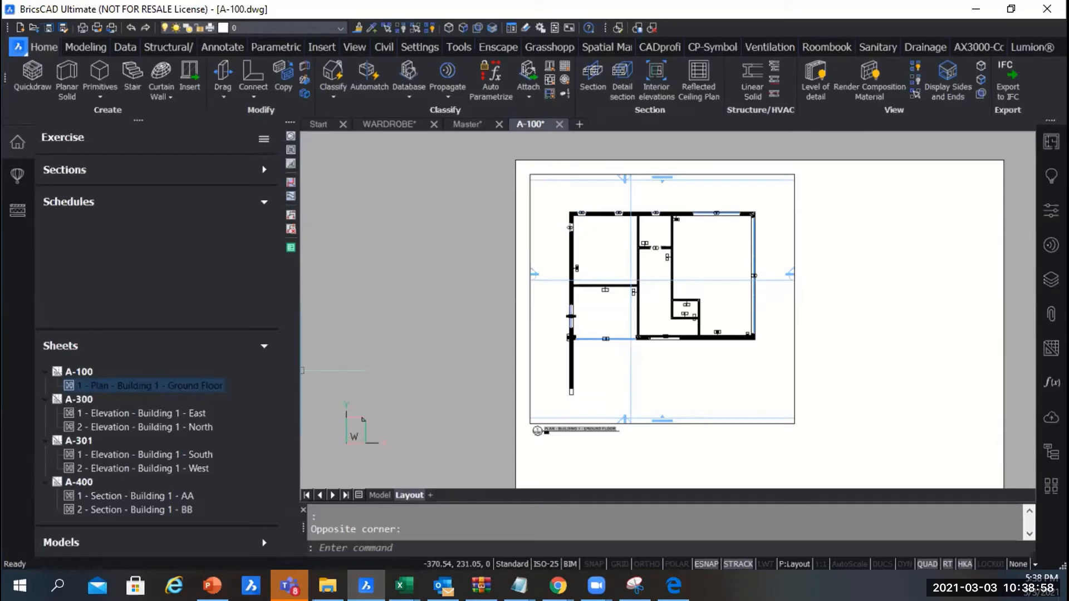
key("alt+Tab")
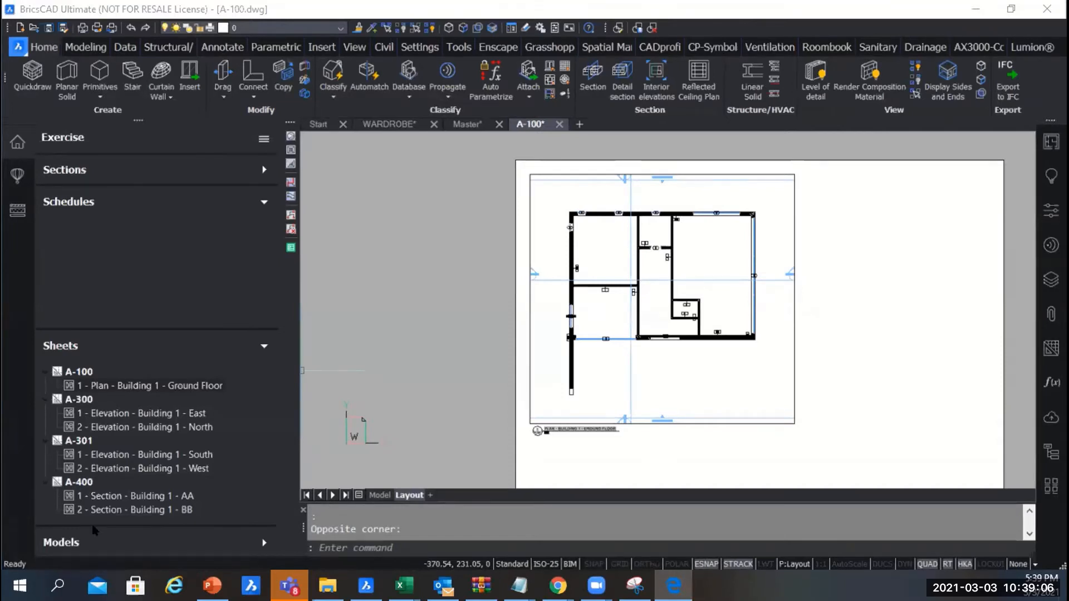
Step: Remove the Building 1 Section BB view and its result from sheet A-400
left_click(109, 508)
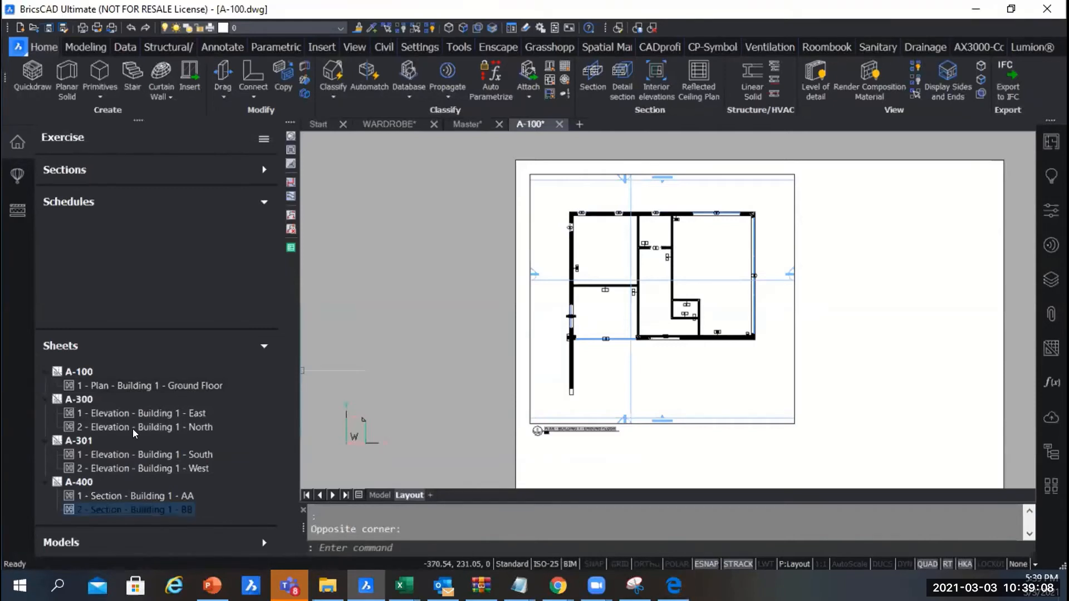
right_click(141, 505)
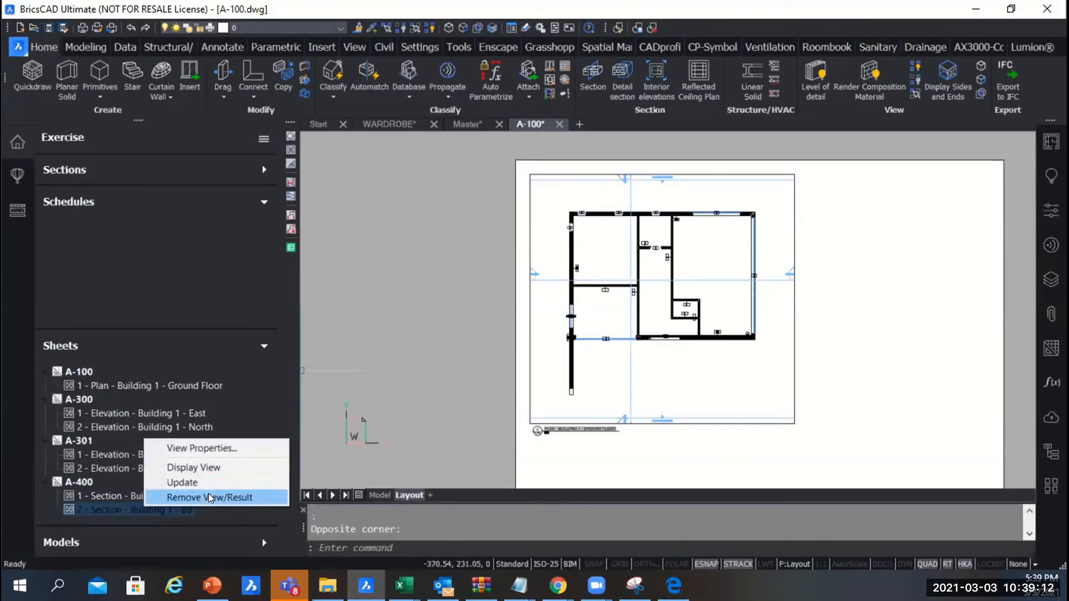
left_click(209, 496)
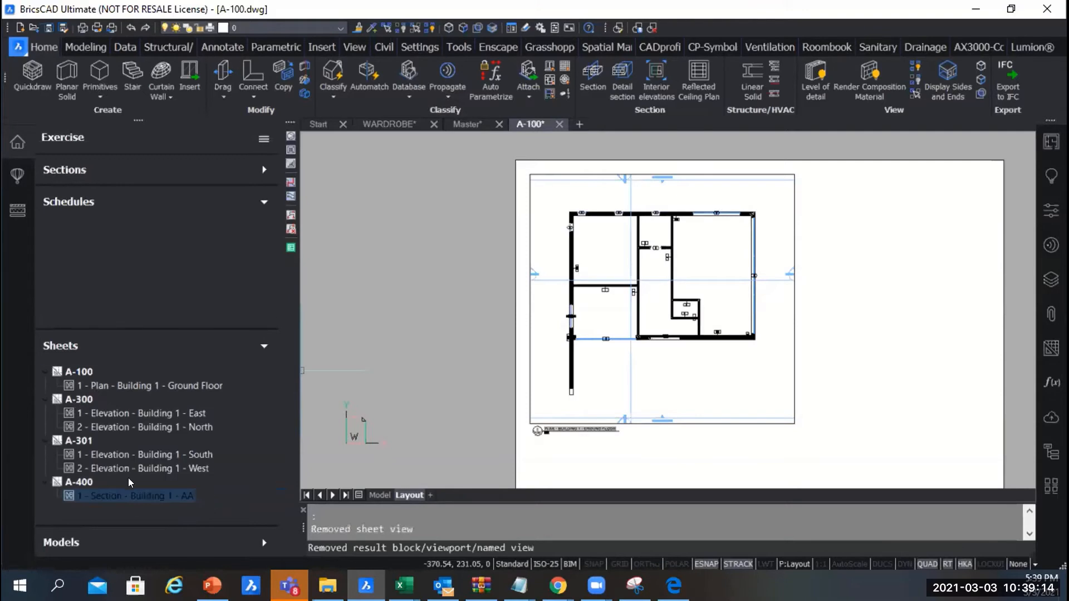
Step: Open sheet A-400 and erase the leftover tags beneath the Building 1 Section AA viewport
right_click(71, 479)
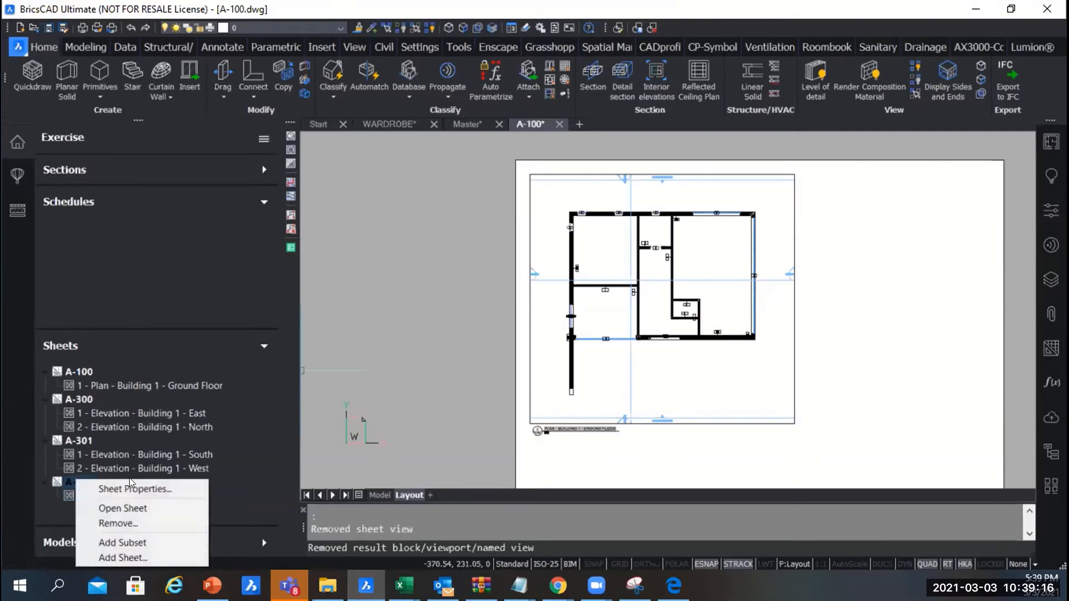
left_click(140, 507)
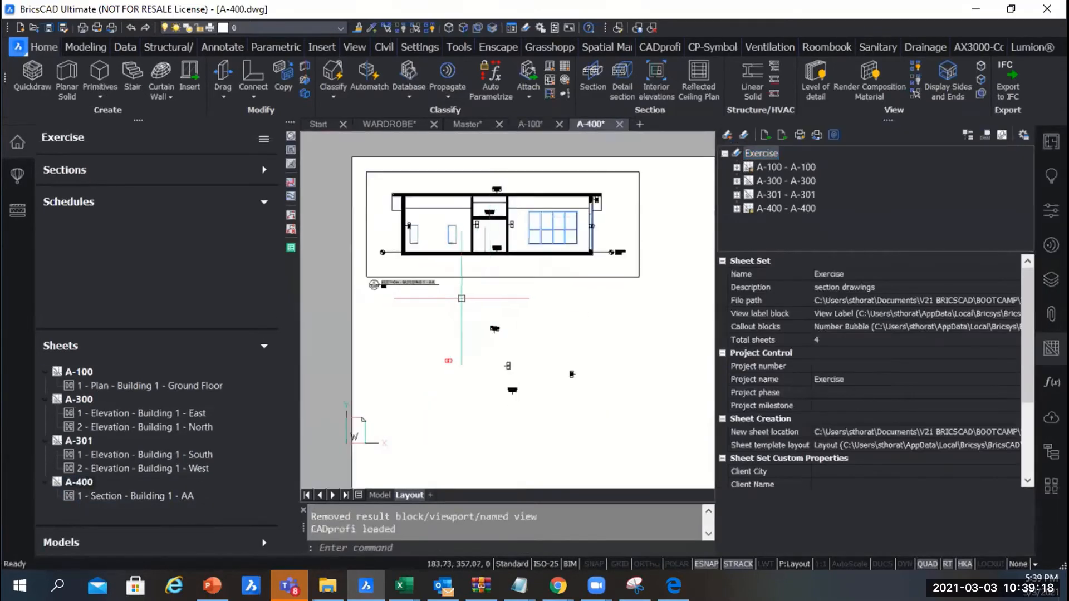
left_click(403, 310)
left_click(603, 423)
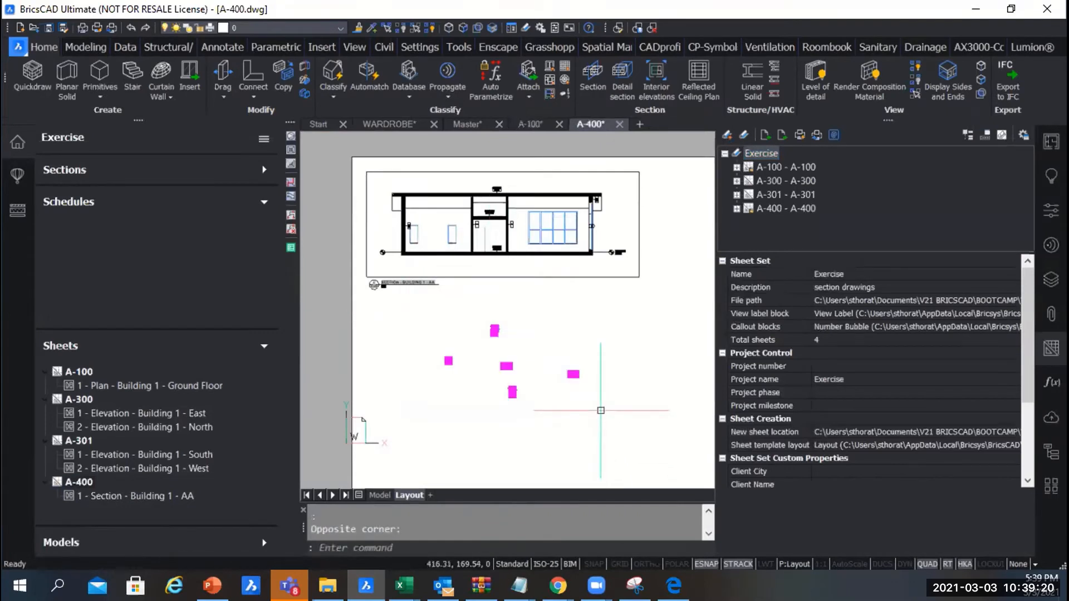
key("Delete")
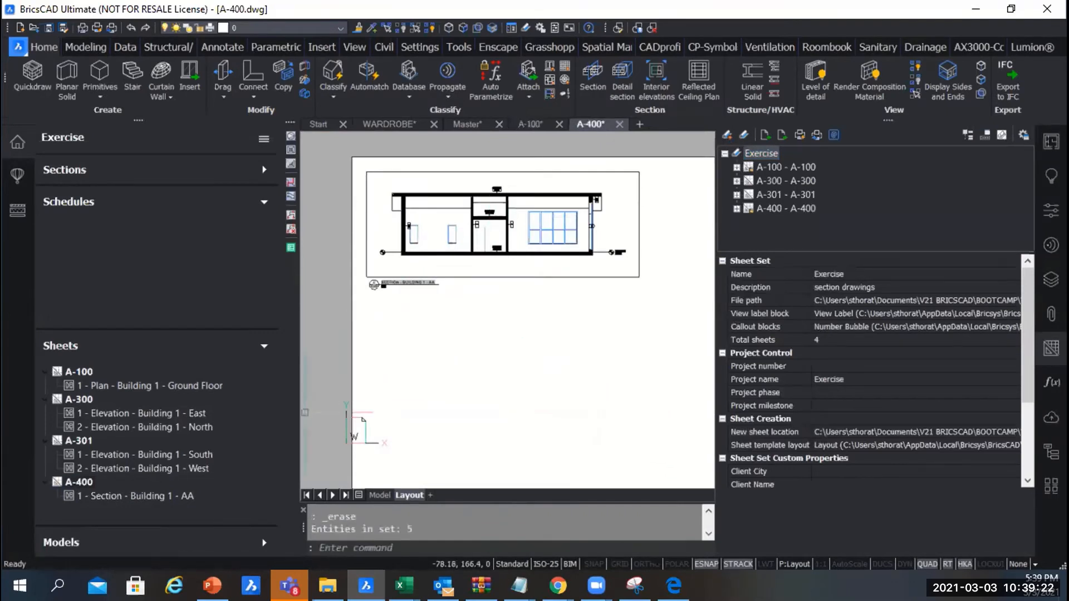
Step: Close A-400 without saving its changes and hide the sheet set details
left_click(620, 124)
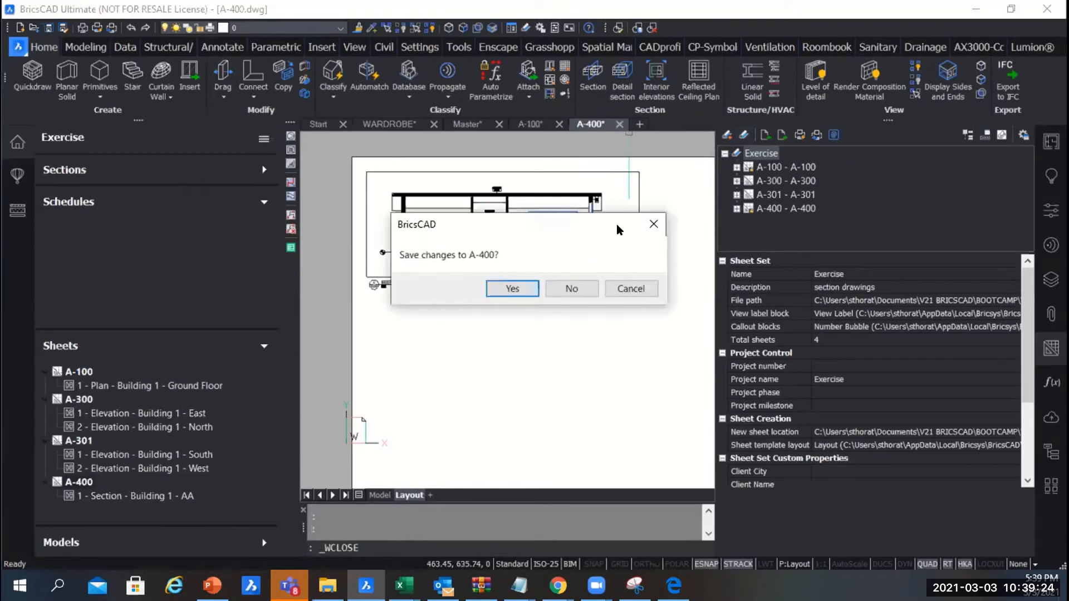
left_click(569, 286)
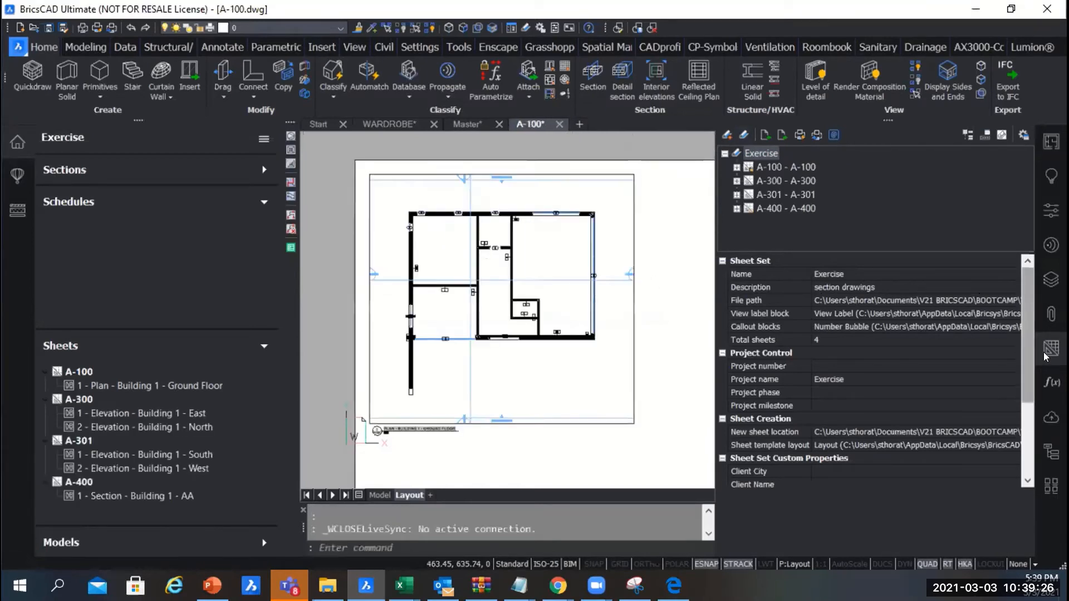
left_click(1047, 353)
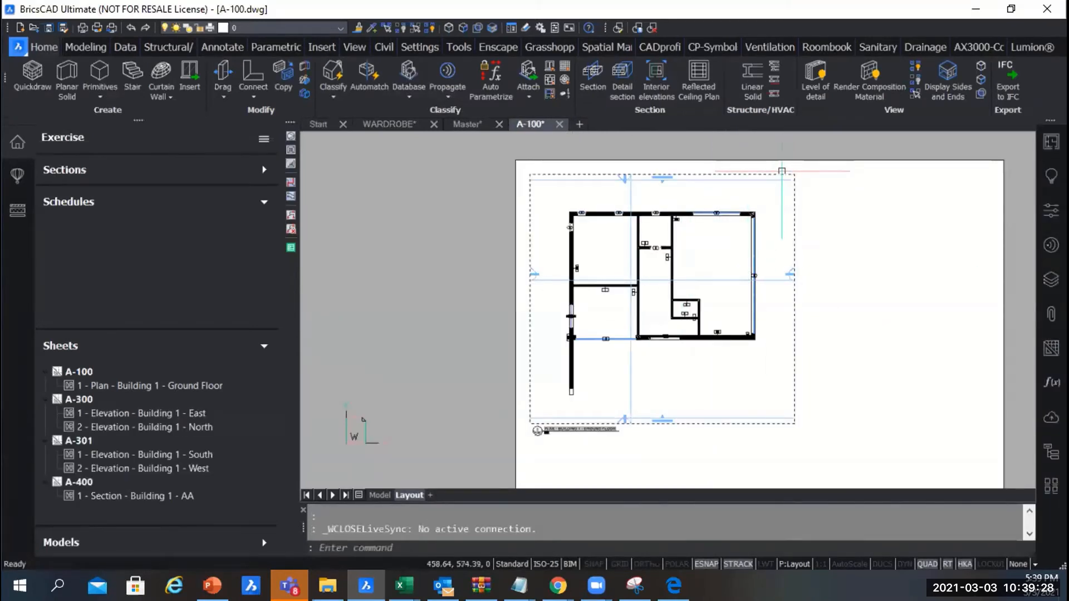
left_click(156, 413)
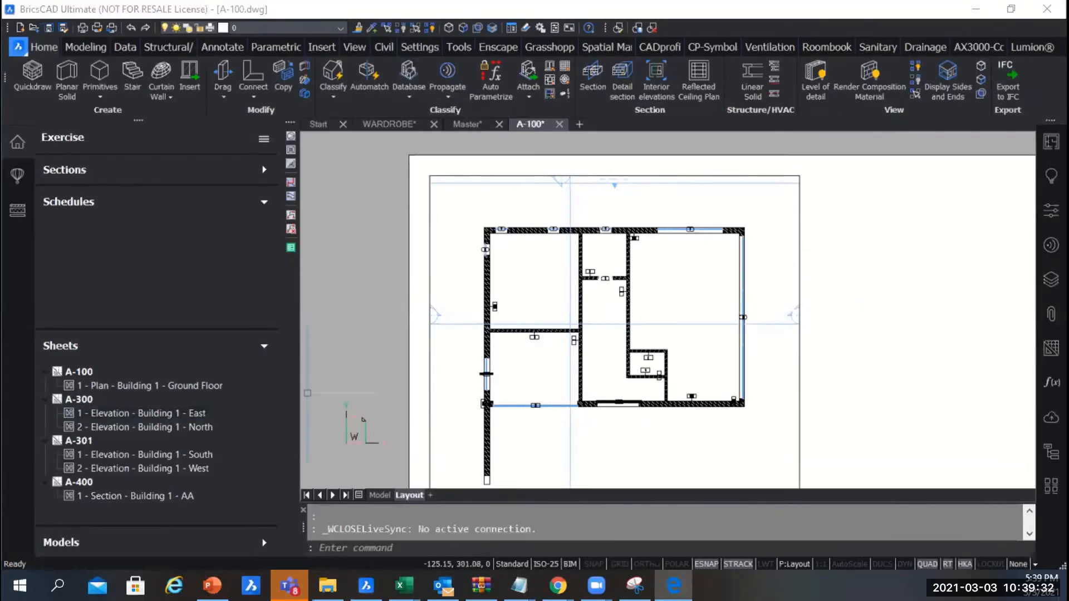
Step: Collapse the project's schedules and sheets lists and expand the list of models
left_click(243, 214)
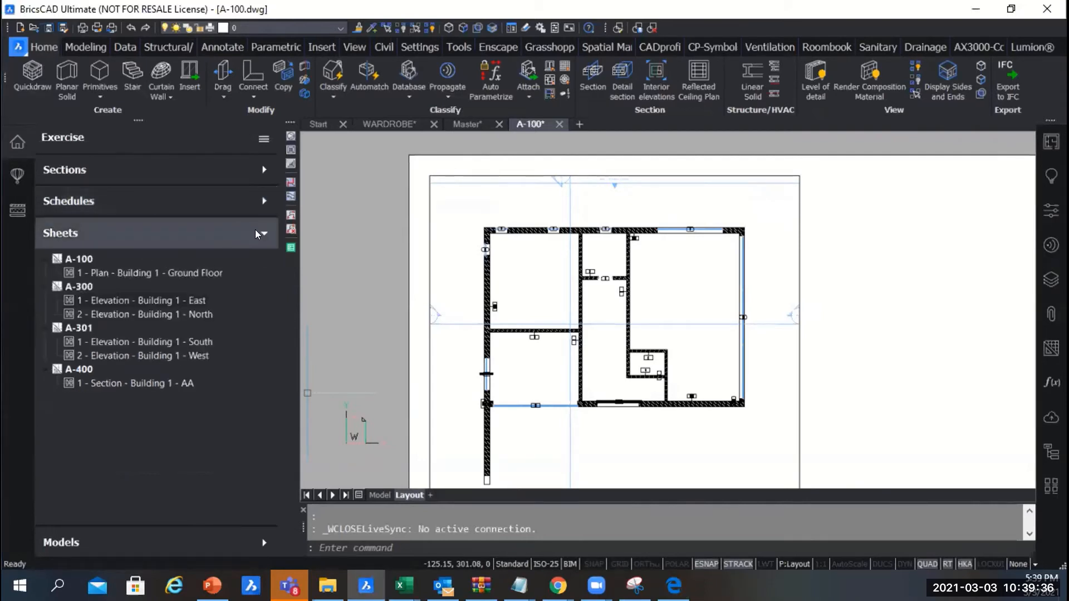
left_click(256, 231)
left_click(58, 266)
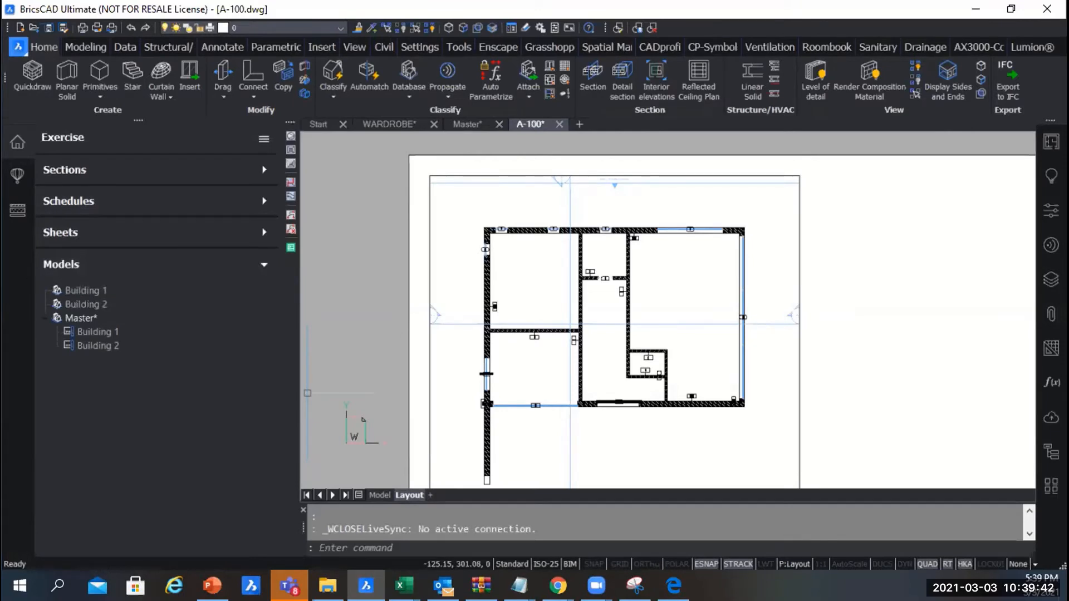
Step: View the model properties of Building 1, including its file path and library status, and close them
right_click(92, 290)
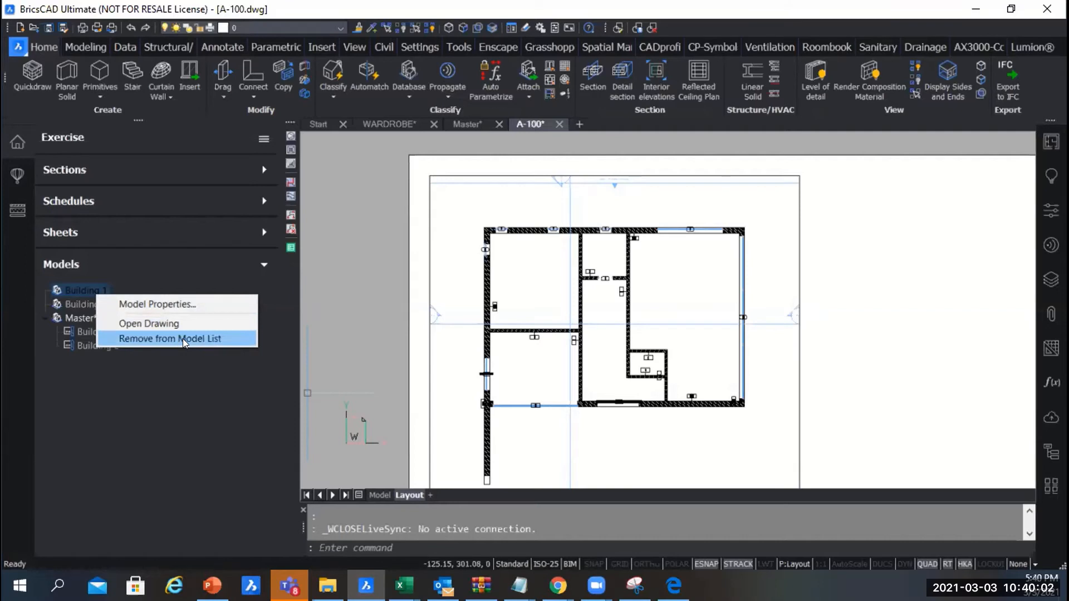
left_click(171, 377)
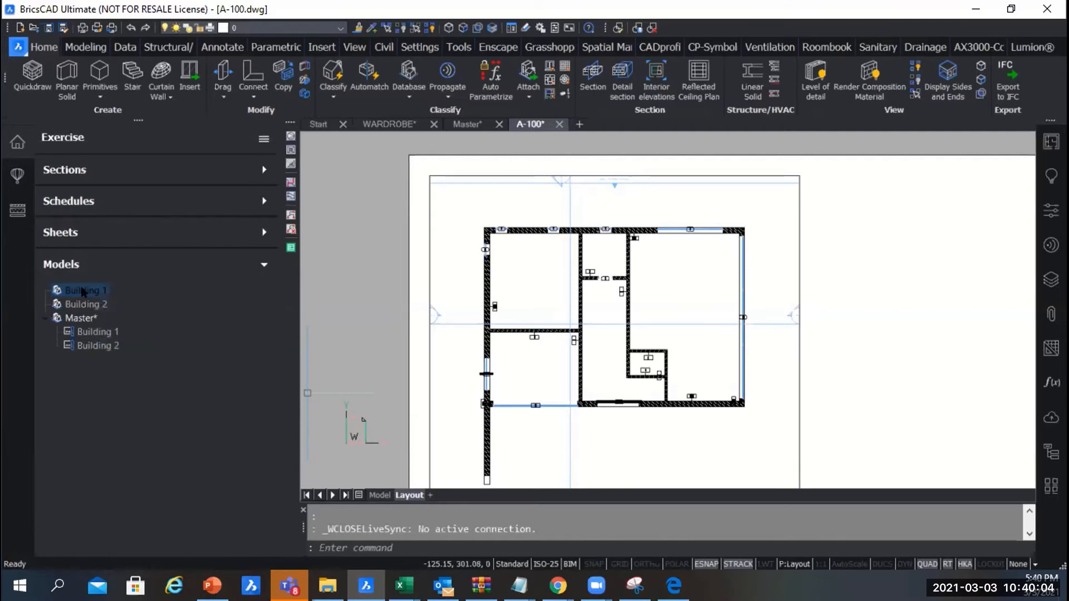
right_click(83, 290)
left_click(154, 299)
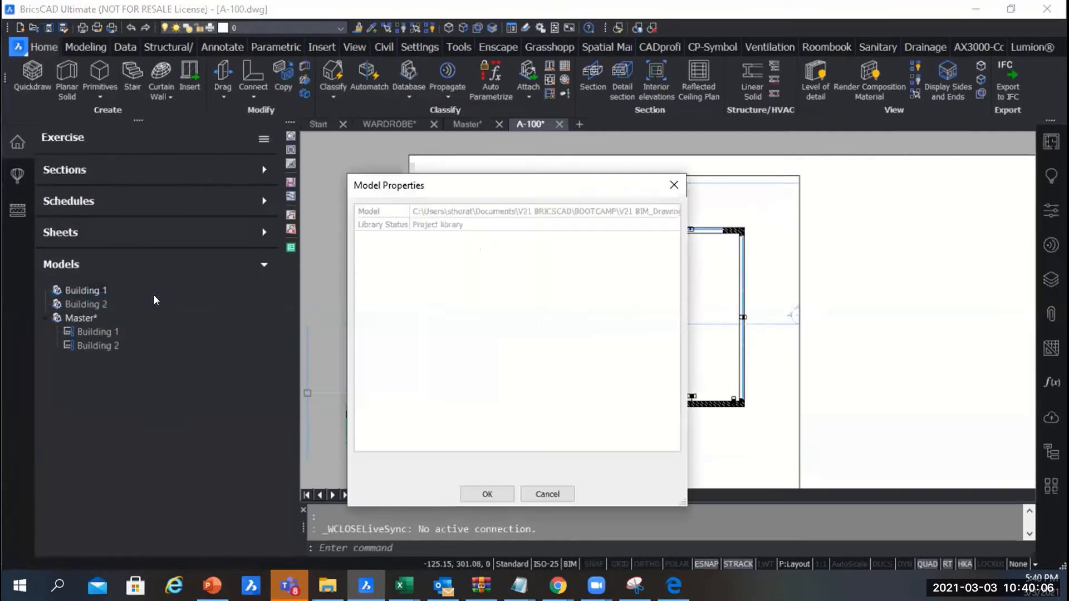
left_click(671, 183)
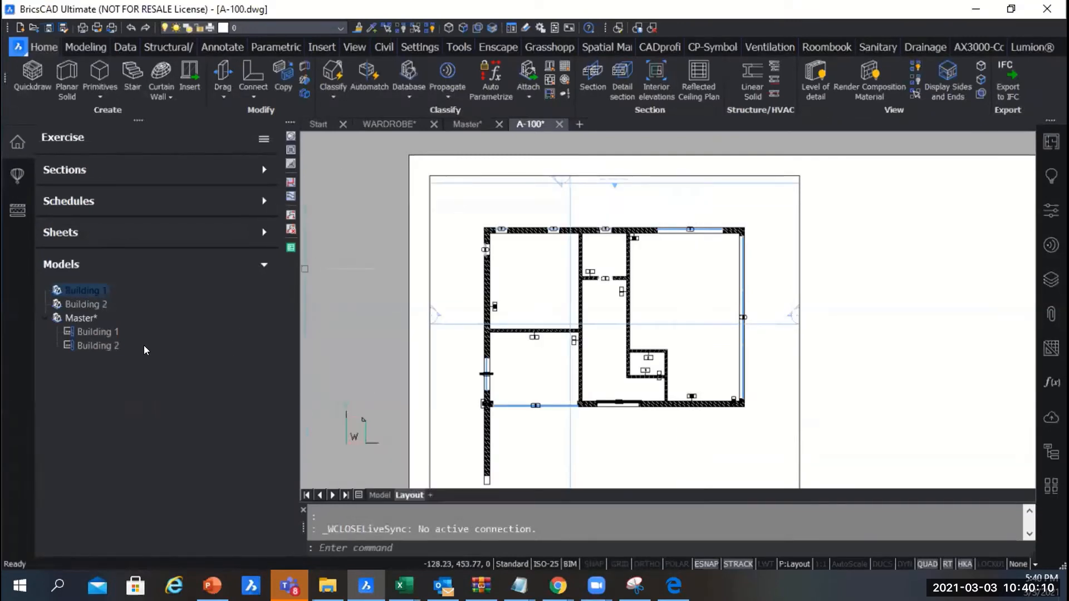
left_click(674, 586)
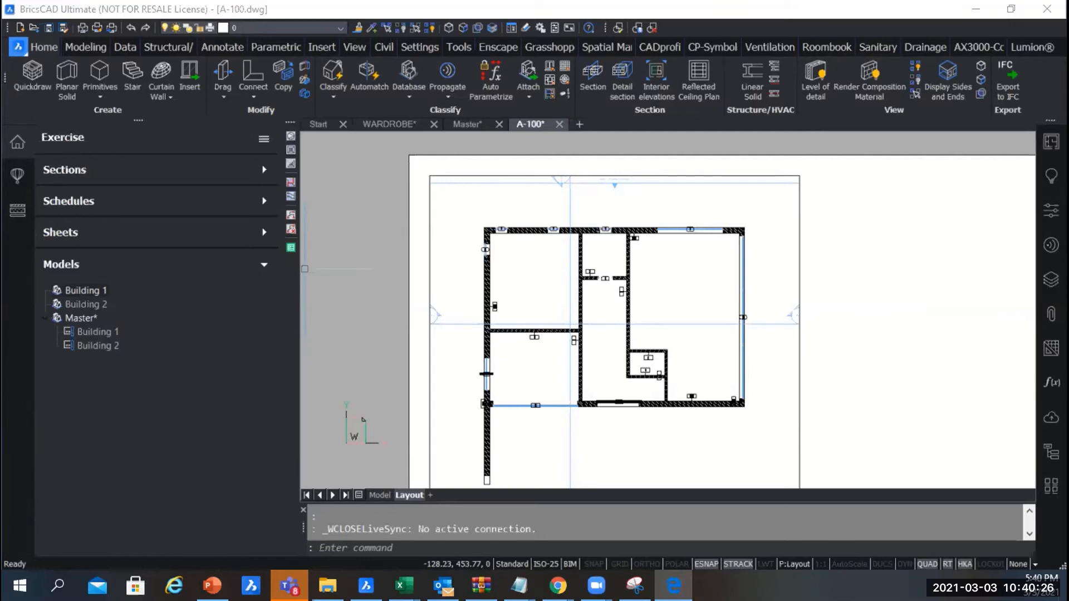
Step: Collapse the models list and review the sheetset, model drawings and library in the Exercise project setup, closing it without changes
left_click(255, 261)
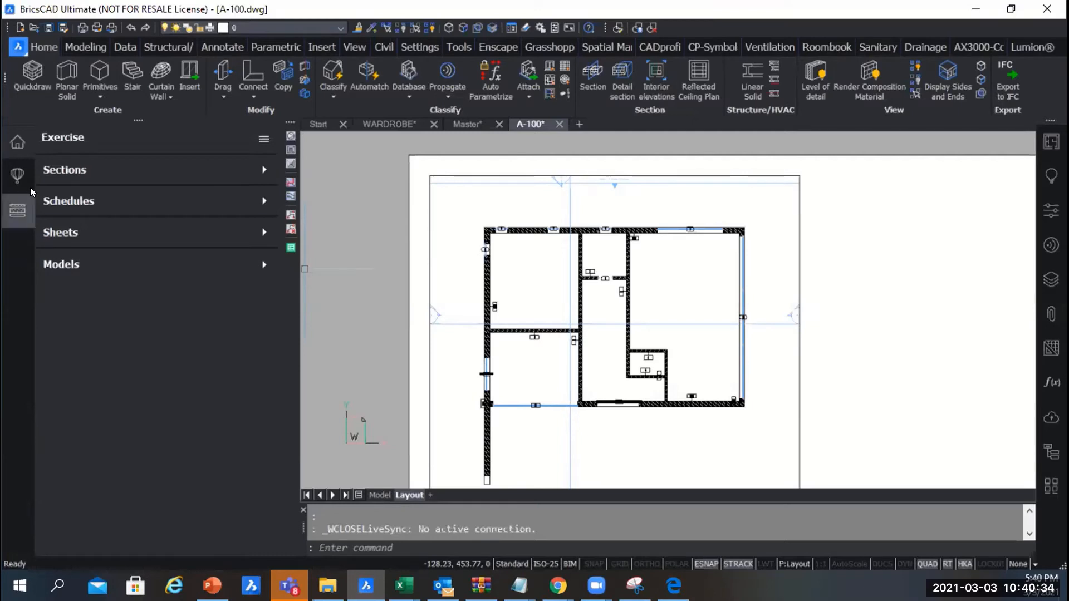
left_click(262, 140)
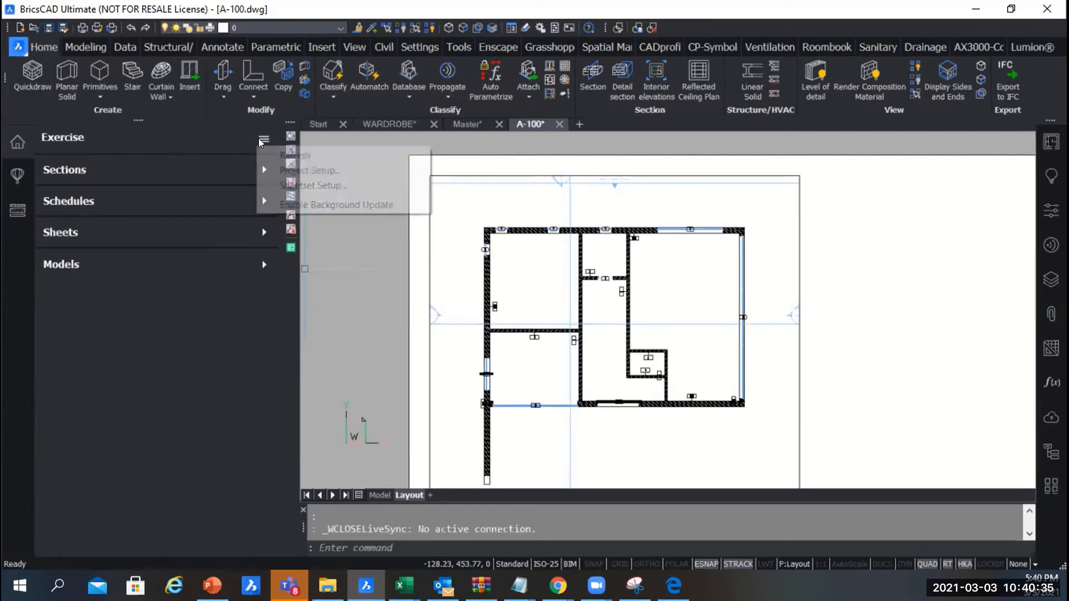
left_click(294, 170)
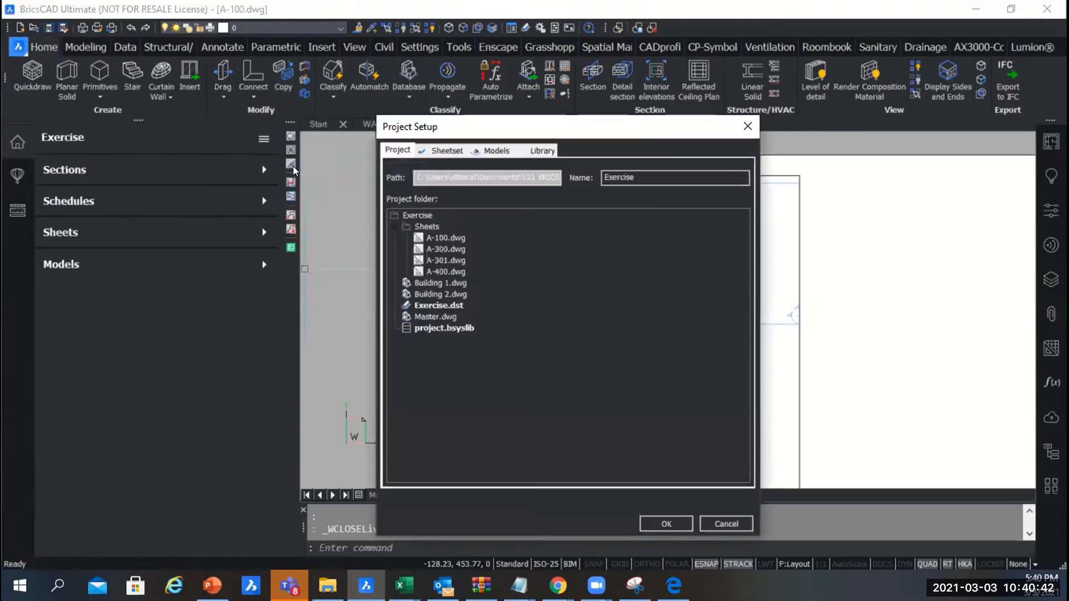
left_click(441, 146)
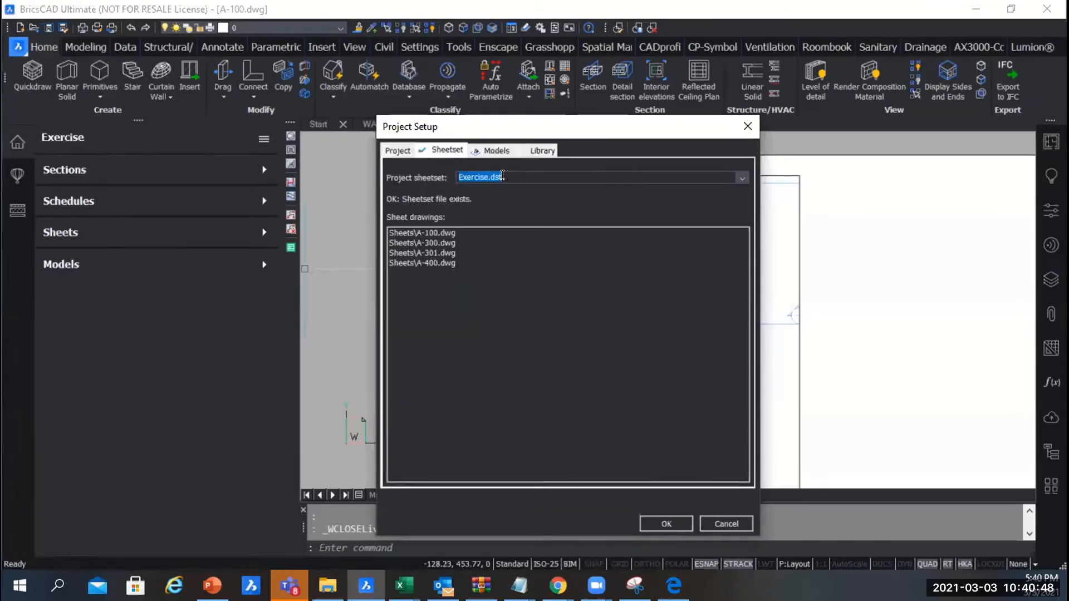
left_click(493, 151)
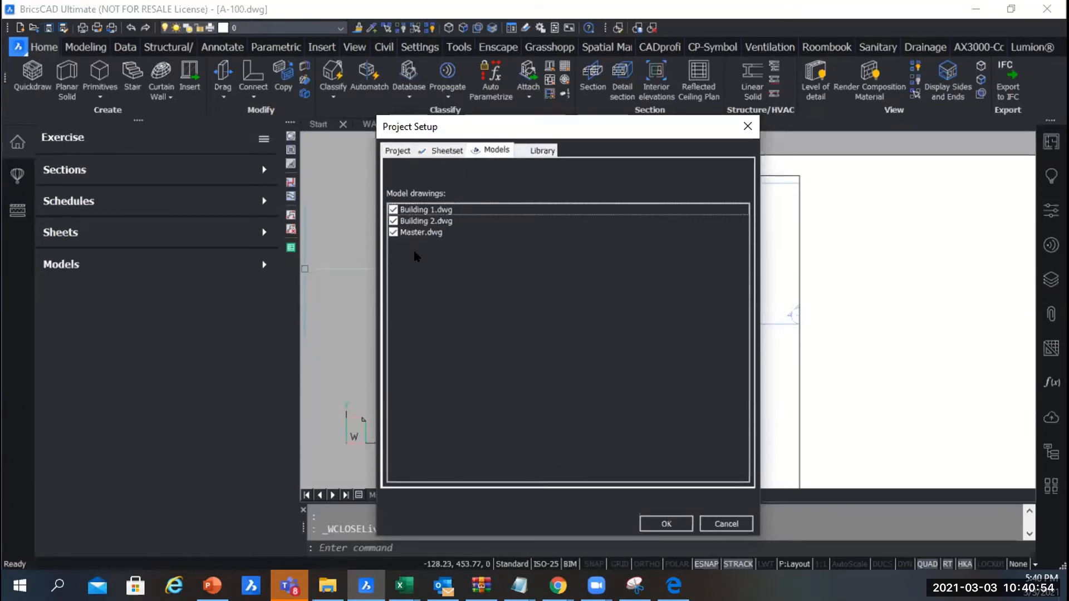
left_click(533, 149)
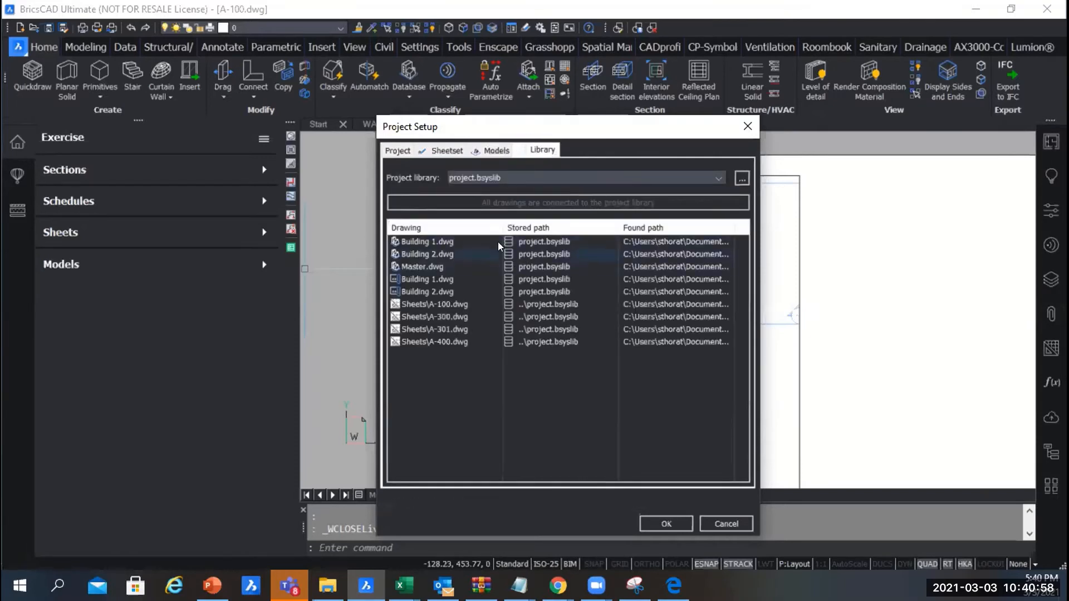
left_click(716, 179)
left_click(716, 179)
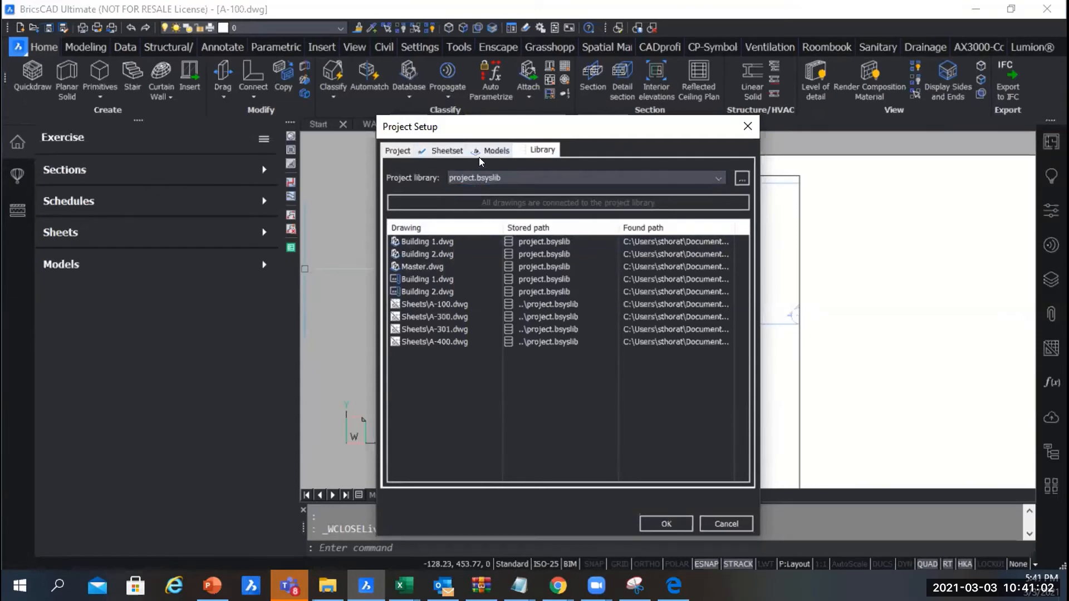
left_click(437, 151)
left_click(748, 127)
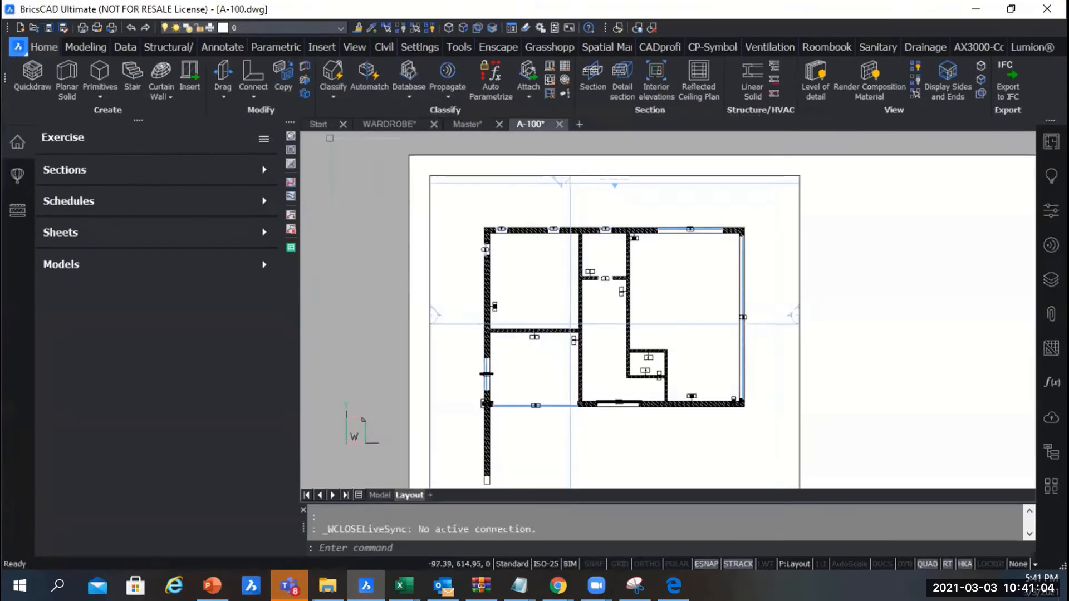
Step: Review the included sections, the proposed sheet layout and the configuration in the Exercise sheetset setup, and cancel without creating sheets
left_click(264, 138)
left_click(312, 185)
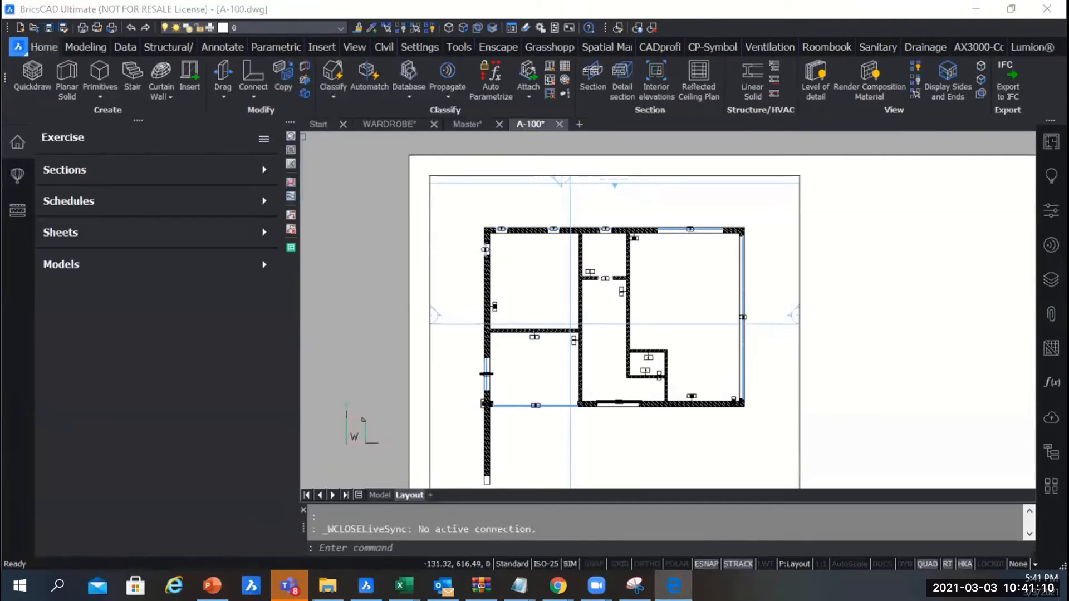
left_click(264, 142)
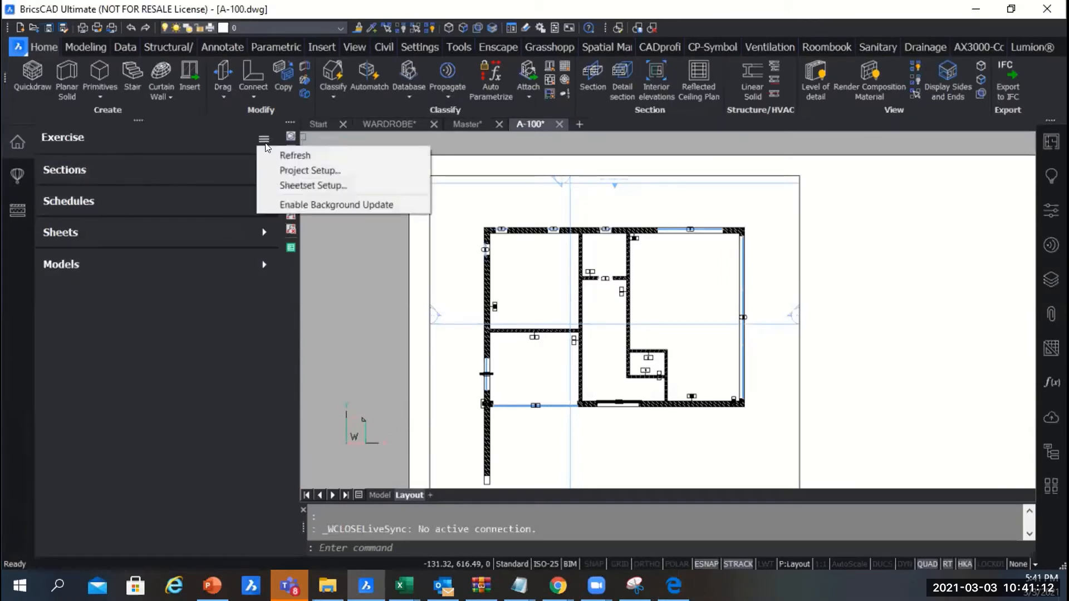
left_click(326, 184)
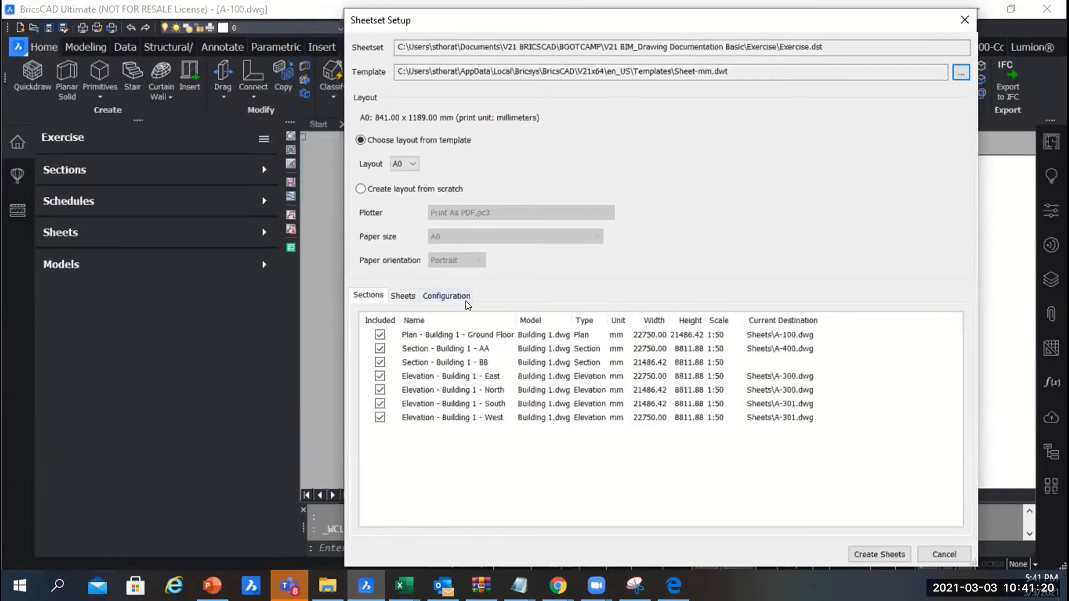
left_click(402, 296)
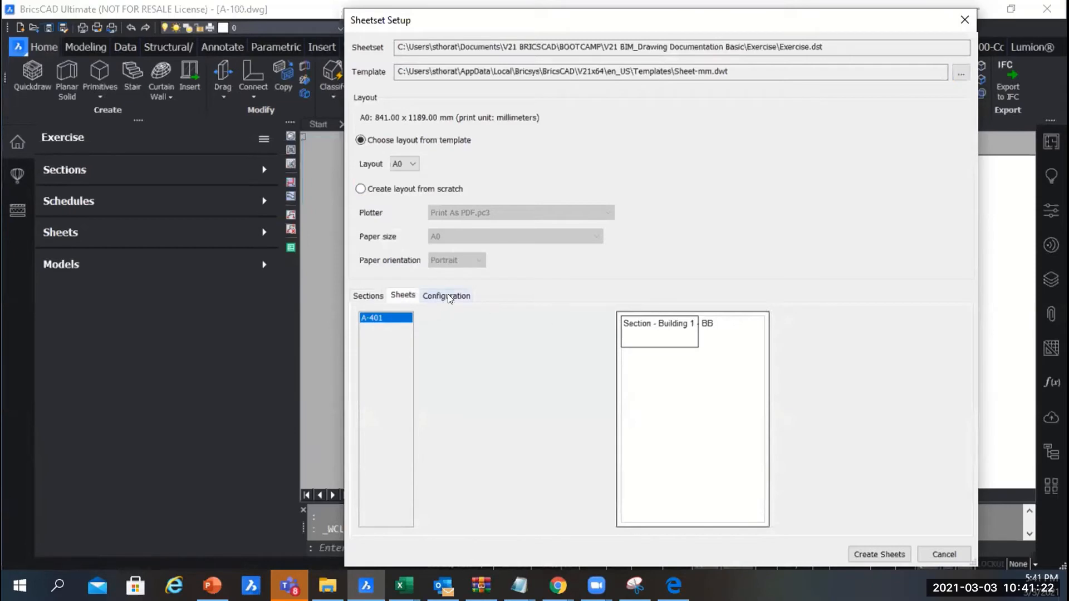
left_click(448, 295)
left_click(367, 295)
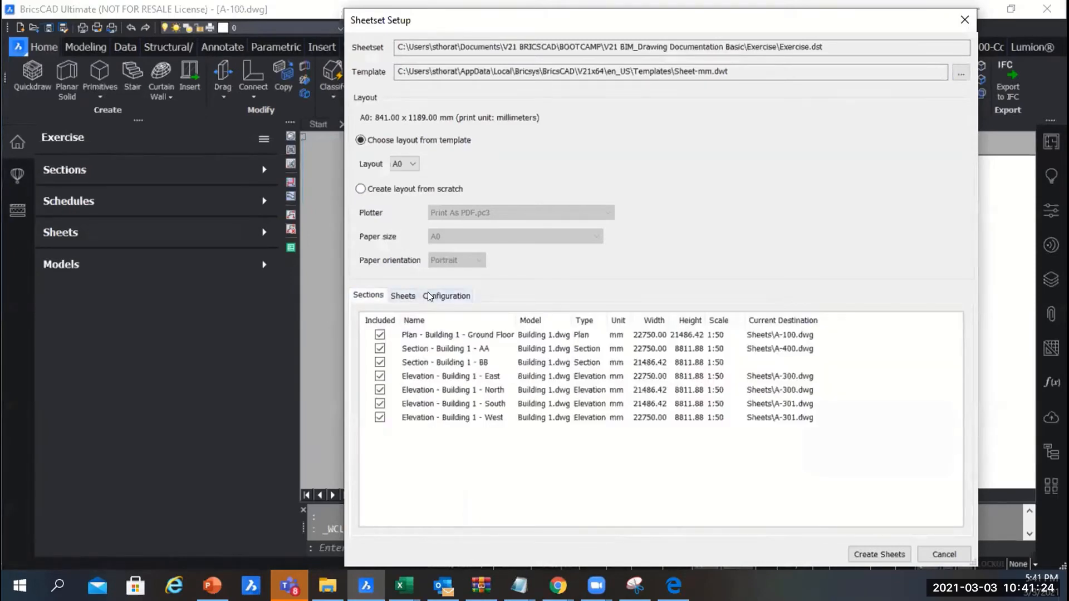
left_click(429, 294)
left_click(407, 296)
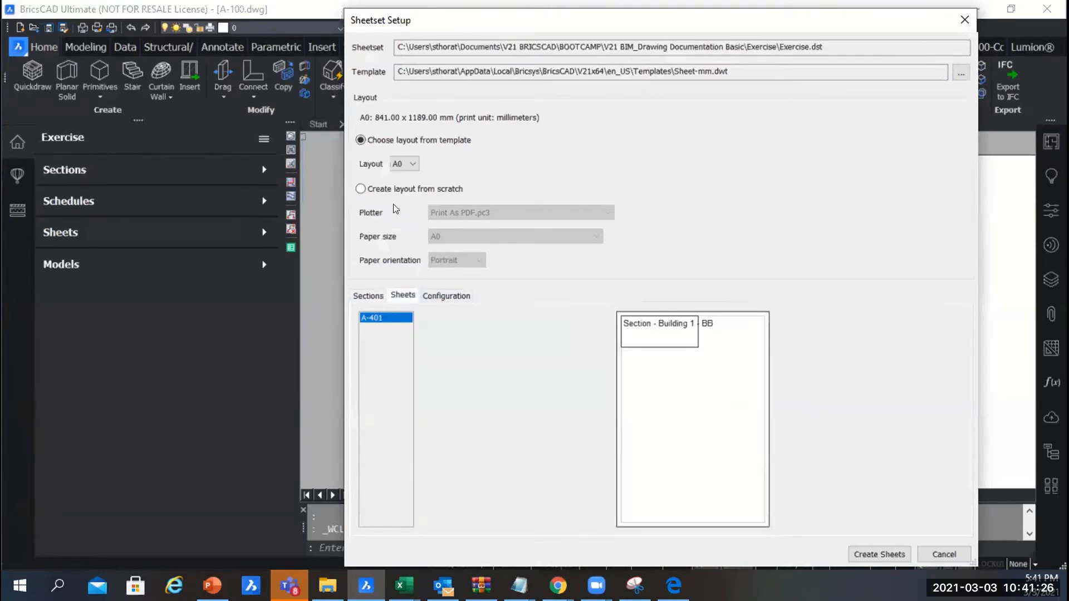
left_click(928, 552)
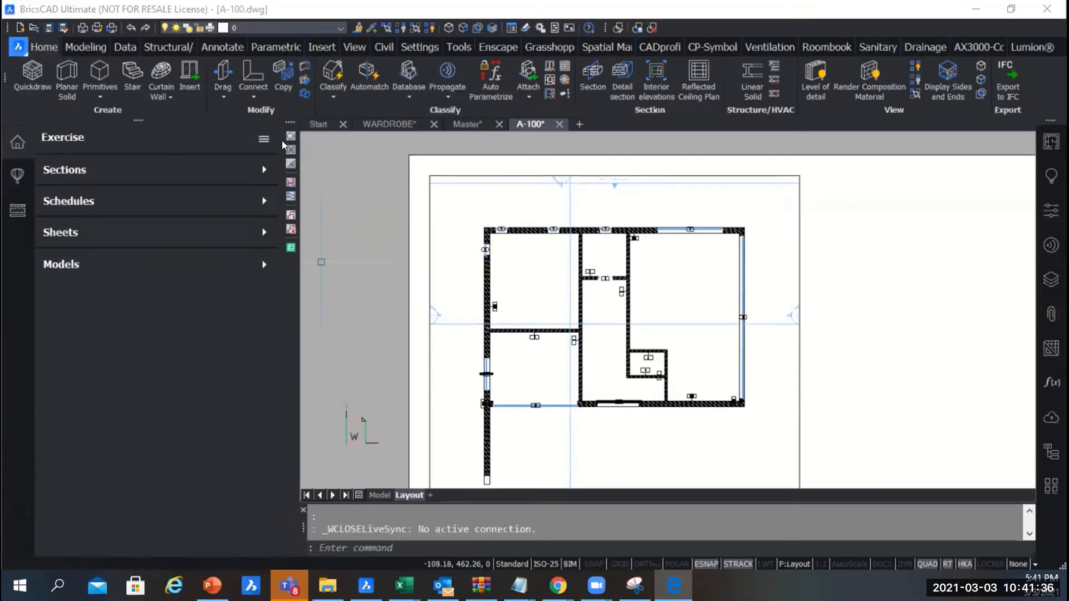
Step: Check the project library and its connected drawings in the project setup, and close it without changes
left_click(264, 139)
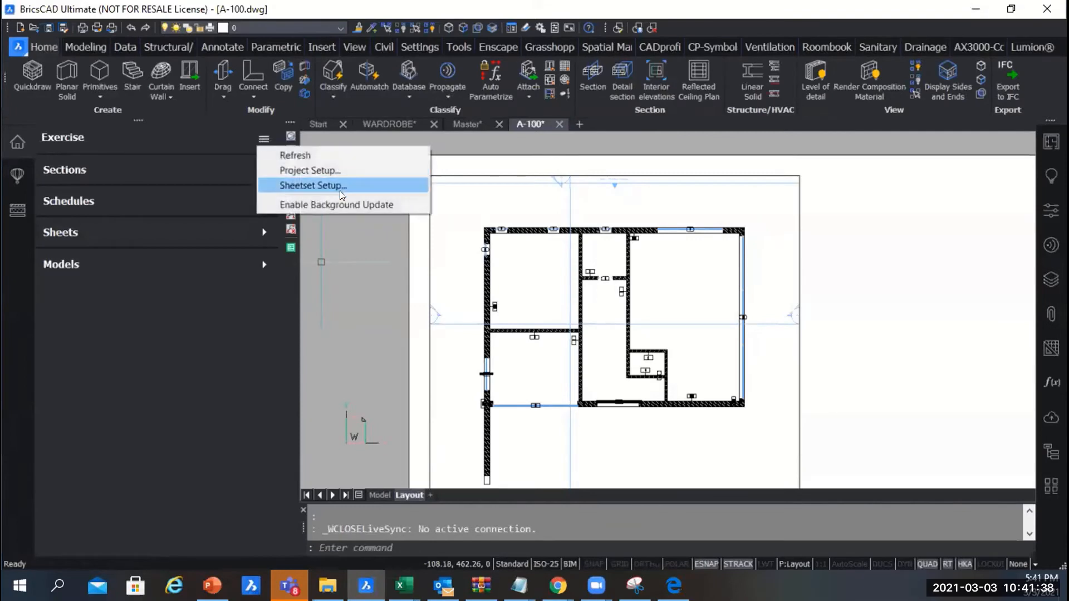
left_click(365, 174)
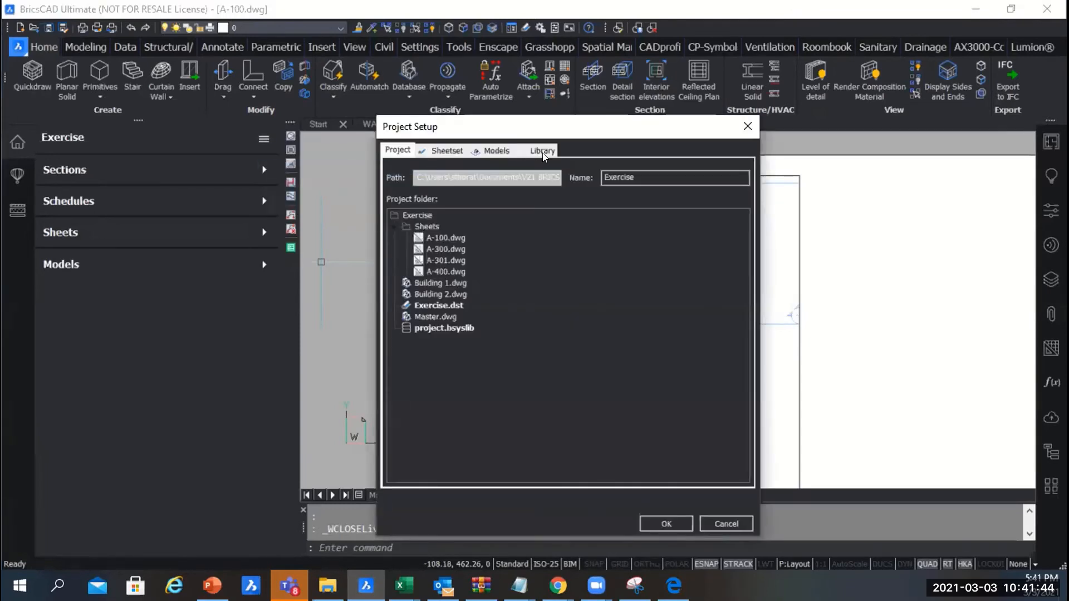
left_click(543, 149)
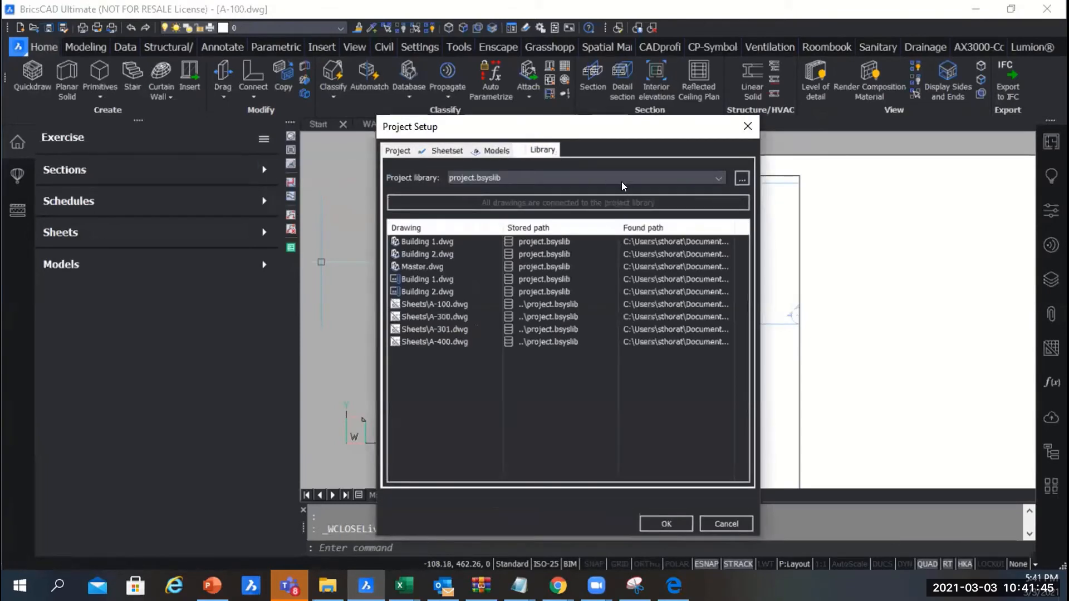
left_click(659, 180)
left_click(658, 180)
key("alt+Tab")
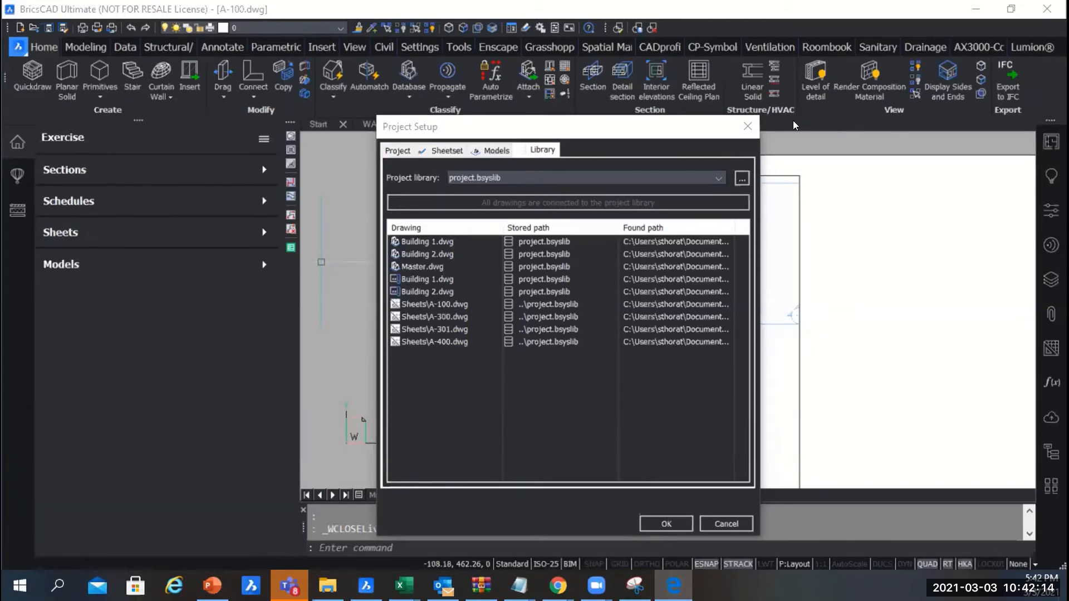
left_click(747, 126)
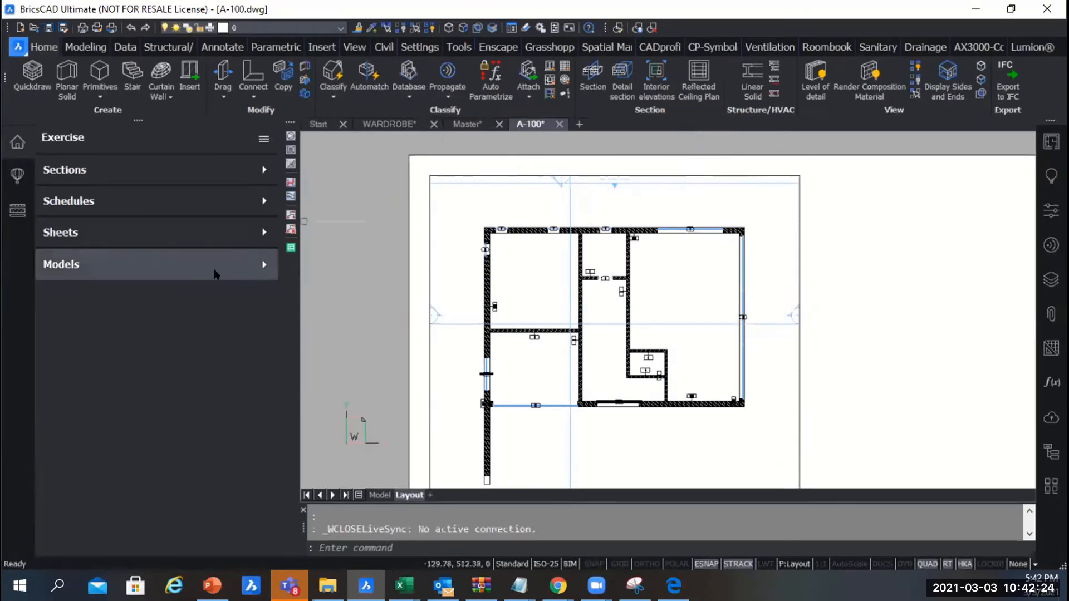
Step: Collapse the project's sections and sheets lists and show the models with the references inside Master
left_click(259, 264)
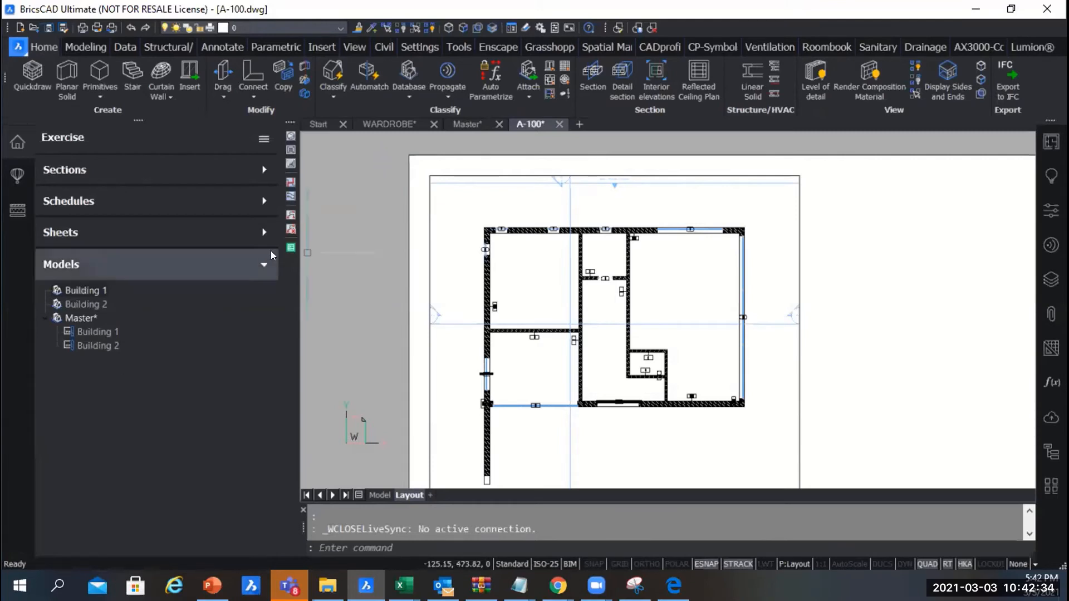
left_click(265, 269)
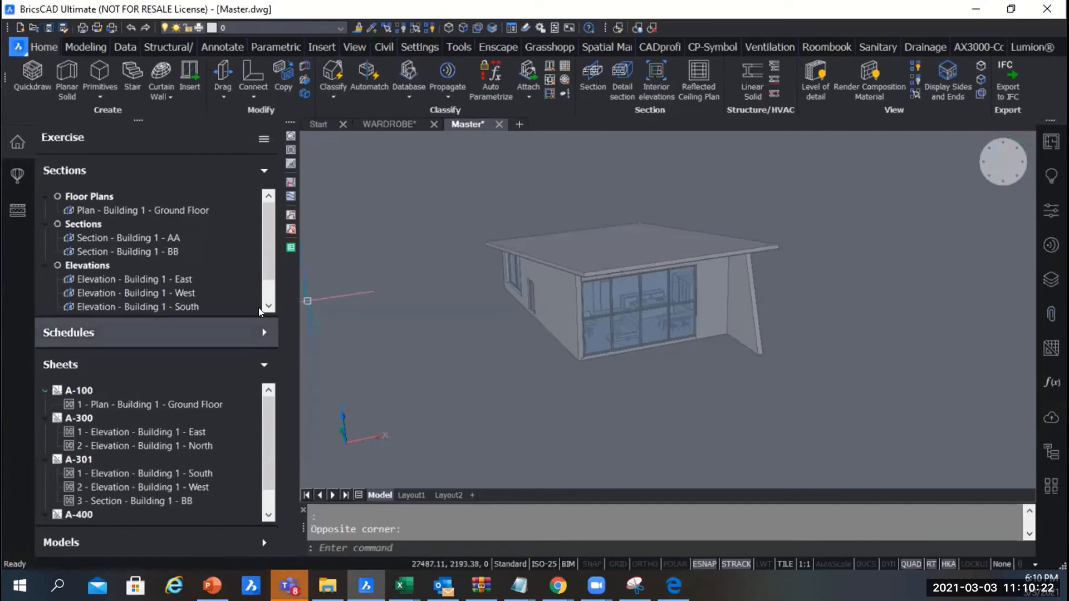
left_click(264, 171)
left_click(264, 235)
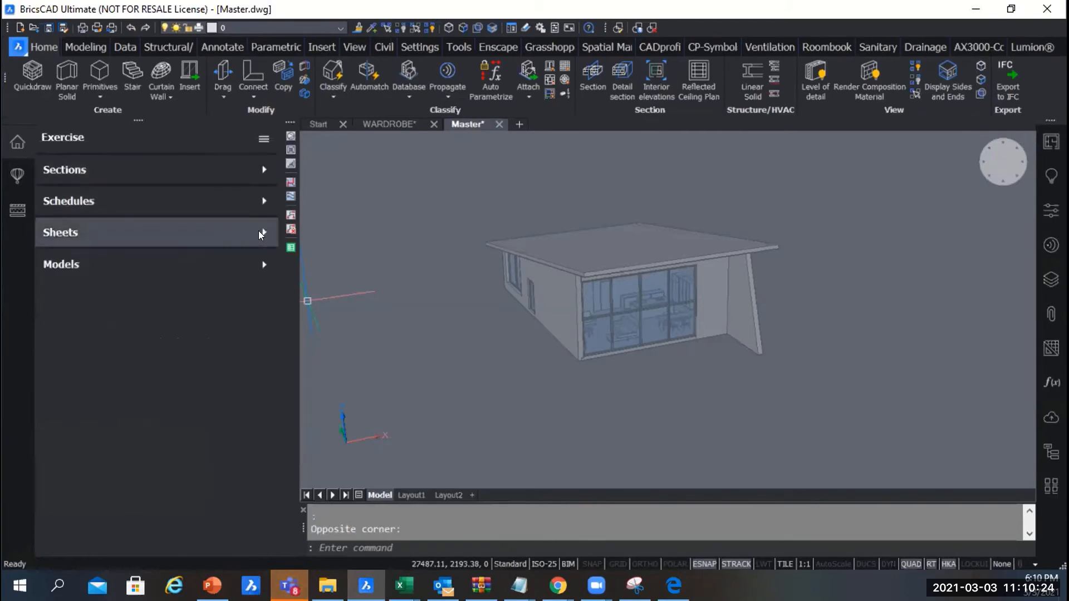
left_click(259, 264)
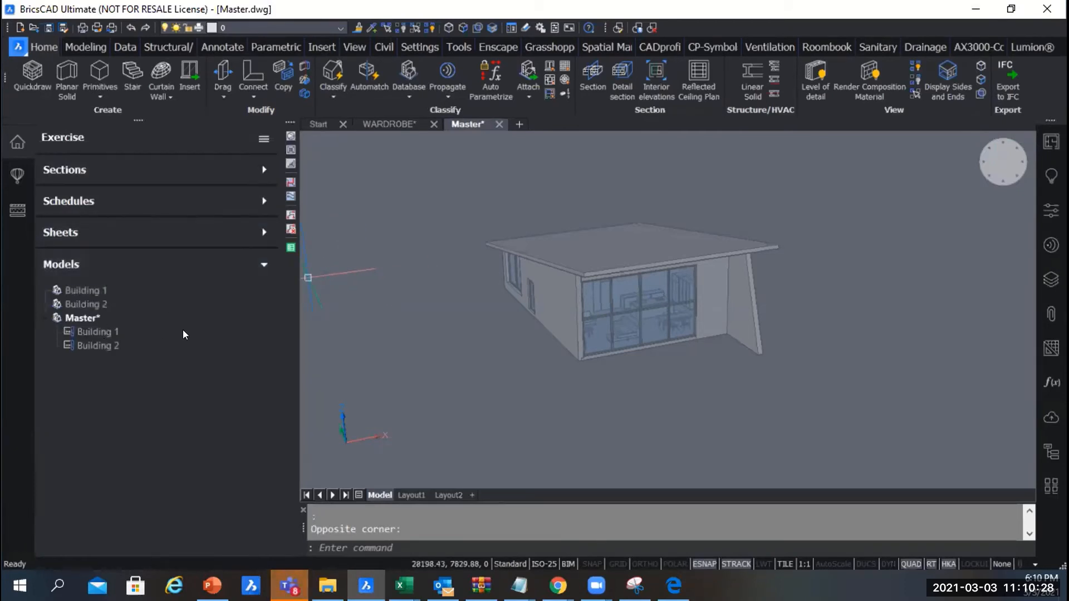
Step: Open the Building 2 external reference from the Master model as its own drawing
scroll(485, 319, "down", 5)
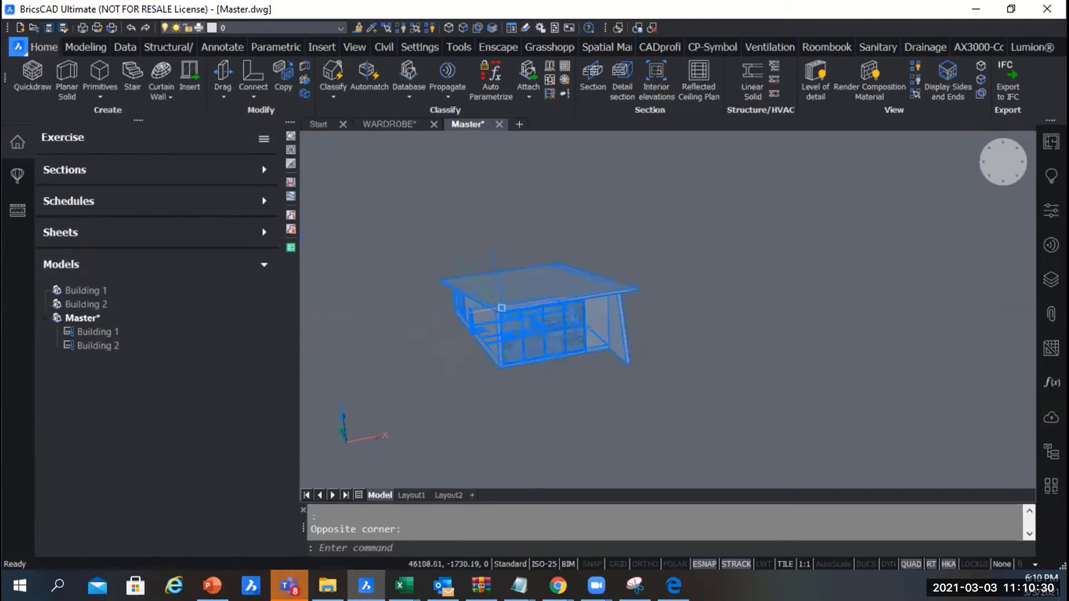
scroll(485, 320, "up", 5)
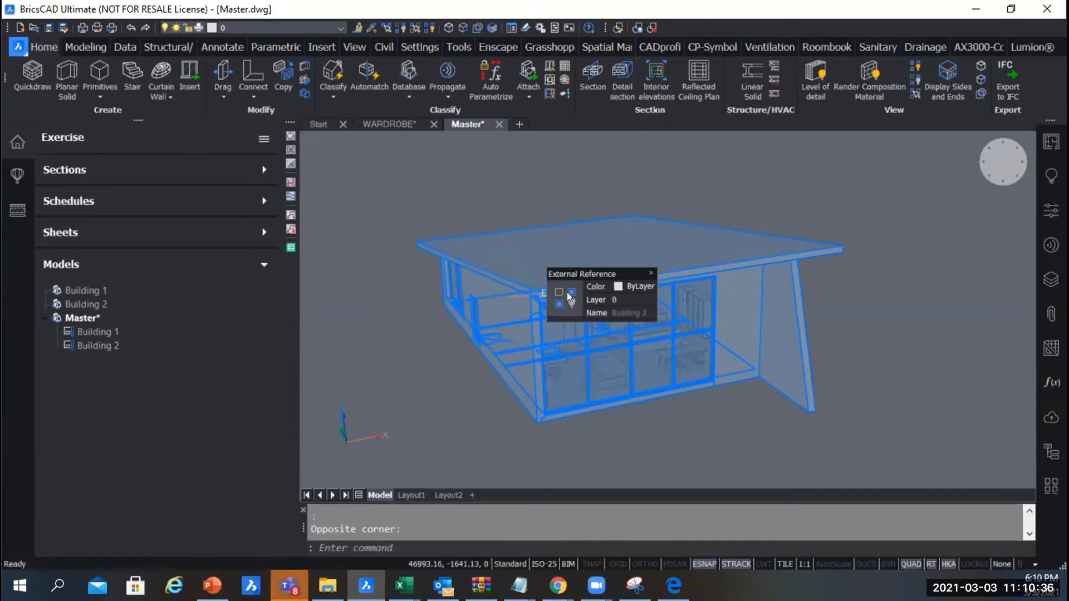
mouse_move(570, 297)
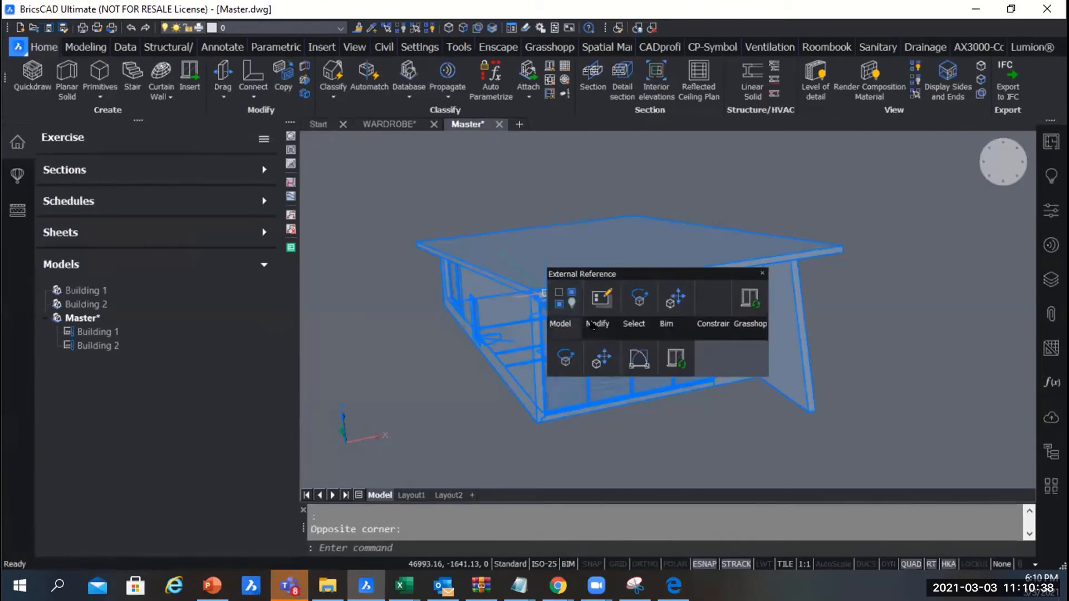
mouse_move(606, 324)
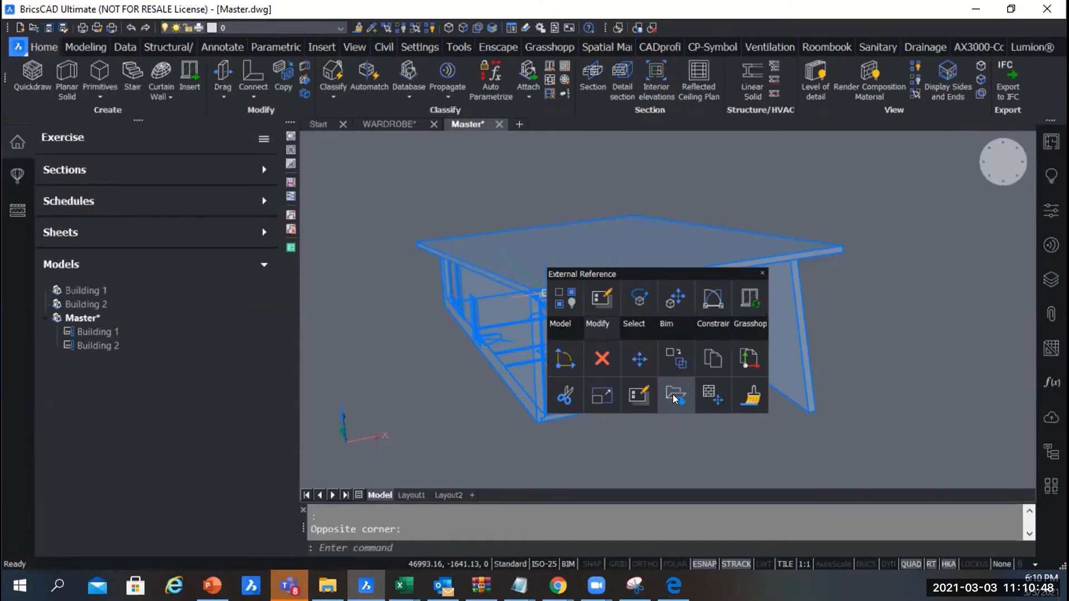
left_click(674, 398)
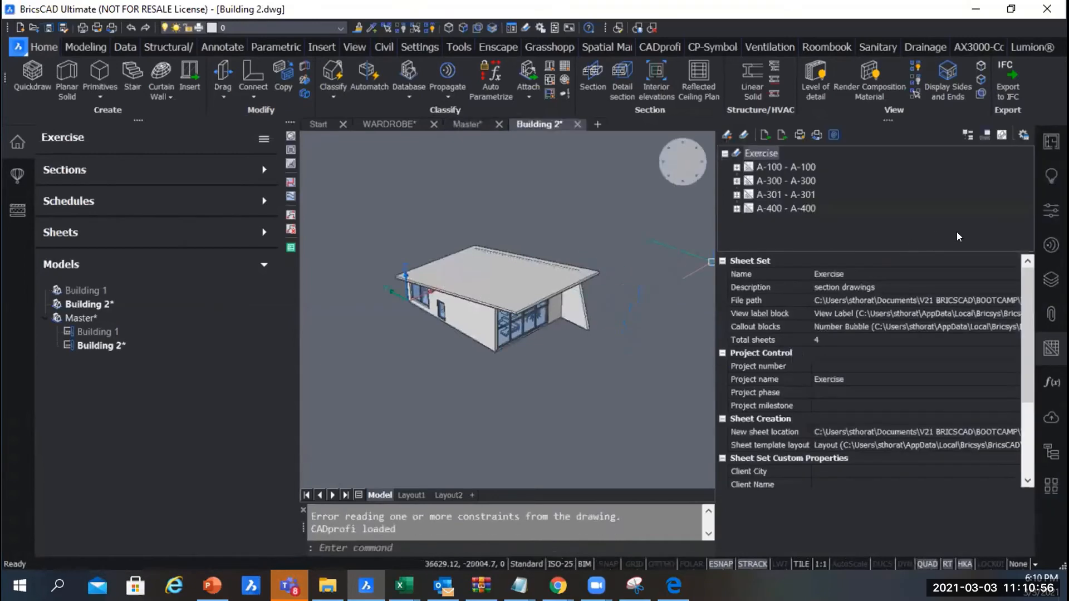
Step: Hide the sheet set and project browser panels and view the Building 2 model from its glazed corner
left_click(1049, 344)
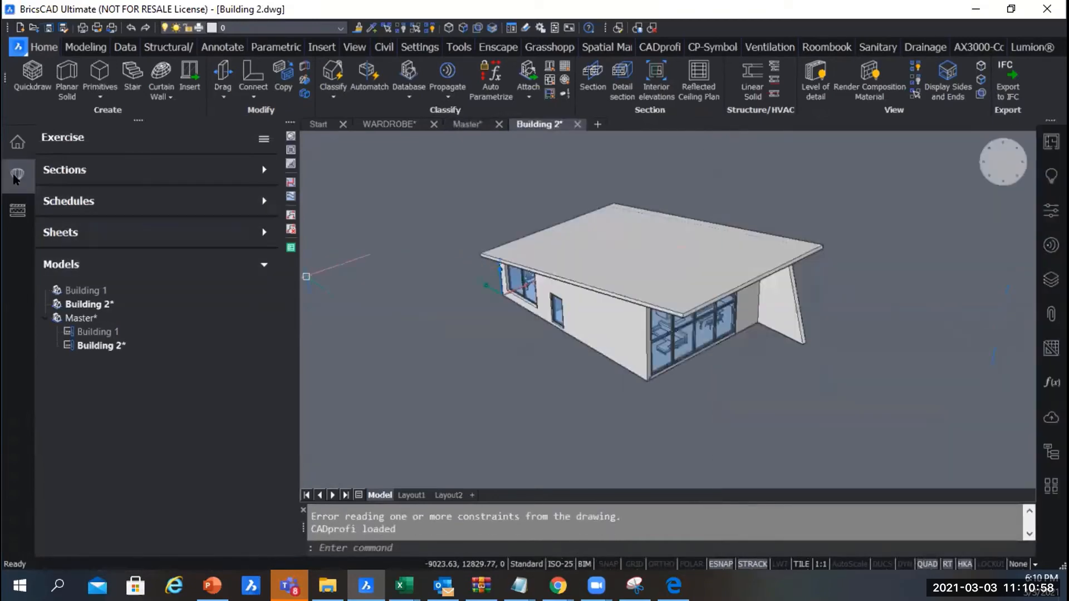
left_click(14, 141)
scroll(454, 239, "up", 5)
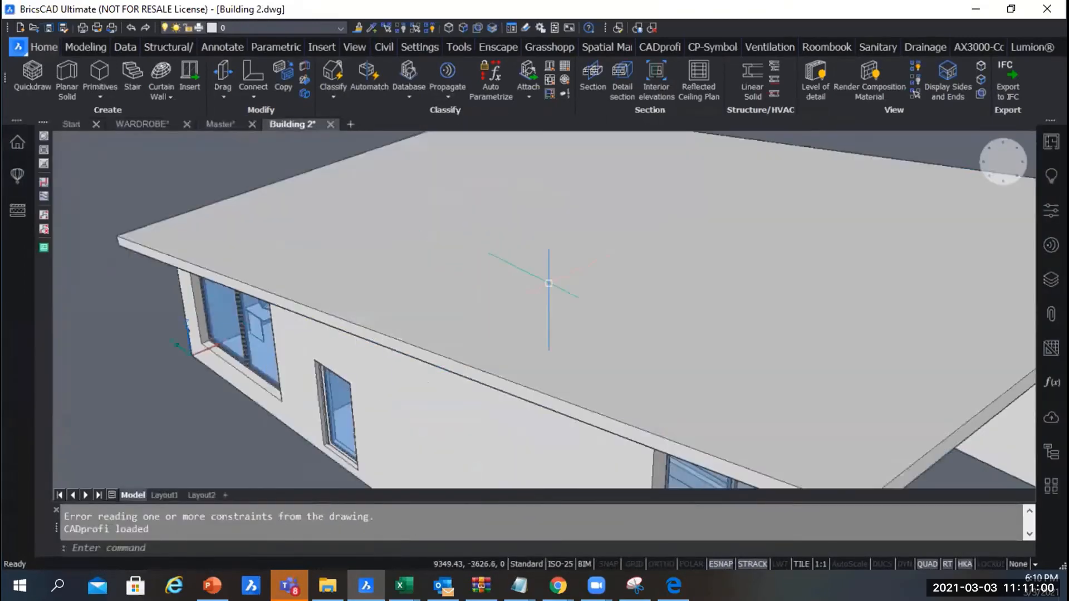
scroll(549, 286, "down", 3)
middle_click_drag(740, 382, 782, 382, "shift")
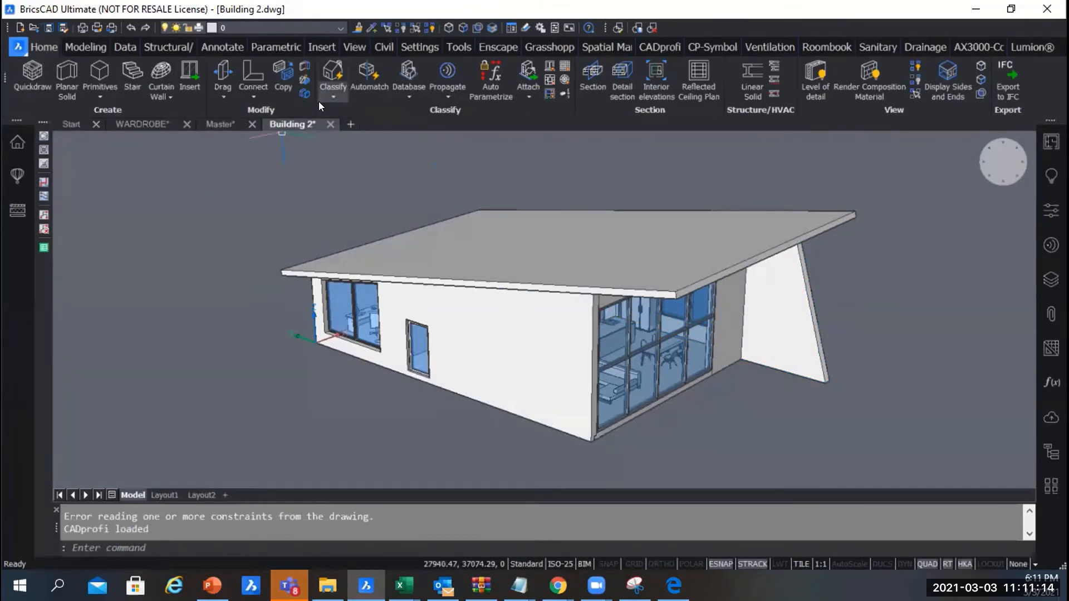
left_click(331, 93)
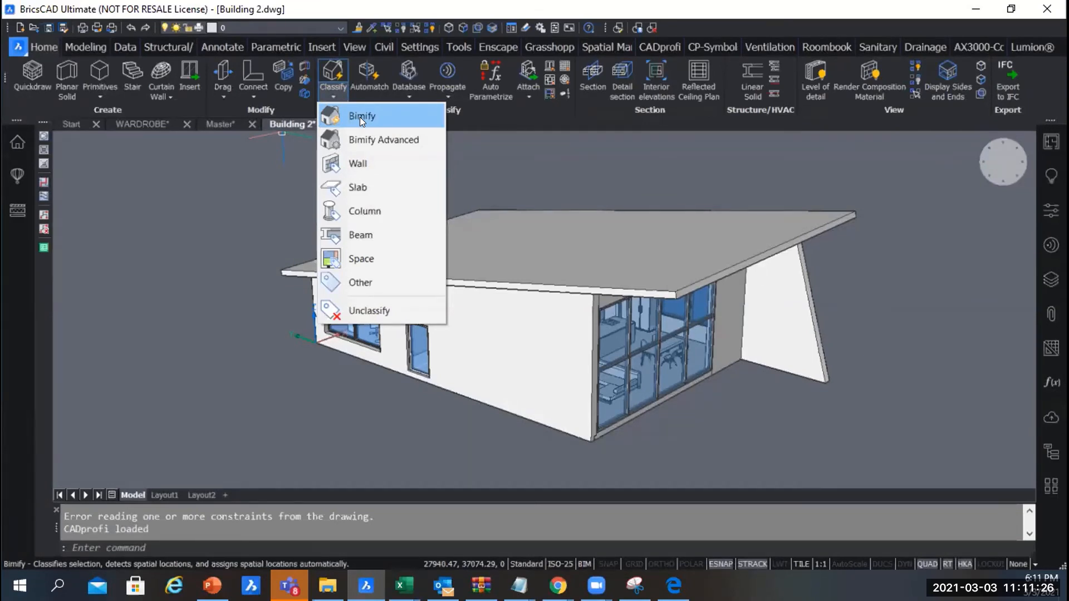
left_click(751, 165)
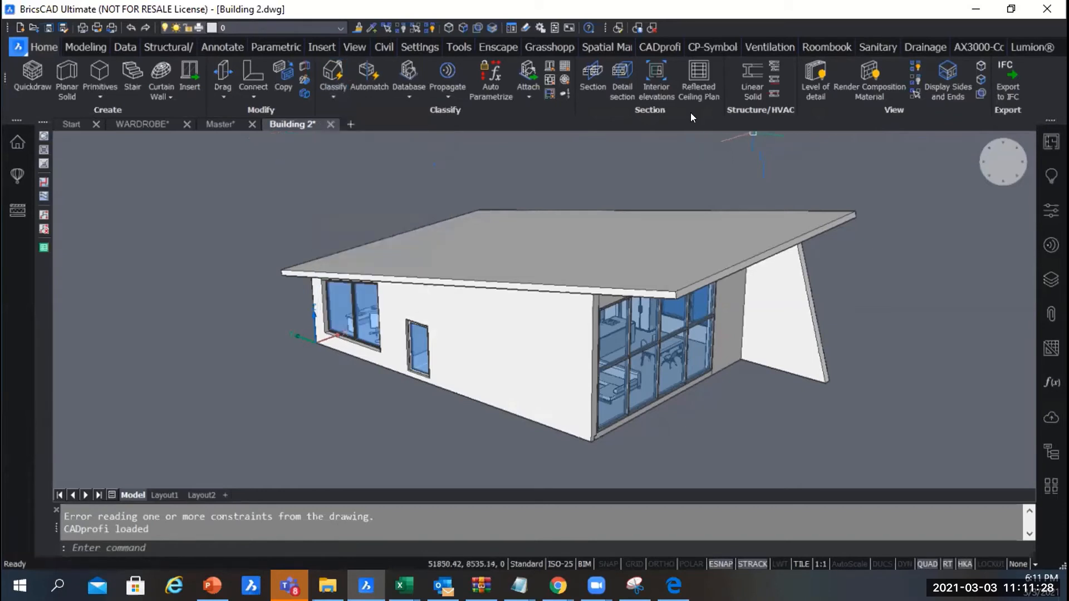
left_click(591, 84)
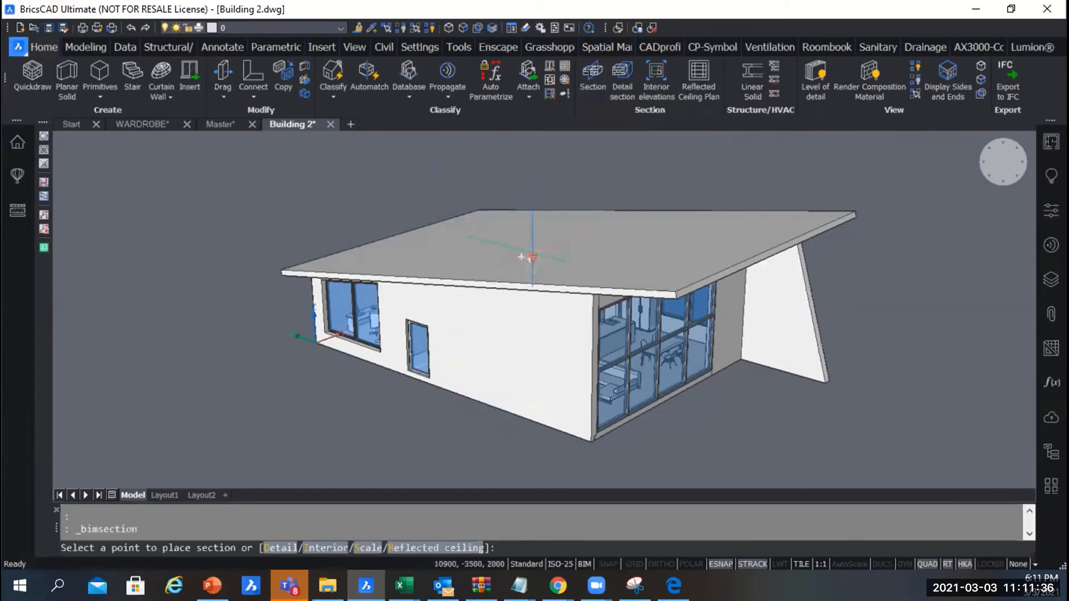
scroll(528, 258, "up", 2)
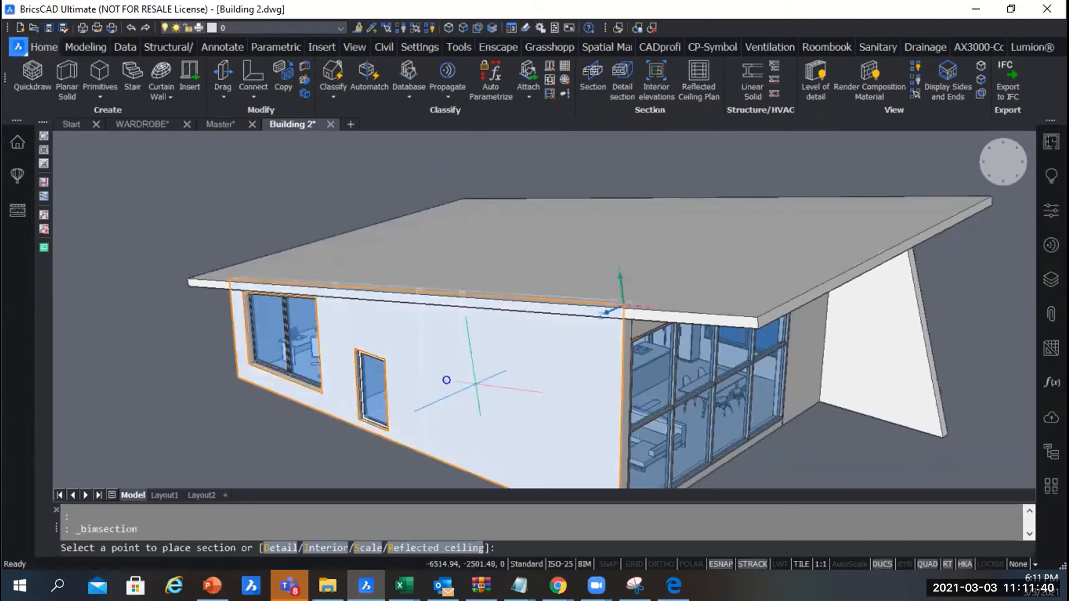
scroll(447, 380, "down", 2)
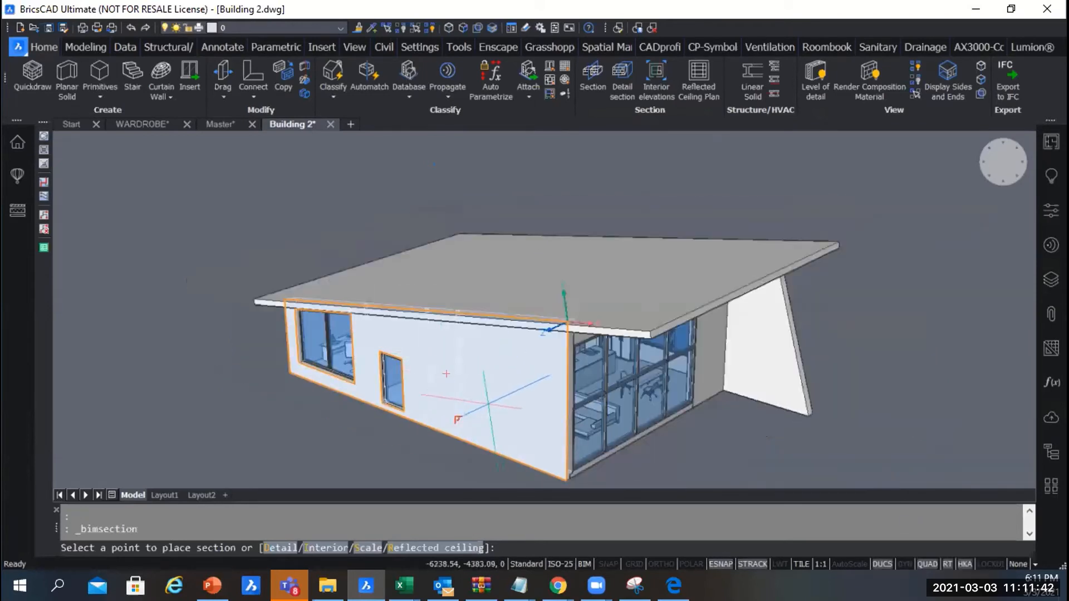
left_click(447, 373)
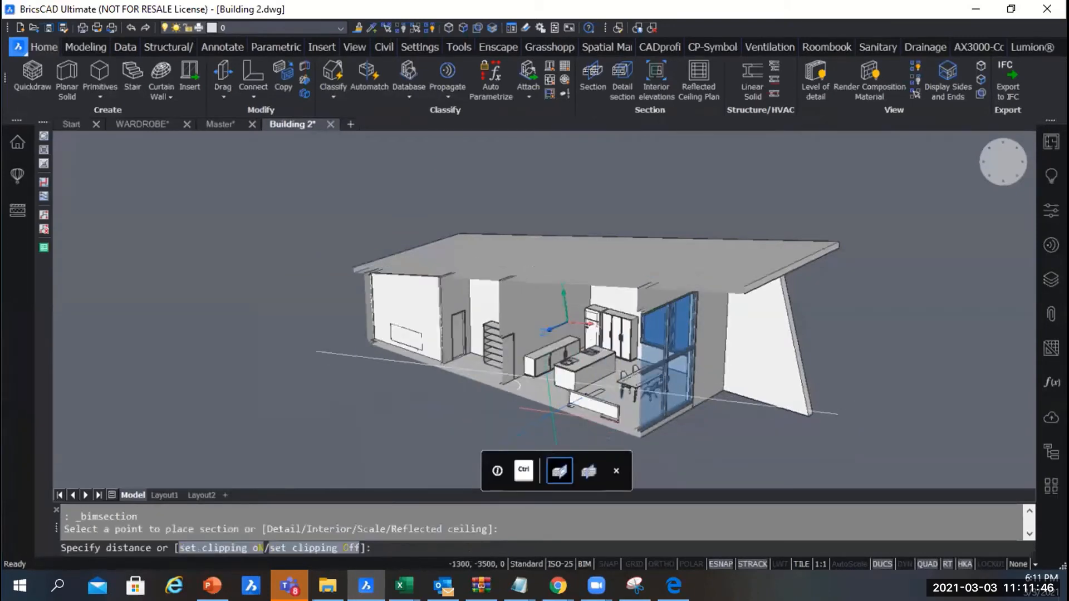
key("Escape")
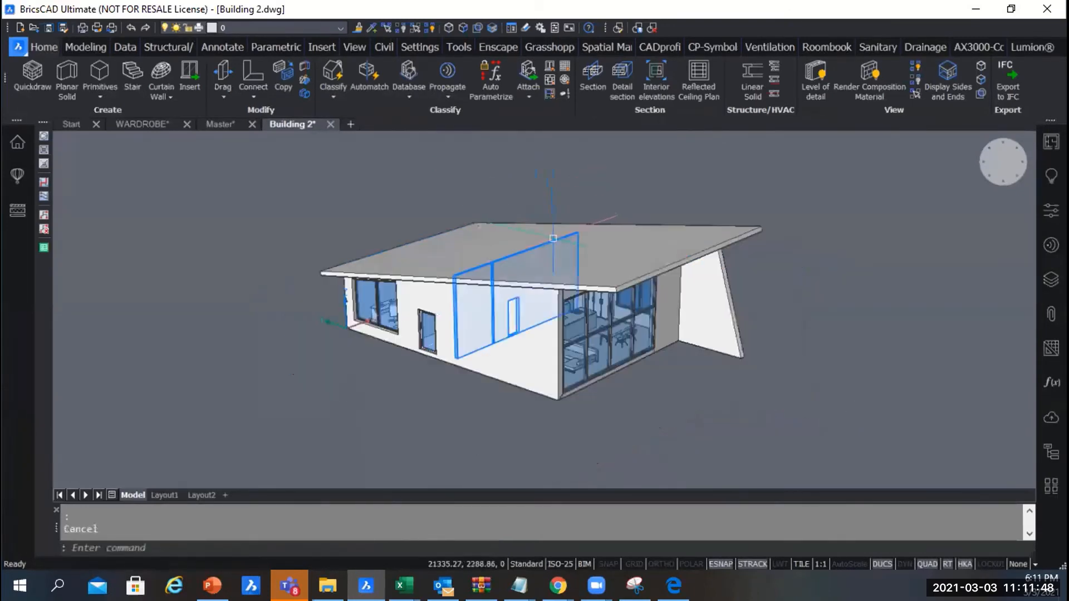
Step: Try placing a BIM section parallel to the long side wall of Building 2 with BIMSECTION, and undo it
scroll(553, 238, "up", 2)
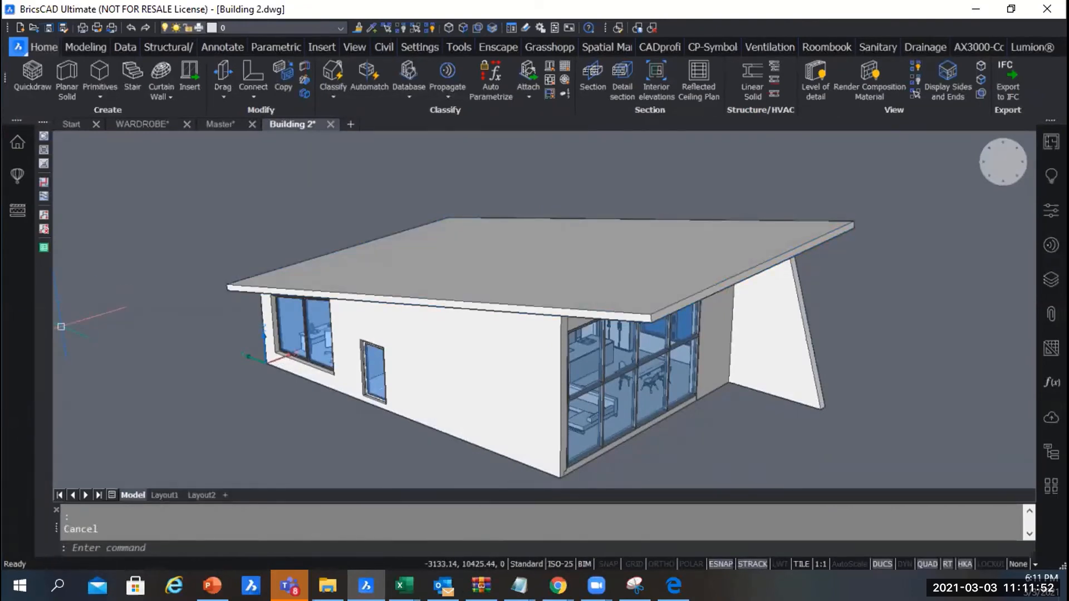
left_click_drag(287, 234, 238, 219)
type("BIMSECTION")
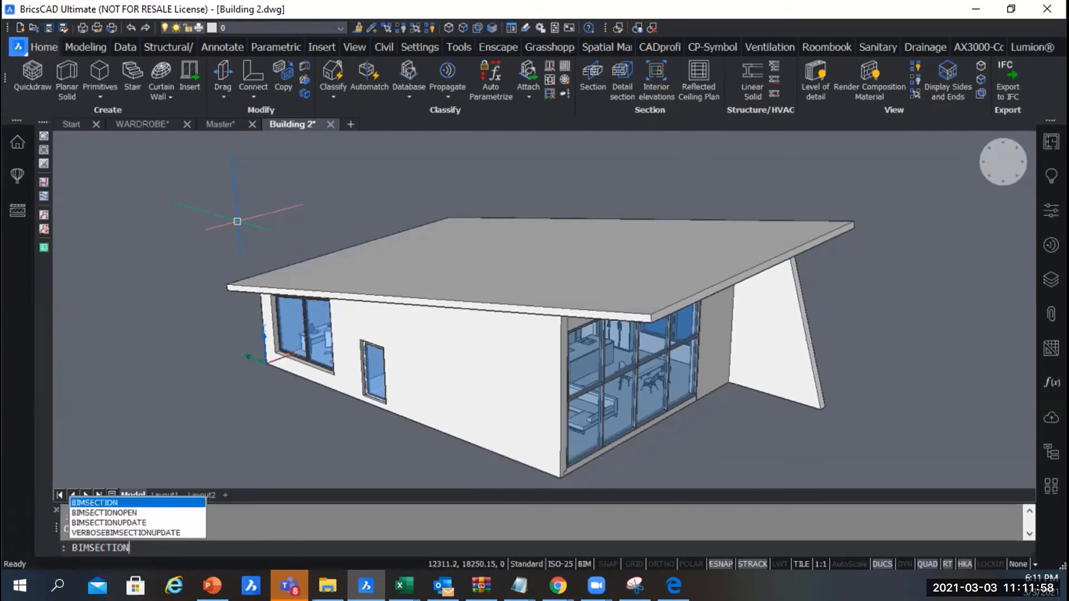
key("Return")
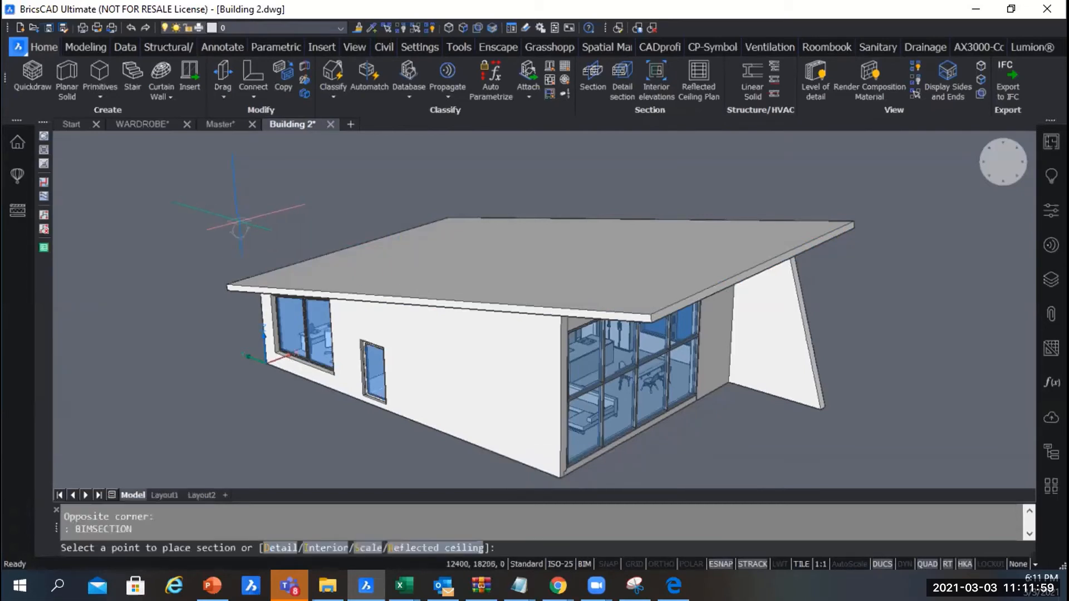
left_click(432, 363)
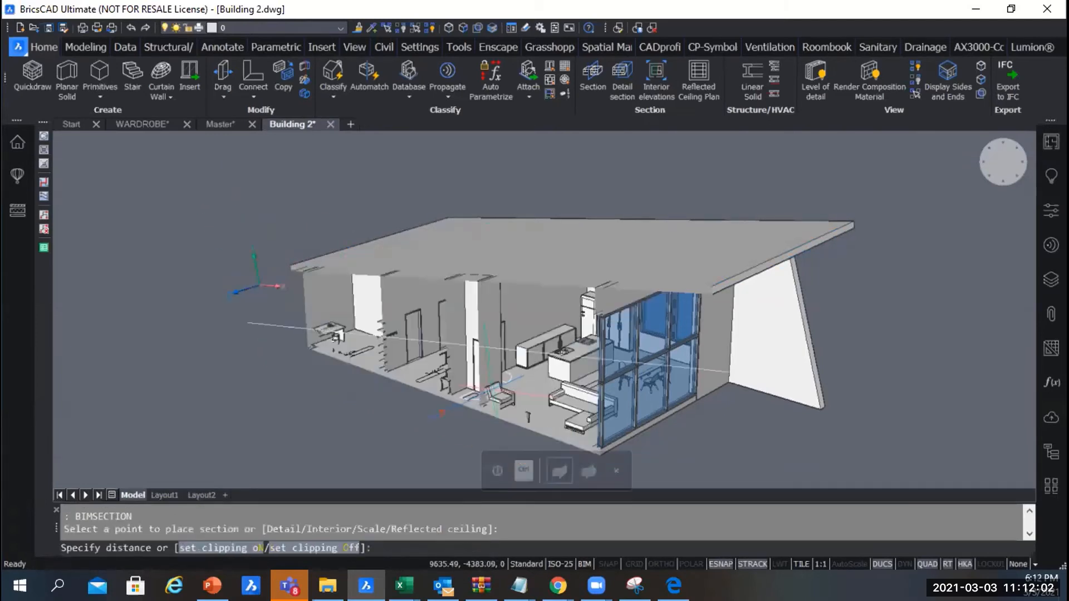
key("Return")
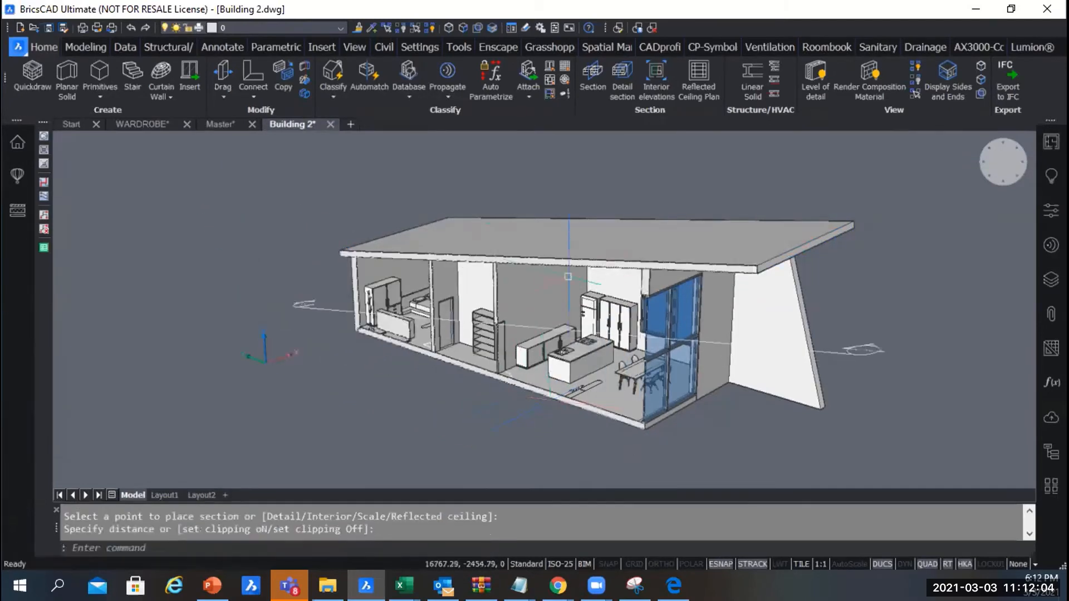
key("ctrl+z")
key("Escape")
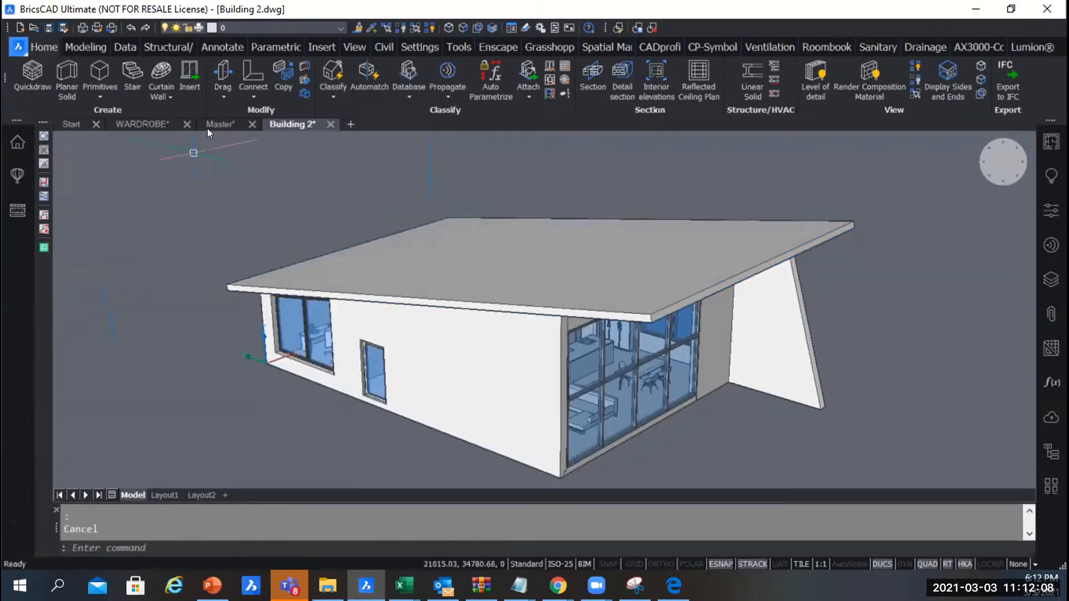
Step: Run Bimify on the Building 2 model to classify it and create its sections automatically
left_click(331, 89)
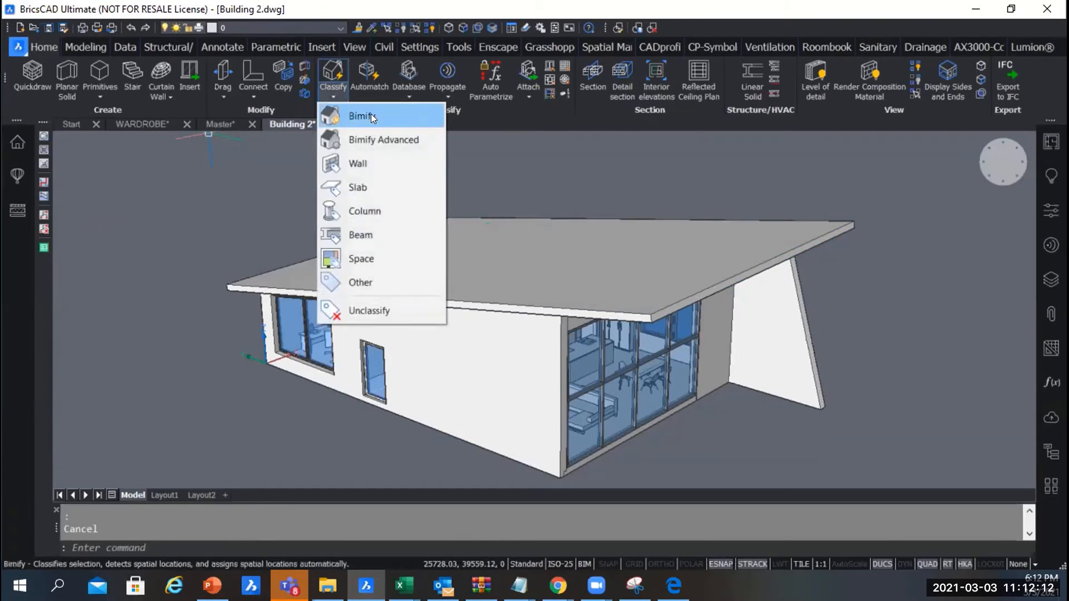
left_click(370, 116)
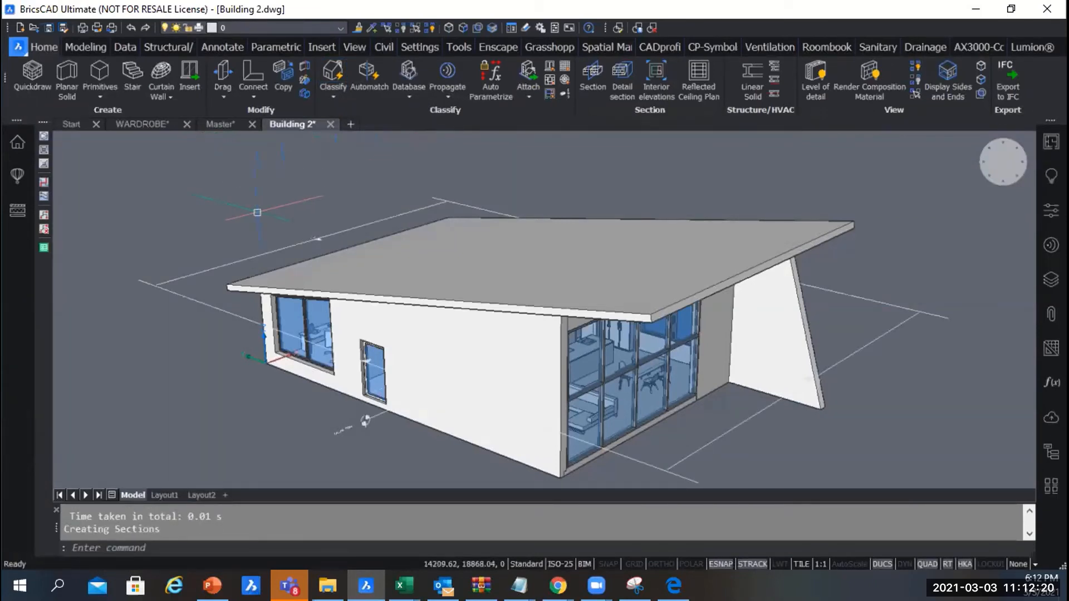
scroll(323, 368, "up", 4)
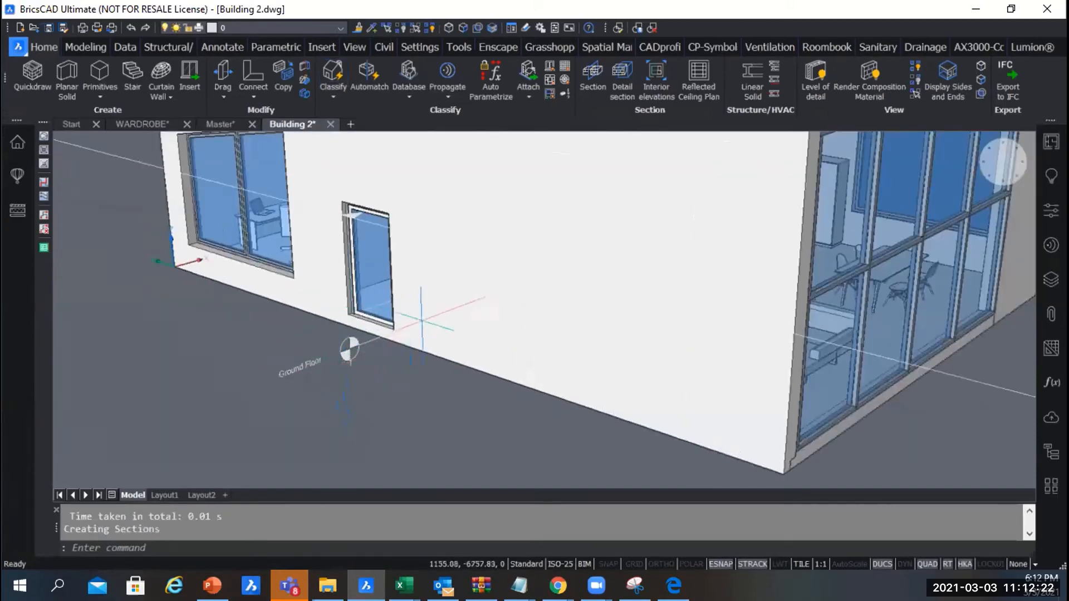
scroll(390, 345, "down", 4)
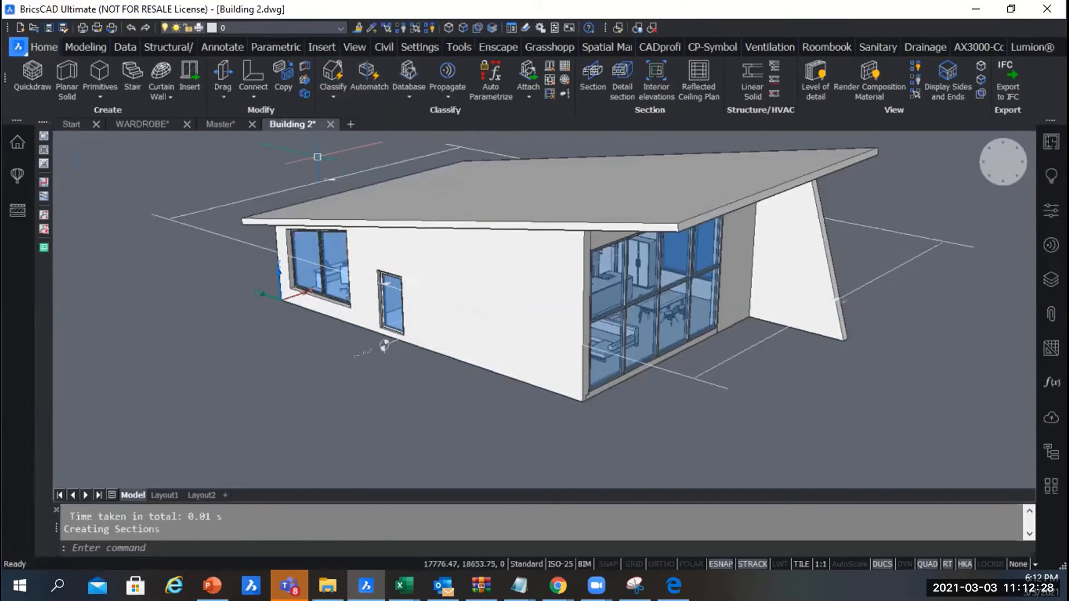
left_click(274, 159)
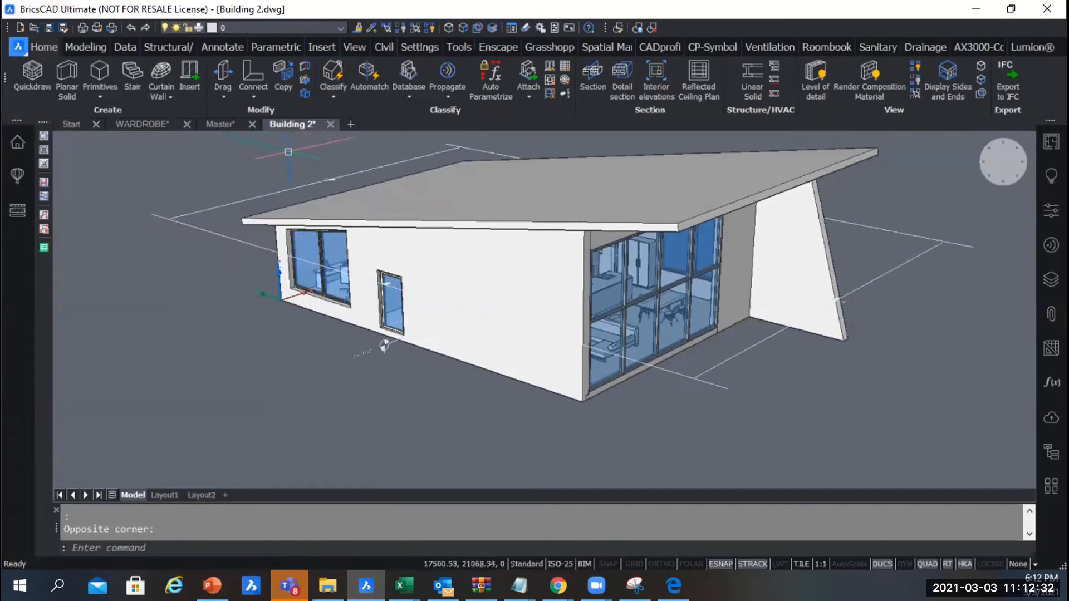
Step: Save and close the Building 2 drawing, and check both referenced buildings in Master
key("ctrl+s")
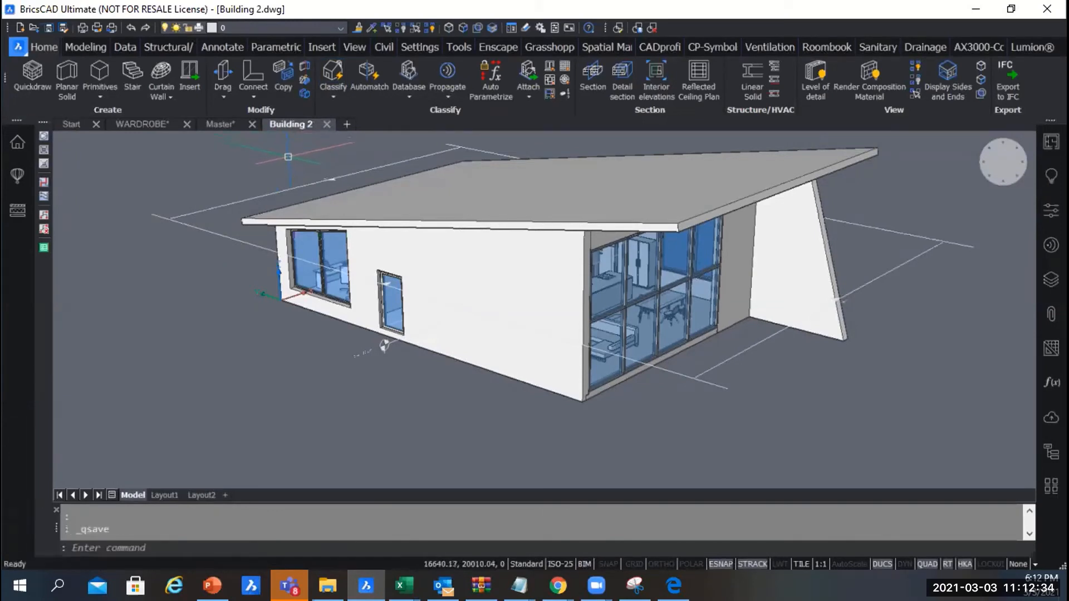
left_click(324, 124)
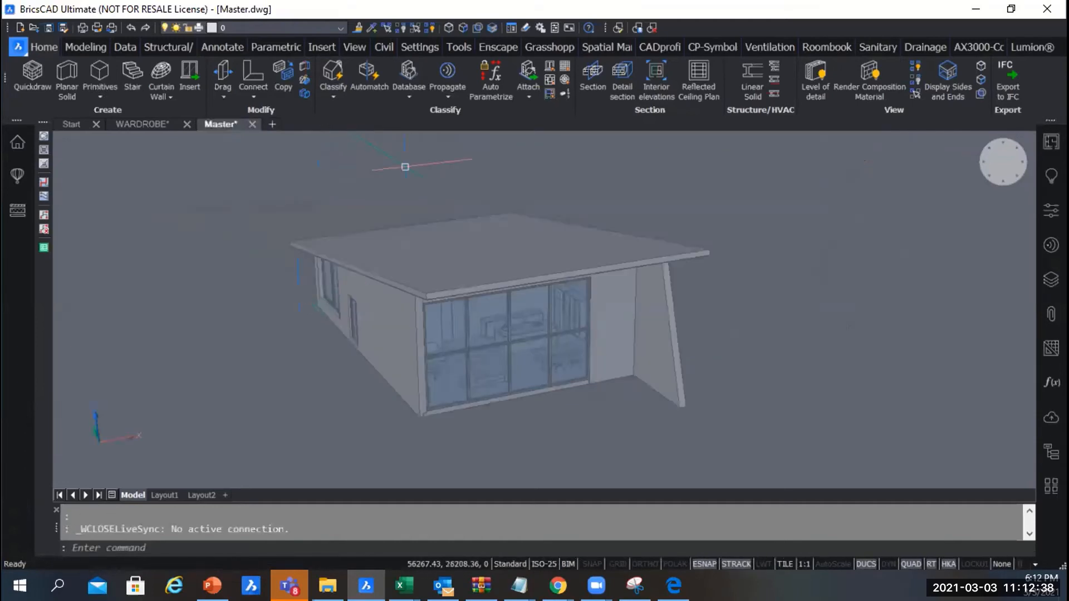
scroll(559, 199, "down", 3)
scroll(541, 216, "down", 4)
scroll(285, 205, "up", 4)
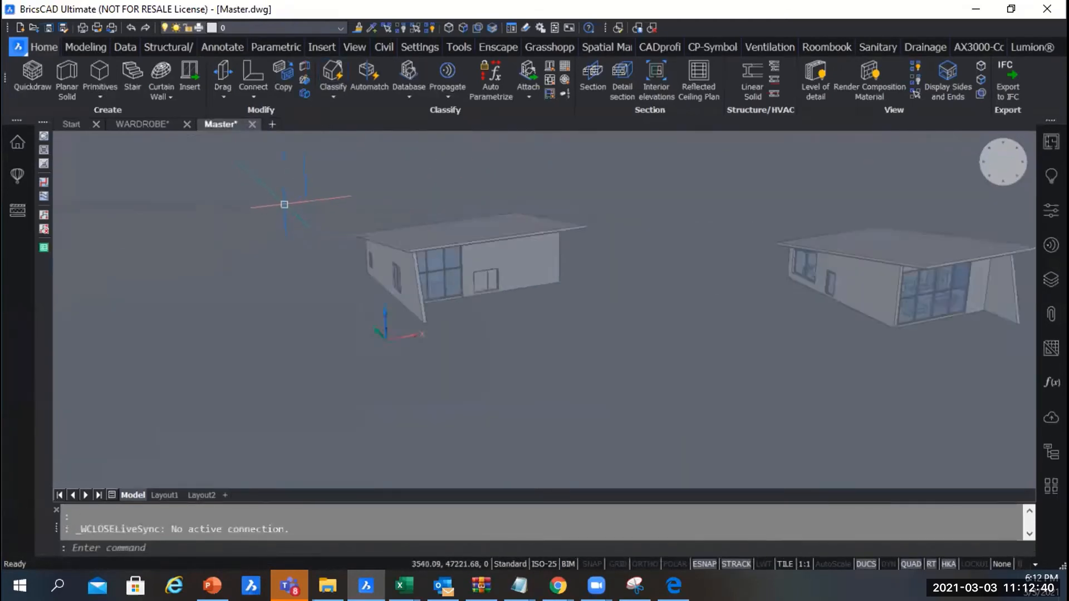
scroll(285, 205, "up", 2)
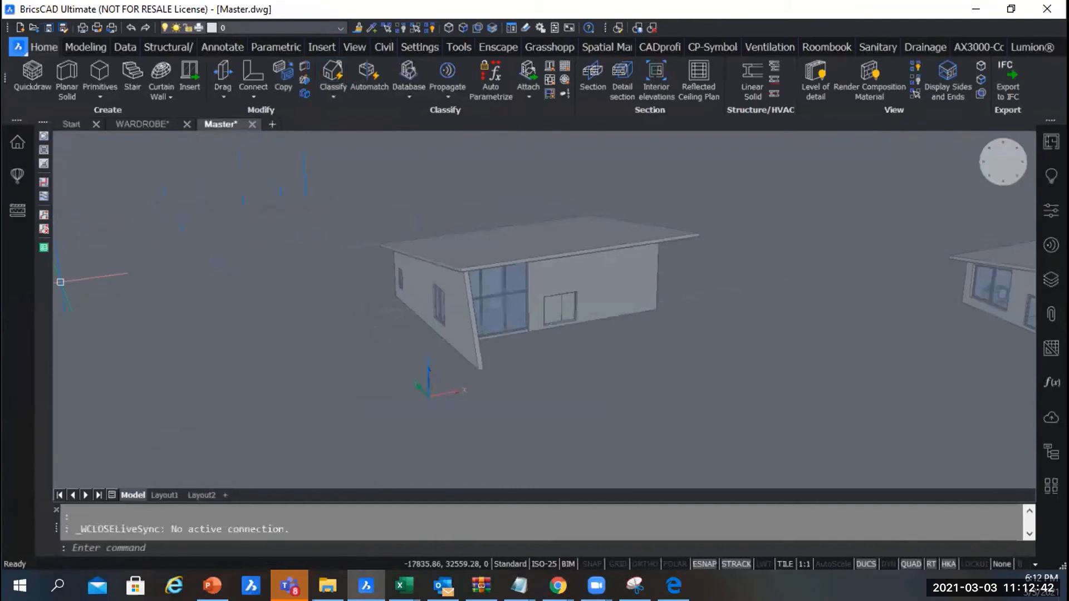
Step: Save Master, and unload and reload its Building 2 attachment to update the reference
left_click(674, 586)
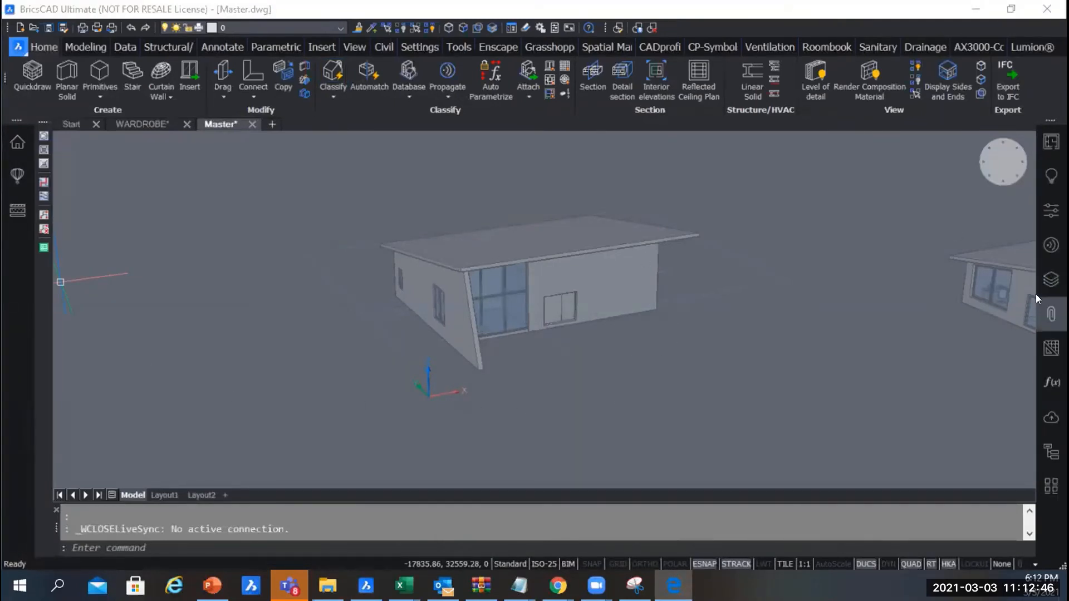
left_click(1051, 314)
scroll(559, 314, "down", 6)
scroll(668, 314, "up", 10)
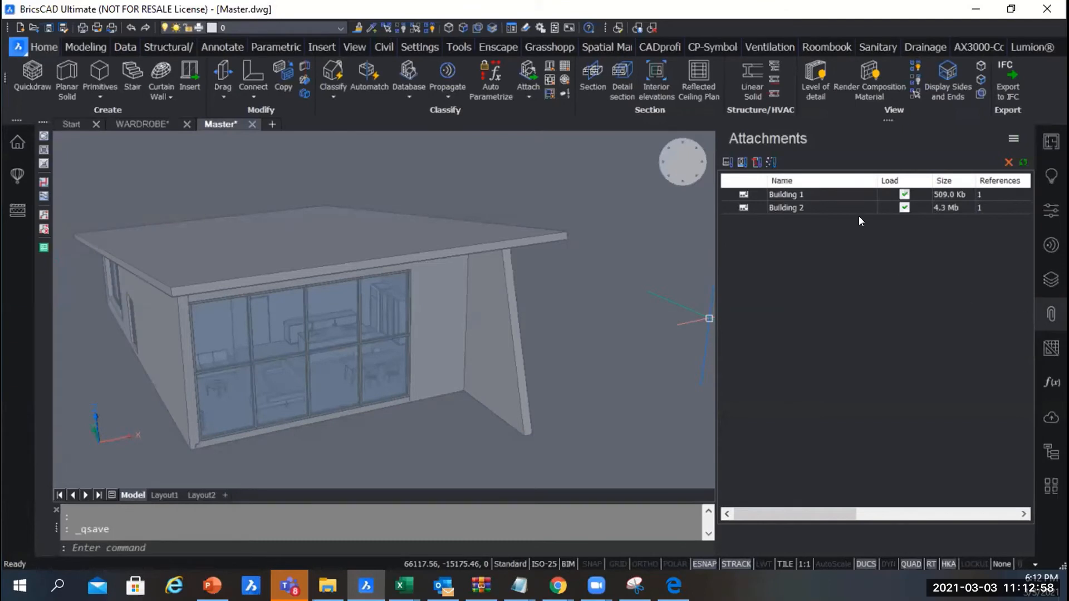
left_click(903, 207)
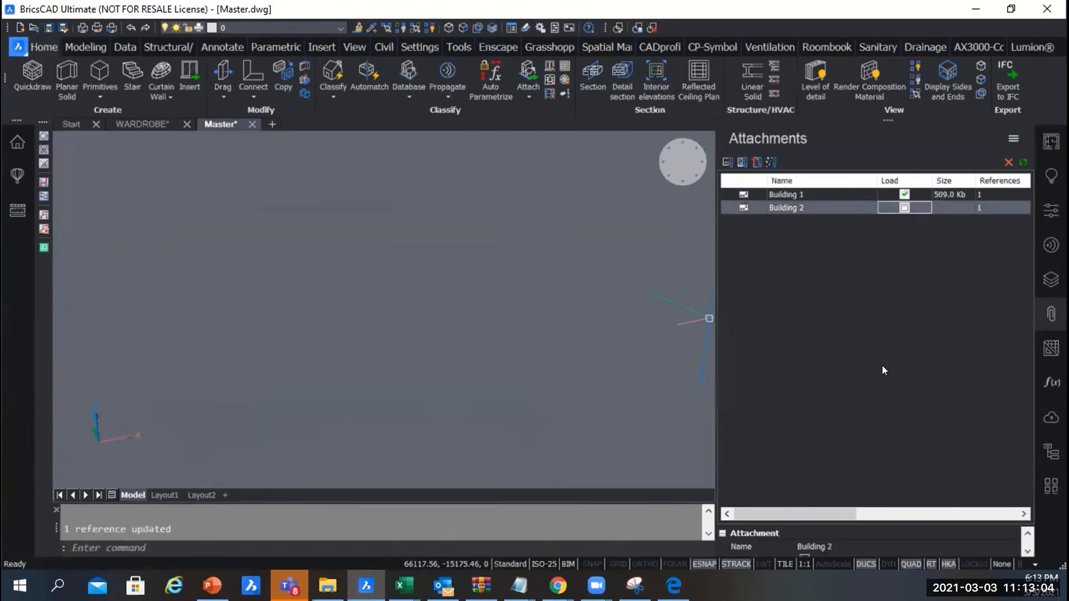
left_click(904, 207)
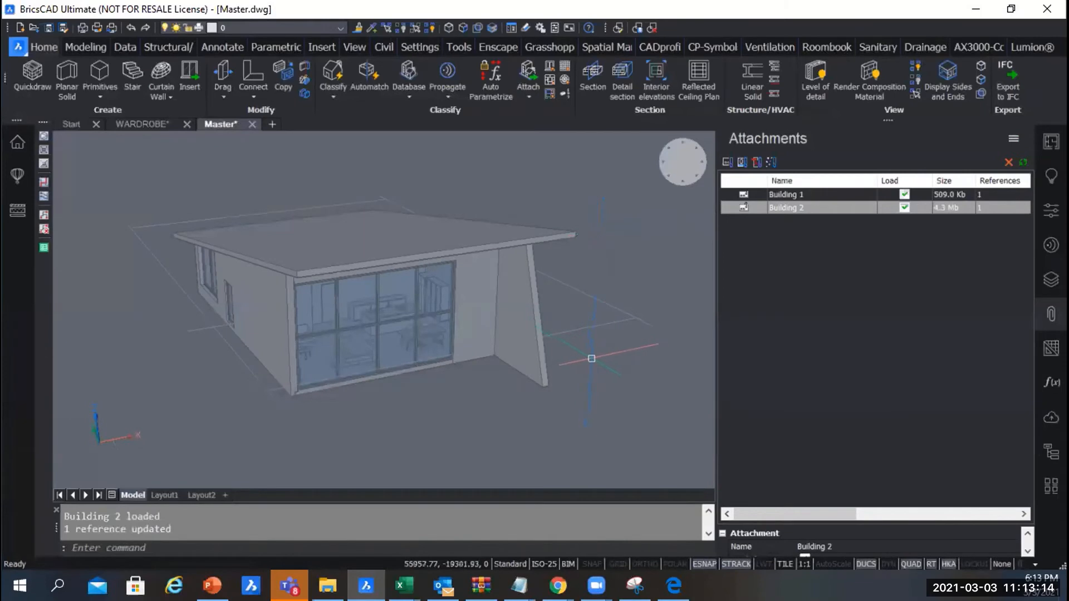
middle_click_drag(592, 358, 645, 346, "shift")
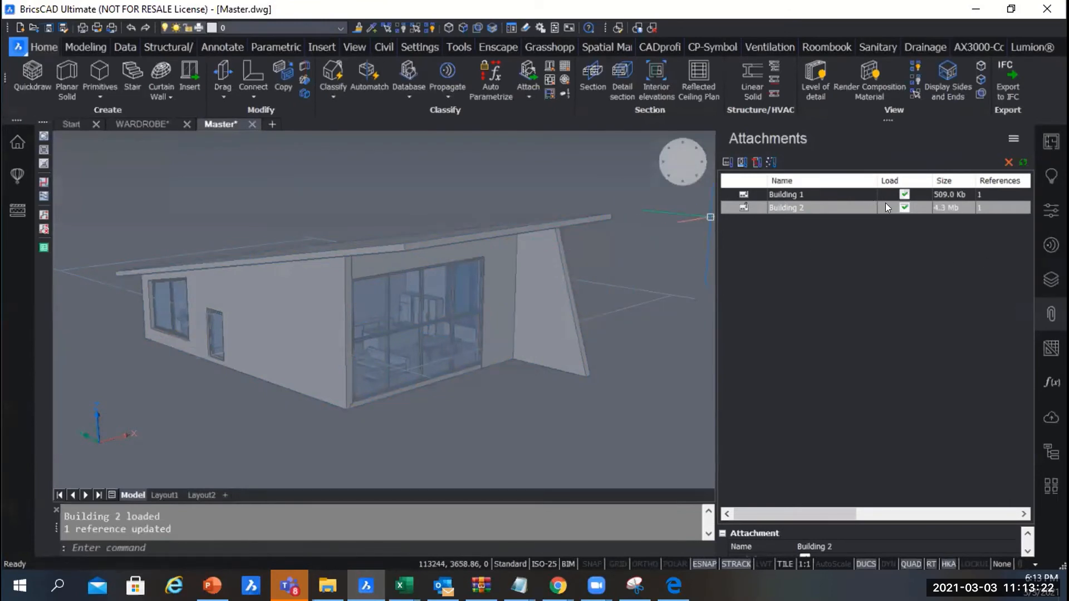
Step: Refresh the Exercise project and review its listed floor plans, sections and elevations for both buildings
left_click(904, 207)
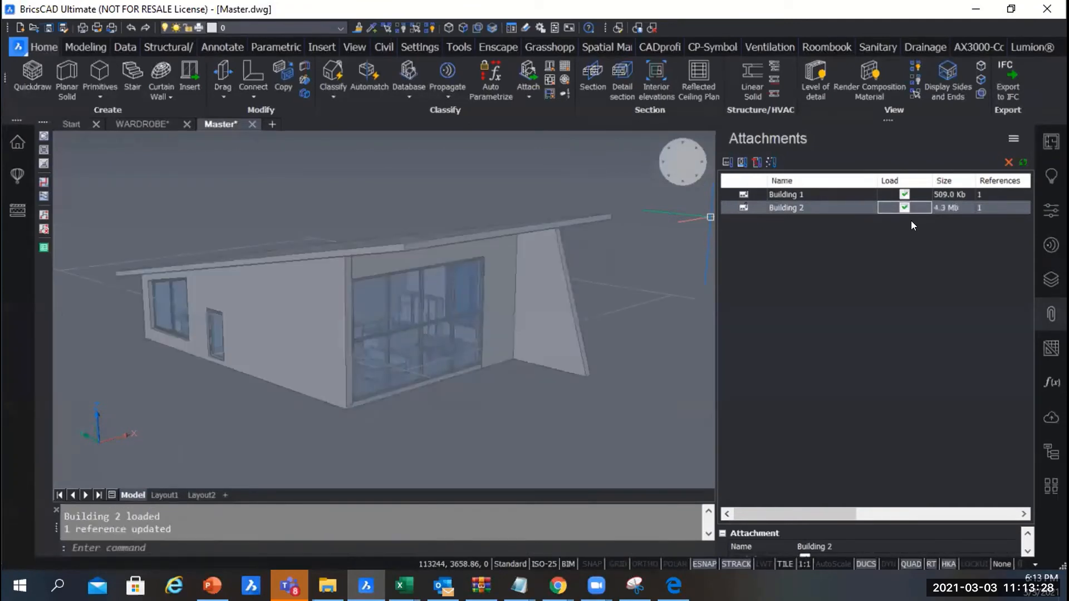
left_click(1050, 315)
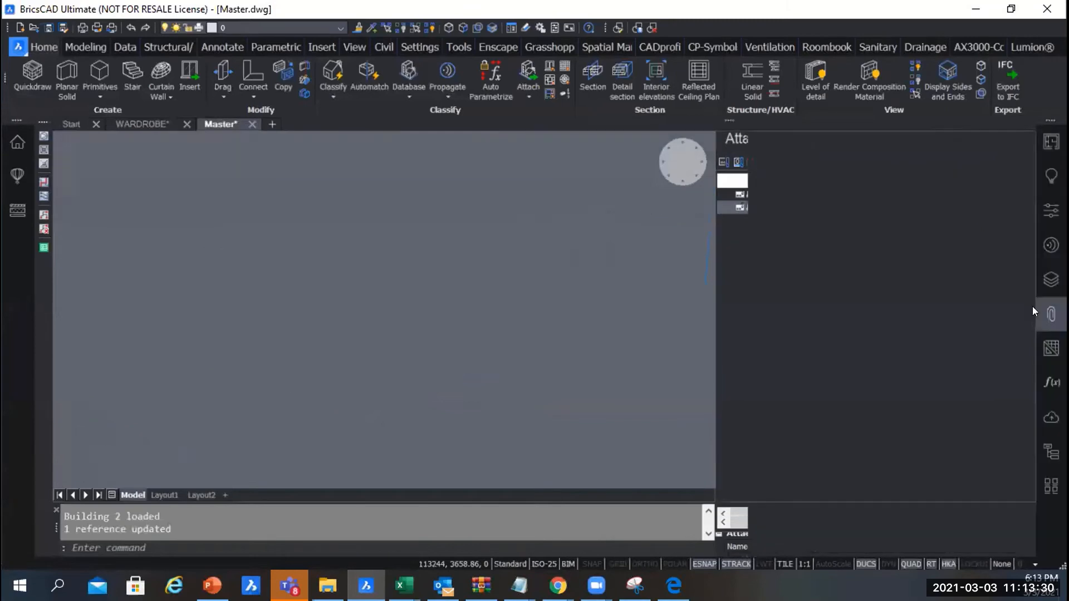
scroll(804, 251, "down", 2)
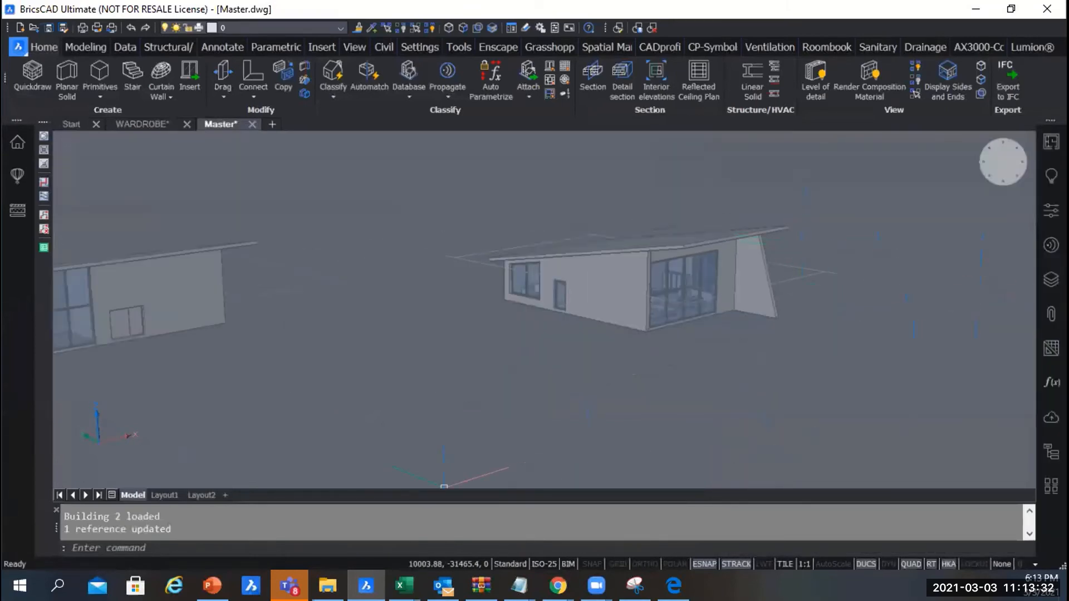
left_click(674, 585)
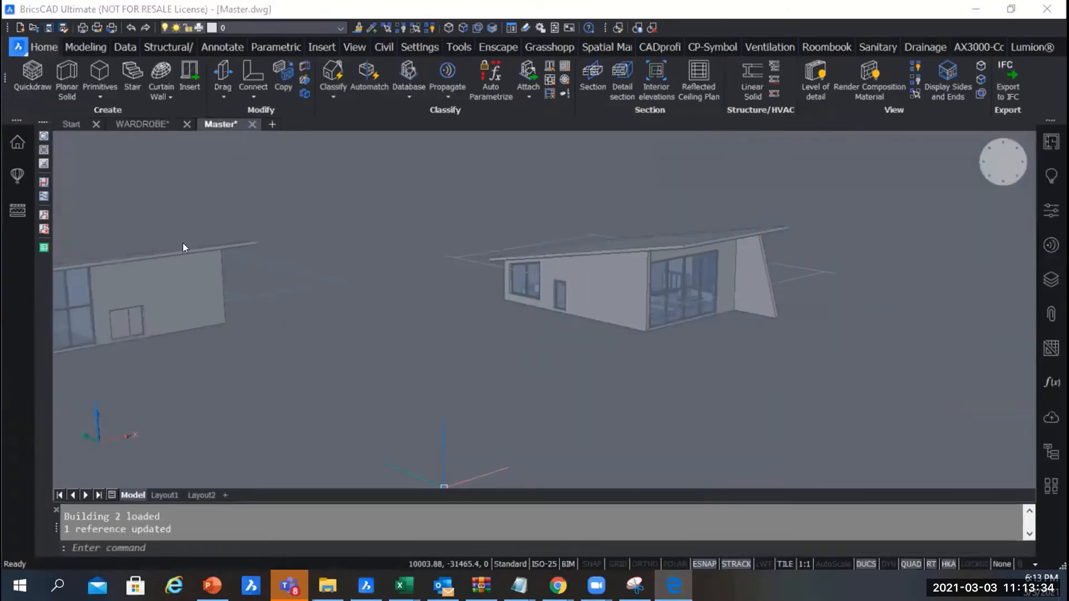
left_click(20, 141)
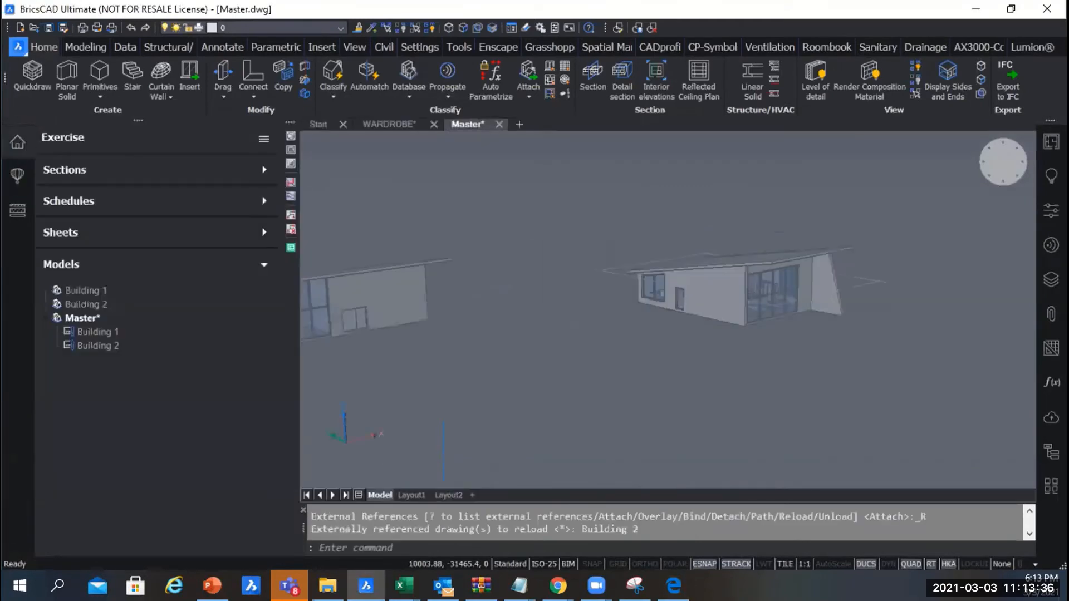
left_click(264, 139)
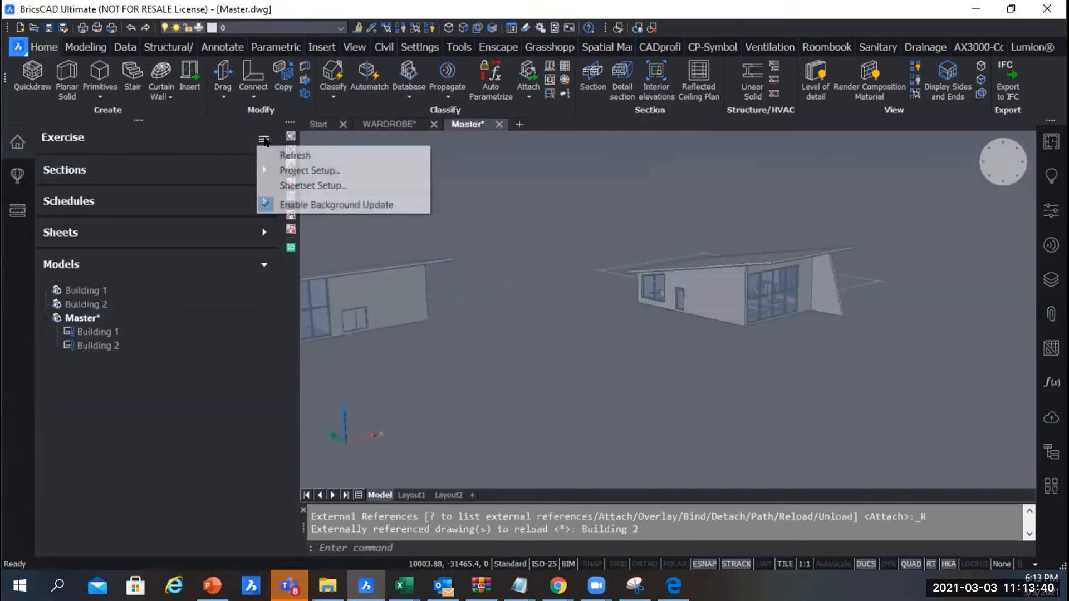
left_click(332, 155)
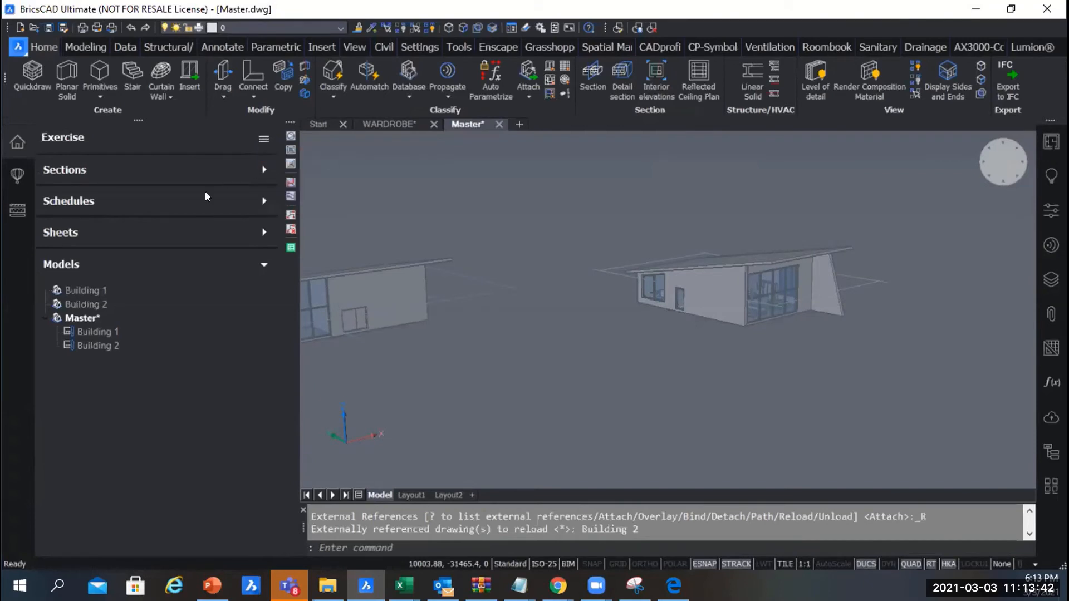
left_click(265, 170)
scroll(179, 284, "down", 1)
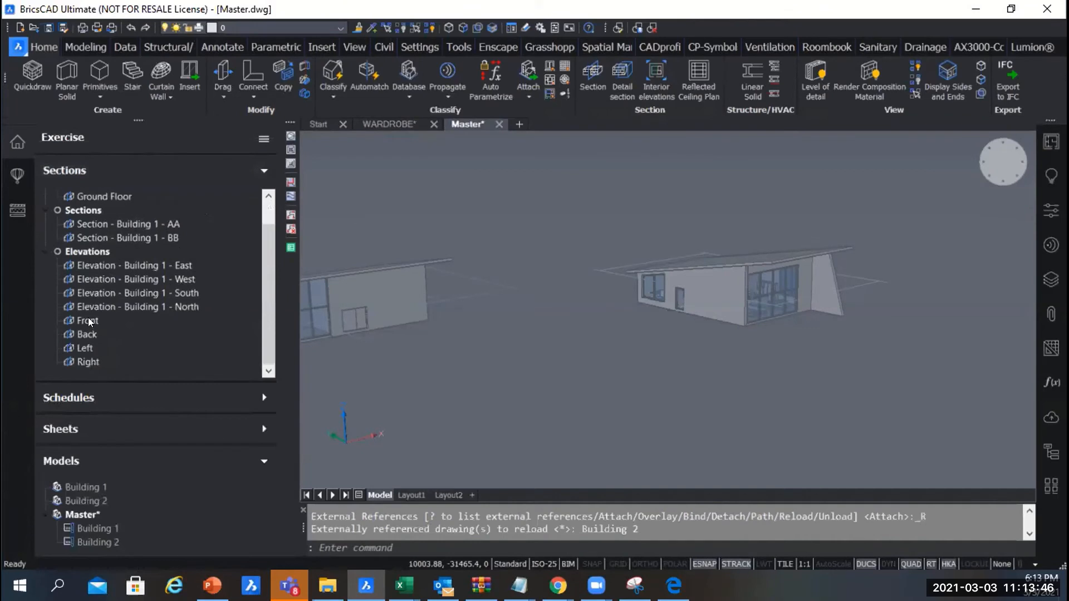
scroll(89, 321, "up", 1)
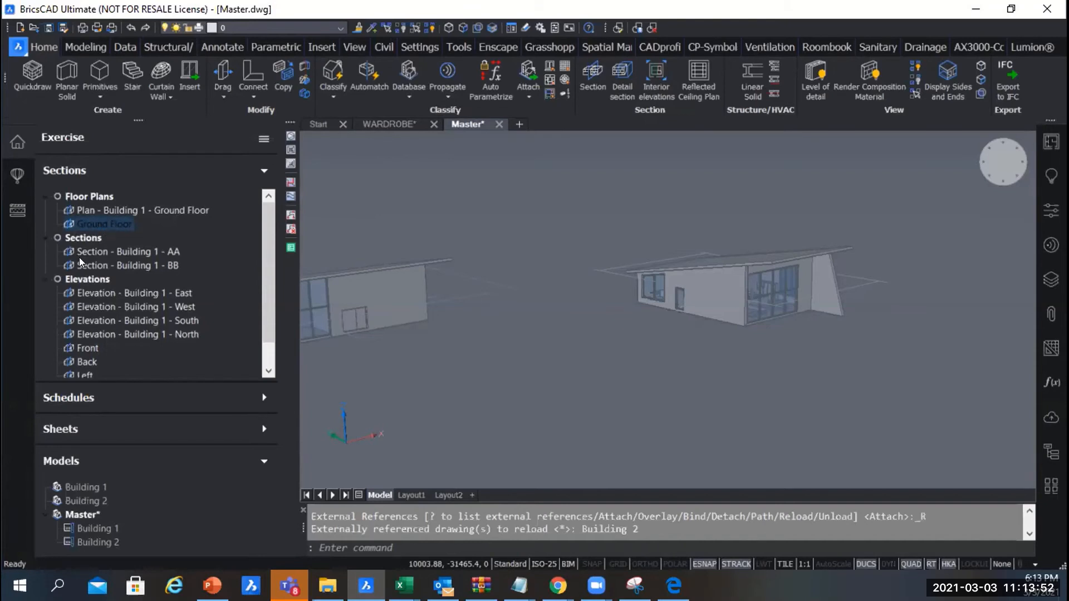
scroll(81, 261, "down", 1)
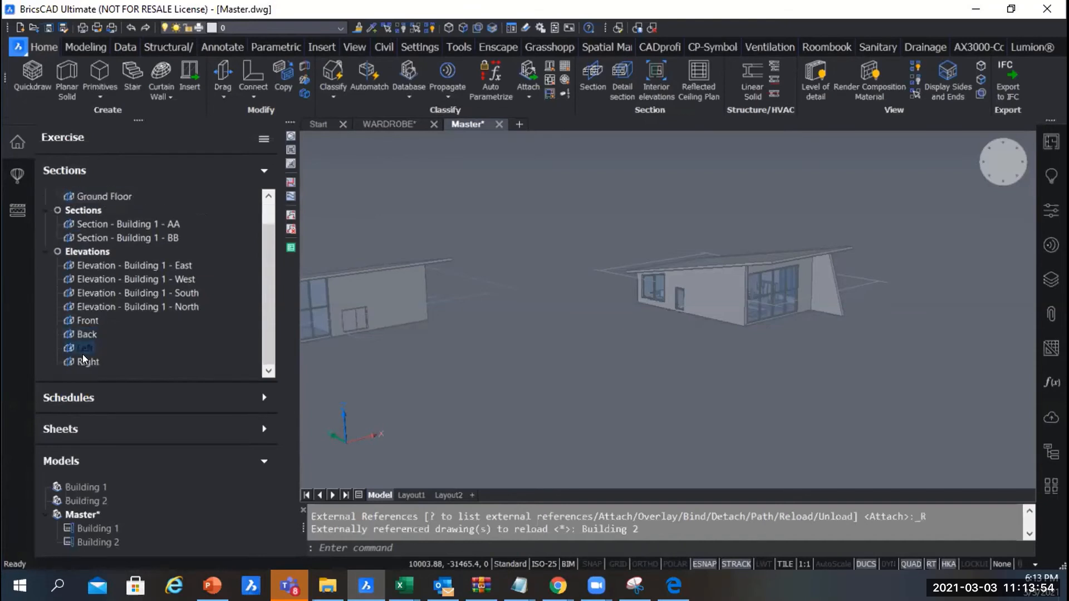
scroll(95, 251, "up", 1)
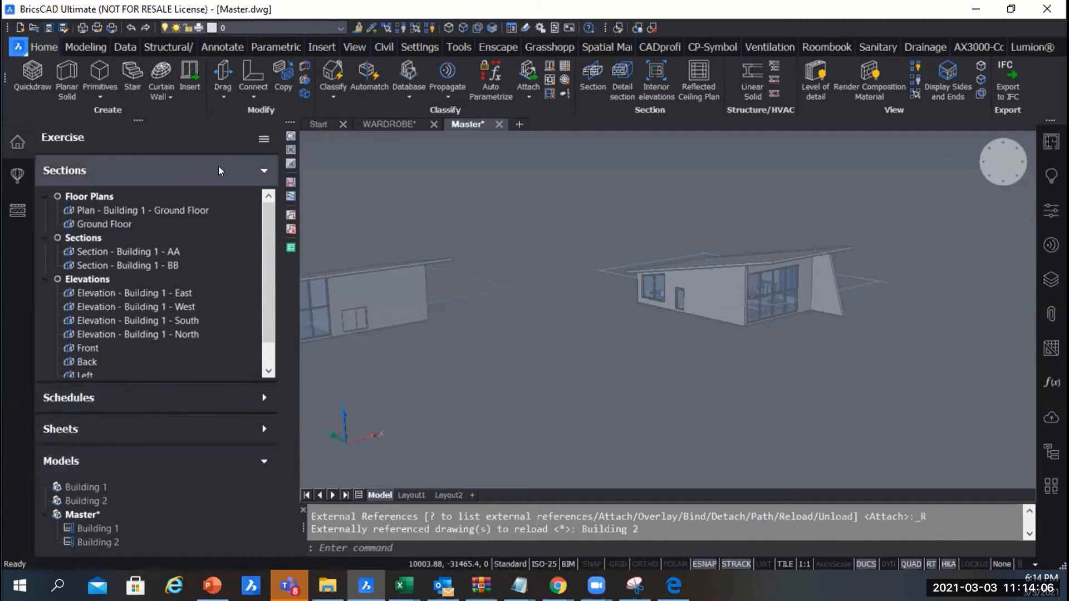
Step: Start the project's sheet set setup and create its layout from scratch with A1 paper in landscape orientation
left_click(265, 140)
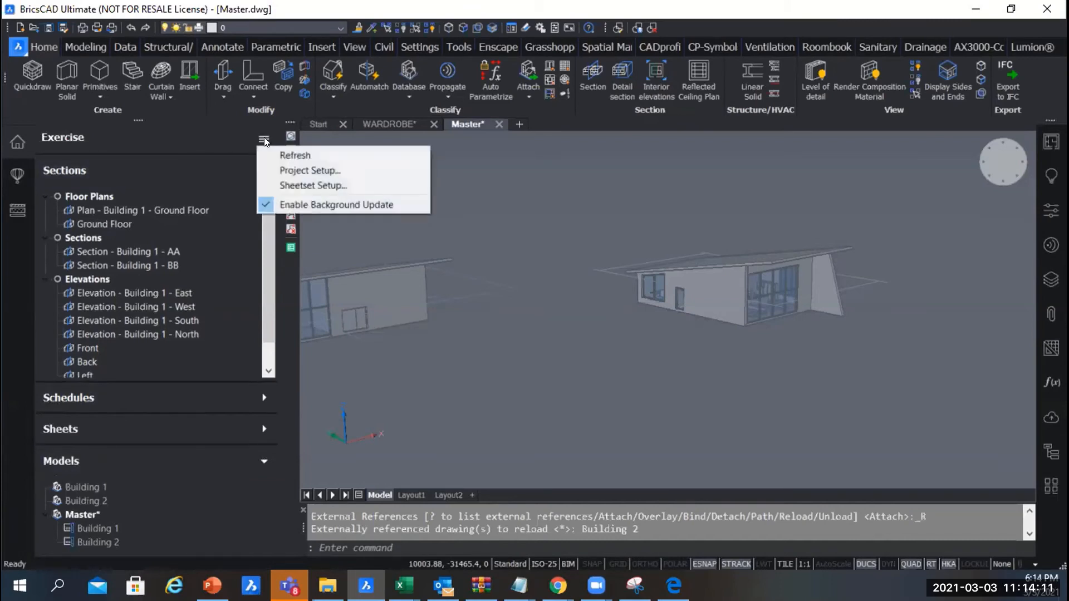
left_click(344, 184)
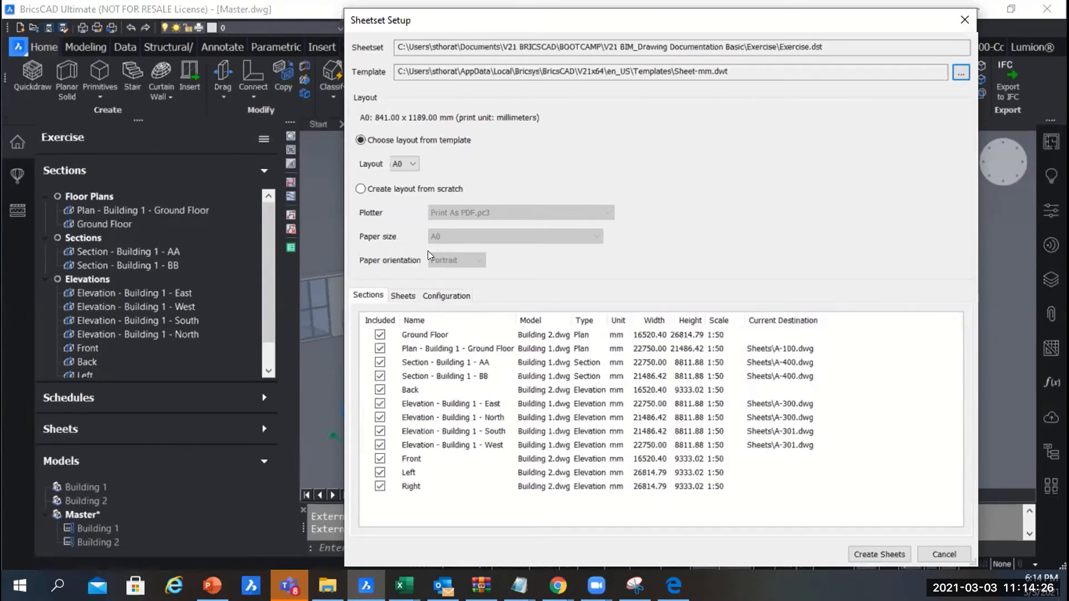
left_click(385, 190)
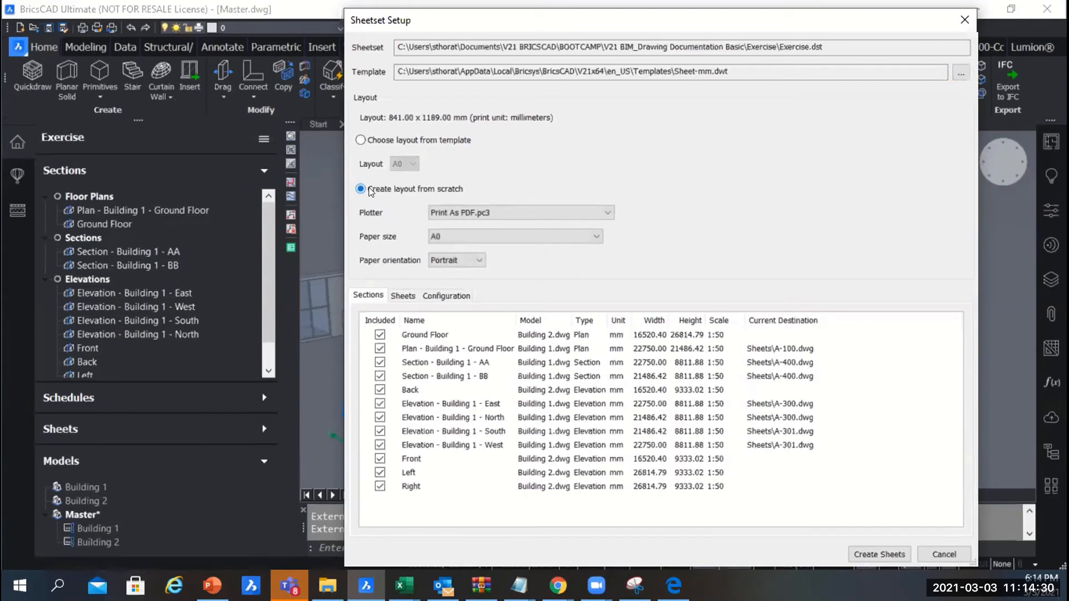
left_click(482, 238)
left_click(482, 260)
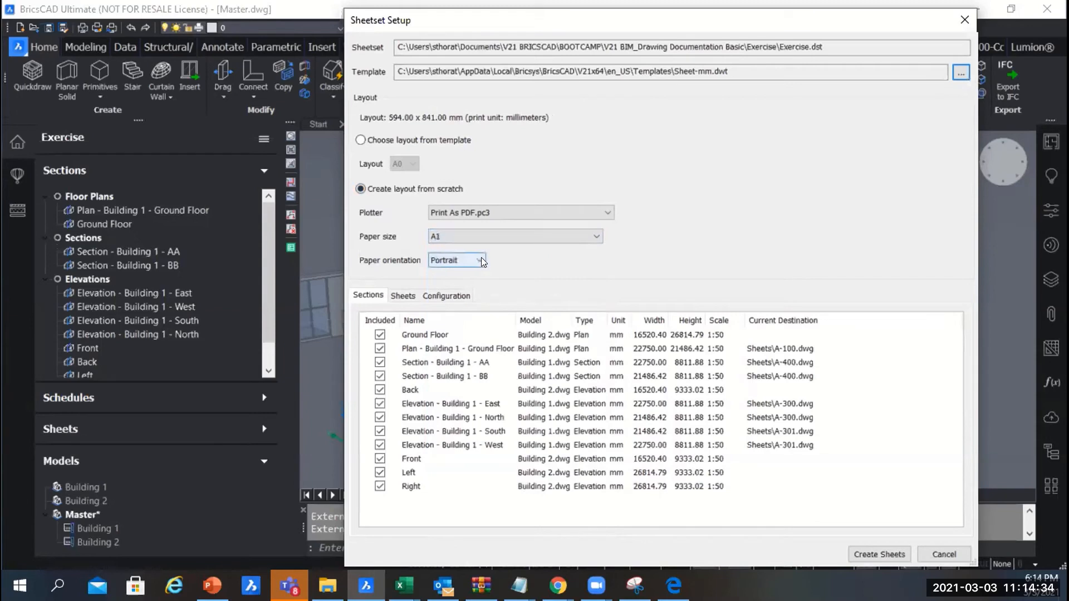
left_click(477, 262)
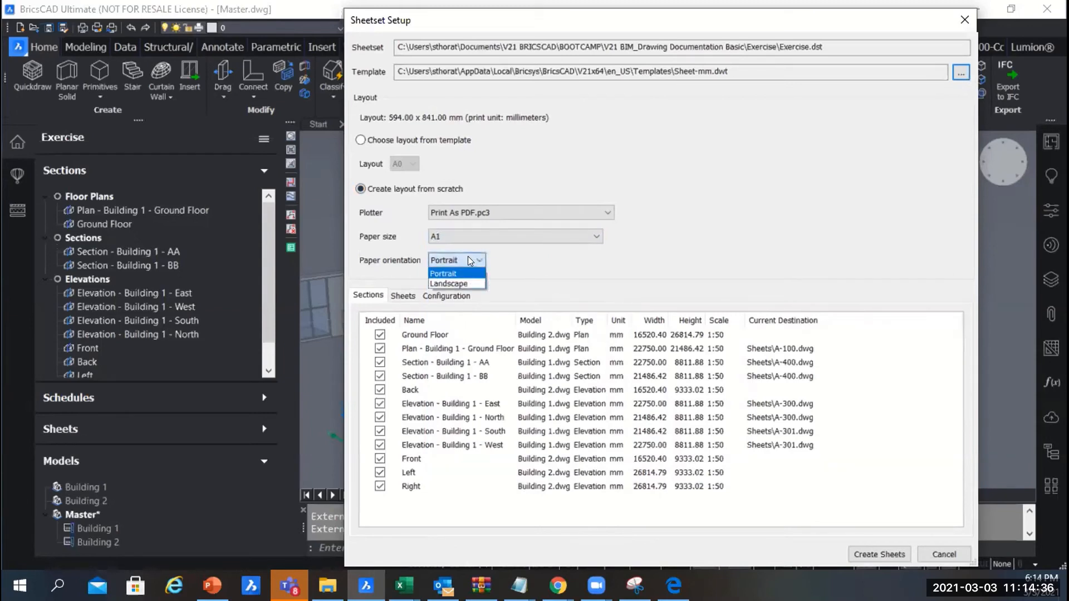
left_click(471, 283)
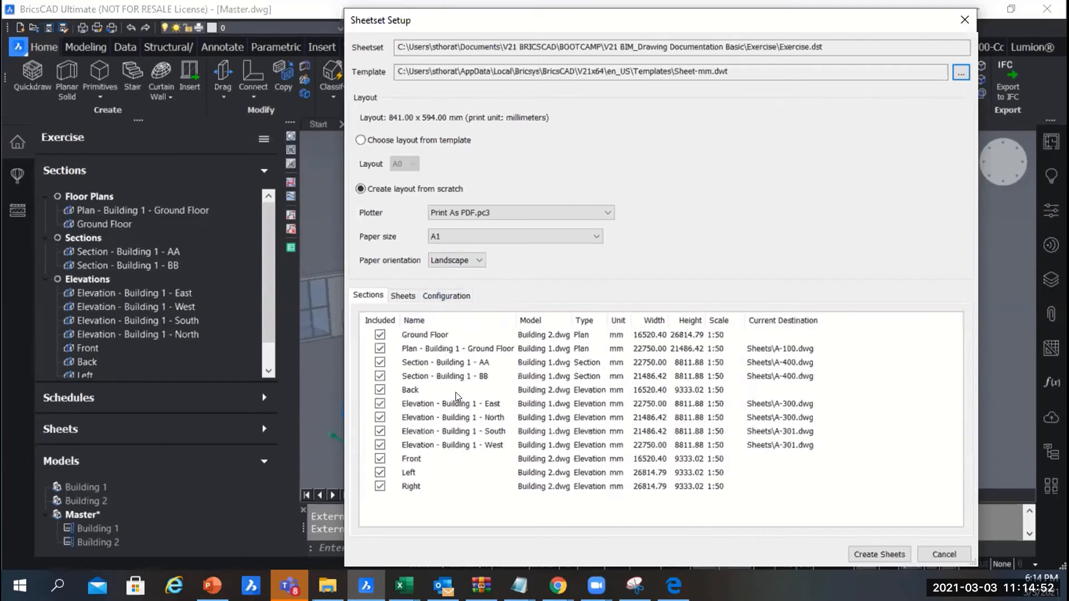
Step: Check the Building 1 sections AA and BB in the sheet set, and preview sheets A-101, A-302 and A-303
left_click(468, 371)
left_click(467, 363)
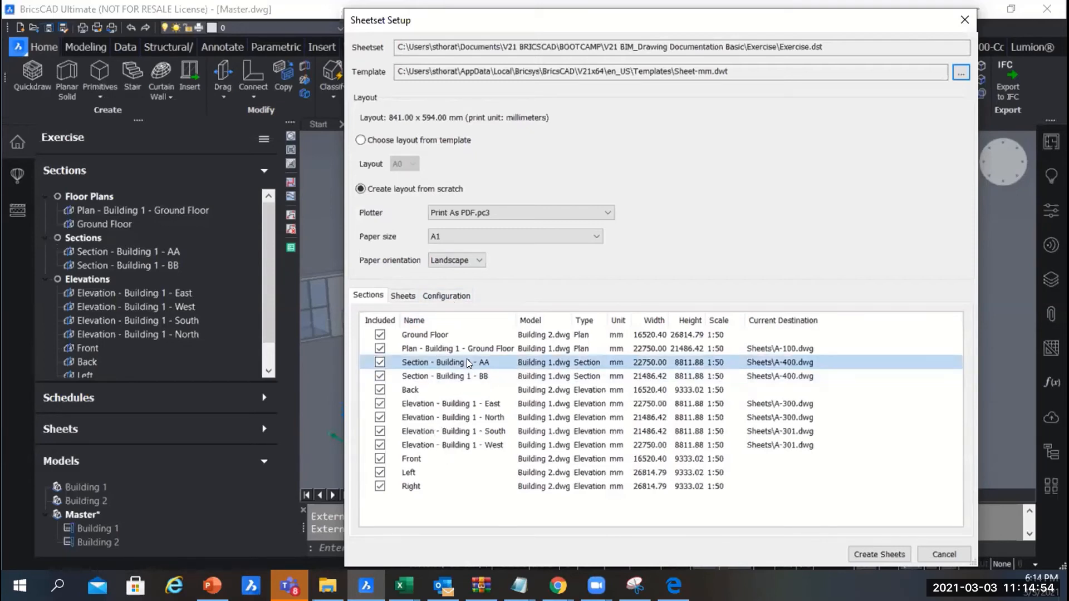
left_click(462, 376)
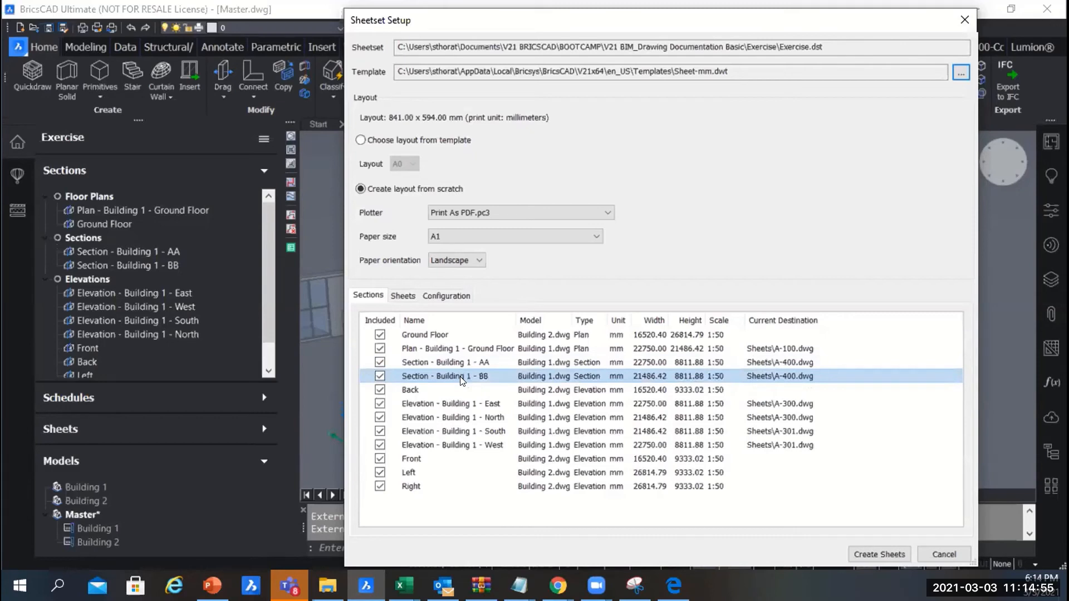
left_click(403, 297)
left_click(372, 328)
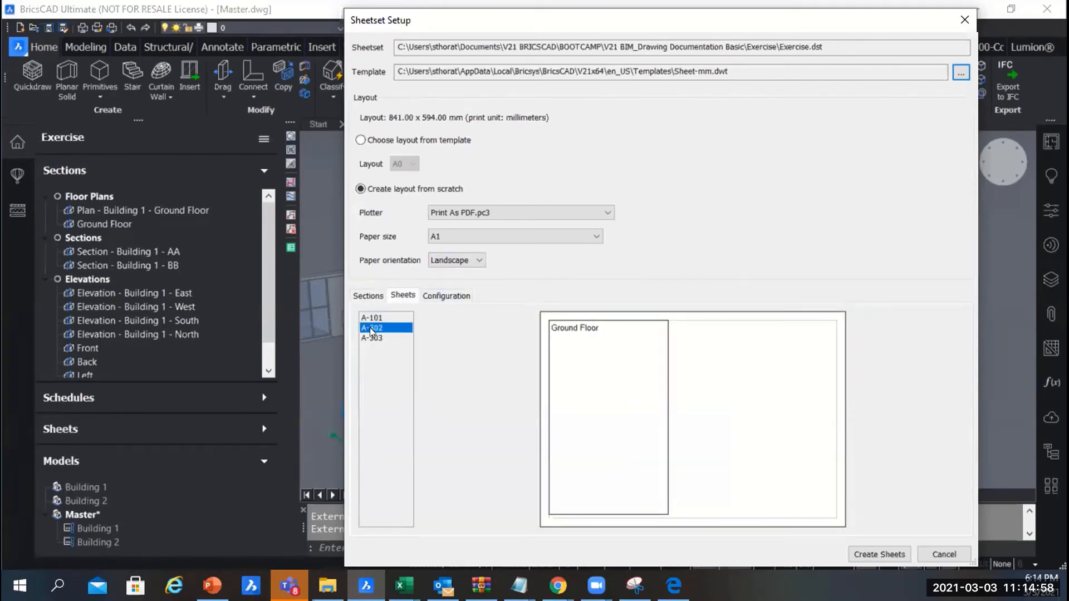
key("Down")
left_click(372, 319)
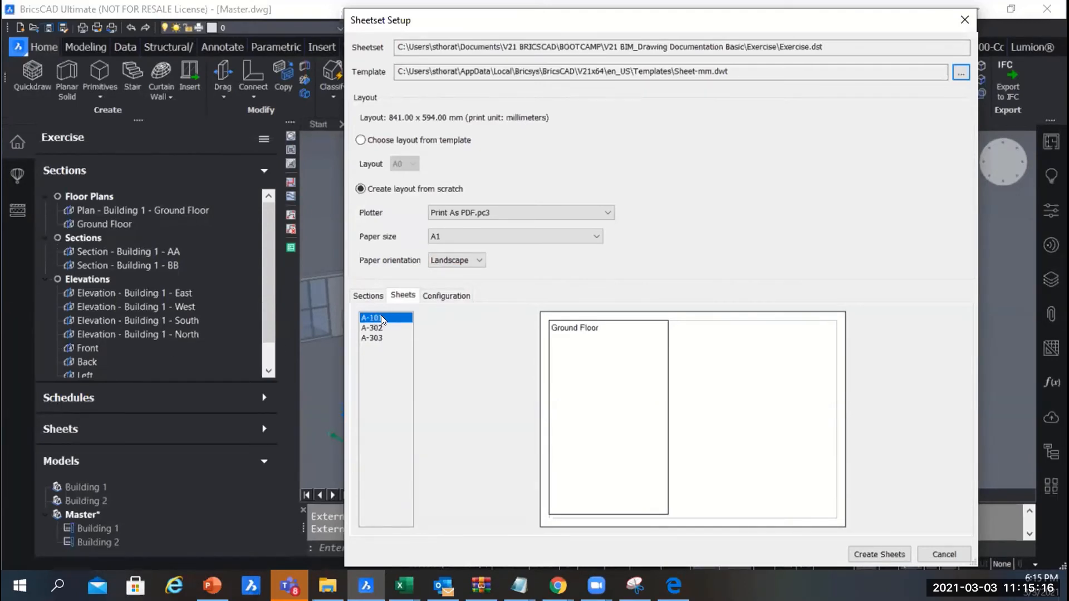
Step: Try a 1:20 scale for Building 2's Ground Floor plan and preview how it fits on sheet A-101
left_click(368, 295)
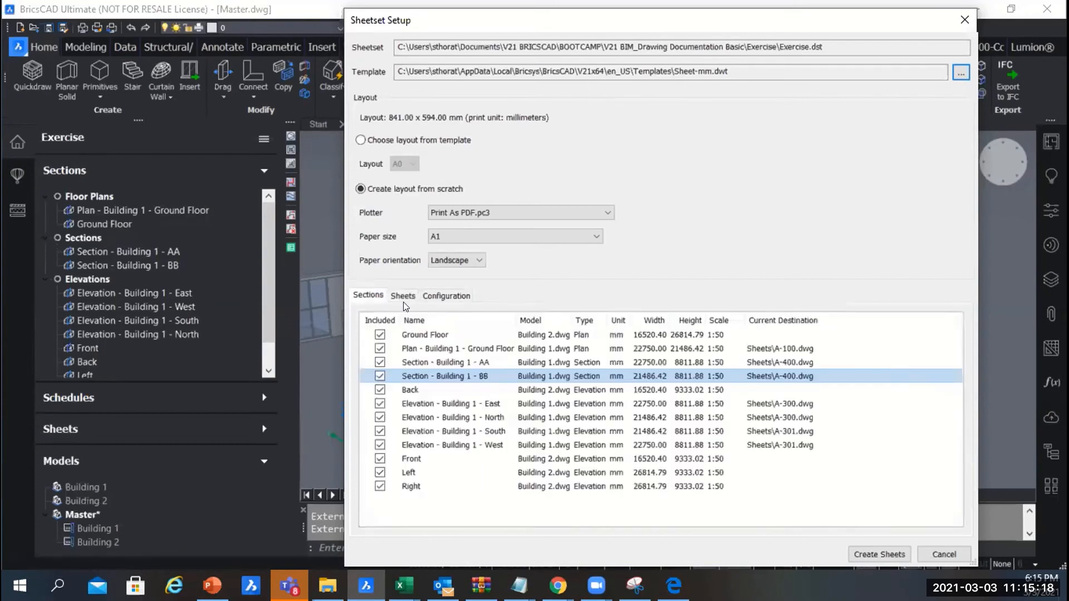
left_click(470, 336)
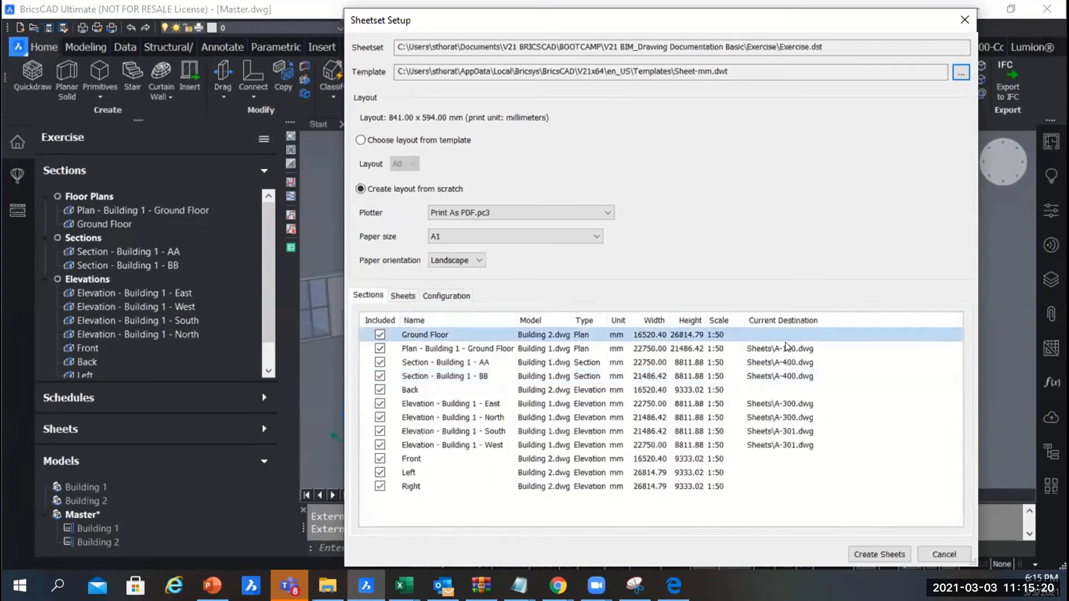
left_click(734, 335)
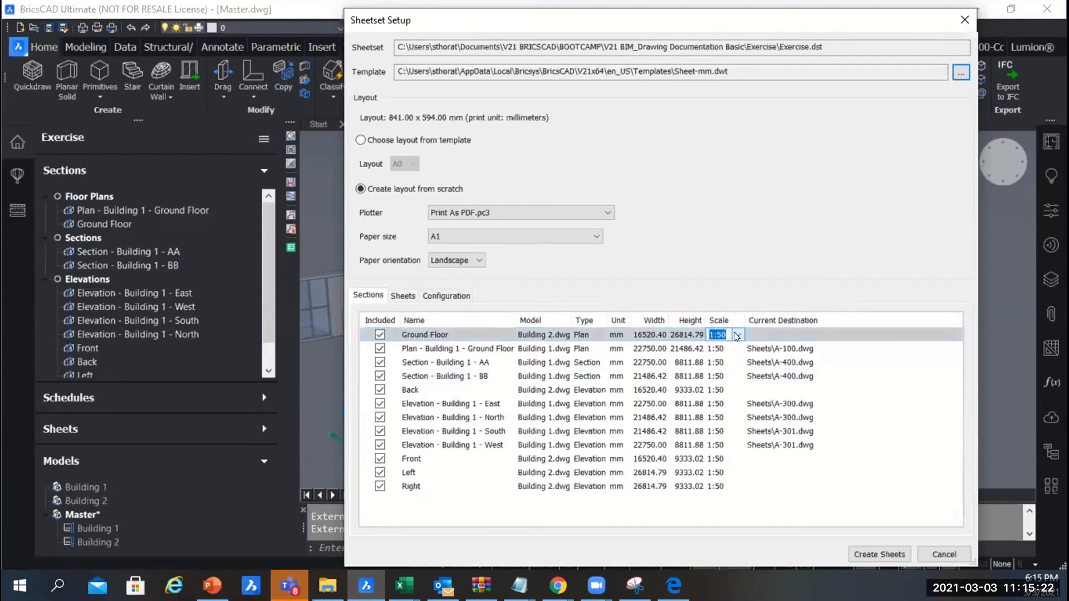
left_click(738, 335)
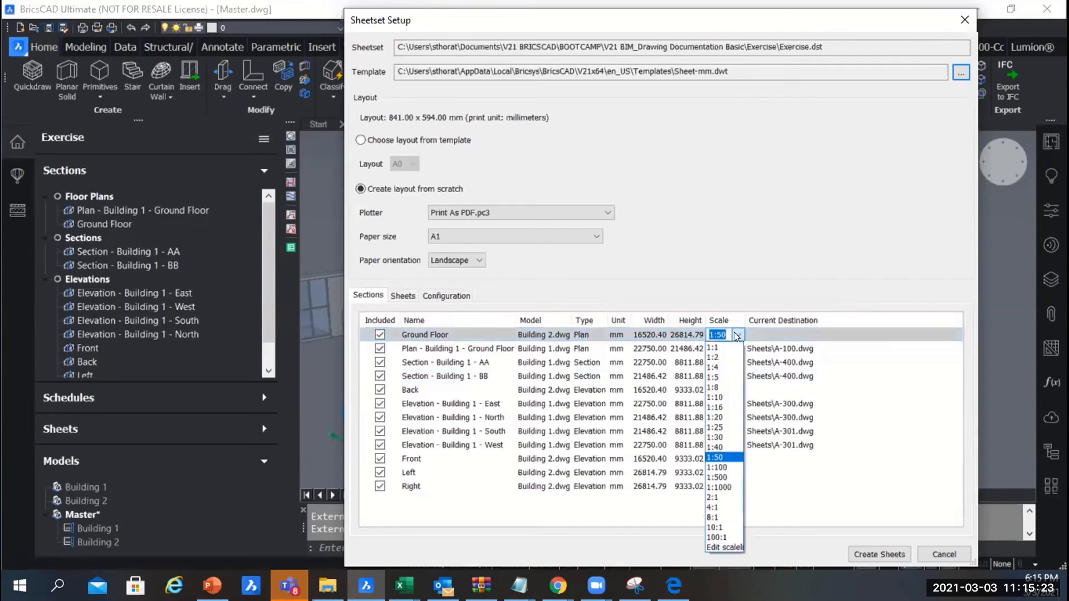
left_click(719, 417)
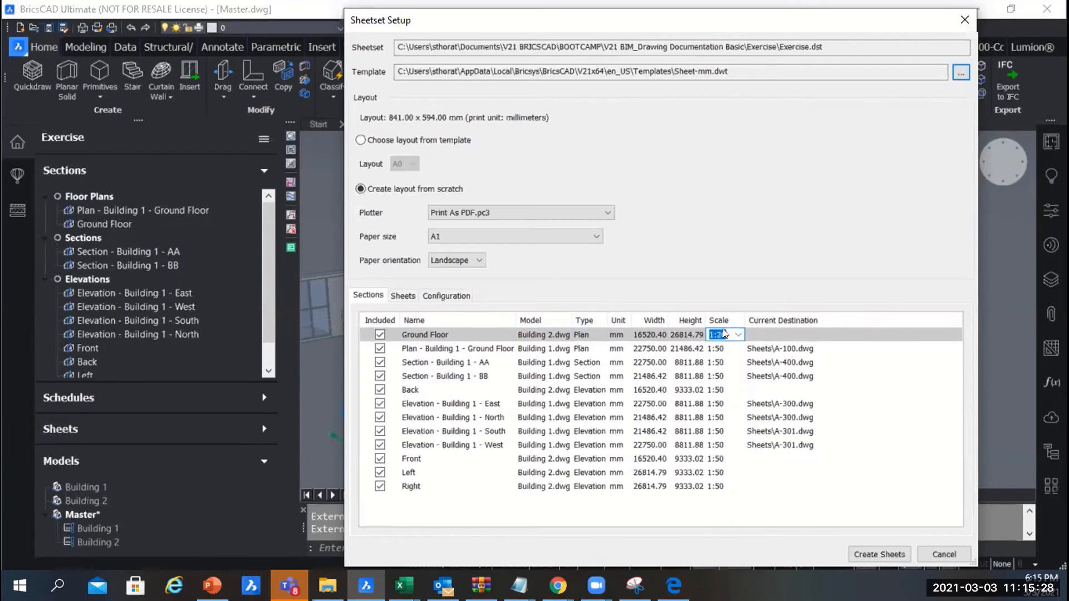
left_click(869, 362)
left_click(407, 297)
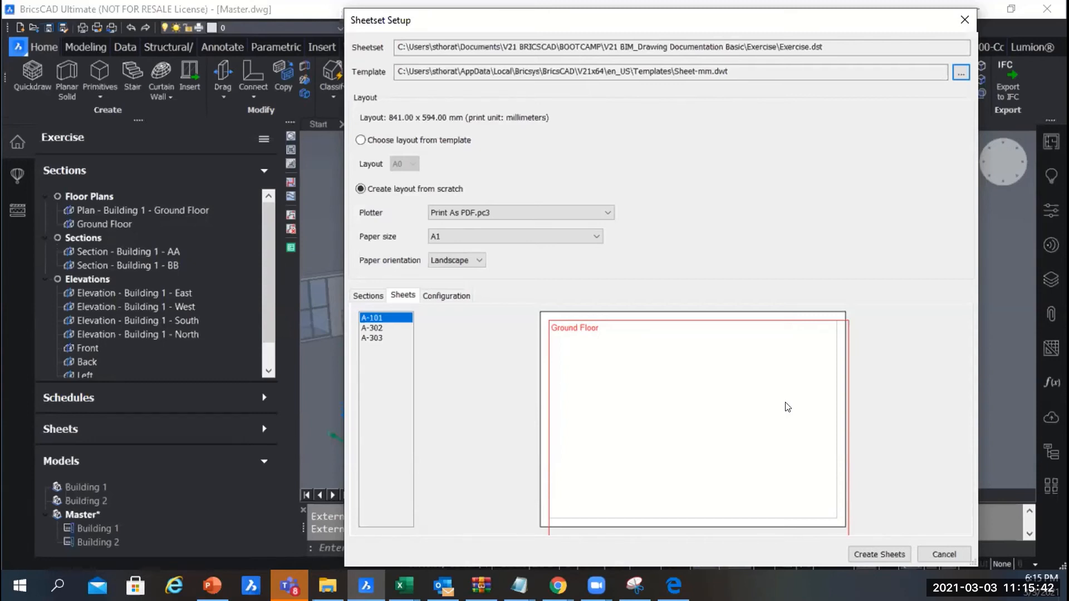
Step: Try a 1:40 scale for Building 2's Ground Floor plan and preview how it fits on sheet A-101
left_click(368, 294)
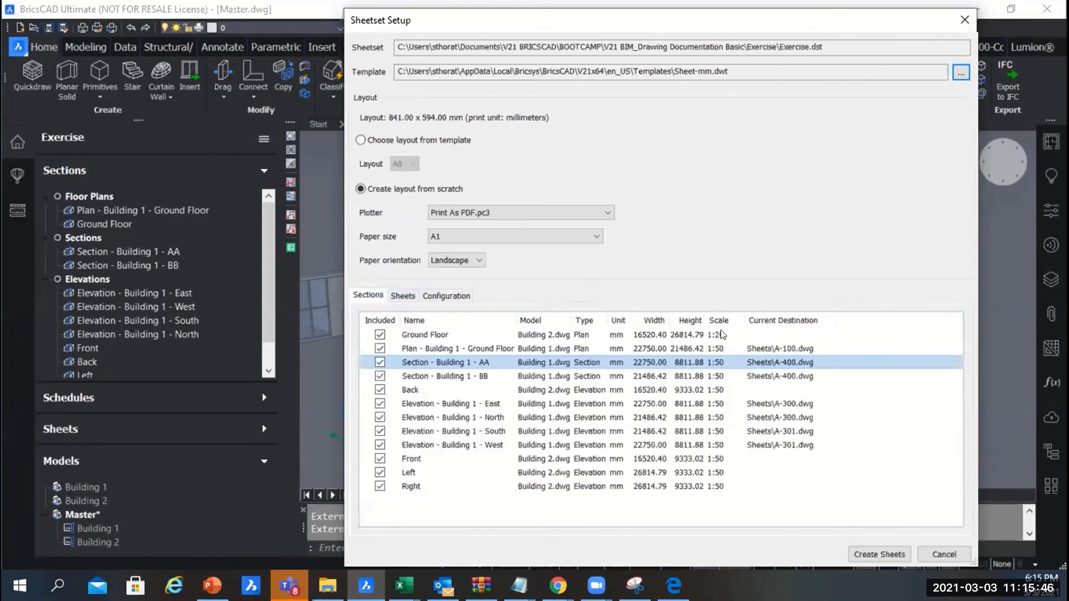
left_click(721, 333)
left_click(722, 333)
left_click(731, 333)
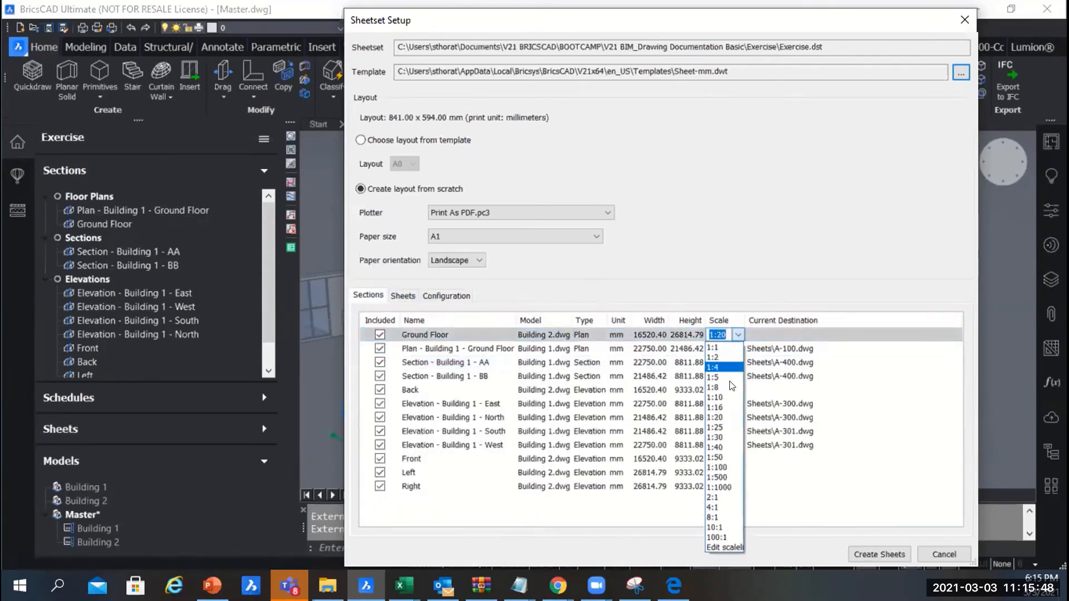
left_click(719, 448)
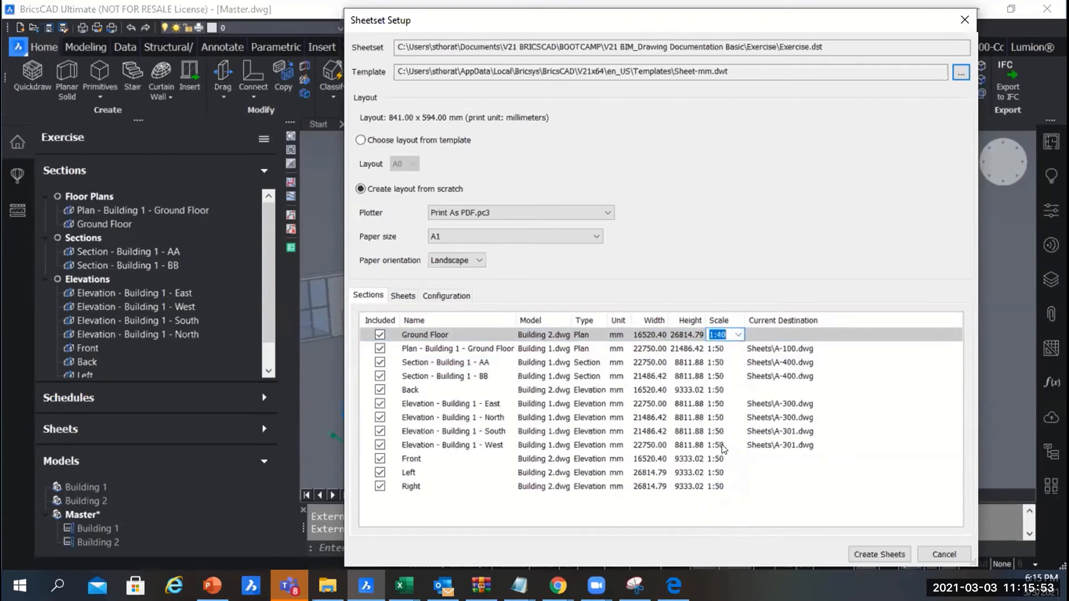
left_click(399, 295)
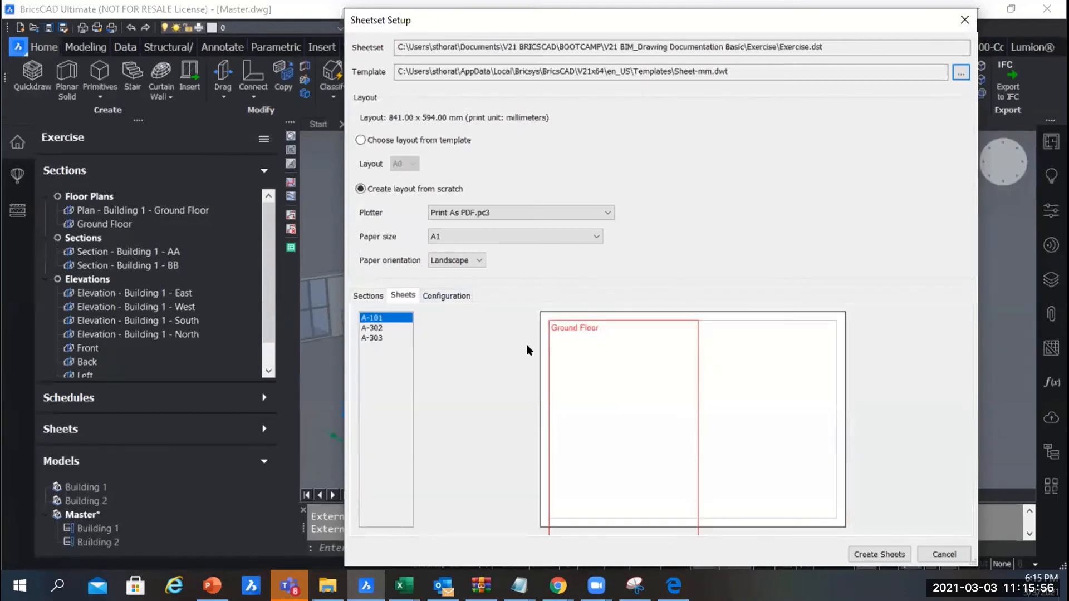
Step: Set Building 2's Ground Floor plan back to its original 1:50 scale and preview sheet A-101
left_click(367, 295)
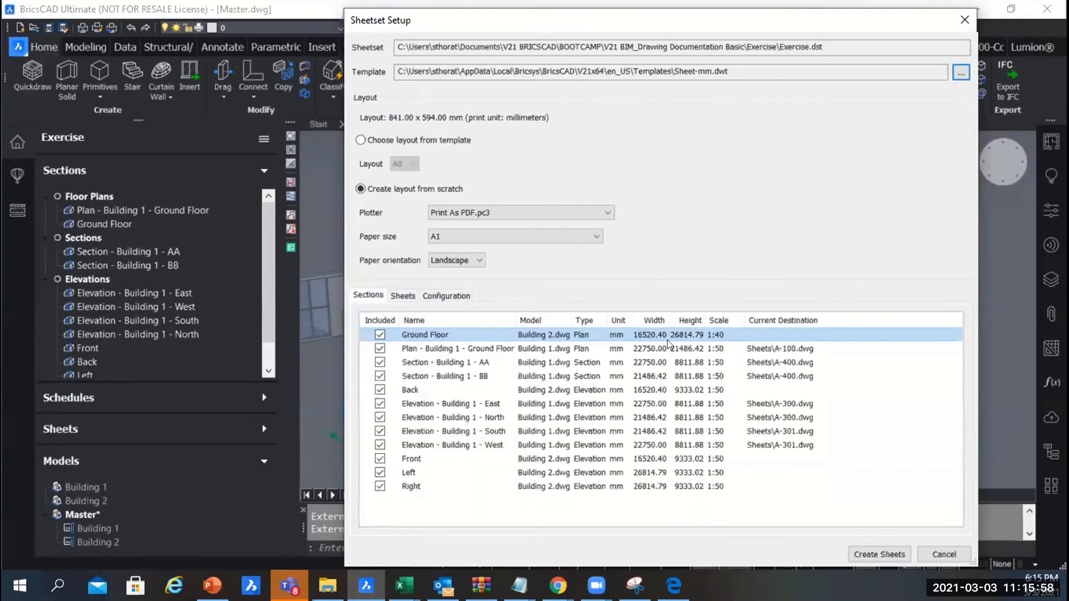
left_click(731, 333)
left_click(732, 332)
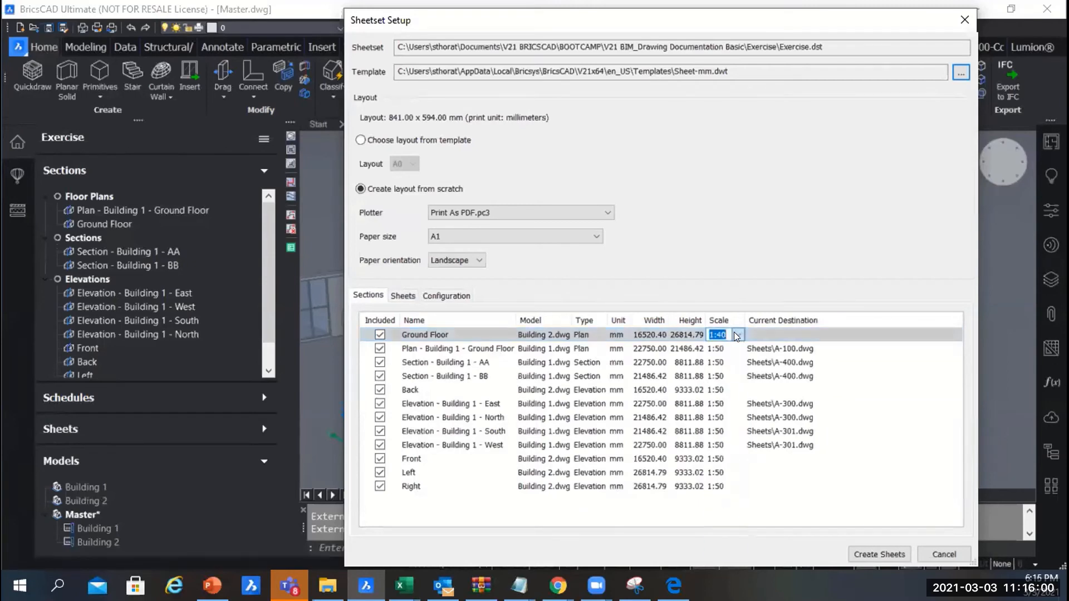
left_click(733, 332)
left_click(716, 427)
left_click(398, 292)
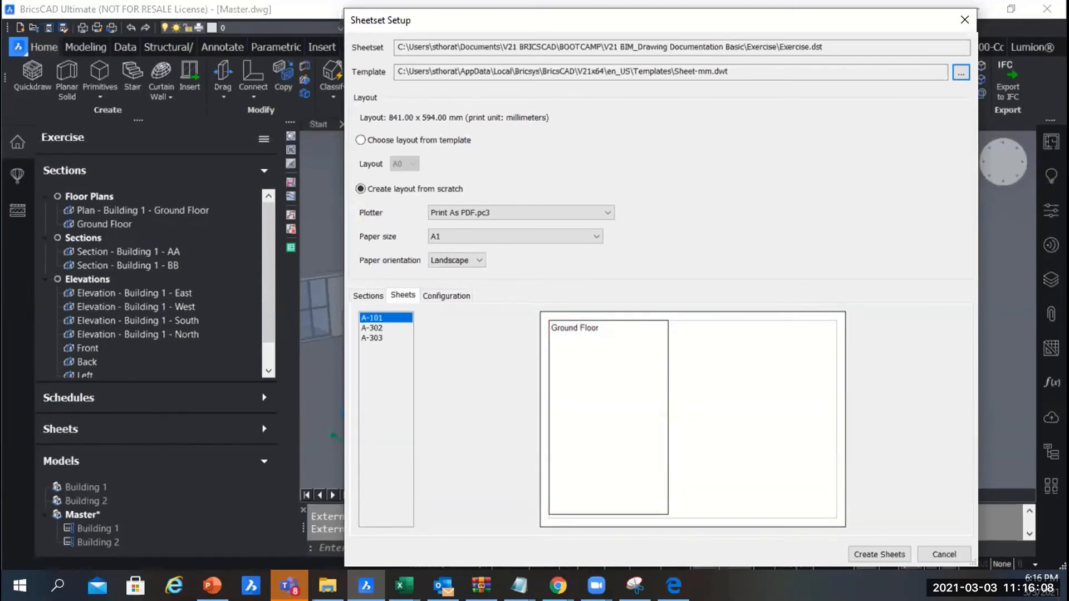
Step: Review the sheet numbering and margin configuration, and create Building 2's sheets A-101, A-302 and A-303
left_click(448, 294)
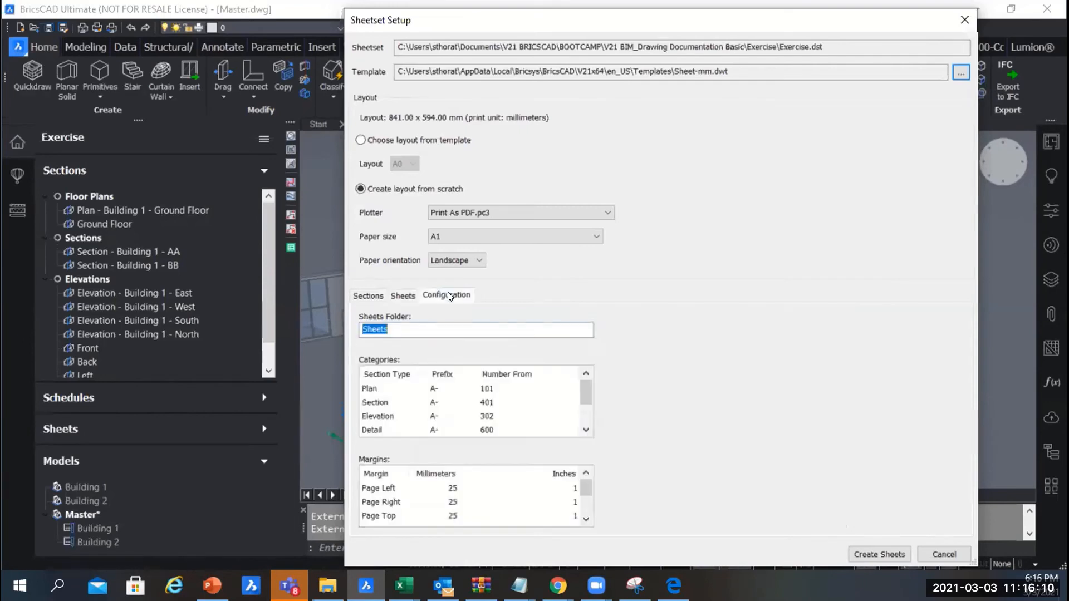
left_click(398, 295)
left_click(373, 295)
left_click(440, 296)
left_click(406, 295)
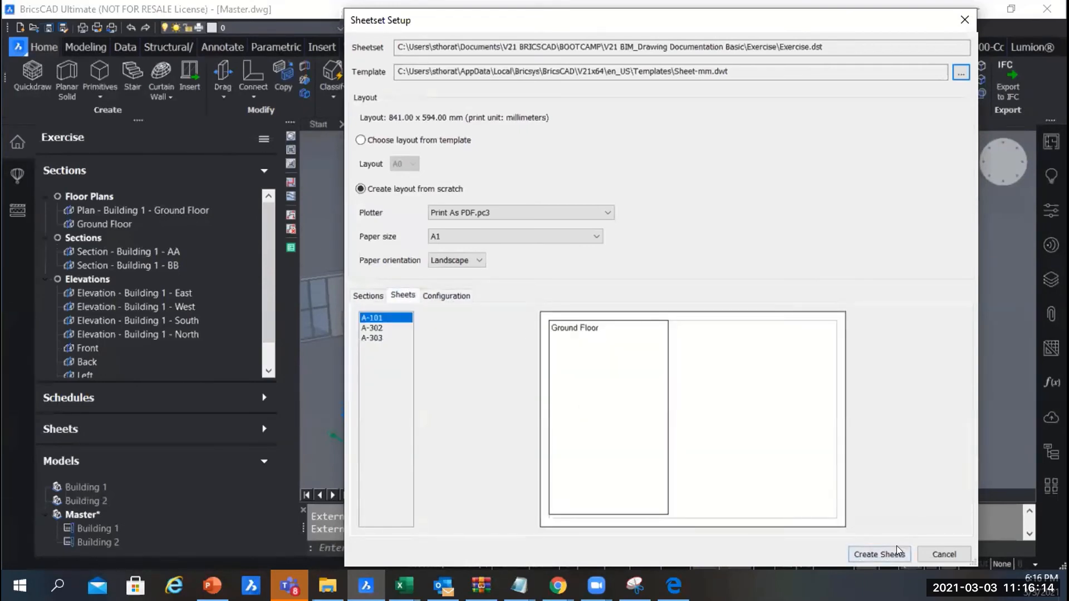
left_click(873, 555)
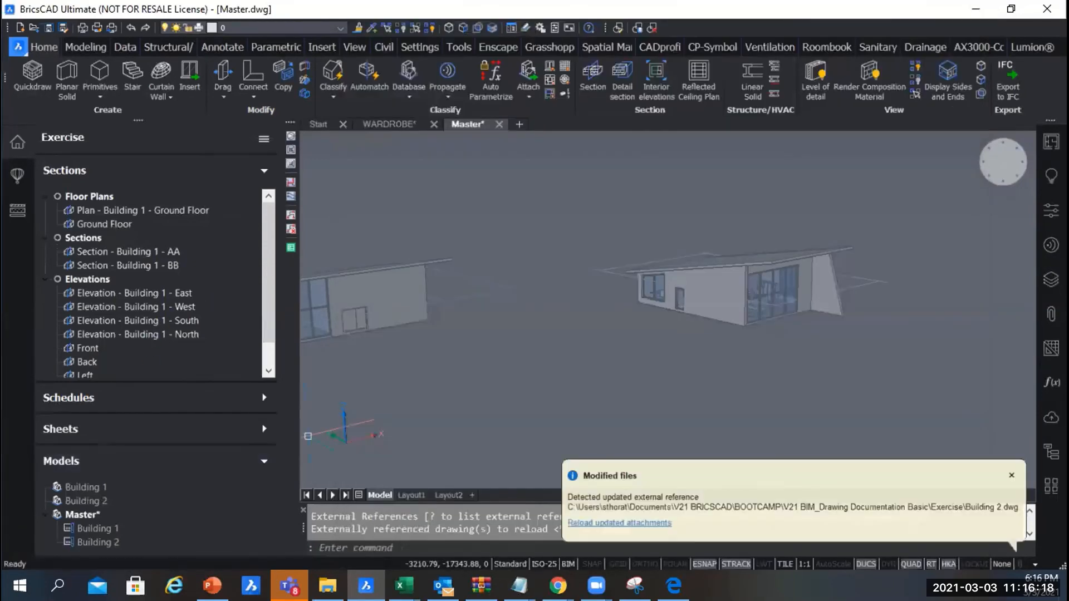
Step: Check the newly created sheets A-101, A-302 and A-303 in the project's sheet list
left_click(261, 429)
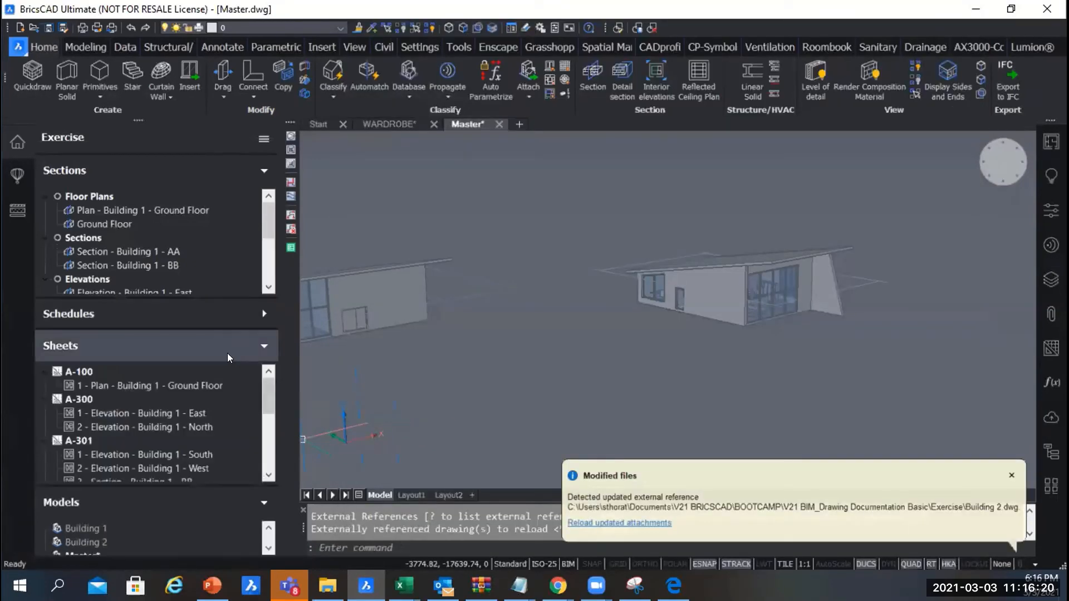
left_click(265, 168)
scroll(229, 293, "down", 2)
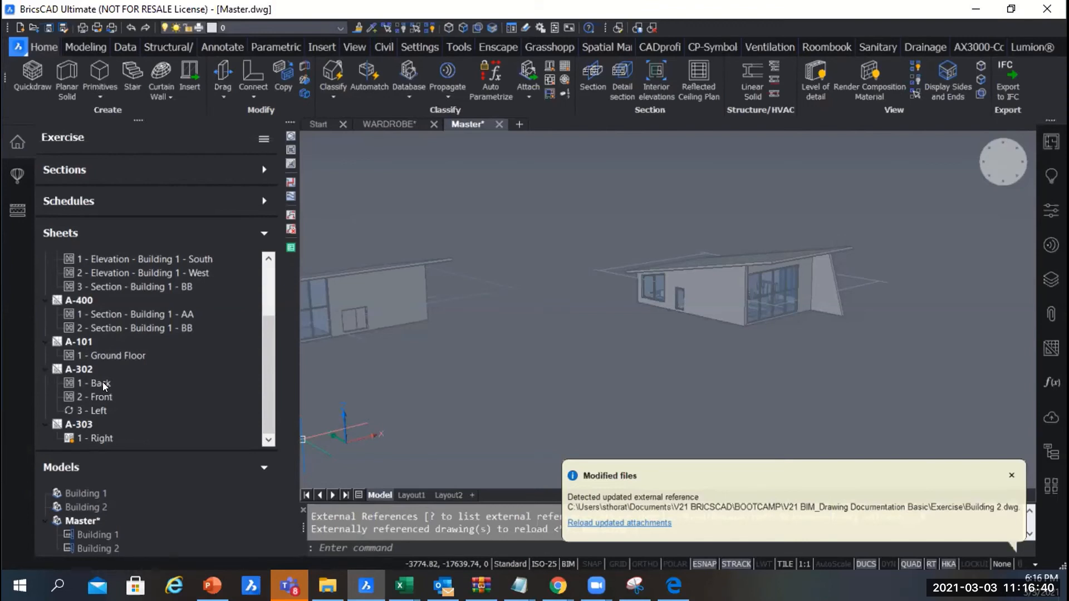
left_click(263, 139)
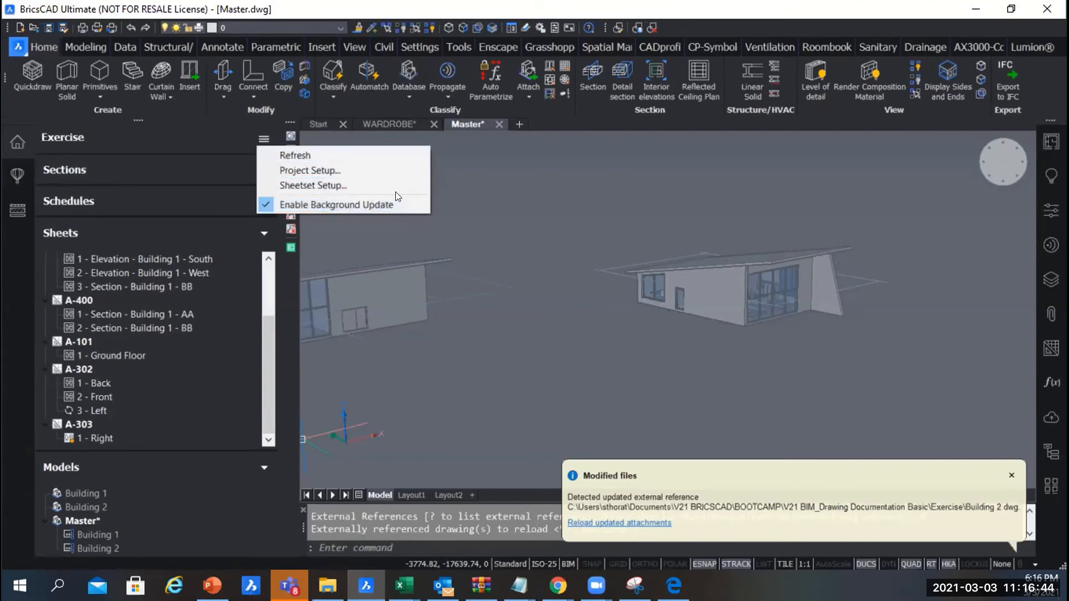
left_click(90, 396)
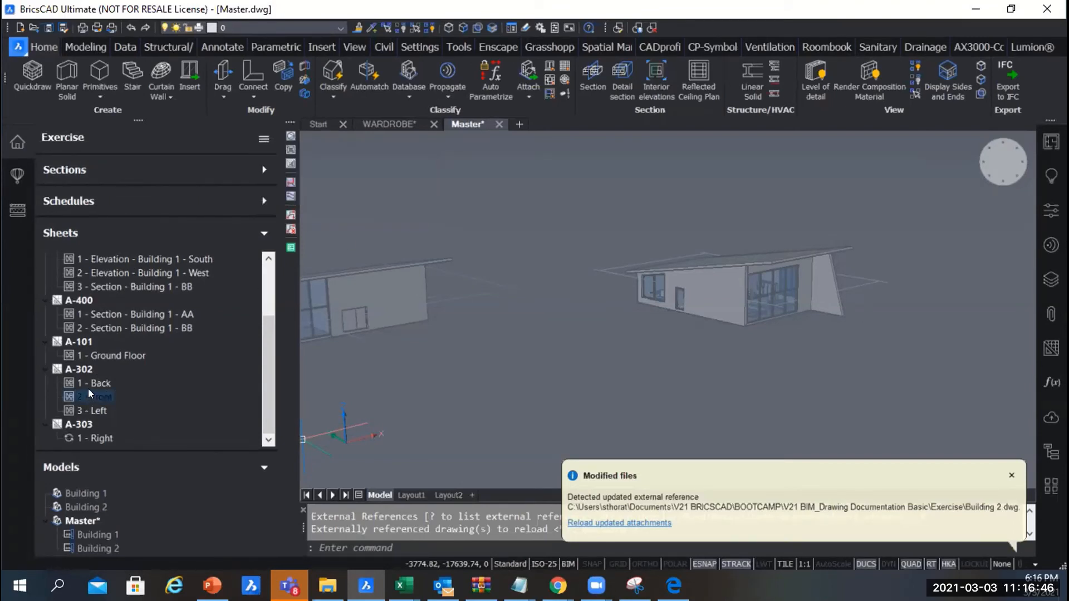
double_click(87, 370)
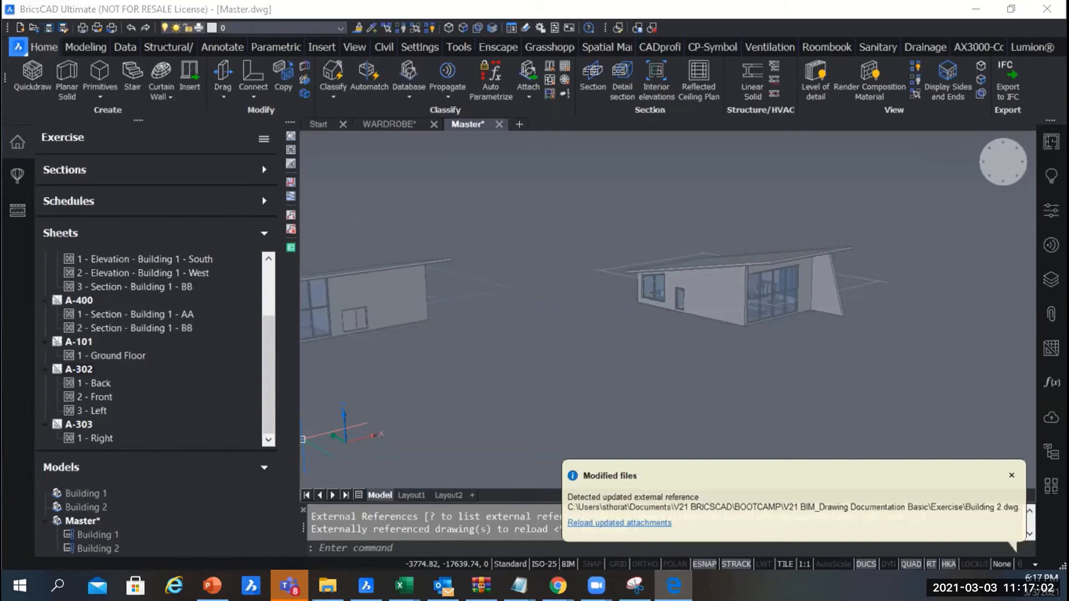
Step: Display the section result of Building 2's Ground Floor plan on sheet A-101, and hide the sheet set details
left_click(143, 327)
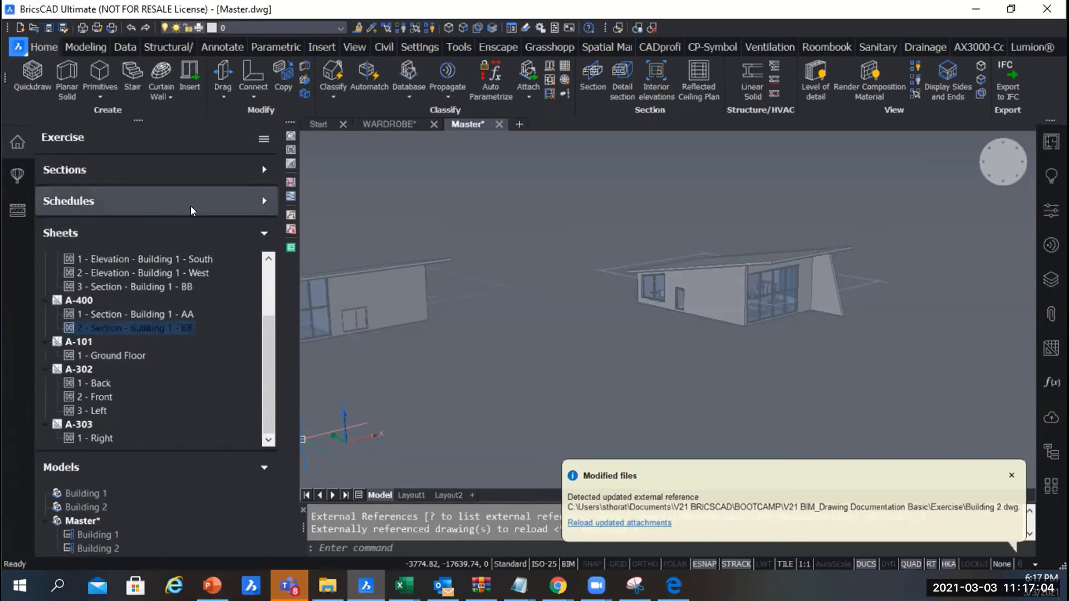
left_click(259, 233)
left_click(258, 167)
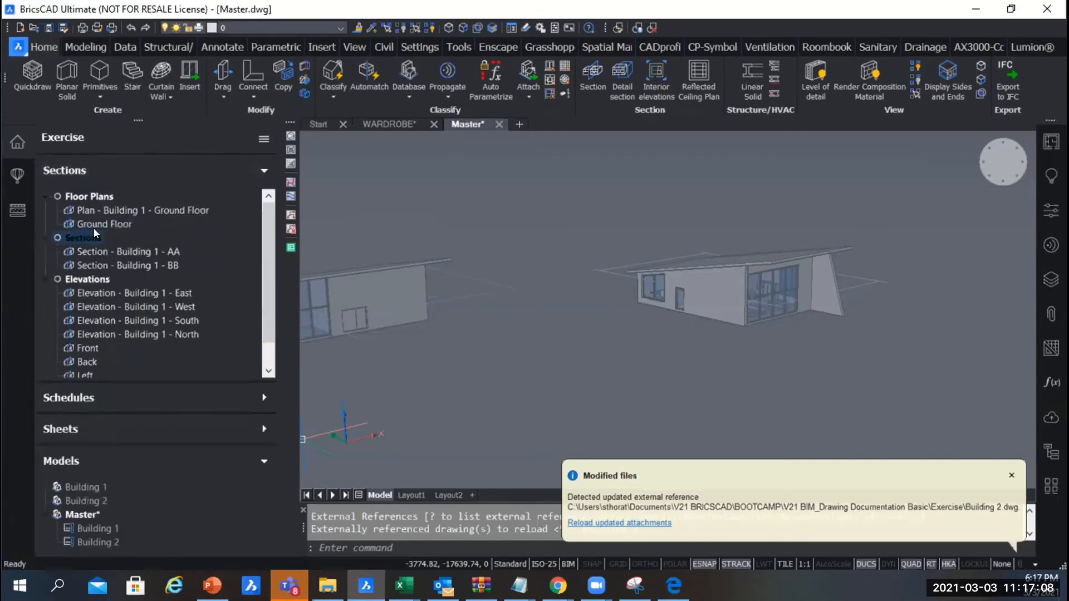
right_click(93, 220)
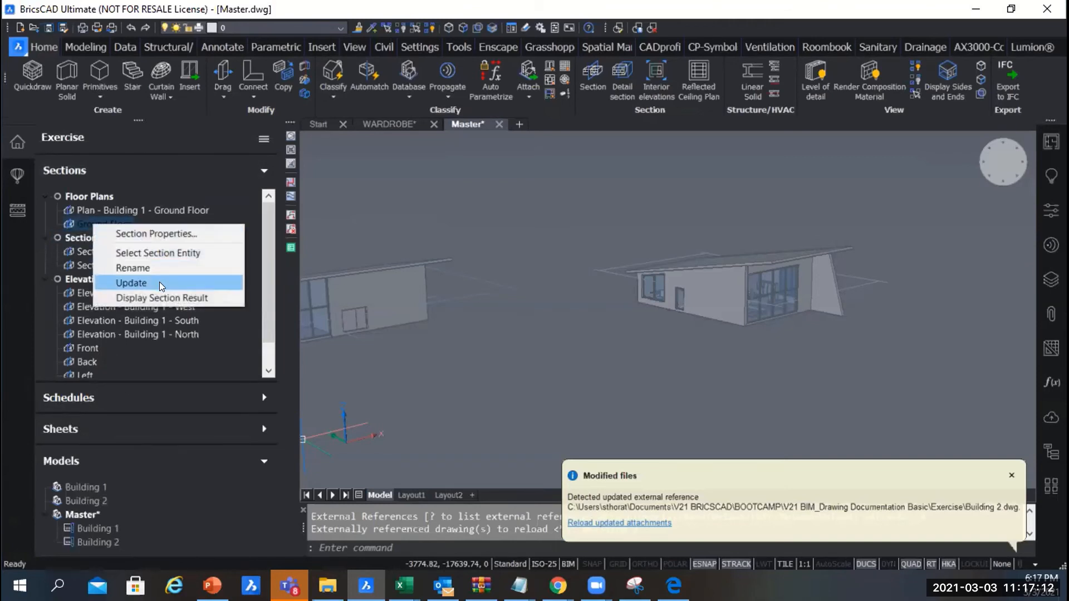
left_click(195, 298)
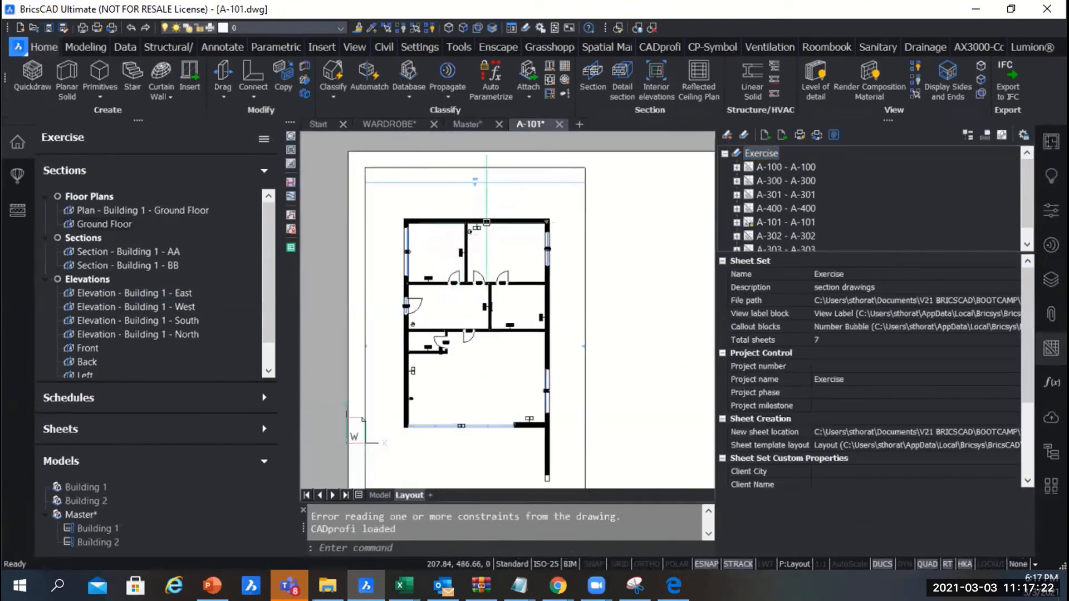
scroll(448, 197, "down", 1)
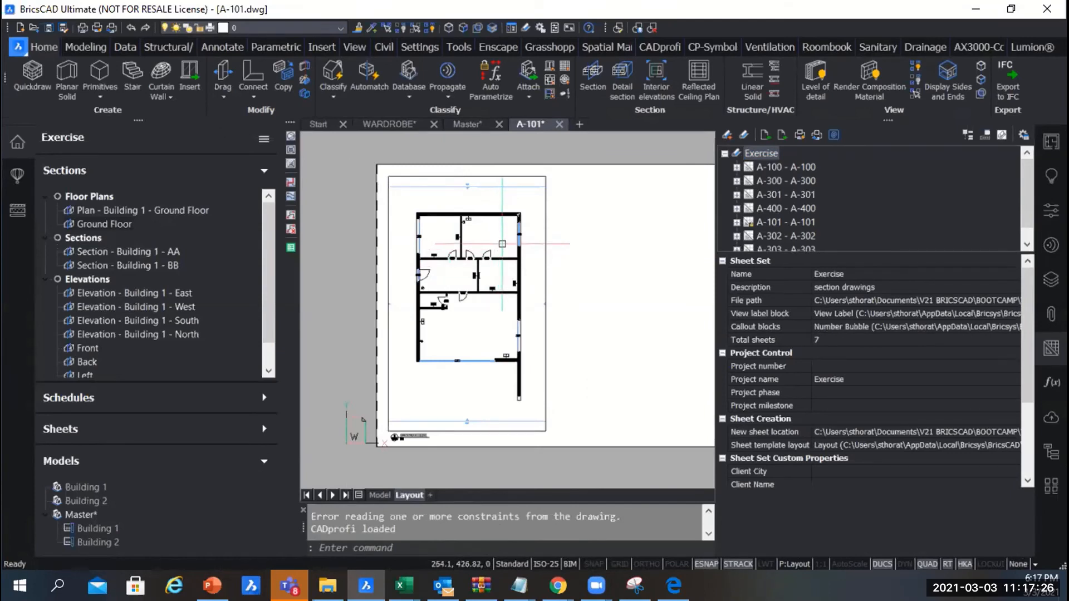
left_click(1051, 349)
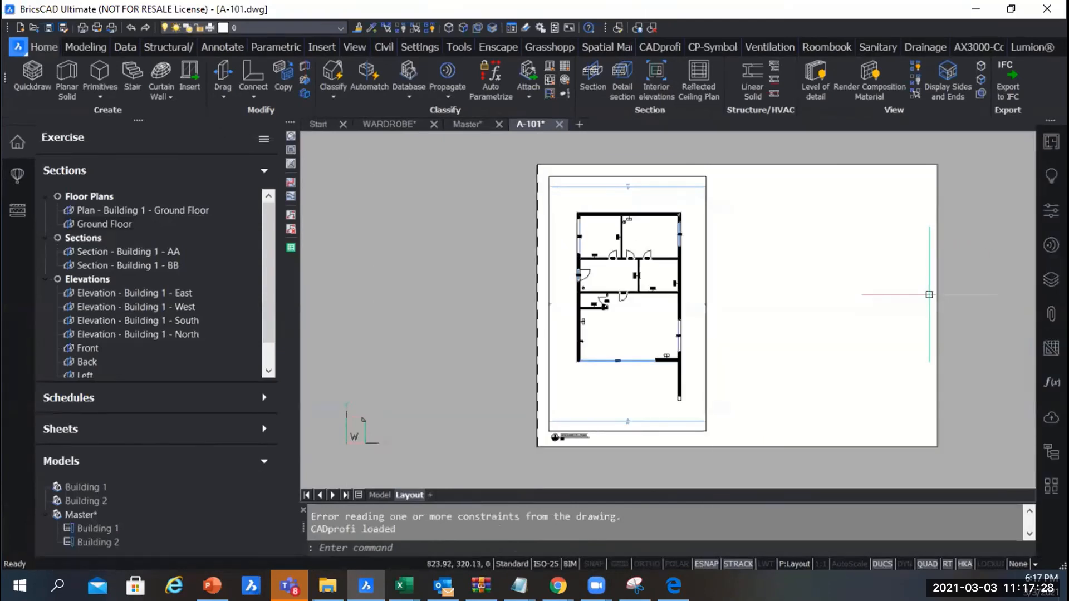
Step: Examine the wall hatching and the wall, door and window tags on the A-101 ground floor plan
key("alt+Tab")
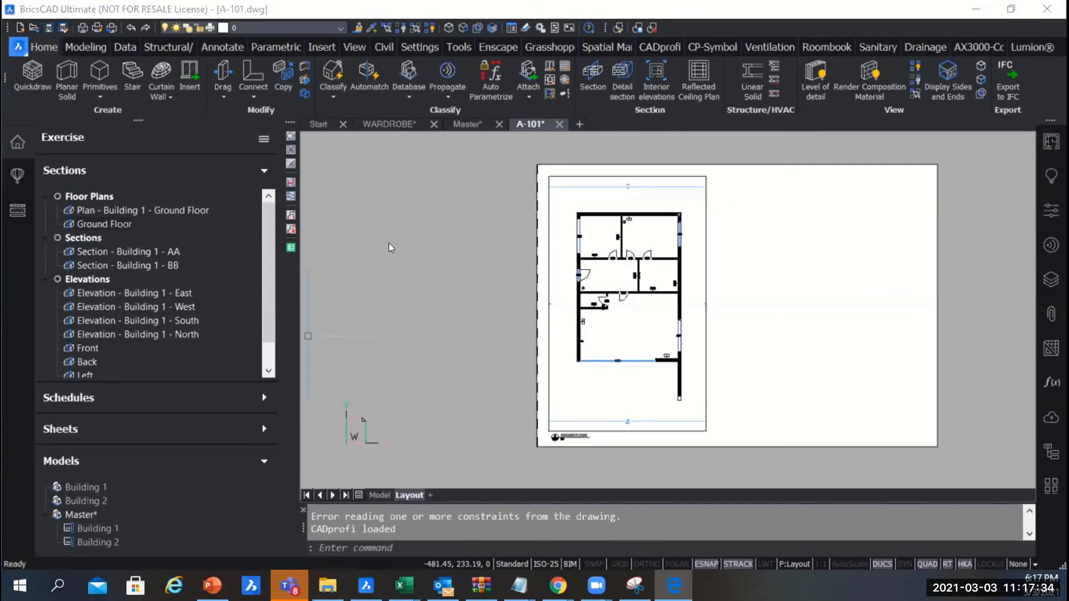
scroll(633, 215, "up", 5)
scroll(632, 214, "up", 4)
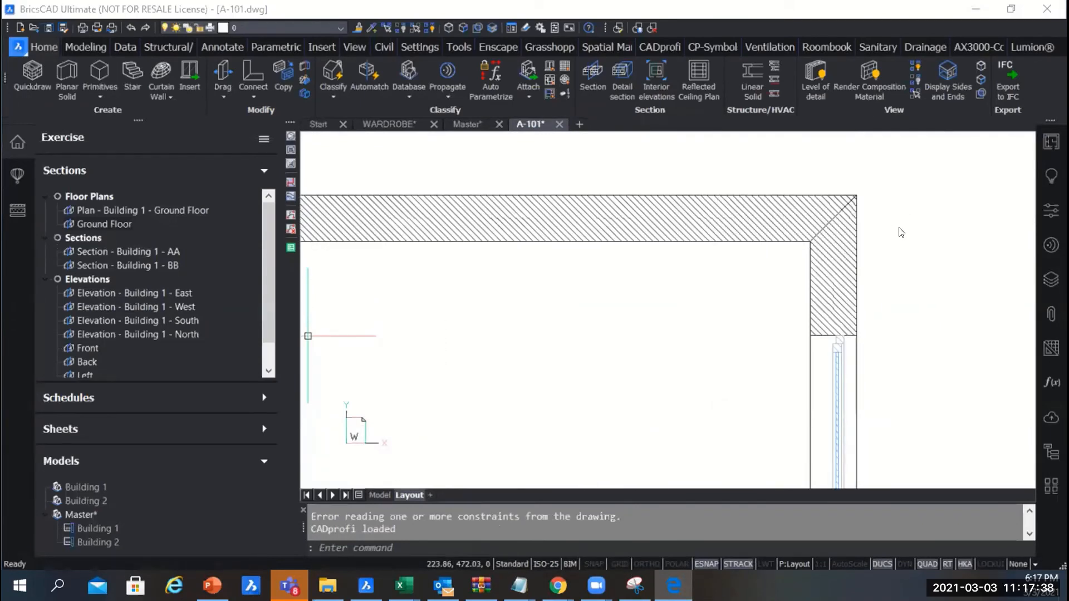
scroll(676, 212, "down", 5)
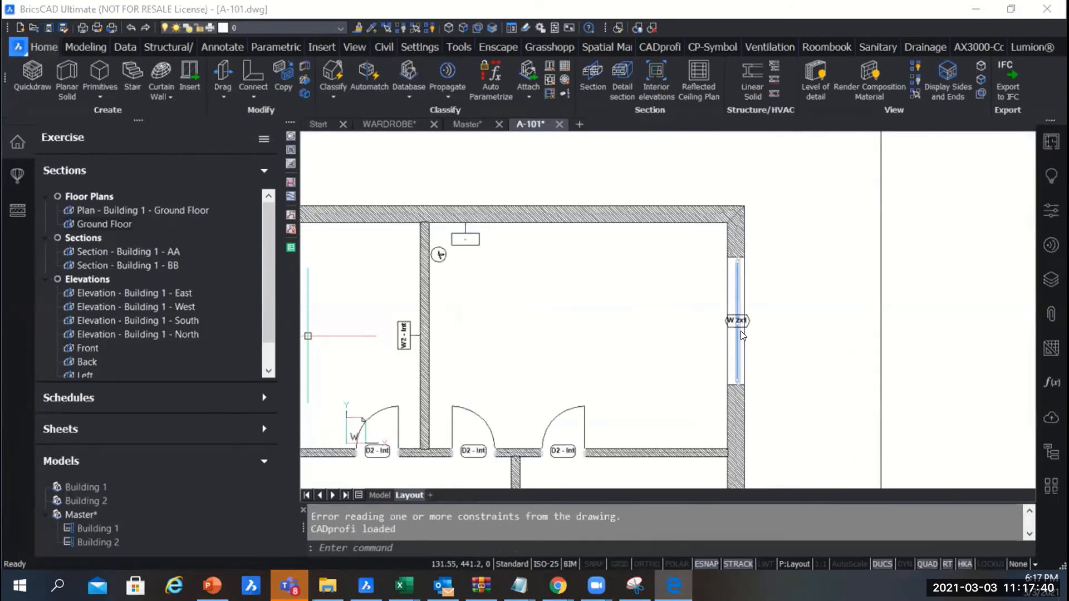
scroll(649, 381, "up", 5)
scroll(652, 365, "down", 5)
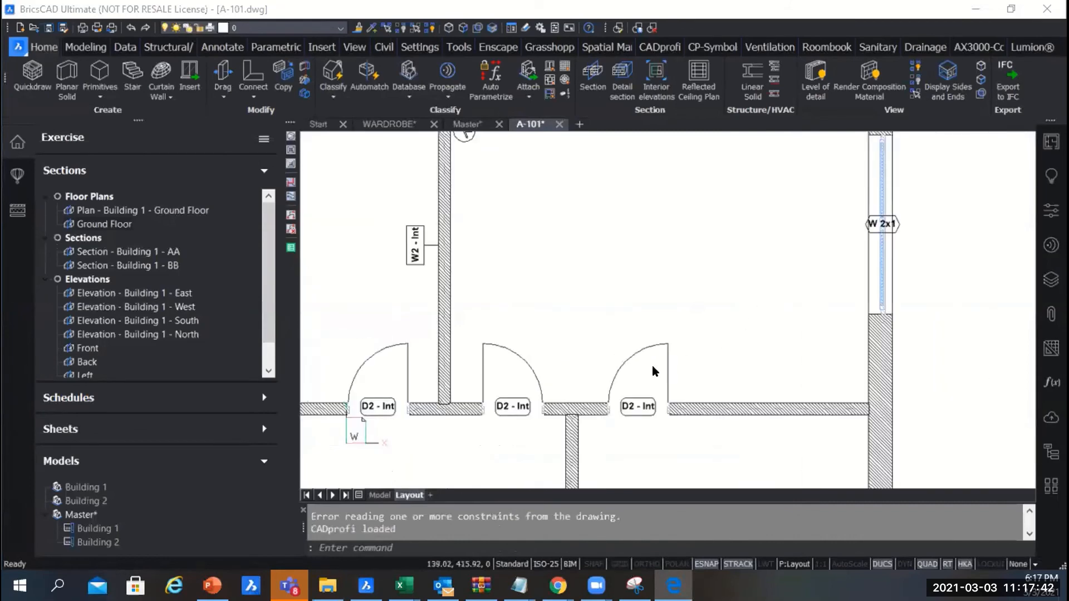
scroll(501, 240, "up", 3)
scroll(900, 338, "up", 3)
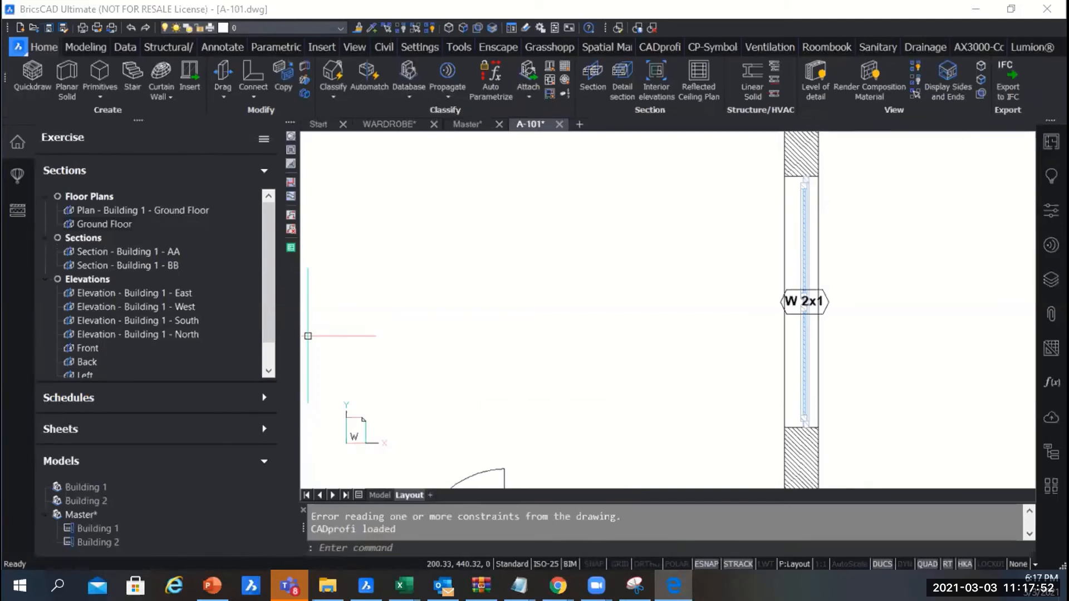
scroll(623, 282, "down", 5)
scroll(572, 306, "up", 2)
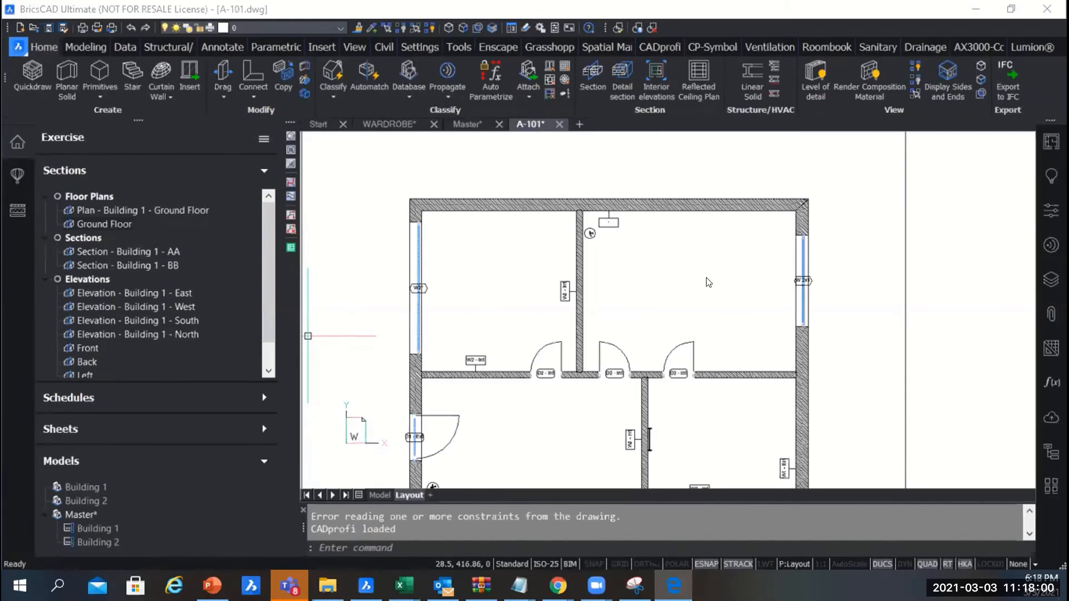
Step: Filter the layers by BRX_2D and turn on Background_BRX_2D_Symbols, Boundary_BRX_2D_Symbols and BRX_2D_Symbols
left_click(1050, 284)
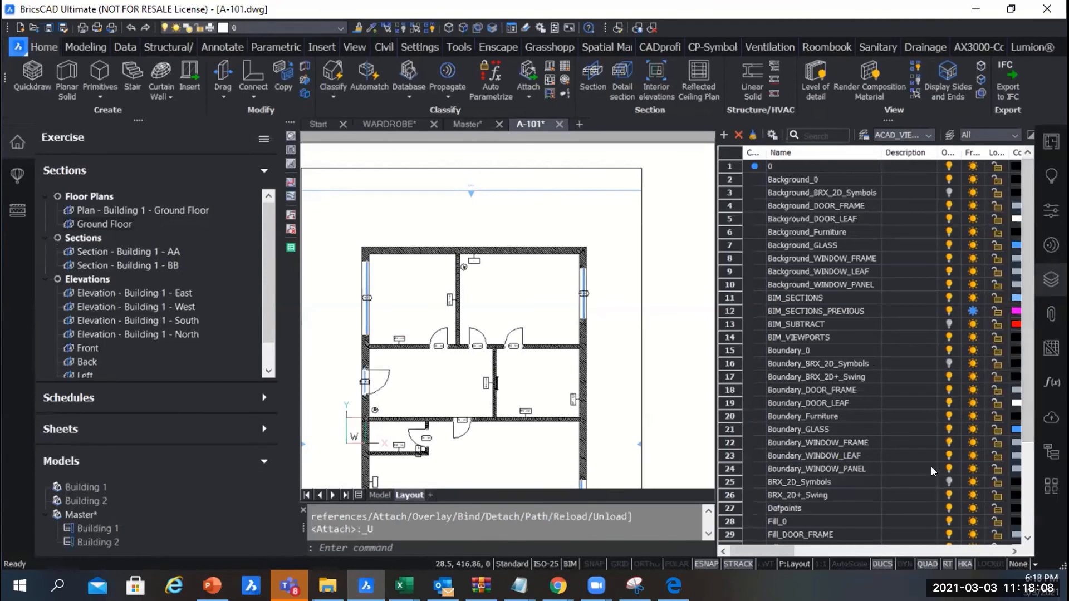
left_click(811, 133)
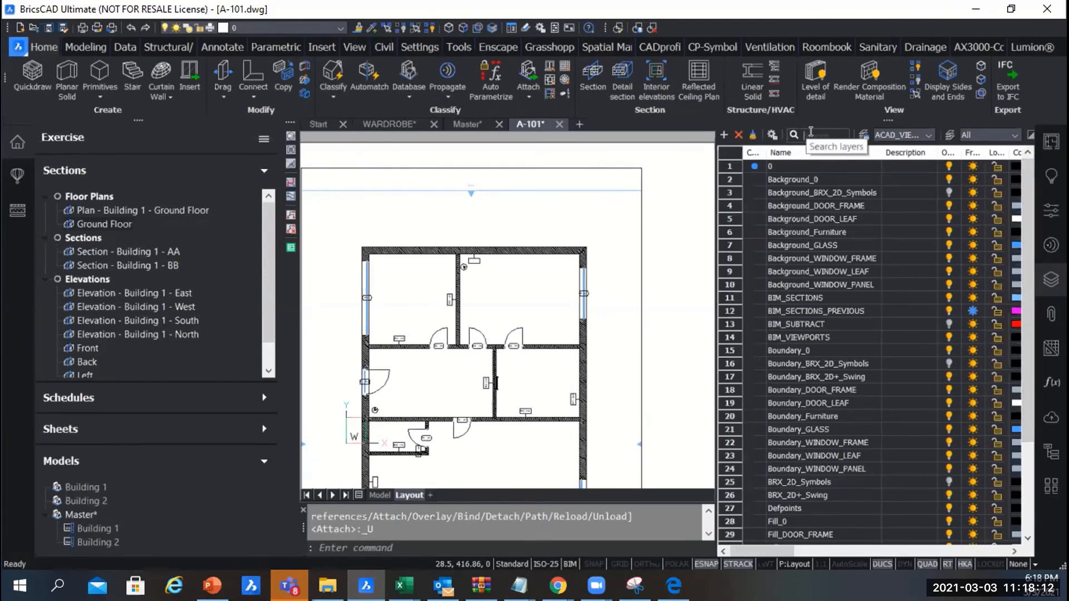
type("2d")
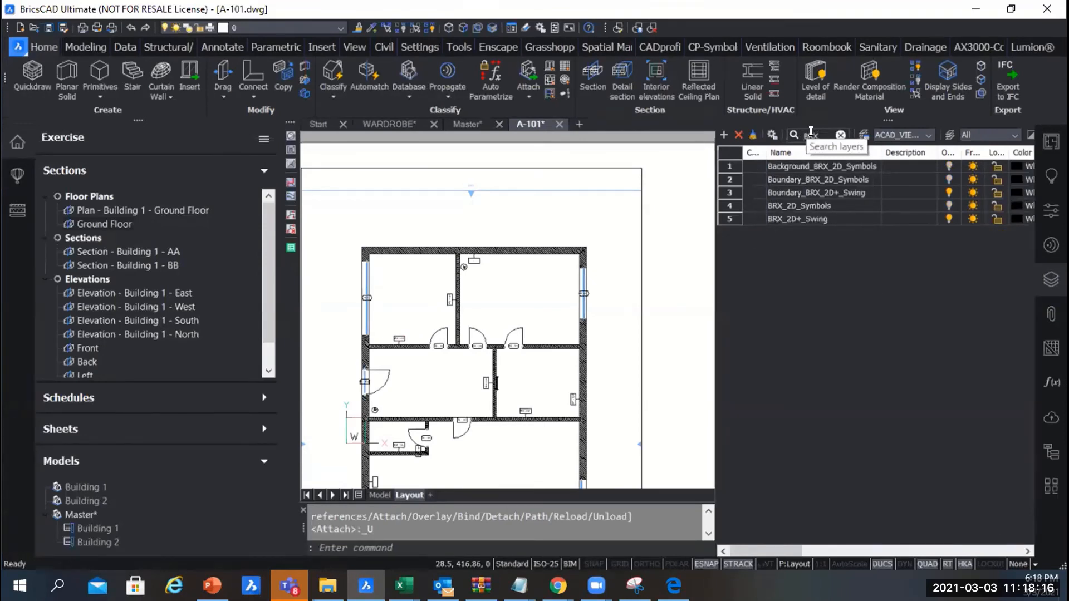
type("2D")
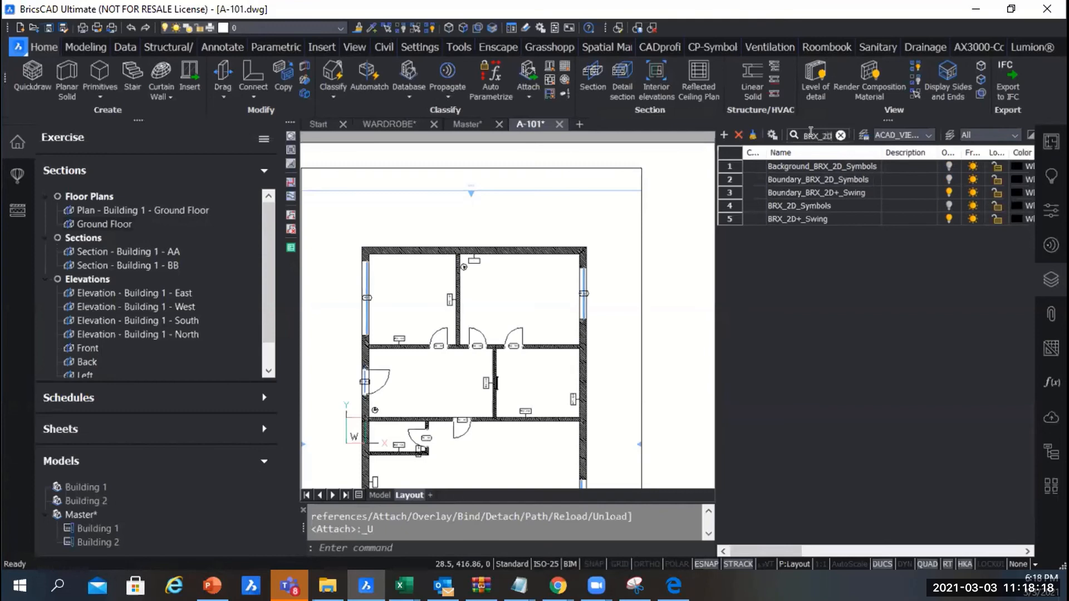
left_click(948, 164)
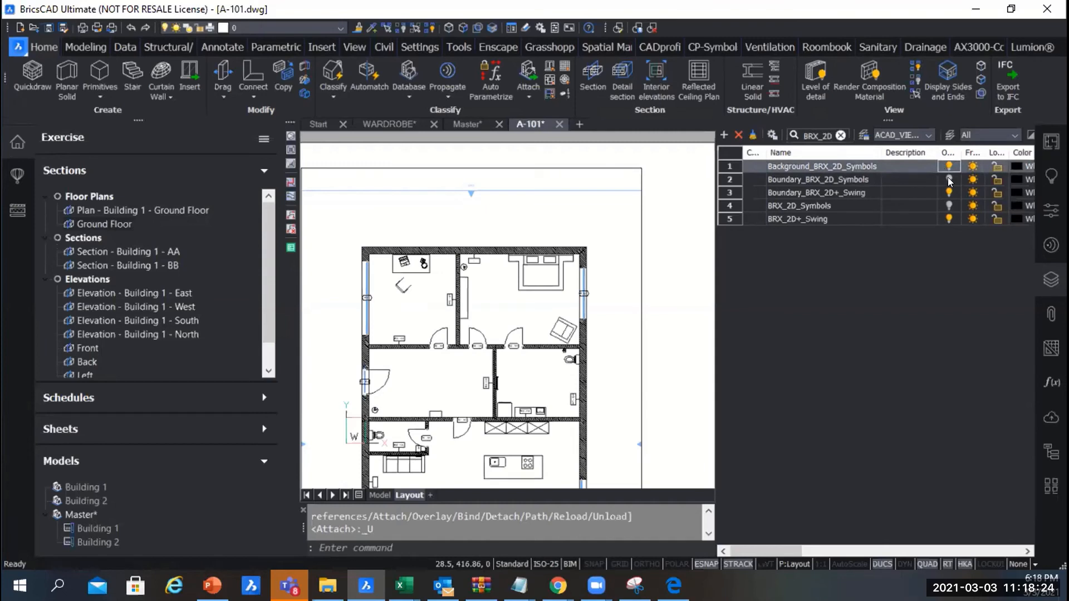
left_click(947, 178)
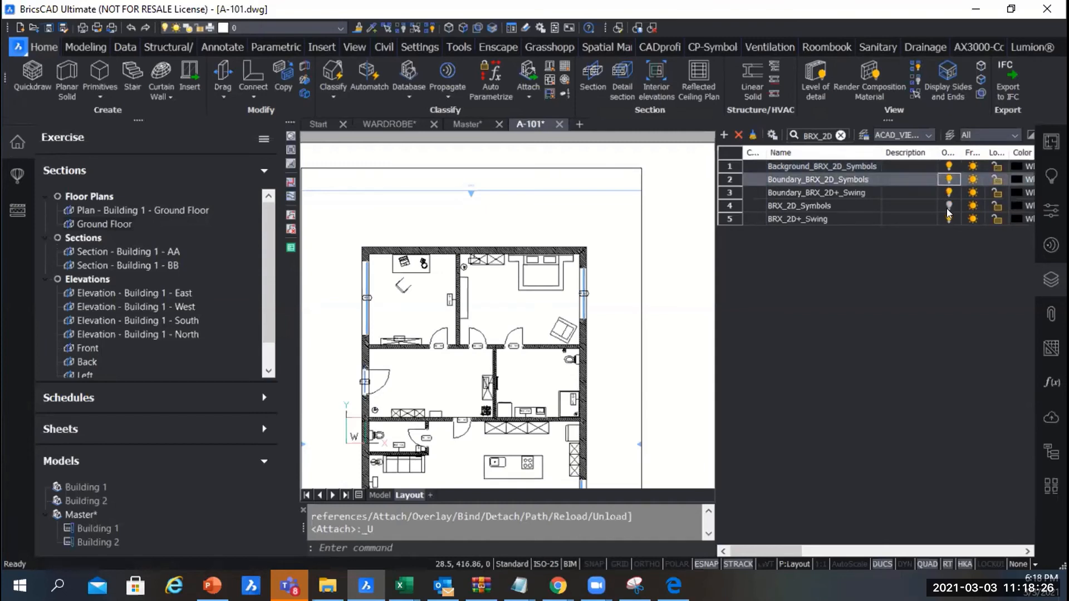
left_click(948, 205)
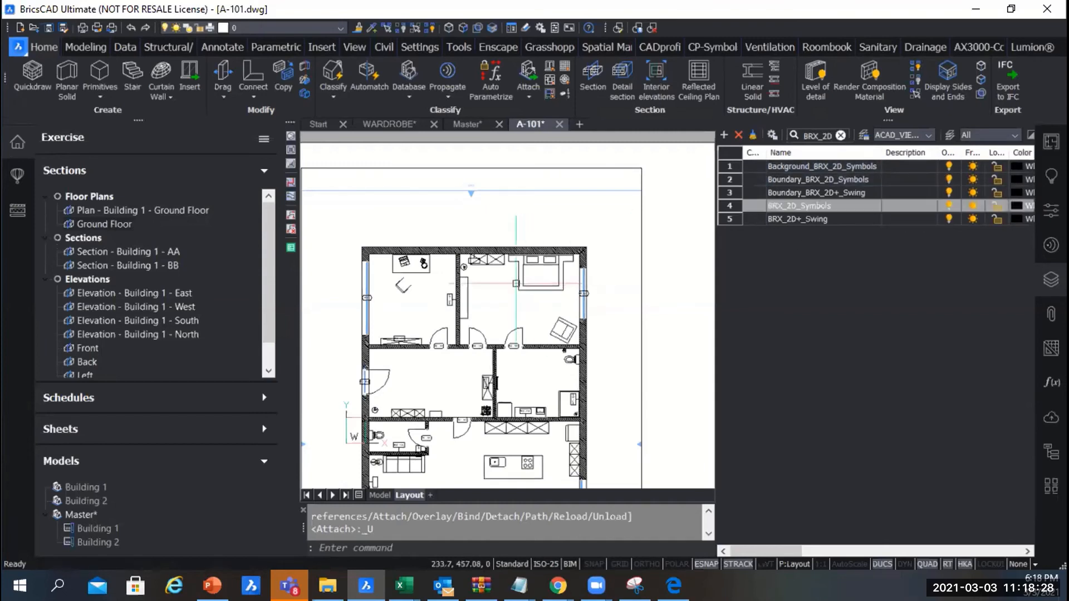
Step: Collapse the project browser and inspect the 2D furniture, kitchen and bathroom symbols on the ground floor plan
scroll(516, 285, "up", 2)
scroll(536, 233, "down", 2)
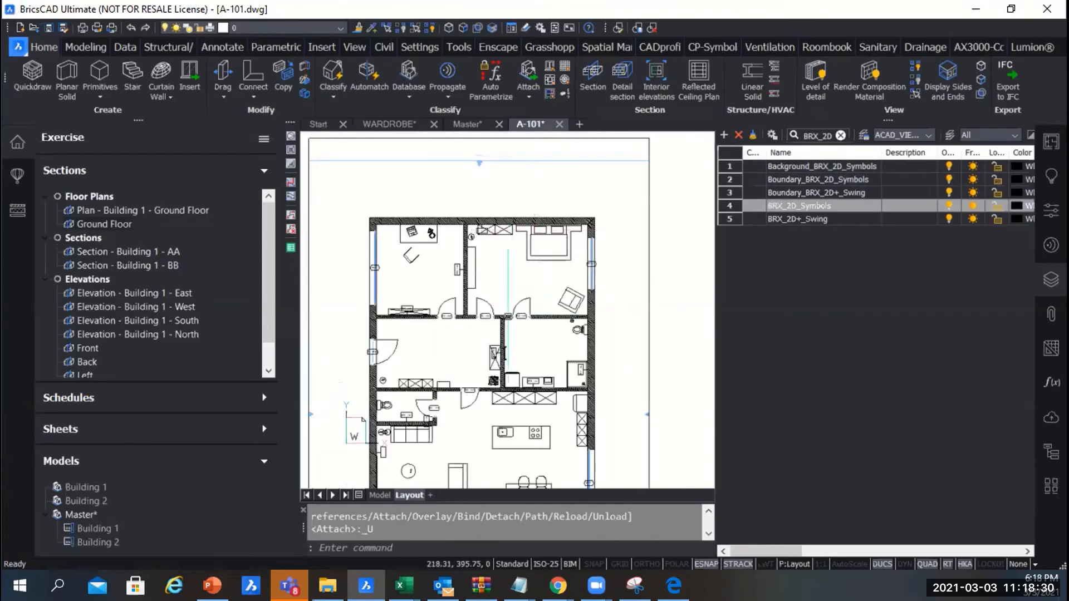
scroll(516, 423, "up", 4)
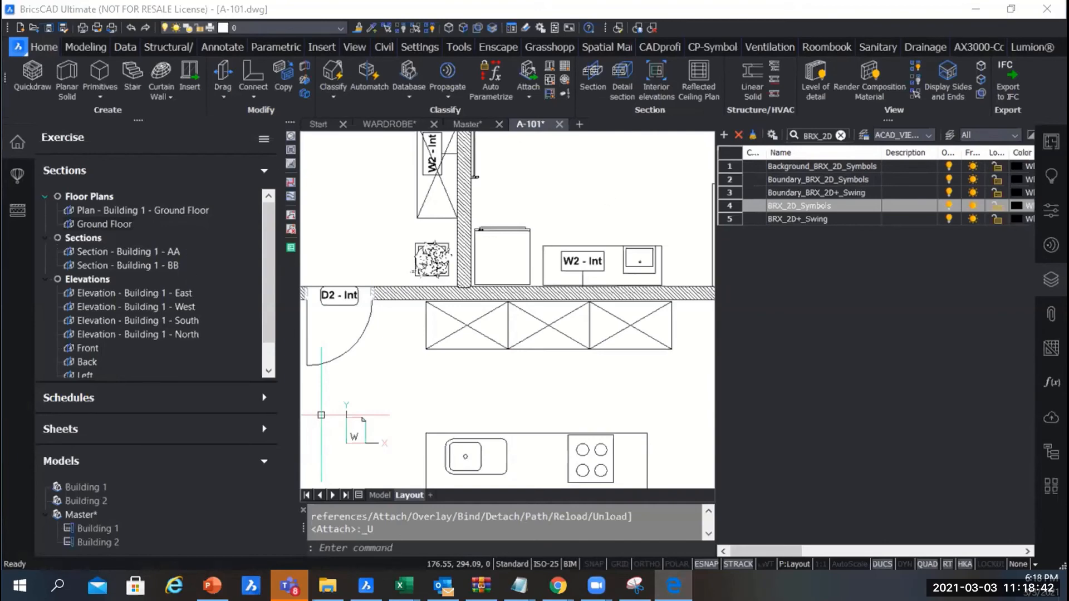
left_click(16, 143)
scroll(328, 333, "down", 3)
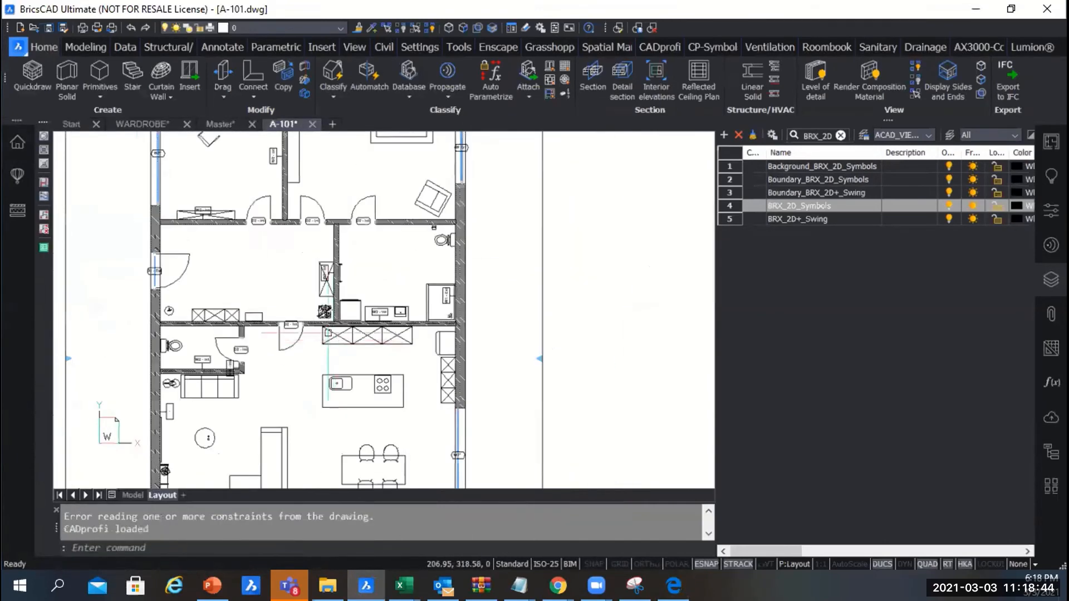
scroll(330, 224, "up", 2)
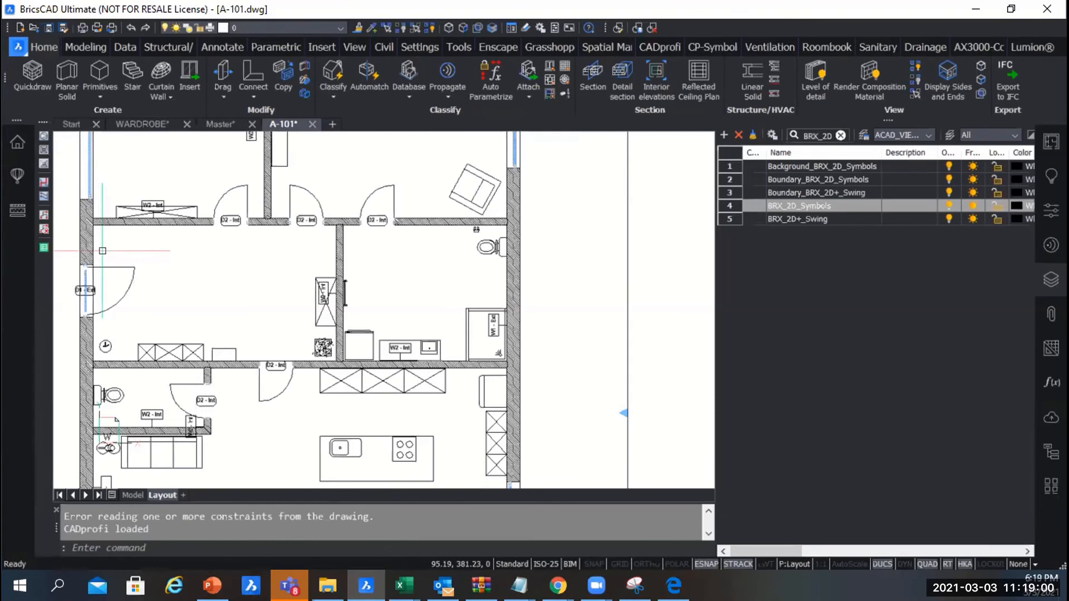
scroll(399, 187, "up", 5)
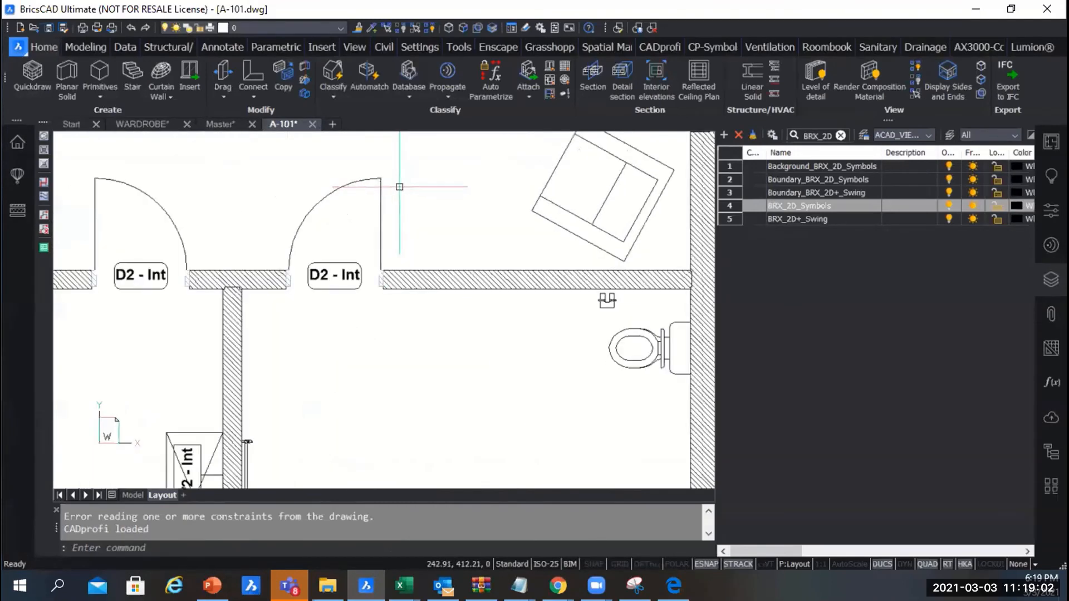
Step: Turn the BRX_2D_Symbols layer off to compare the bedroom plan, and turn it back on
left_click(948, 205)
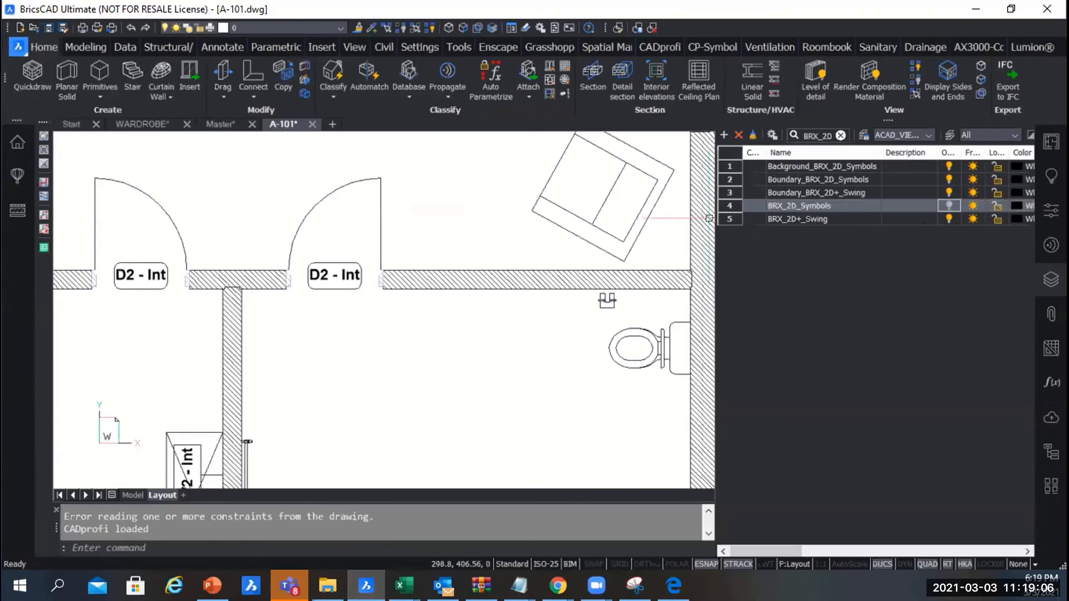
scroll(473, 175, "down", 6)
scroll(472, 175, "up", 2)
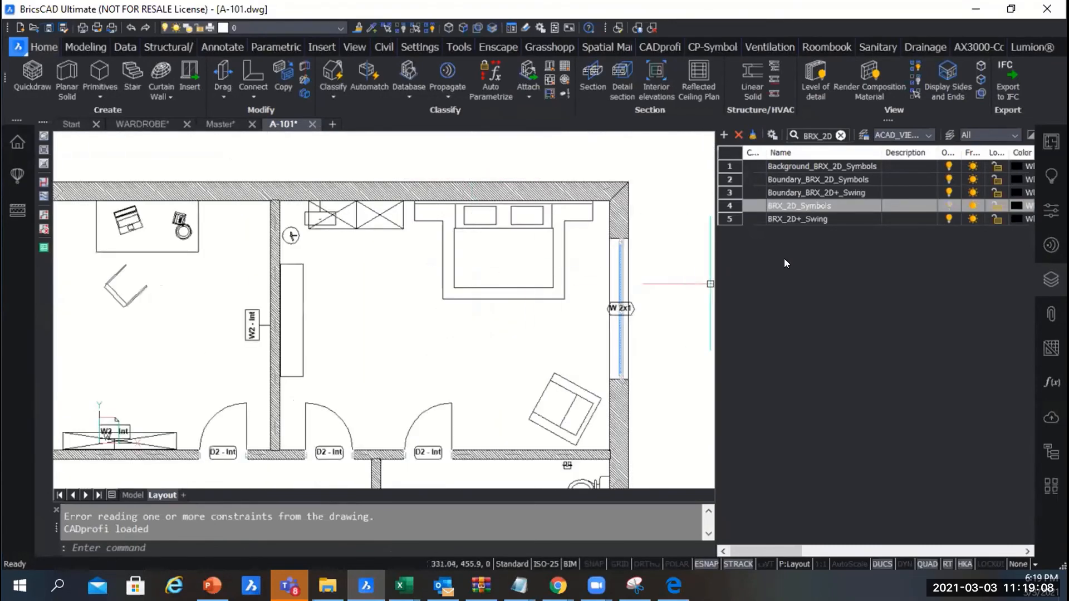
left_click(947, 203)
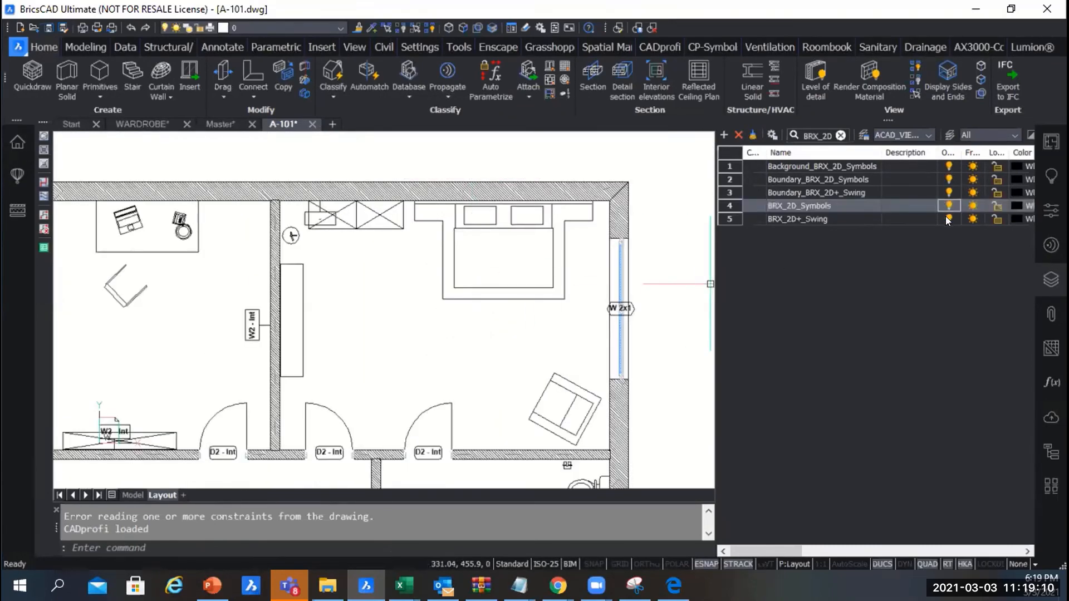
Step: Turn the BRX_2D+_Swing layer off and back on to check the door swing symbols on the ground floor plan
left_click(947, 217)
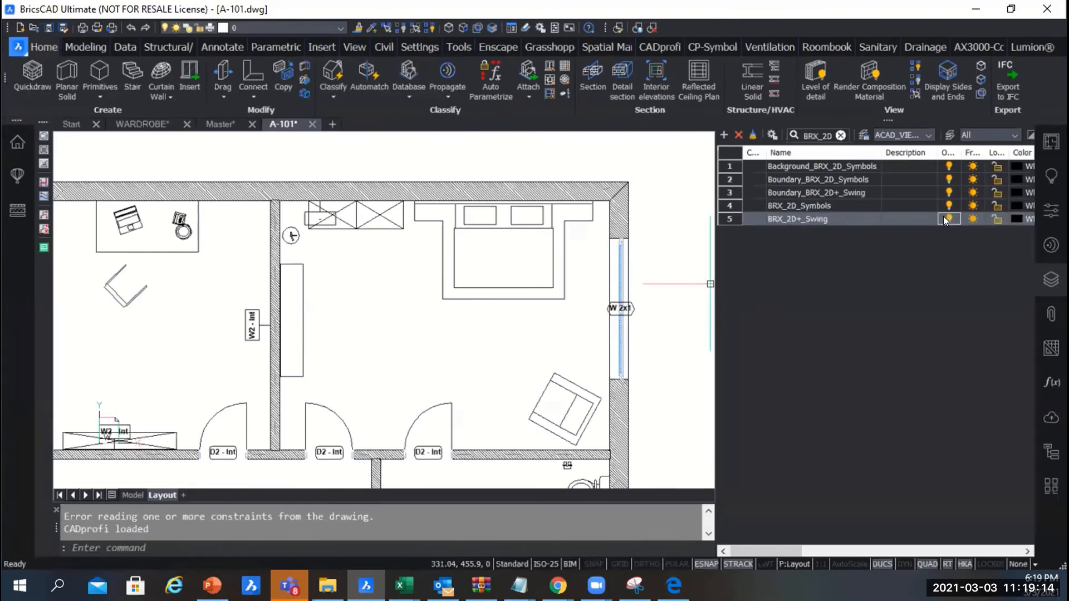
left_click(947, 218)
scroll(635, 267, "down", 3)
scroll(441, 261, "down", 3)
double_click(610, 291)
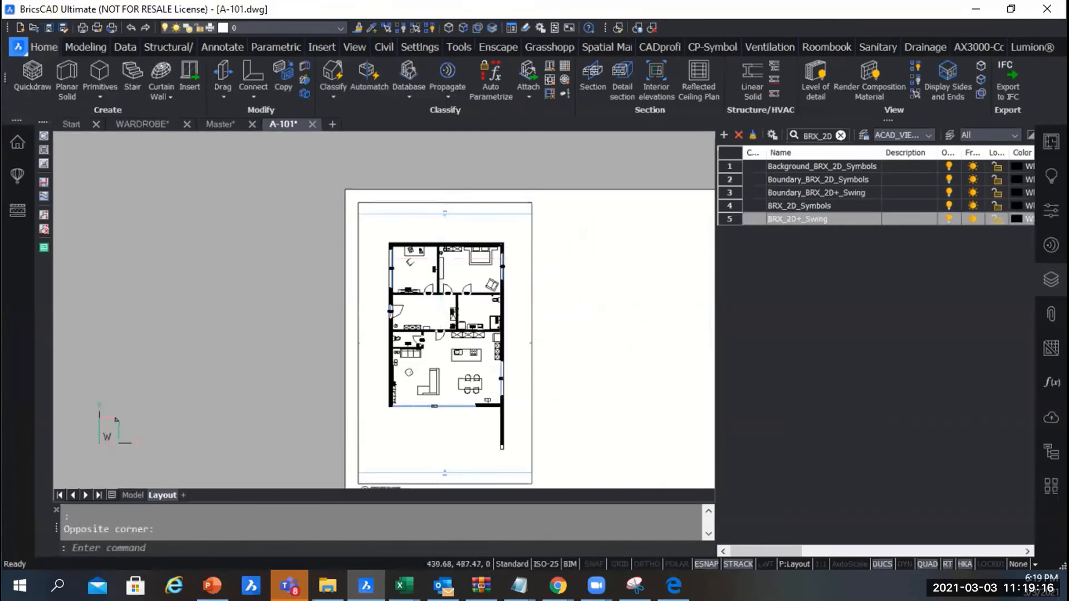
key("Escape")
scroll(479, 279, "up", 4)
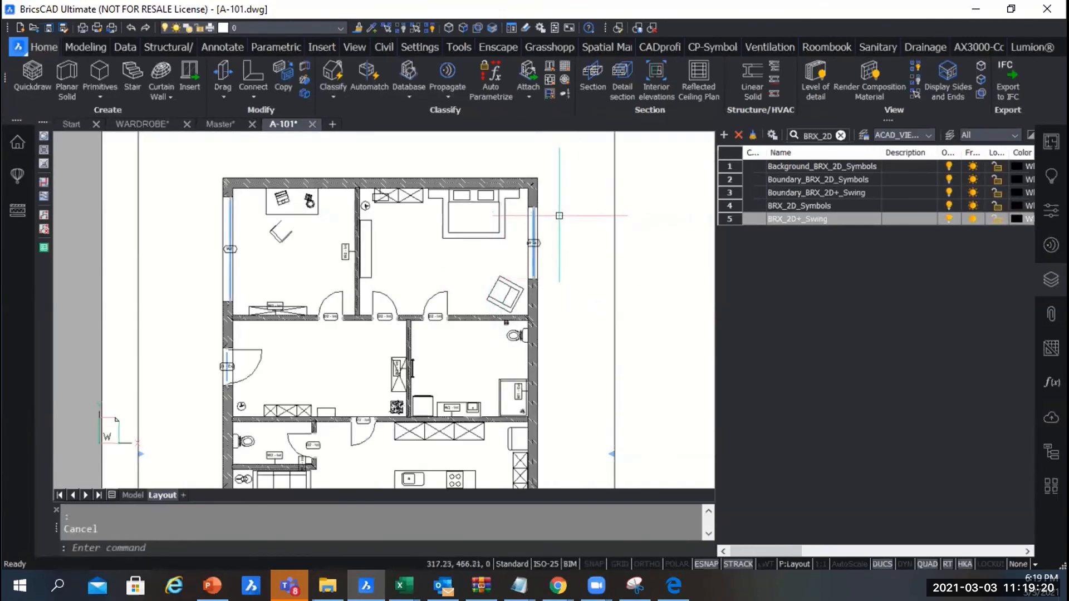
Step: Open the Building 2 model from the ground floor plan viewport on sheet A-101
key("alt+Tab")
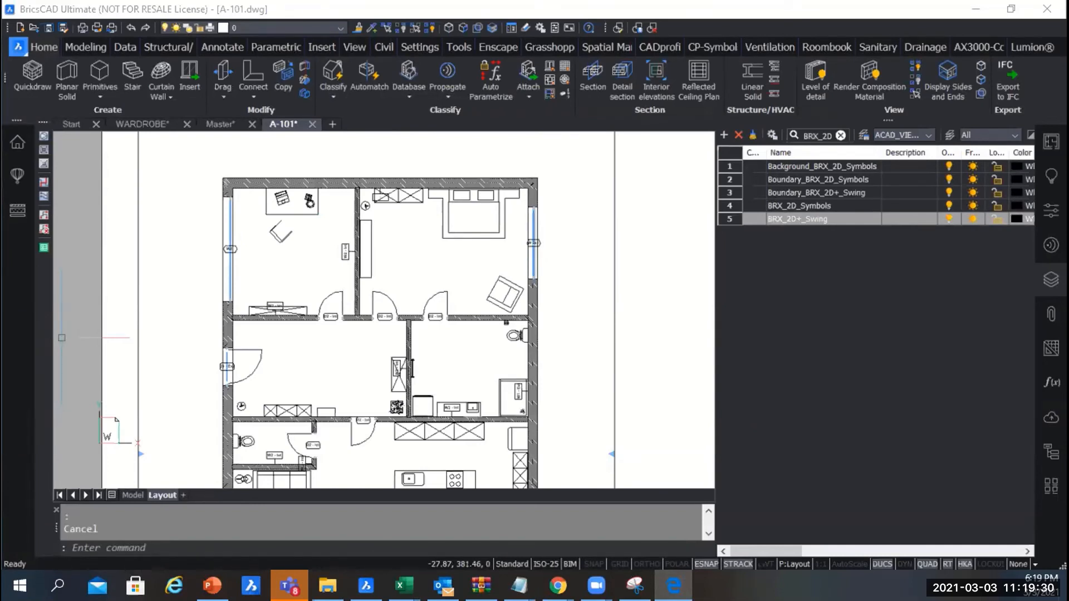
left_click(629, 260)
scroll(494, 240, "down", 3)
scroll(504, 245, "up", 2)
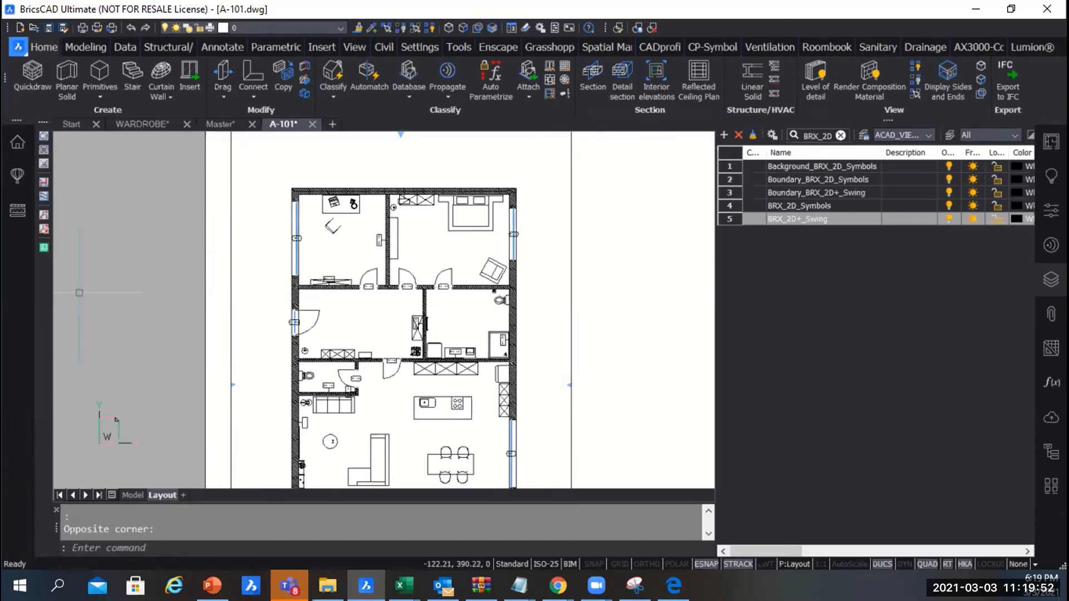
mouse_move(569, 237)
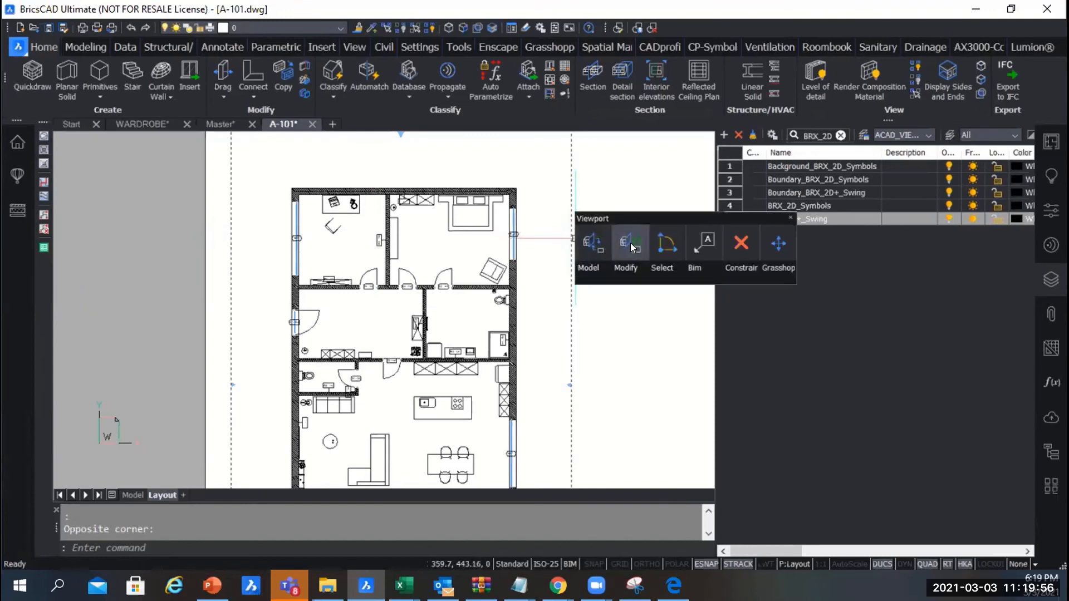
left_click(595, 242)
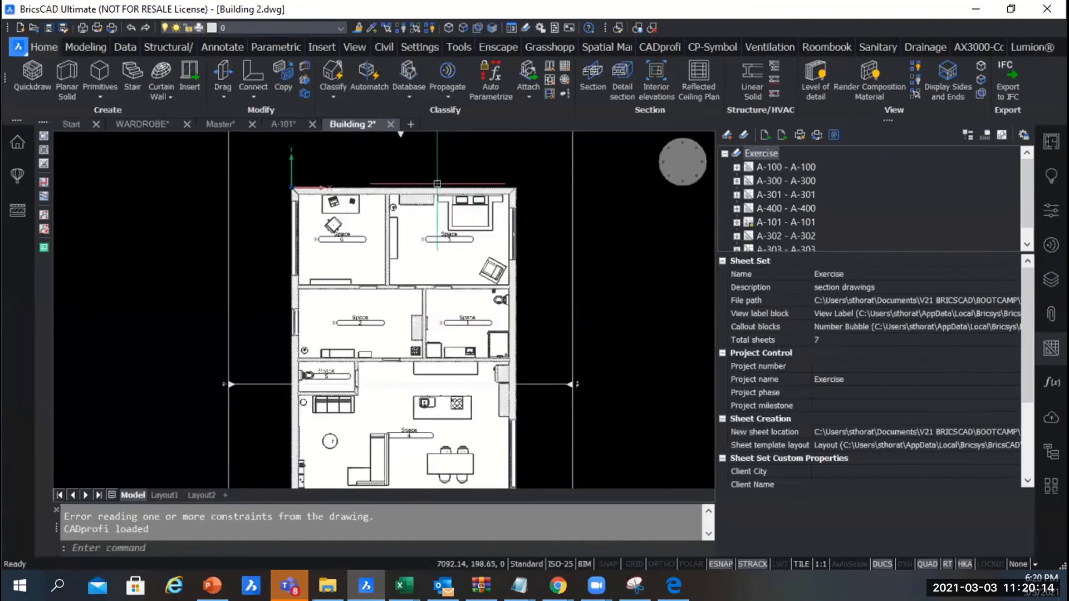
Step: Flip the single-swing door between Space 6 and Space 2 left-right
scroll(429, 166, "down", 3)
scroll(413, 224, "up", 5)
scroll(457, 251, "down", 2)
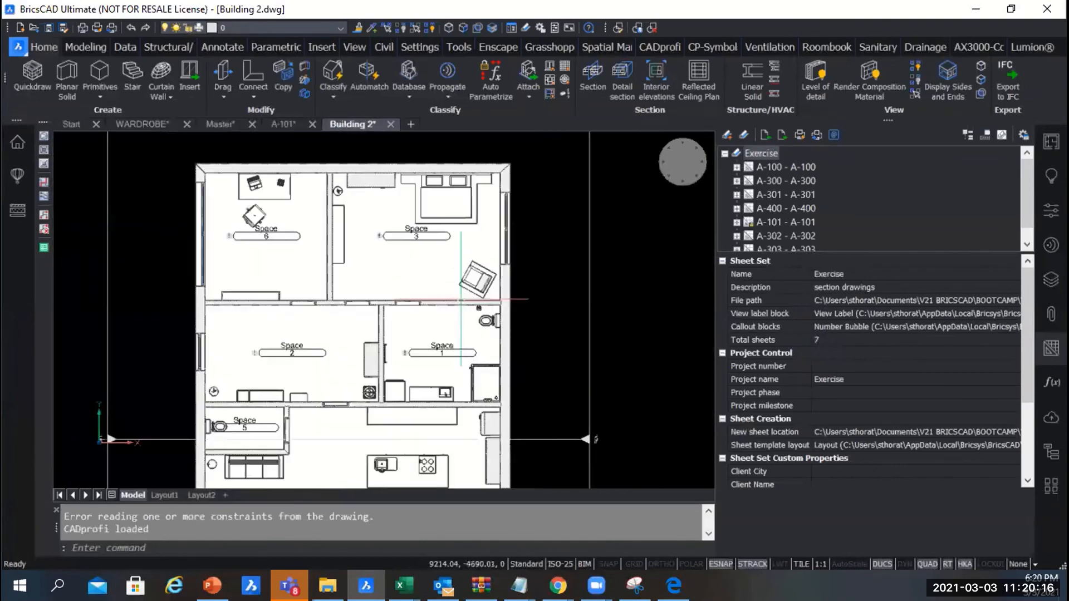
scroll(477, 261, "up", 2)
mouse_move(477, 262)
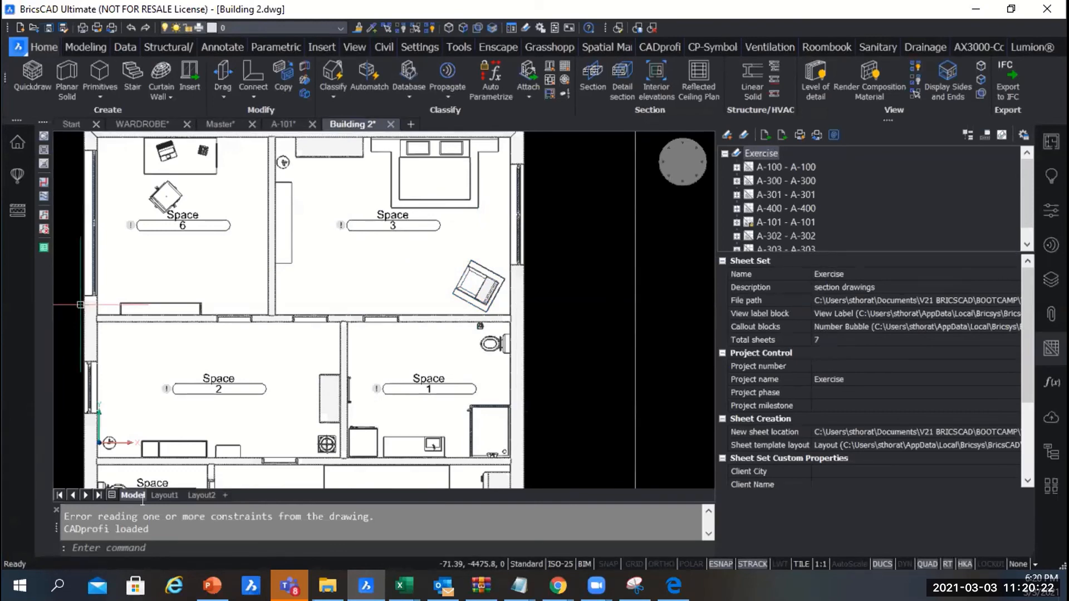
scroll(236, 319, "up", 3)
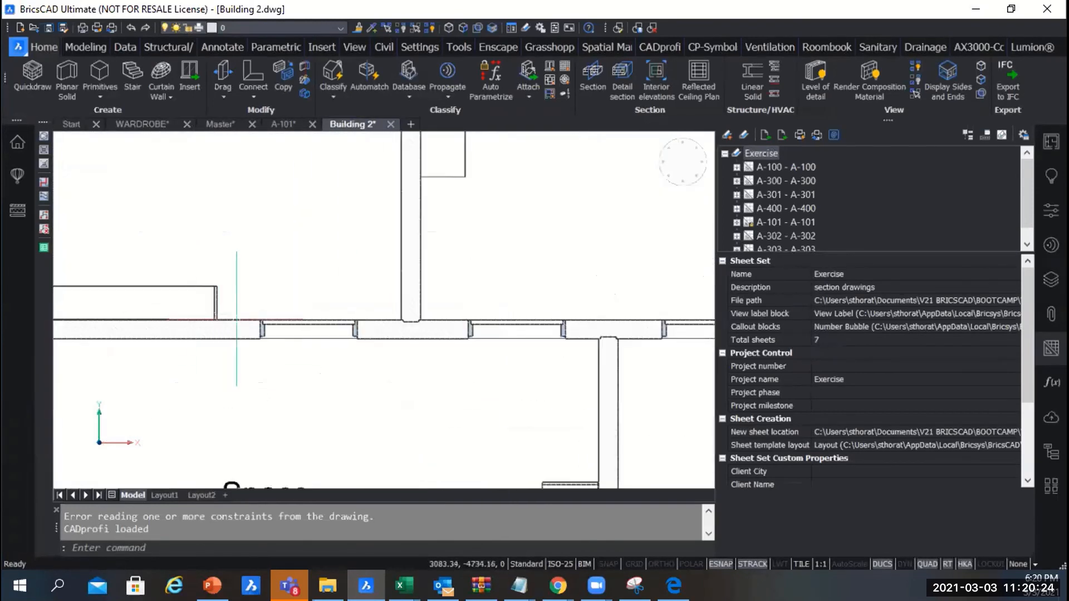
scroll(237, 320, "up", 1)
mouse_move(376, 288)
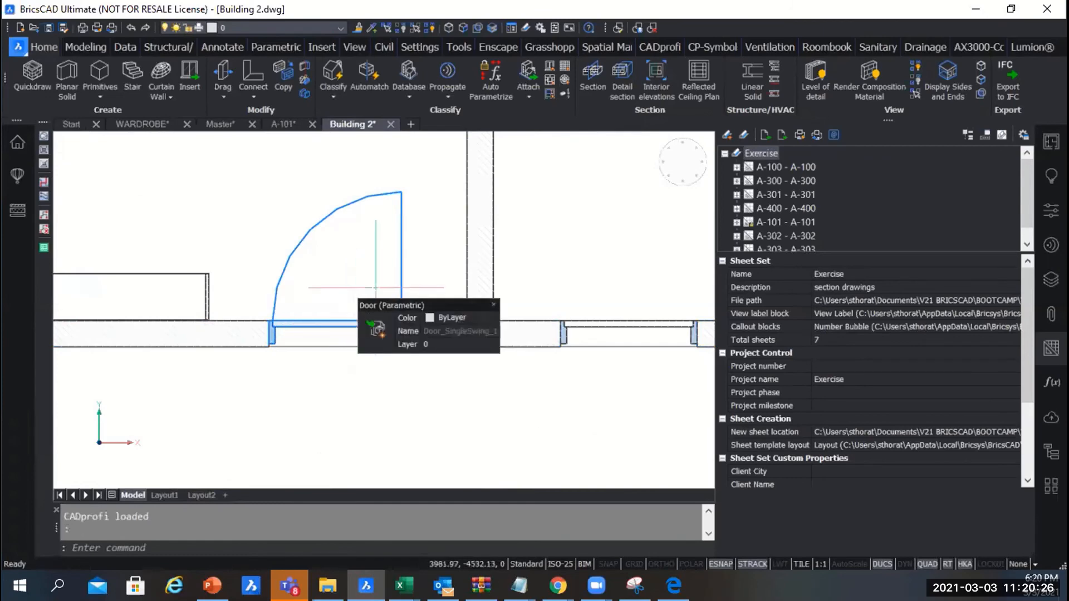
scroll(376, 288, "down", 5)
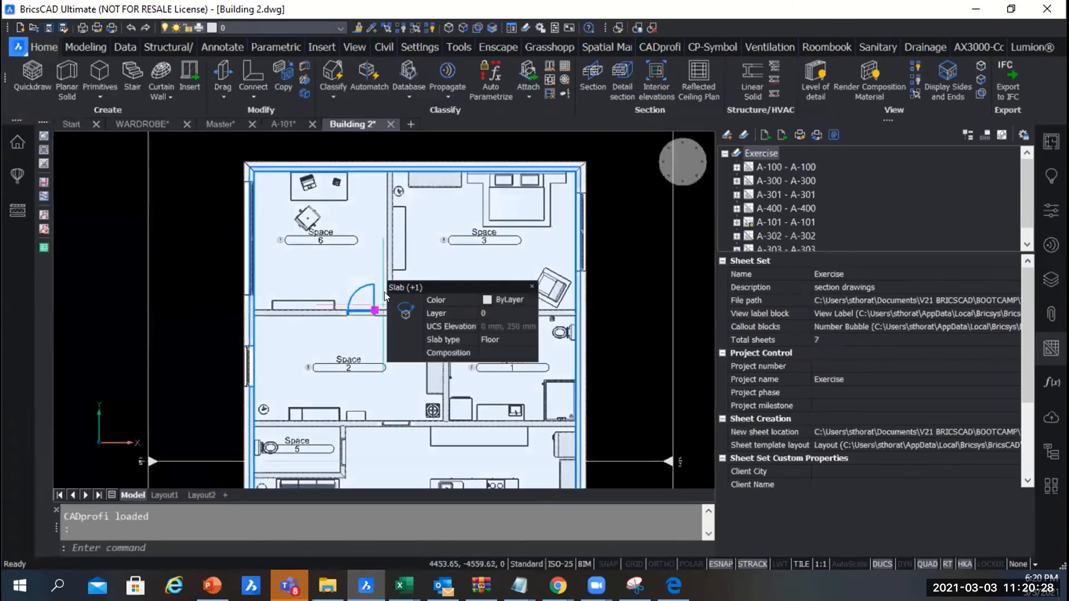
scroll(384, 295, "up", 3)
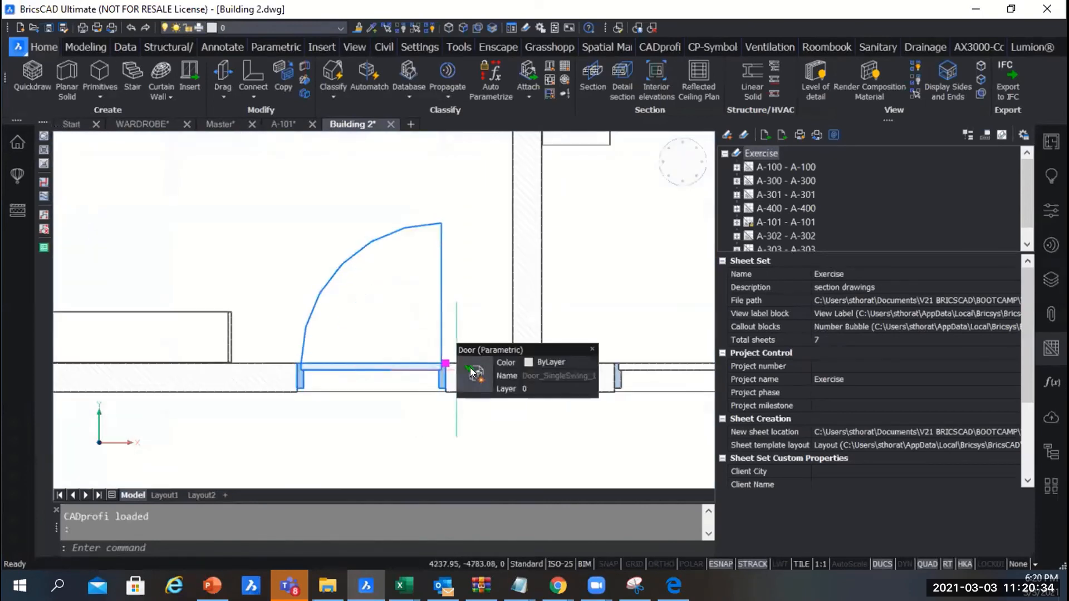
mouse_move(471, 372)
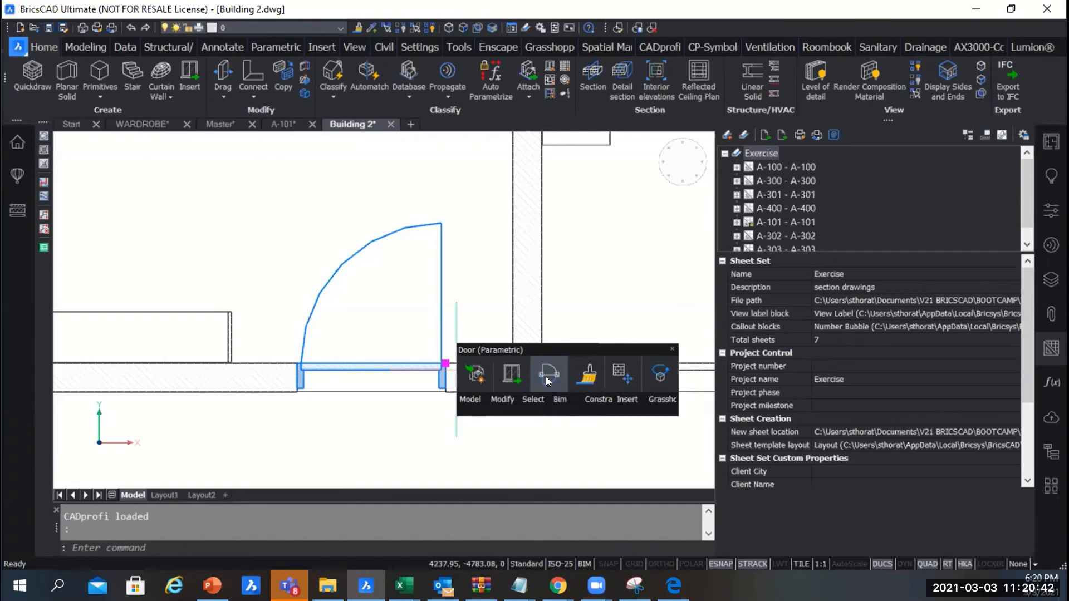
mouse_move(477, 408)
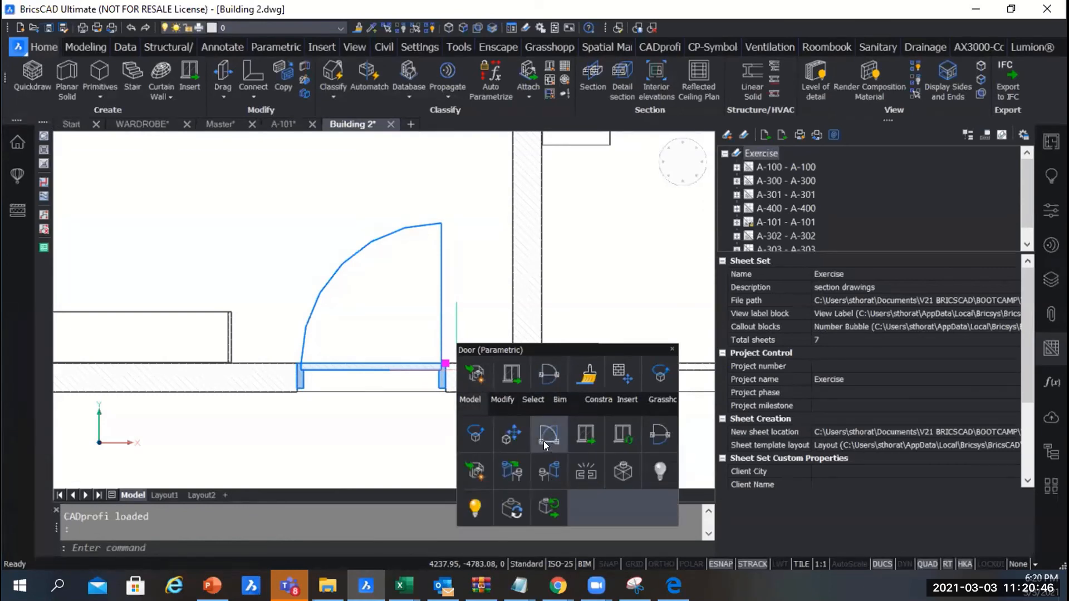
left_click(544, 442)
scroll(427, 273, "down", 2)
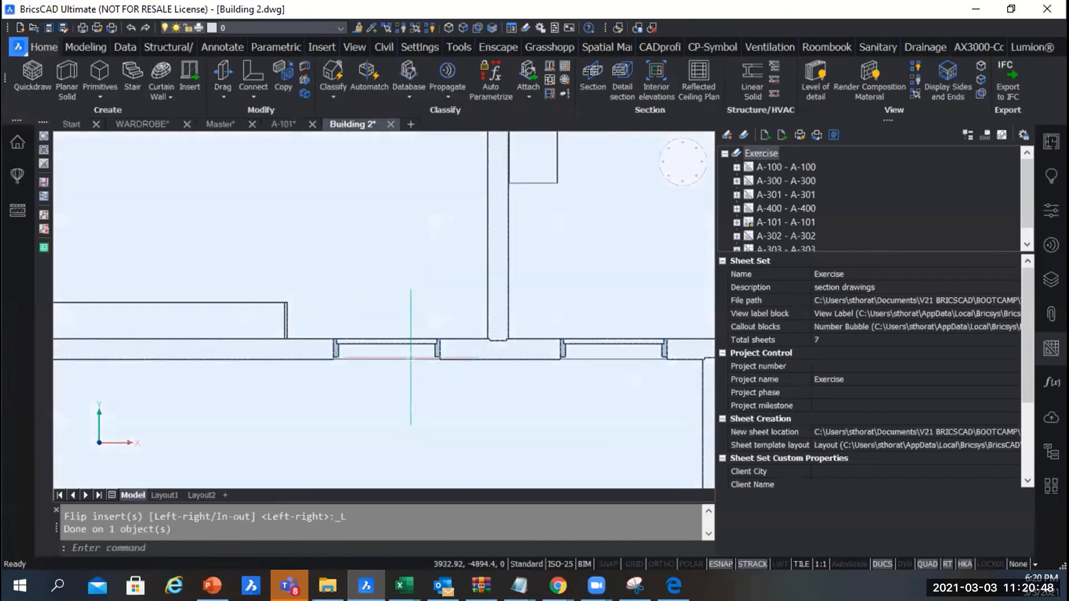
Step: Flip the same Space 6 door in-out so that it swings into Space 2
left_click(413, 342)
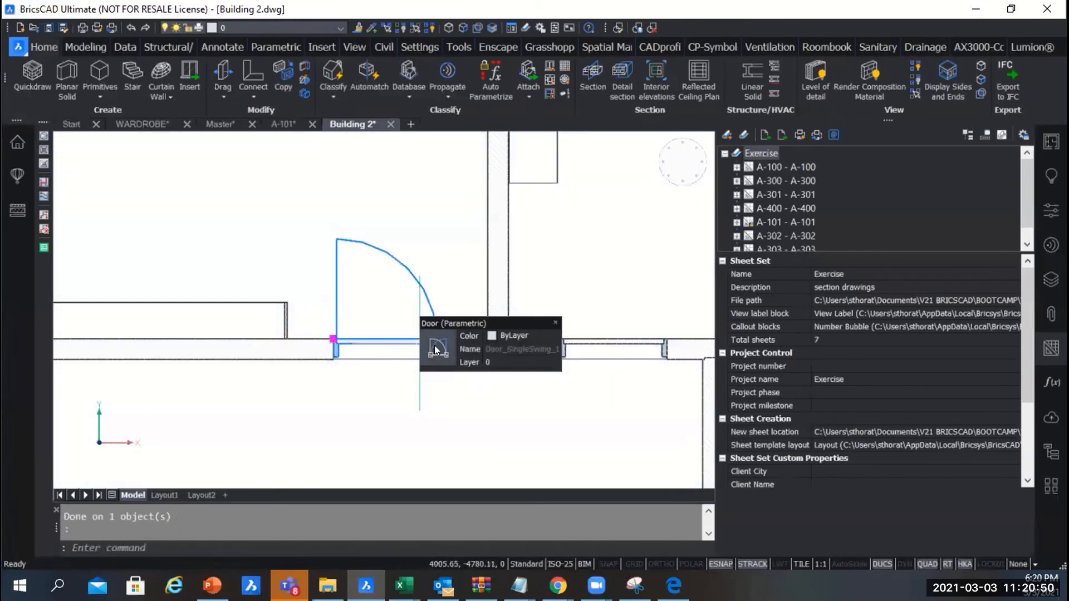
left_click(517, 352)
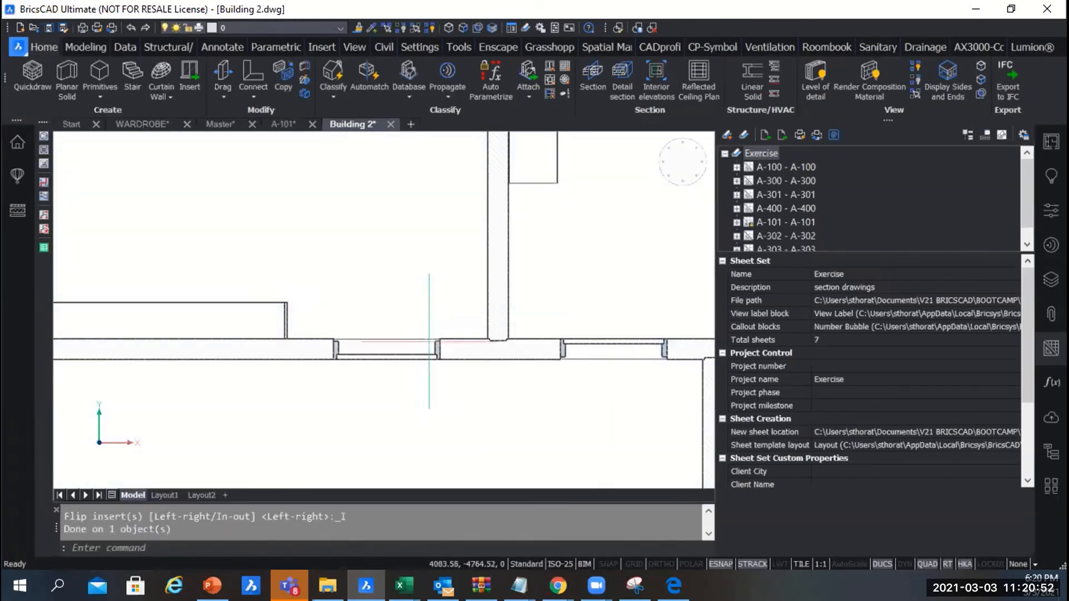
left_click(406, 357)
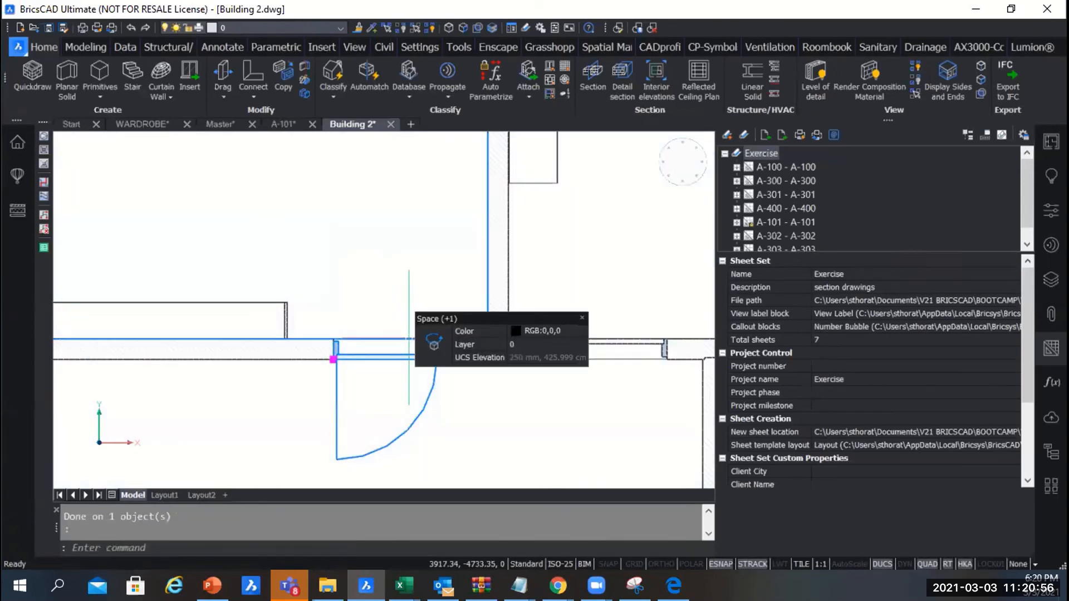
key("Escape")
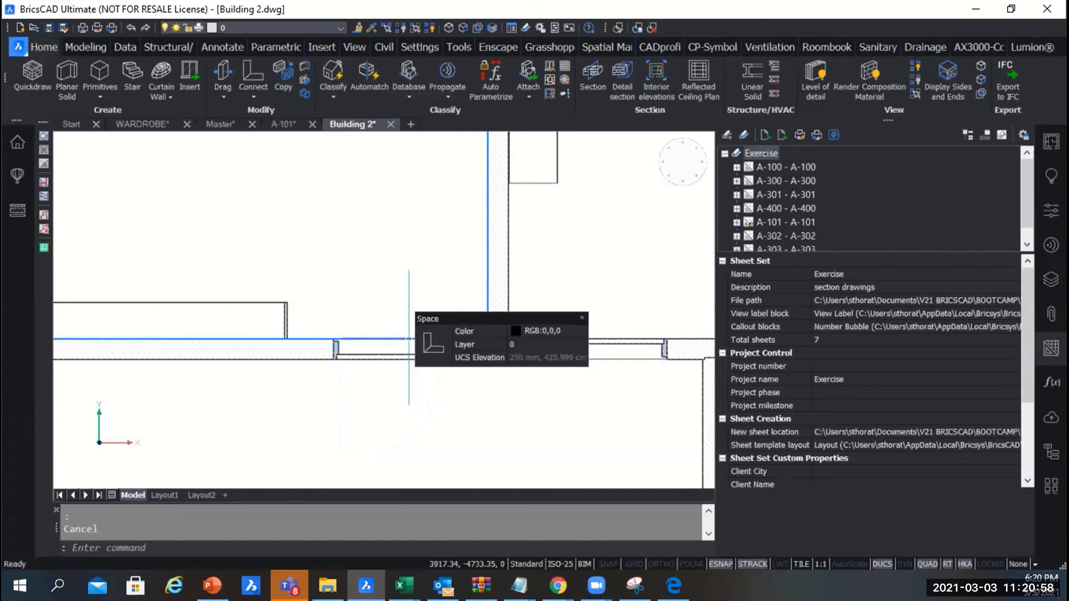
scroll(396, 337, "down", 6)
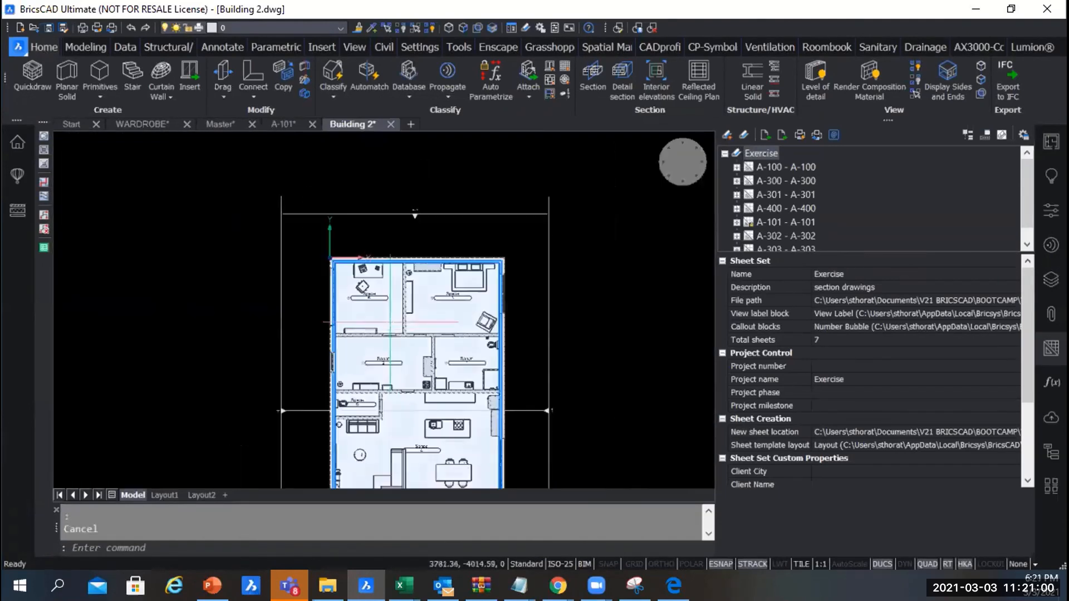
scroll(402, 329, "up", 3)
Step: Delete the L-shaped sofa from Space 4 of the Building 2 model
left_click(674, 586)
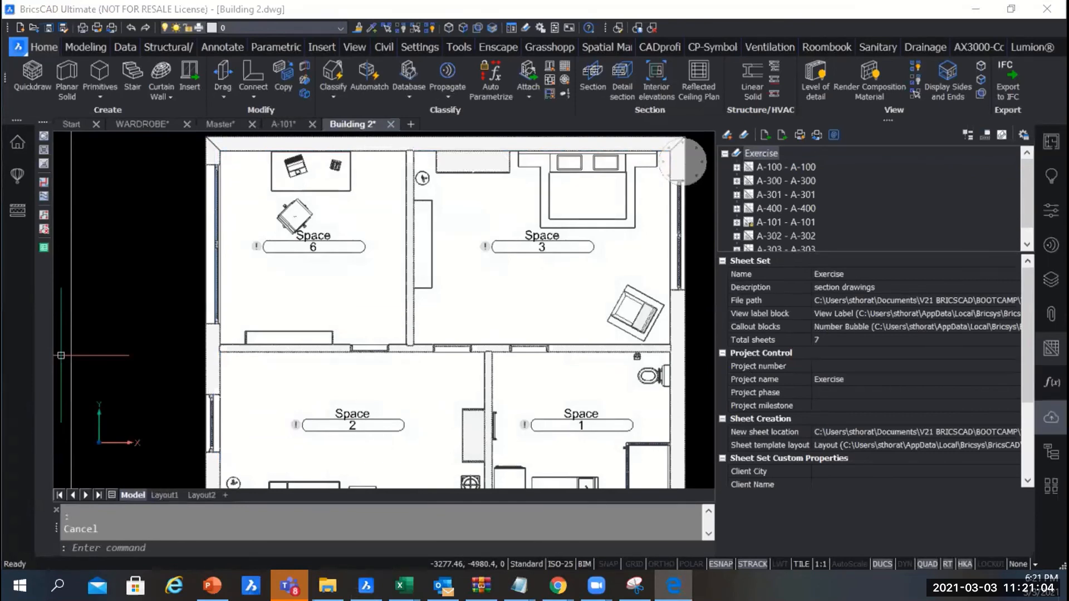
scroll(397, 245, "down", 2)
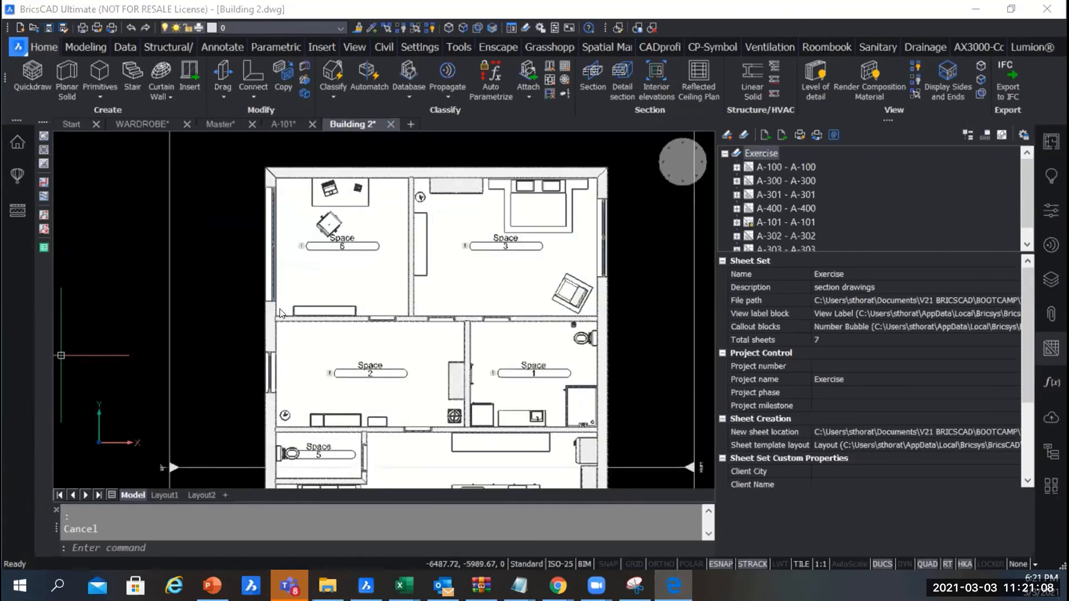
scroll(506, 254, "down", 2)
scroll(446, 417, "up", 4)
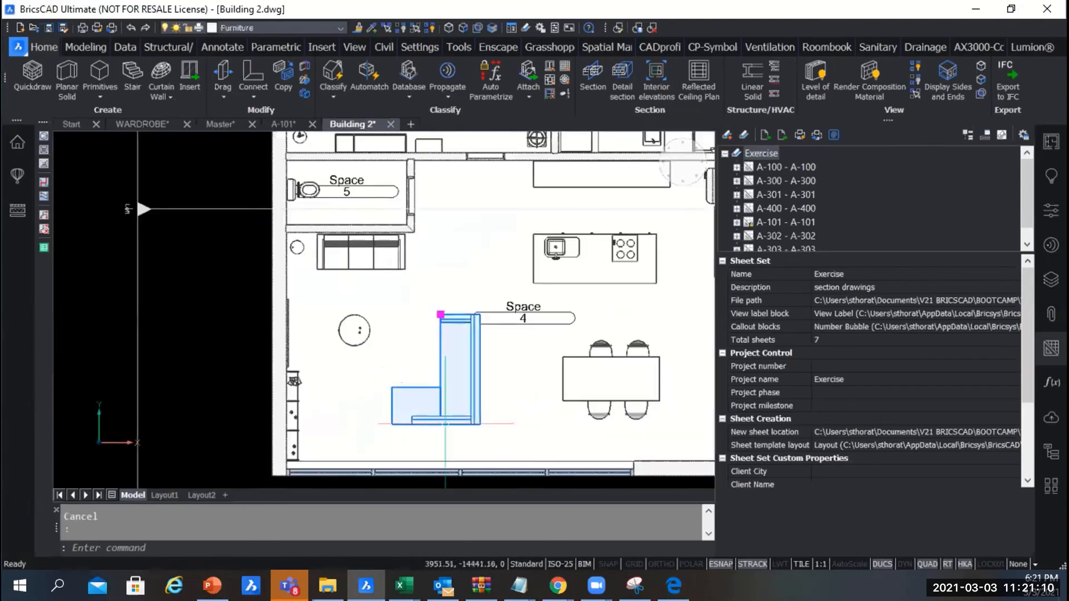
left_click(449, 417)
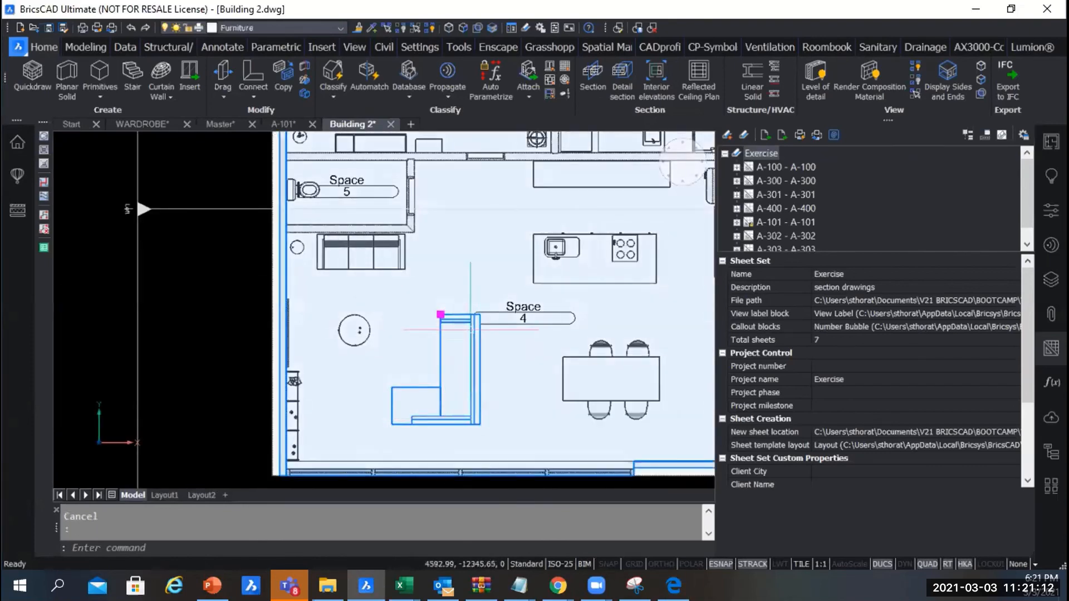
scroll(462, 318, "down", 3)
scroll(474, 339, "up", 3)
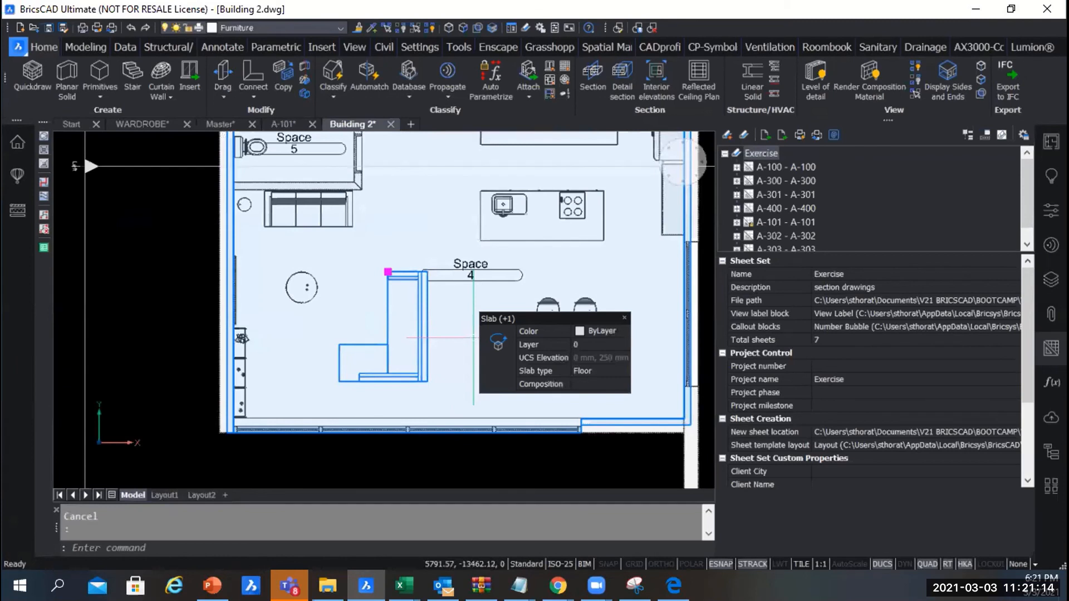
key("Delete")
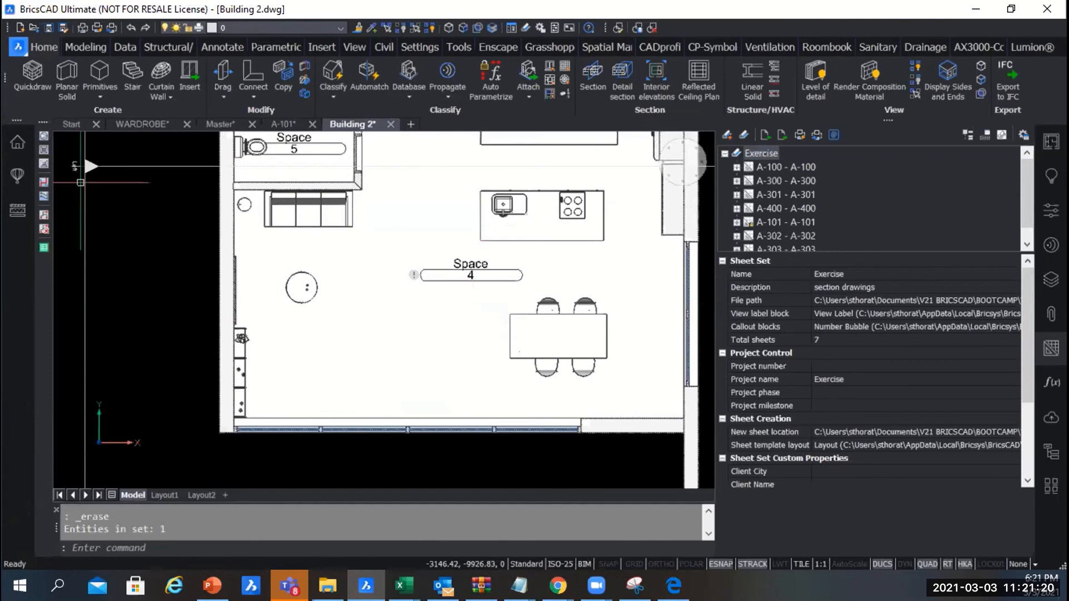
Step: Hide the sheet set browser and open the Furnishing Elements category of the component library
left_click(1043, 325)
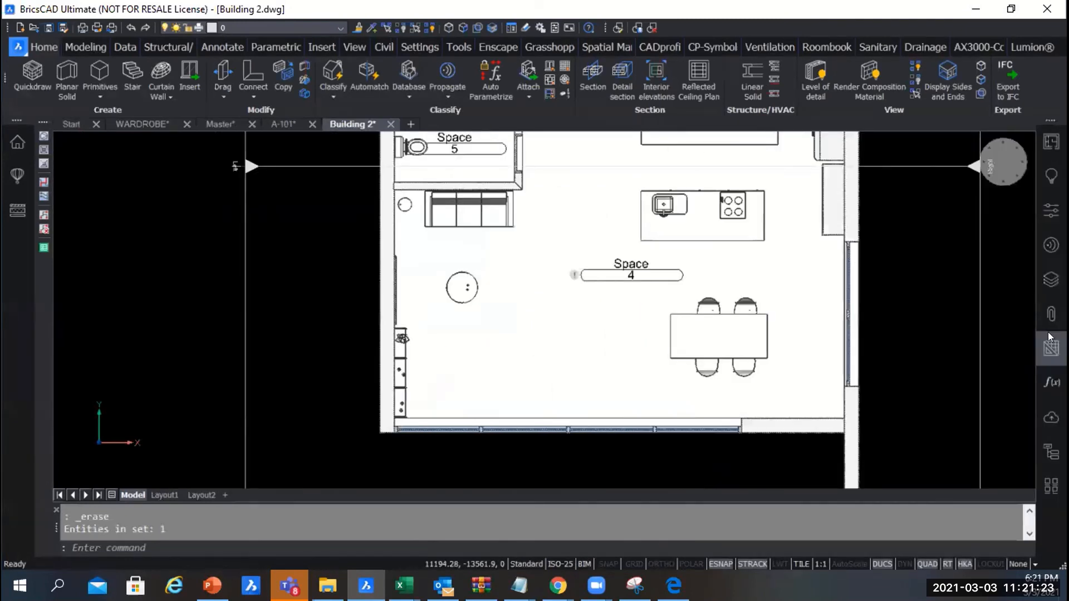
left_click(18, 176)
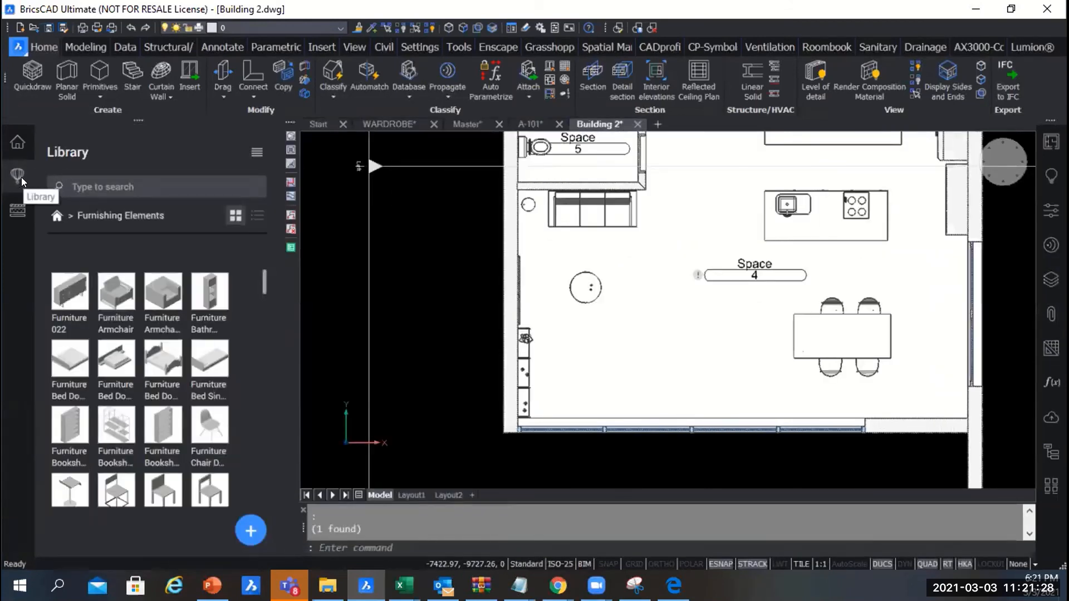
left_click(54, 215)
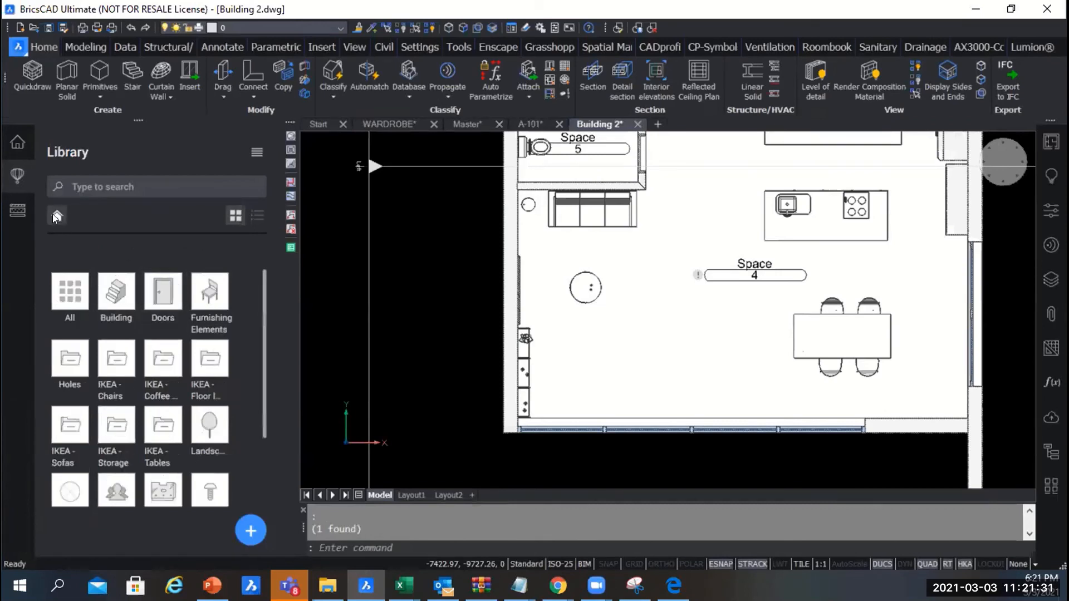
left_click(210, 295)
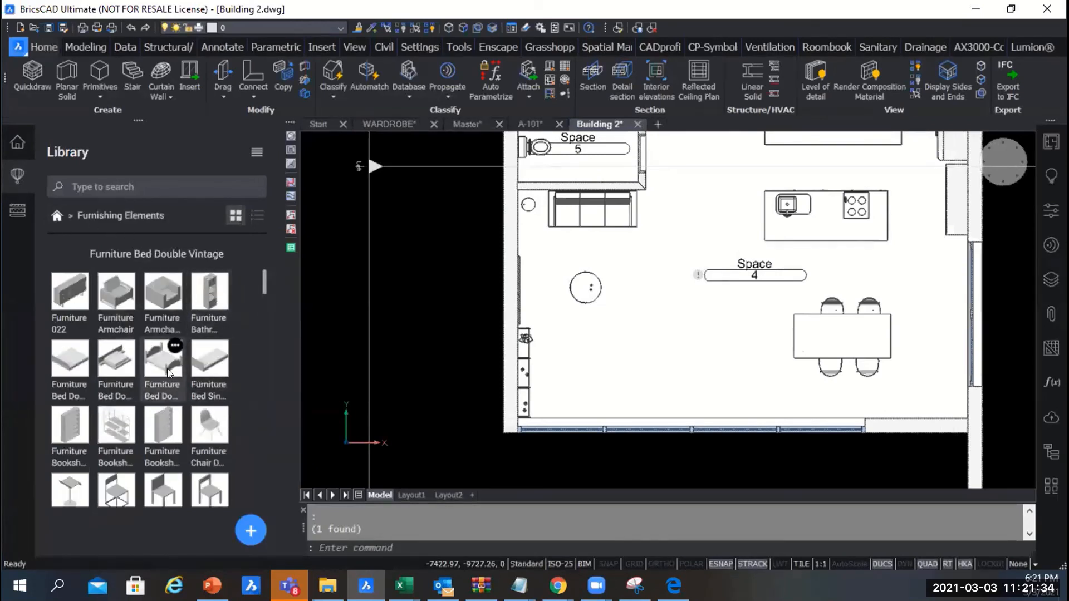
left_click(159, 293)
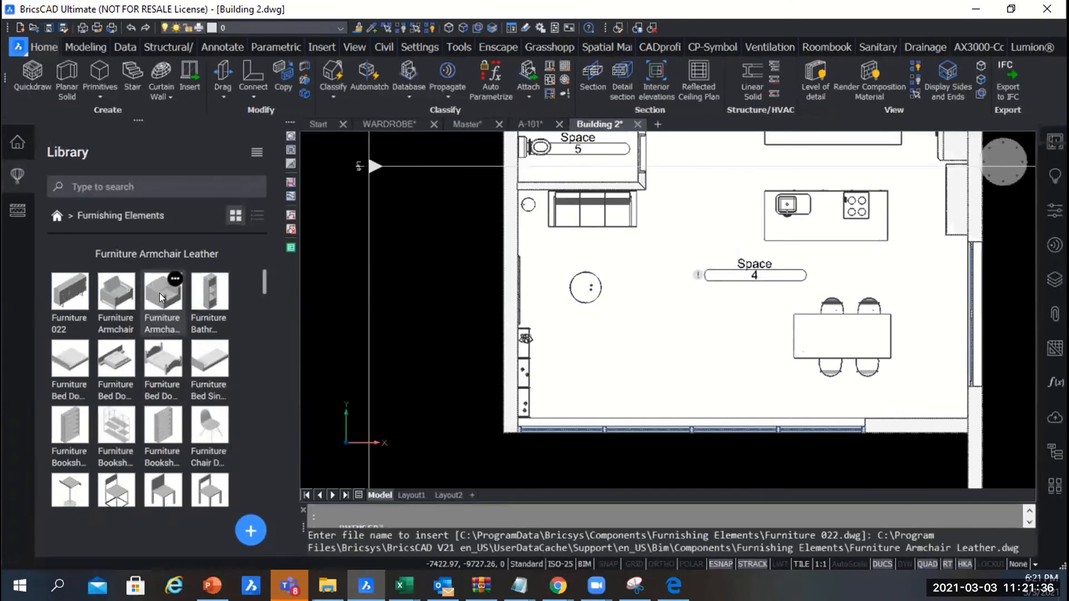
scroll(478, 354, "up", 2)
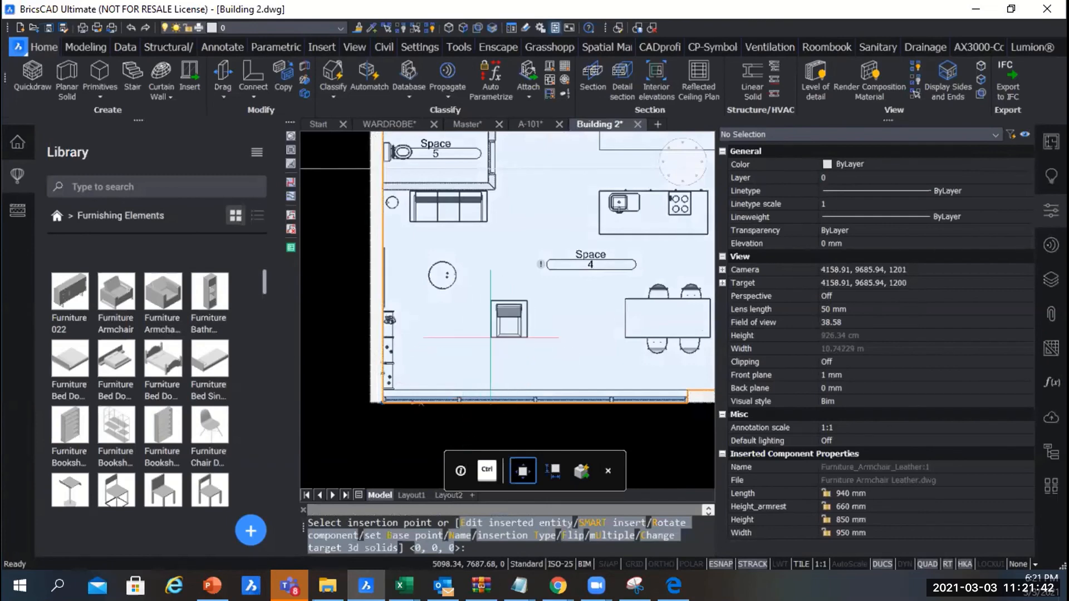
key("Escape")
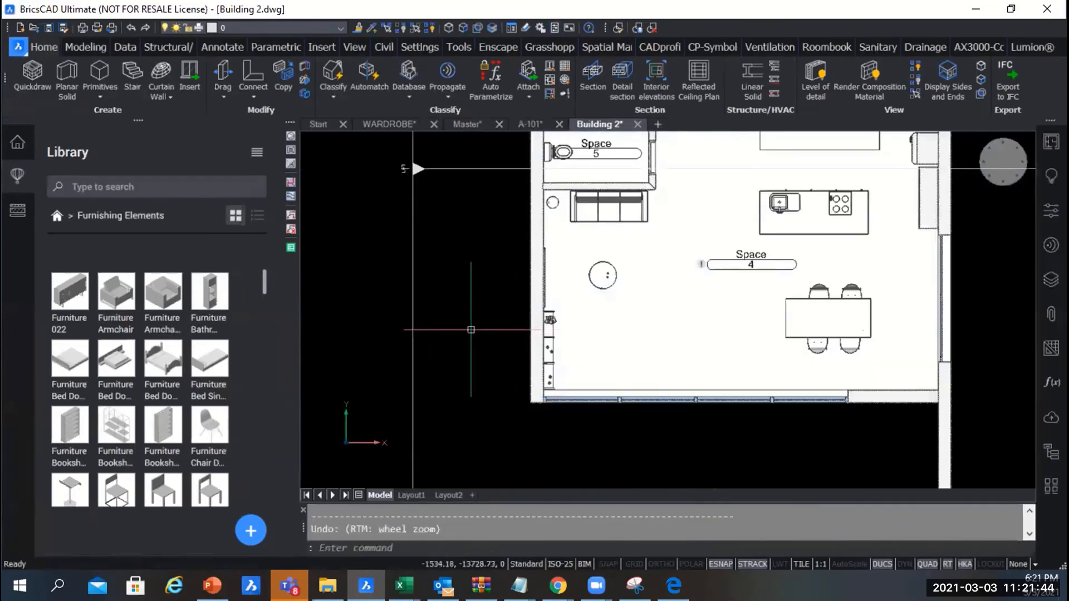
scroll(473, 329, "down", 3)
scroll(585, 261, "up", 2)
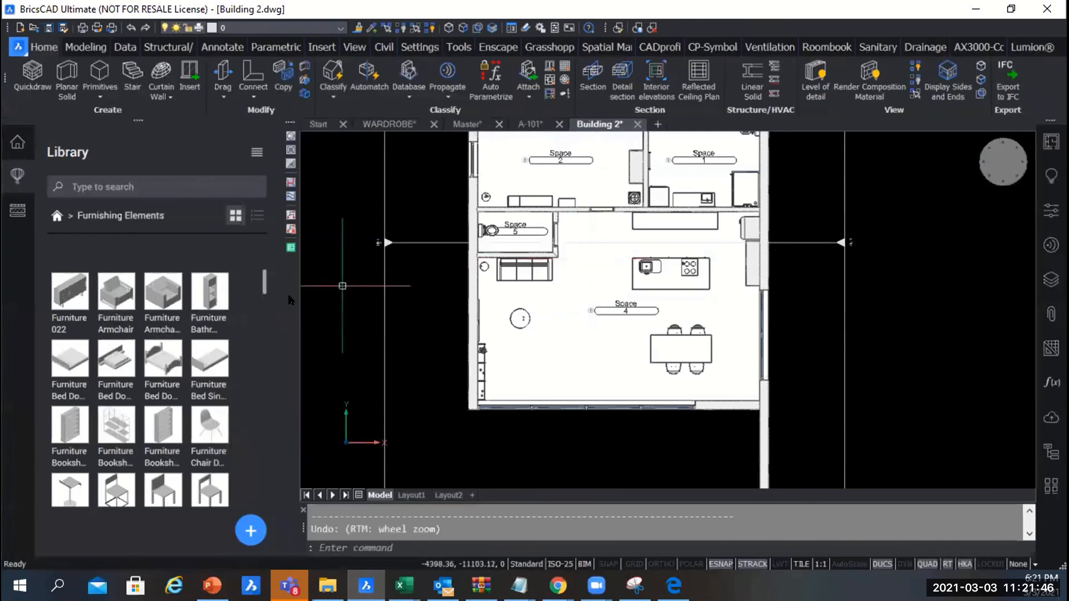
mouse_move(472, 315)
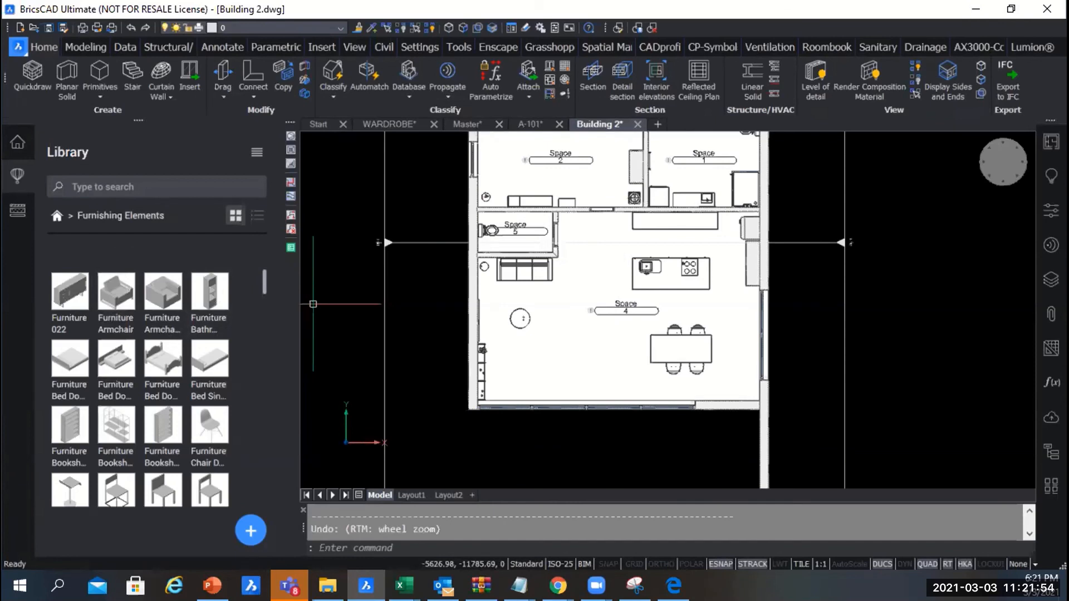
scroll(454, 339, "up", 3)
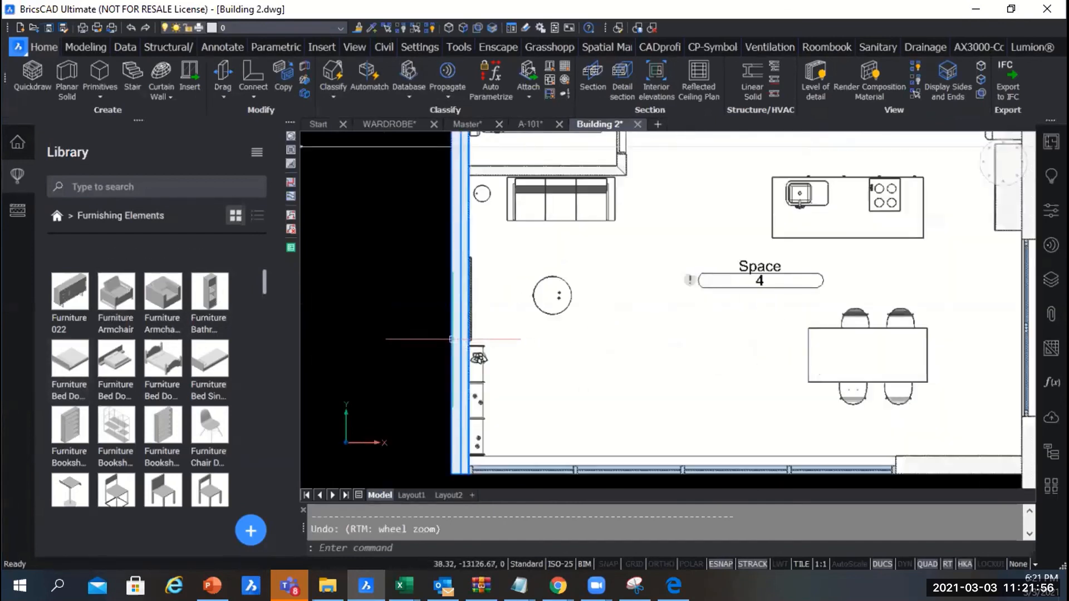
left_click(465, 345)
scroll(523, 440, "down", 4)
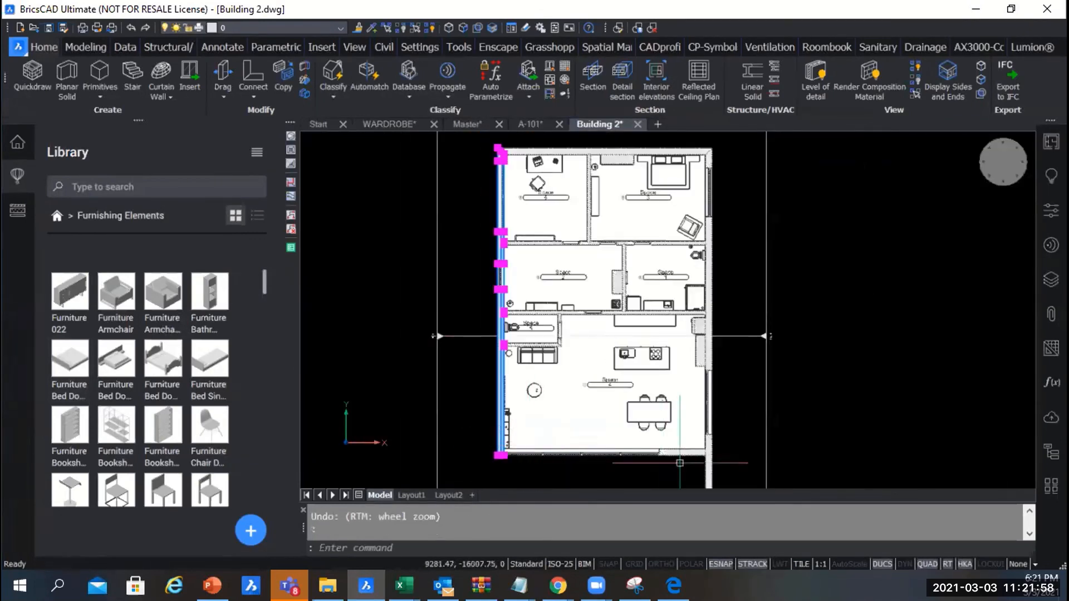
scroll(680, 463, "up", 3)
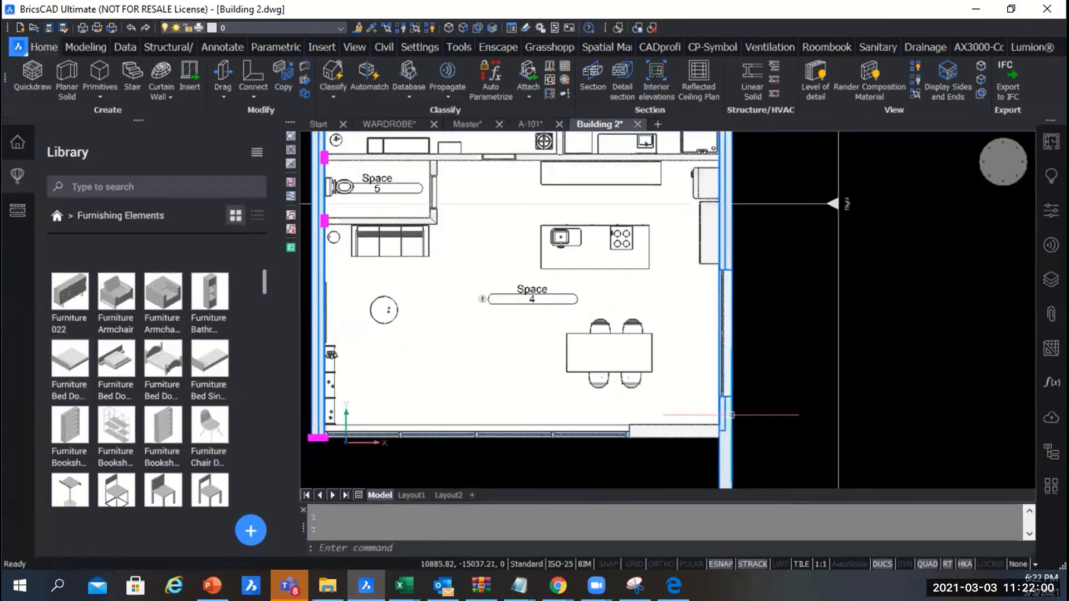
left_click(725, 417)
key("Escape")
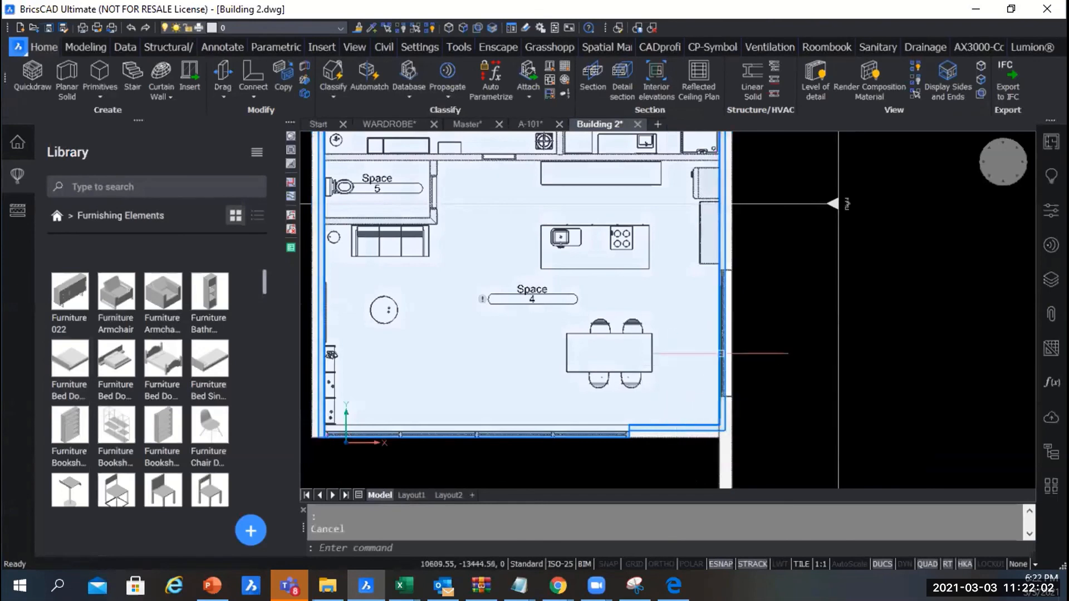
Step: Examine the 3D solids on layer 0 in the drawing's structure tree and close the tree
left_click(1051, 453)
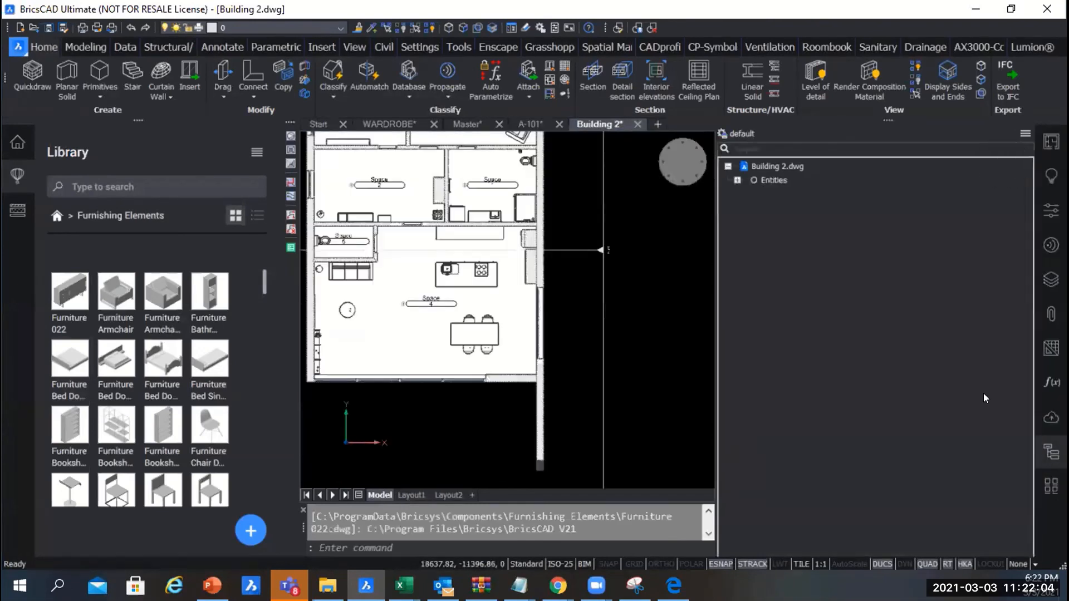
left_click(737, 180)
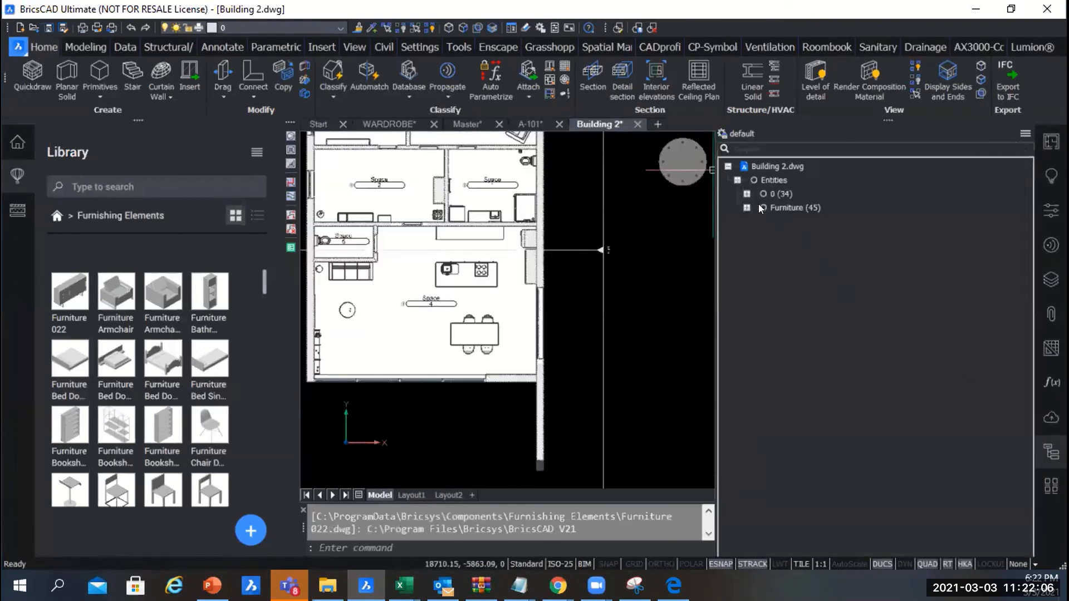
left_click(747, 194)
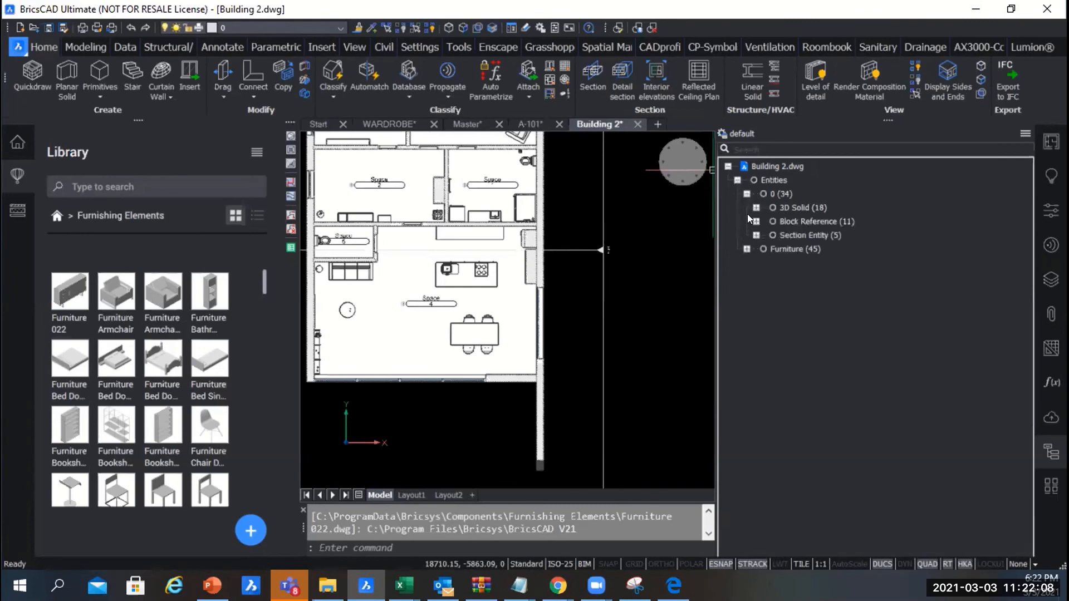
left_click(756, 208)
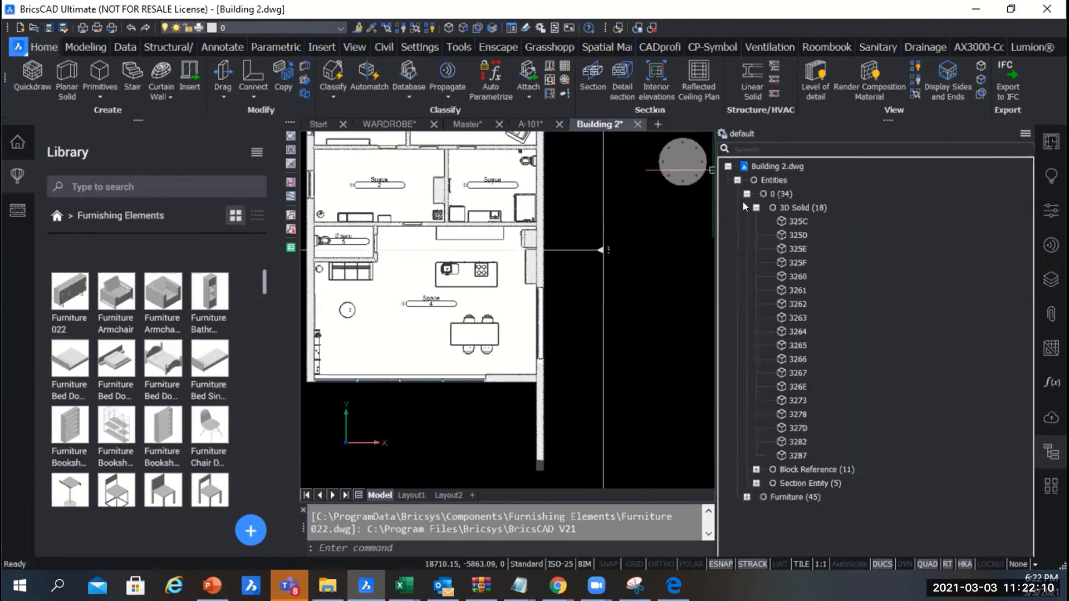
key("Escape")
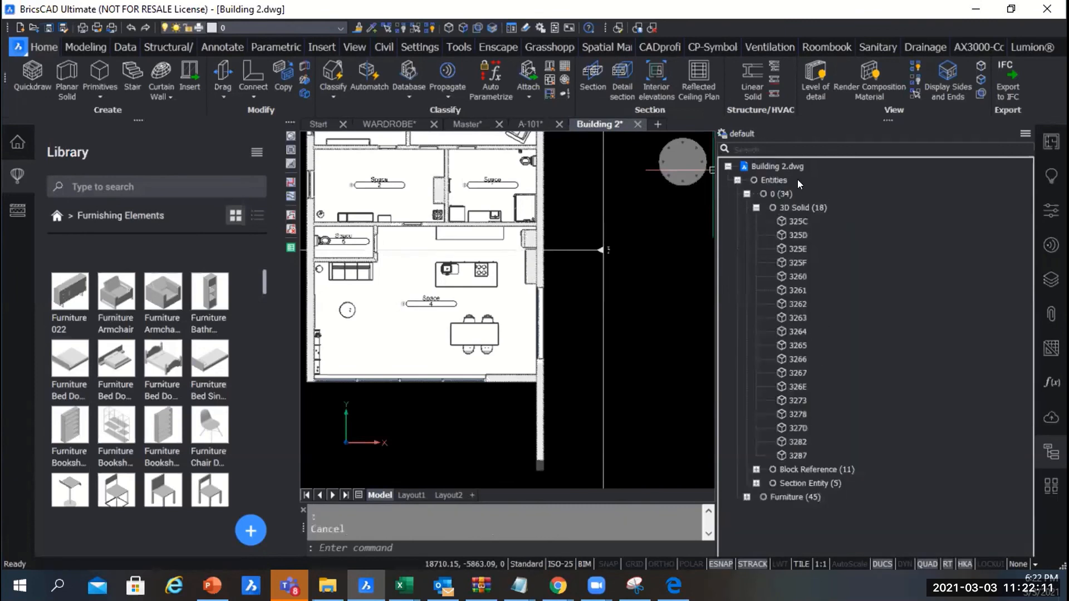
left_click(728, 166)
Step: Assign the Cavity Wall, Brick composition to the four exterior walls of Building 2, accepting the default reference faces
scroll(690, 328, "down", 3)
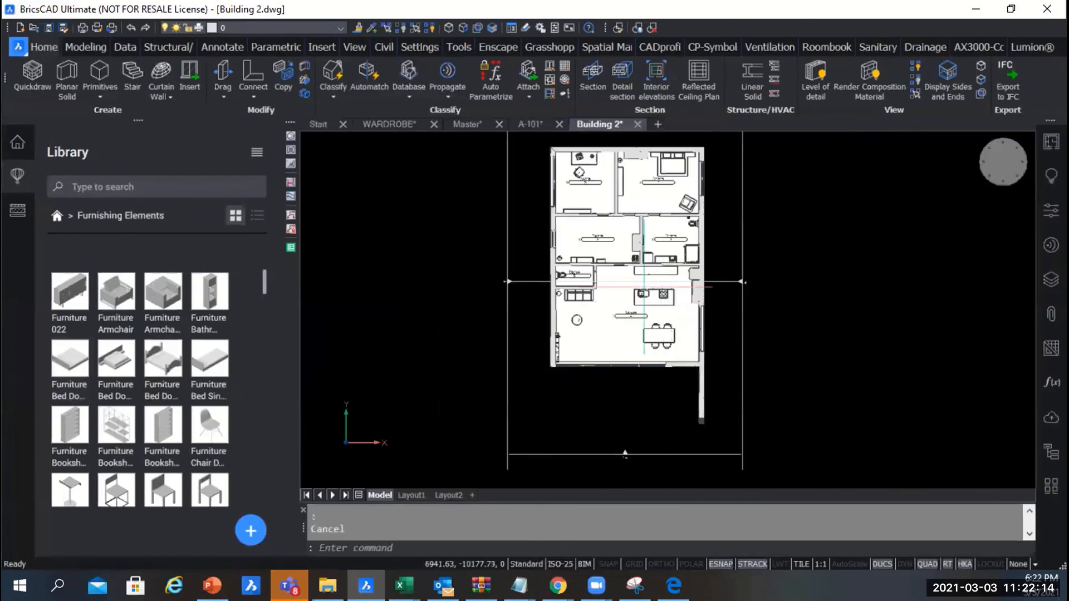
scroll(561, 182, "up", 4)
scroll(562, 182, "up", 3)
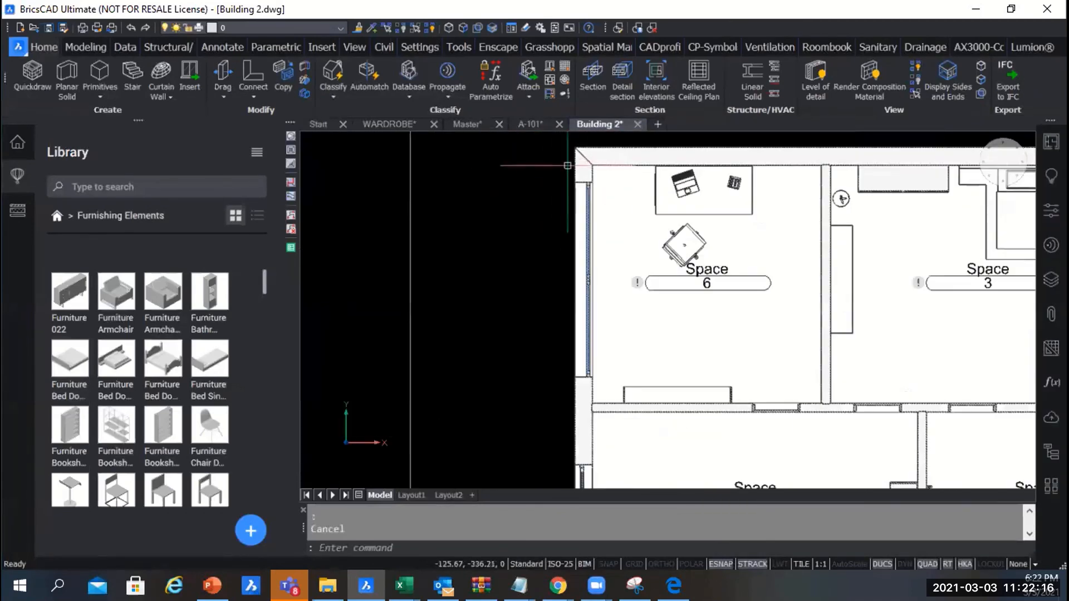
left_click(578, 149)
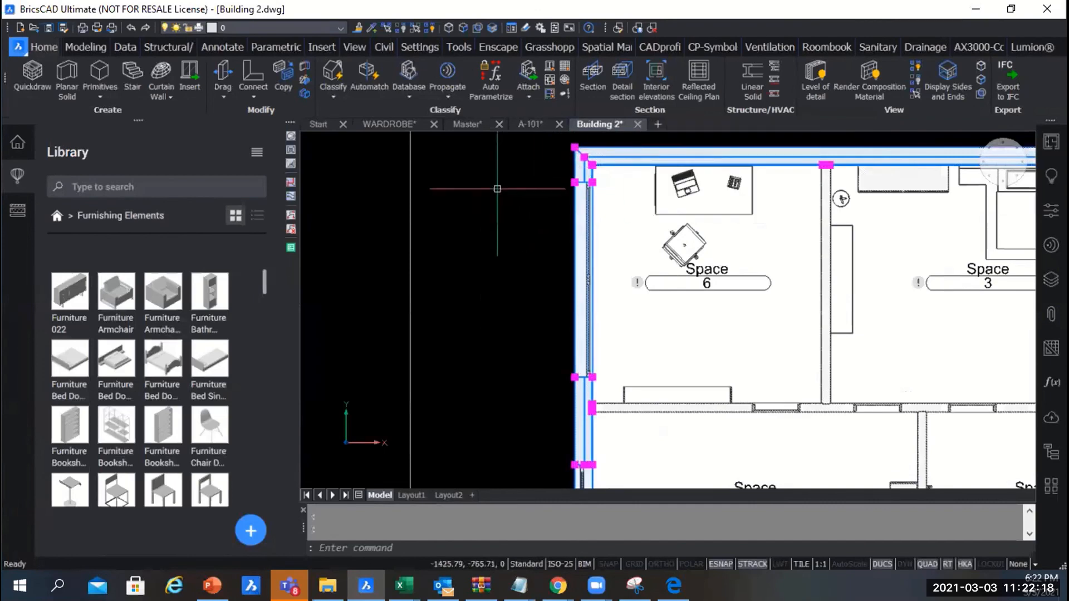
scroll(528, 223, "down", 5)
scroll(557, 251, "up", 6)
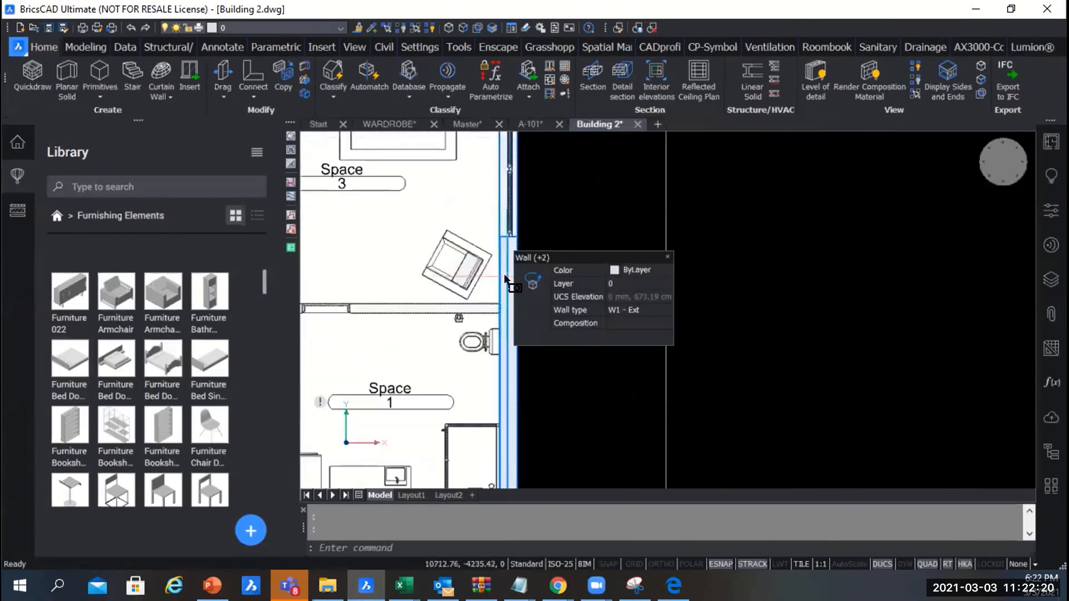
left_click(508, 266)
scroll(609, 239, "down", 5)
scroll(576, 368, "up", 5)
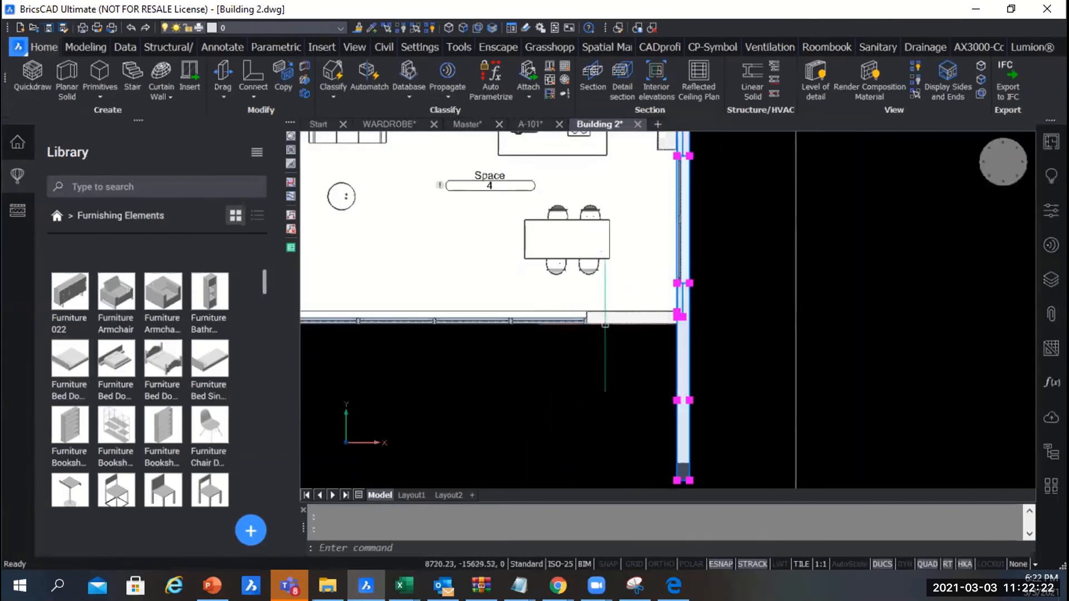
scroll(595, 348, "down", 3)
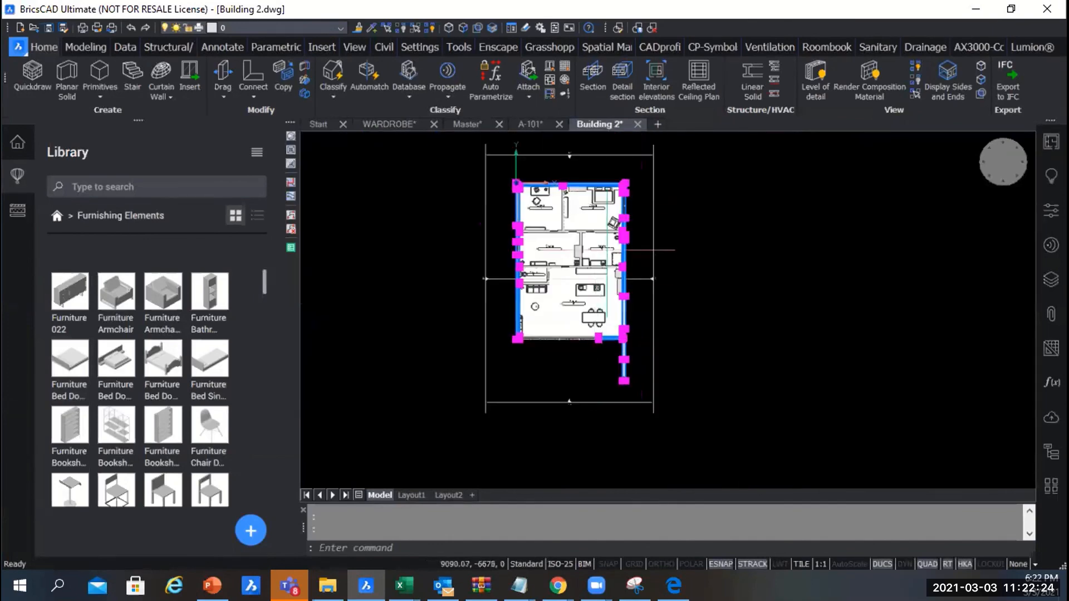
scroll(590, 184, "up", 4)
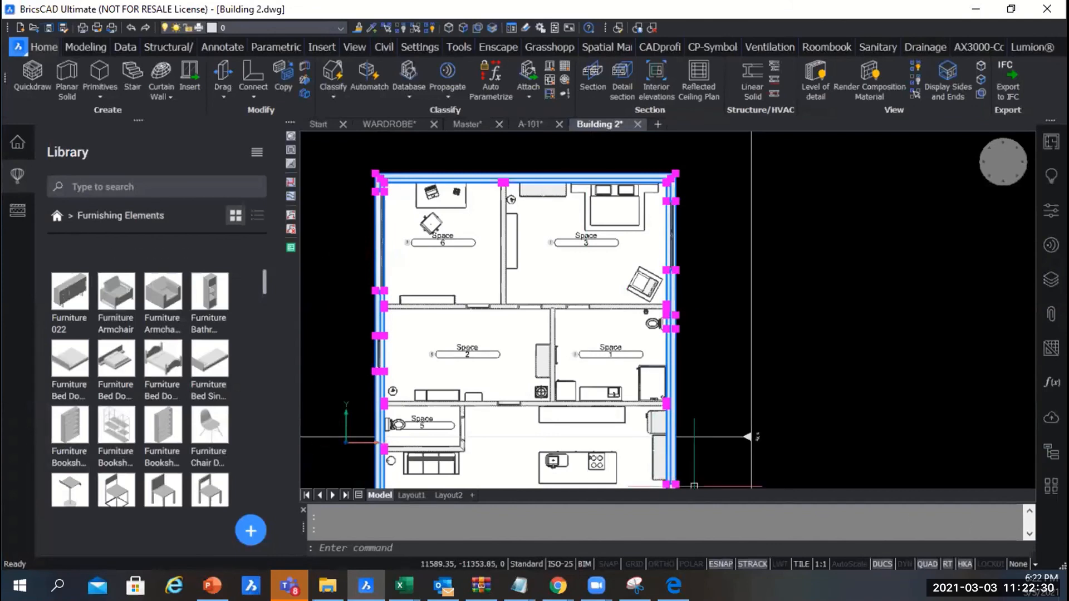
left_click(18, 211)
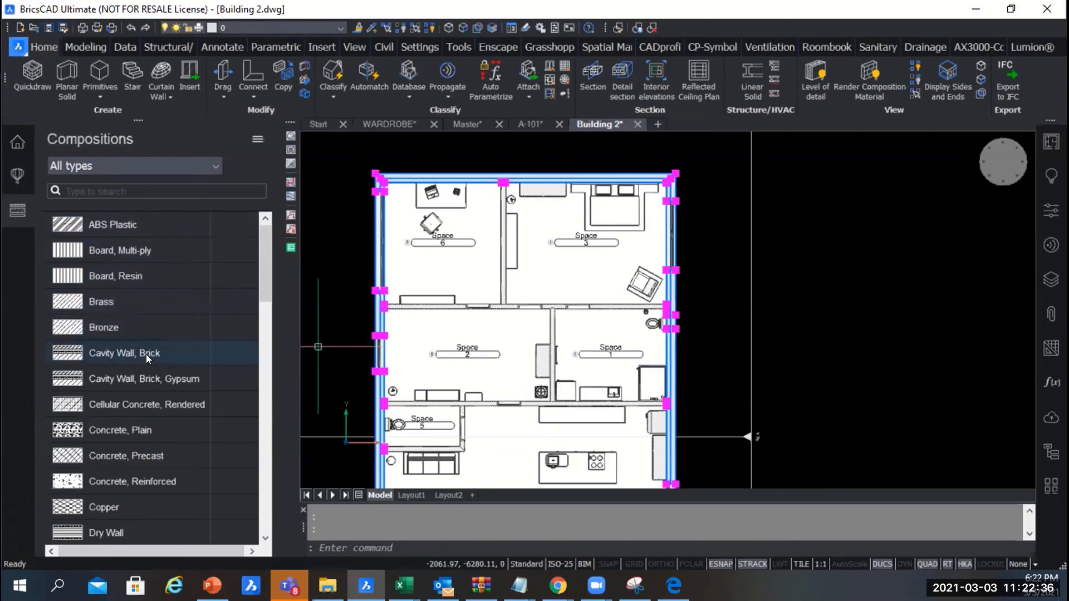
scroll(366, 334, "up", 5)
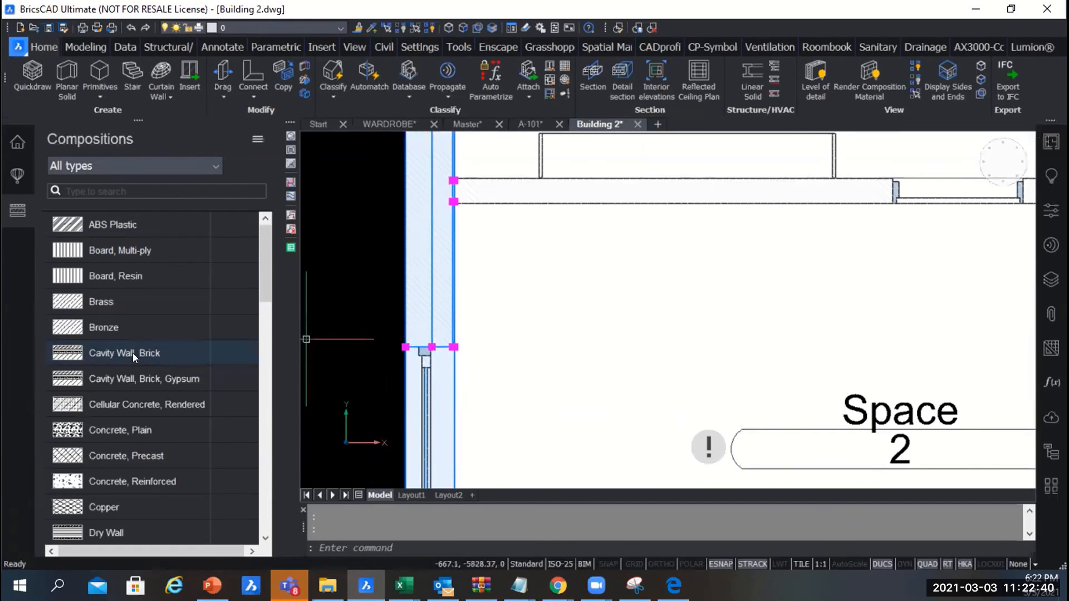
left_click_drag(133, 353, 428, 301)
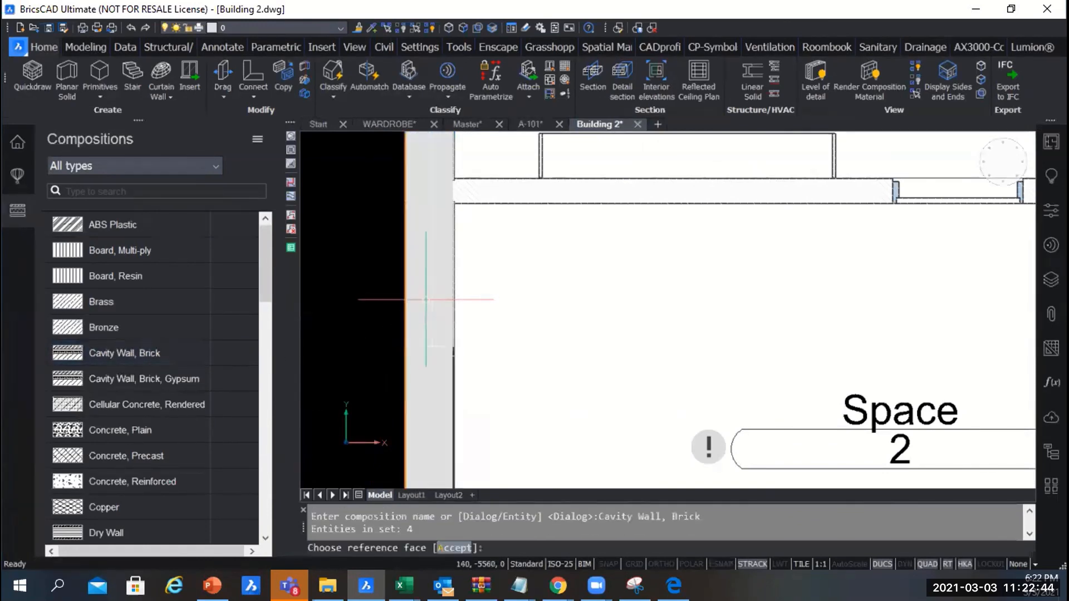
scroll(419, 293, "up", 3)
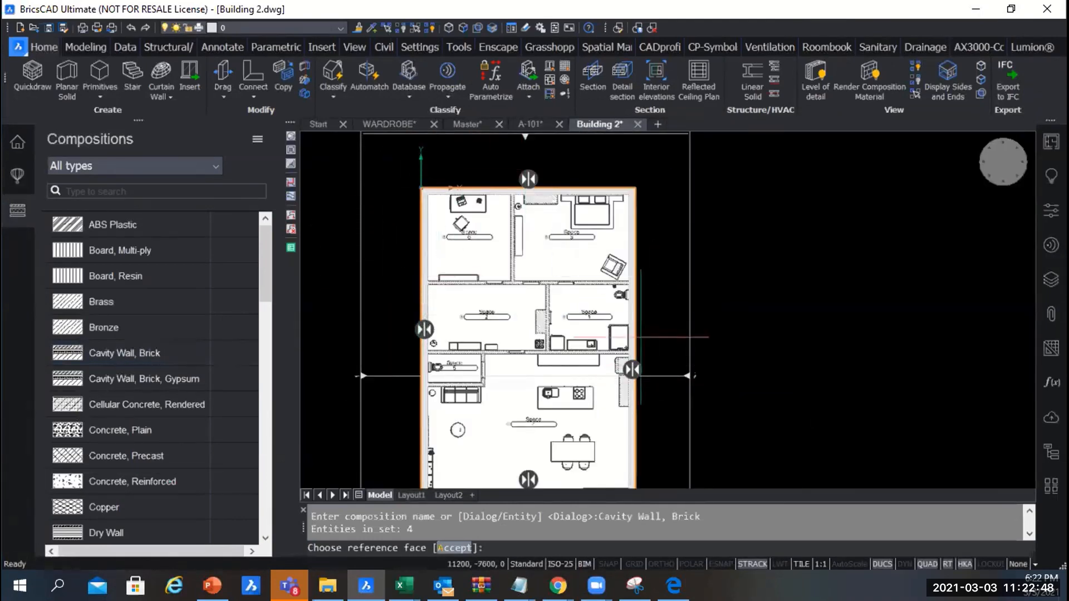
scroll(490, 194, "down", 2)
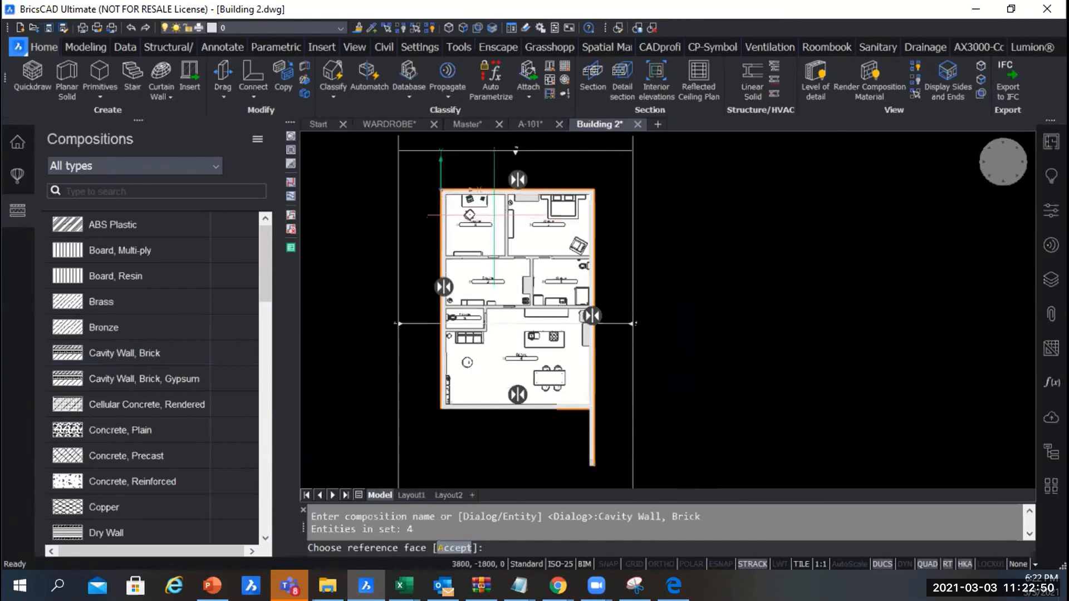
scroll(490, 201, "up", 2)
scroll(378, 342, "up", 2)
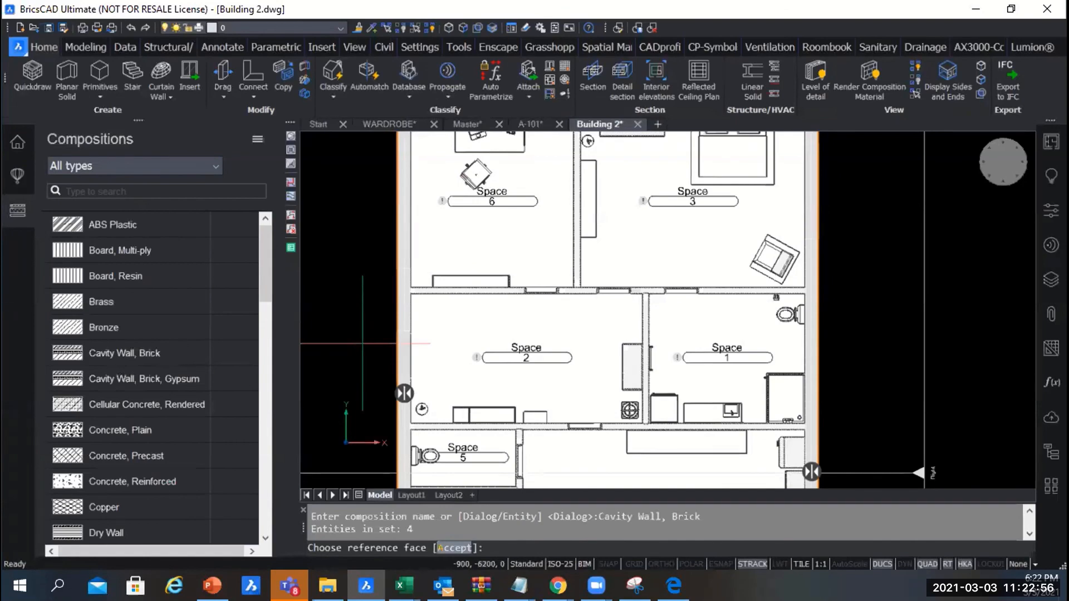
key("Return")
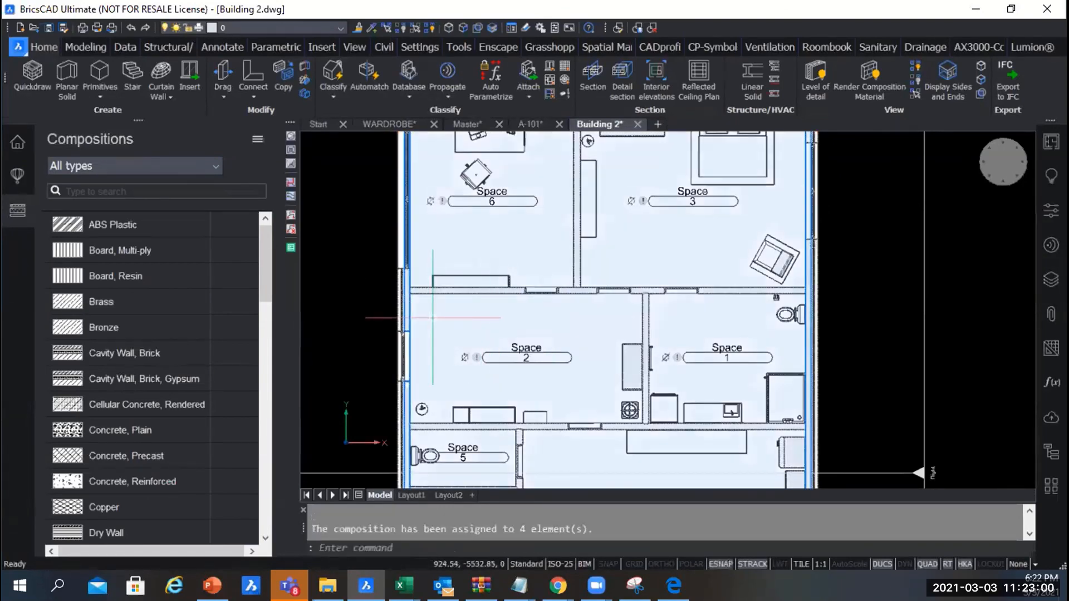
Step: Save the Building 2 drawing and close it
scroll(433, 318, "down", 5)
scroll(437, 207, "up", 10)
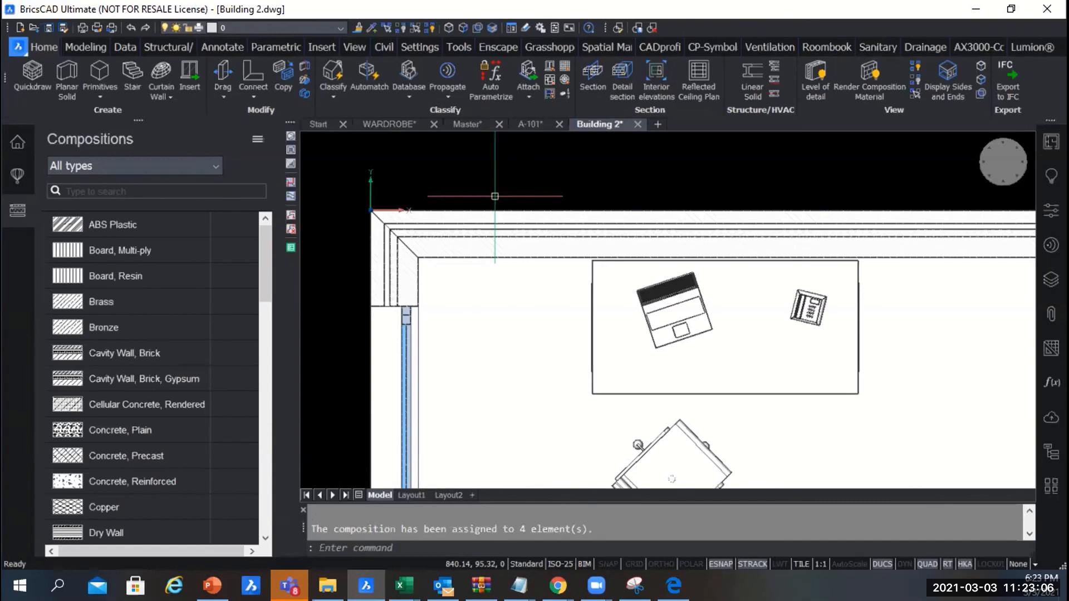
key("ctrl+s")
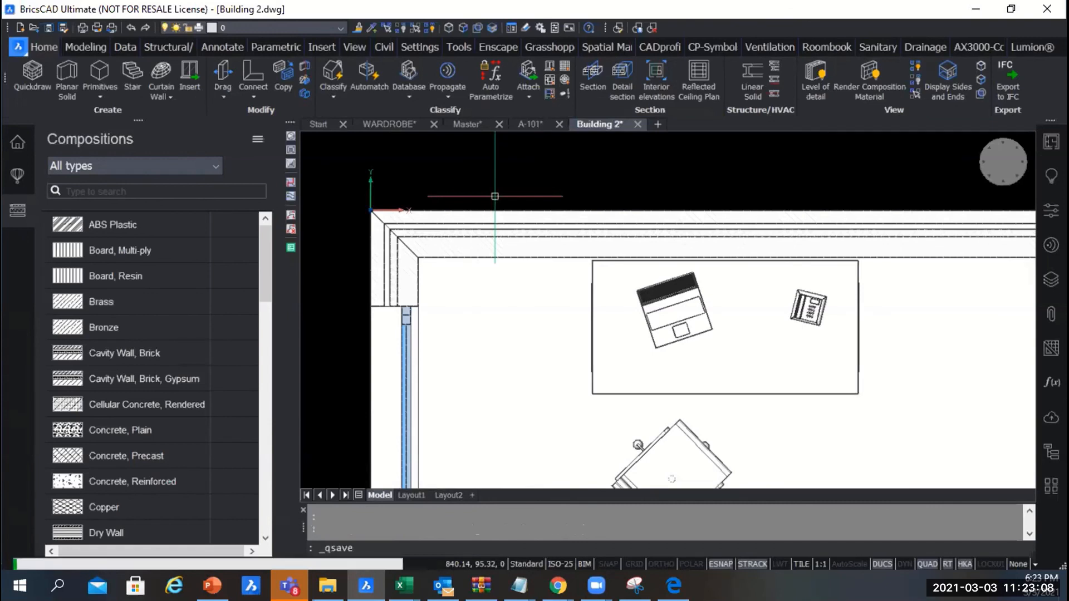
left_click(633, 124)
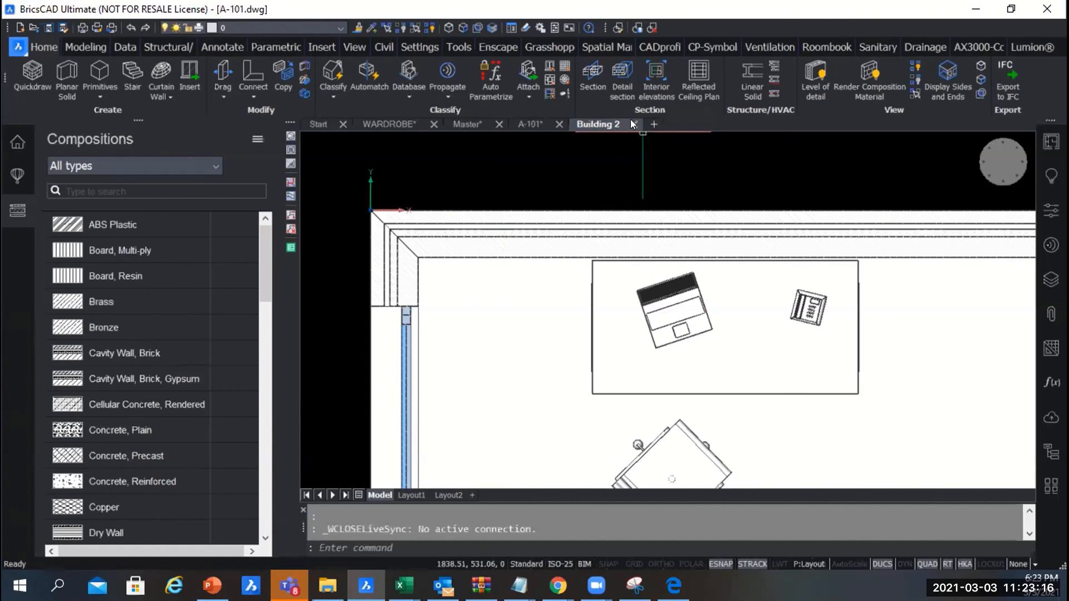
Step: Show the Exercise project browser again and try to close the A-101 sheet
scroll(447, 270, "down", 2)
scroll(587, 262, "up", 1)
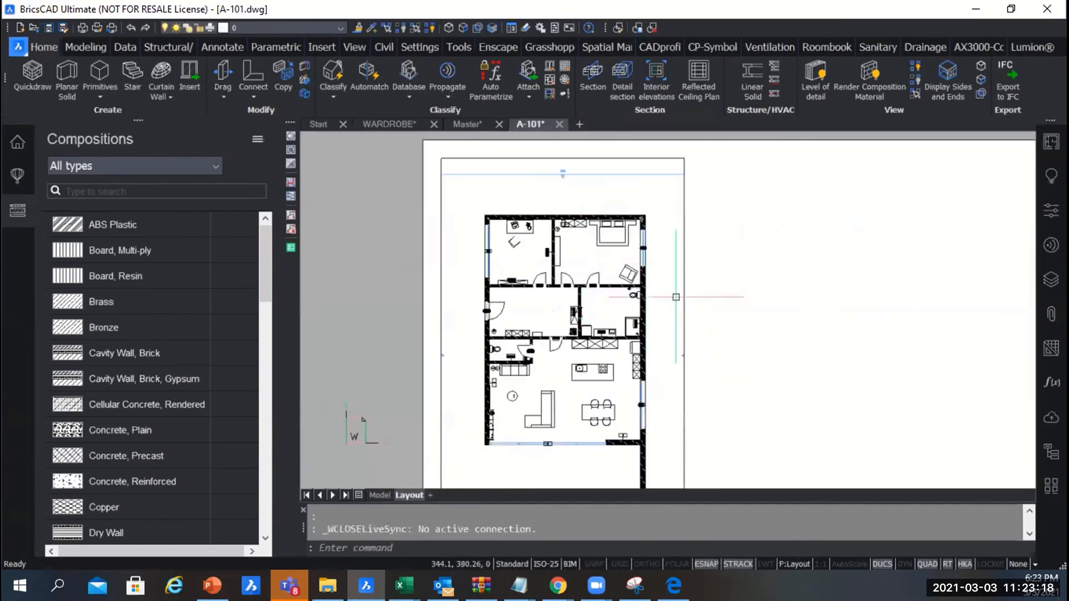
left_click(18, 141)
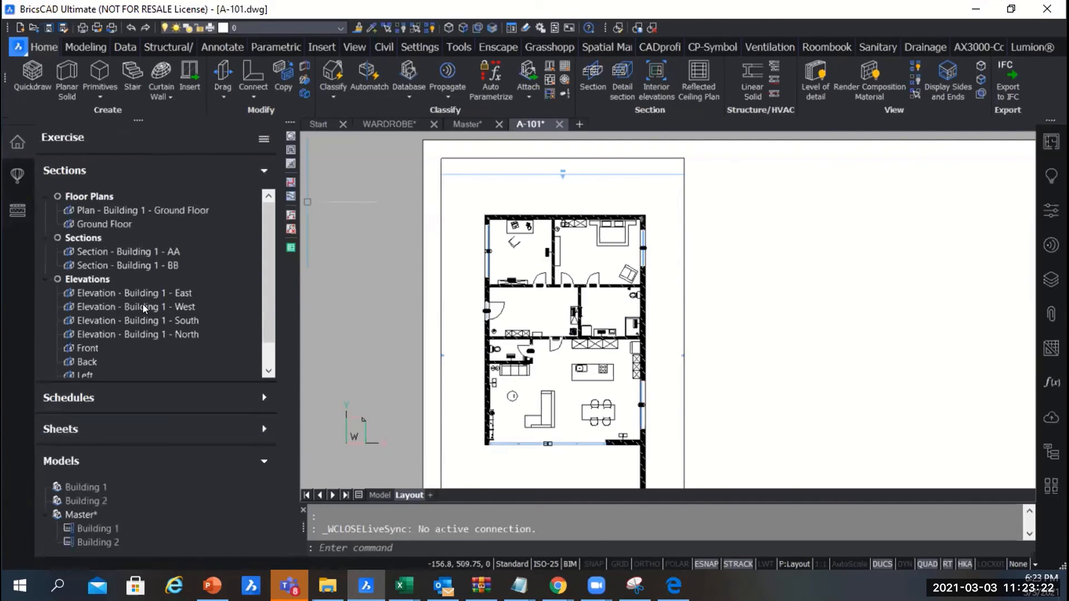
scroll(143, 304, "down", 1)
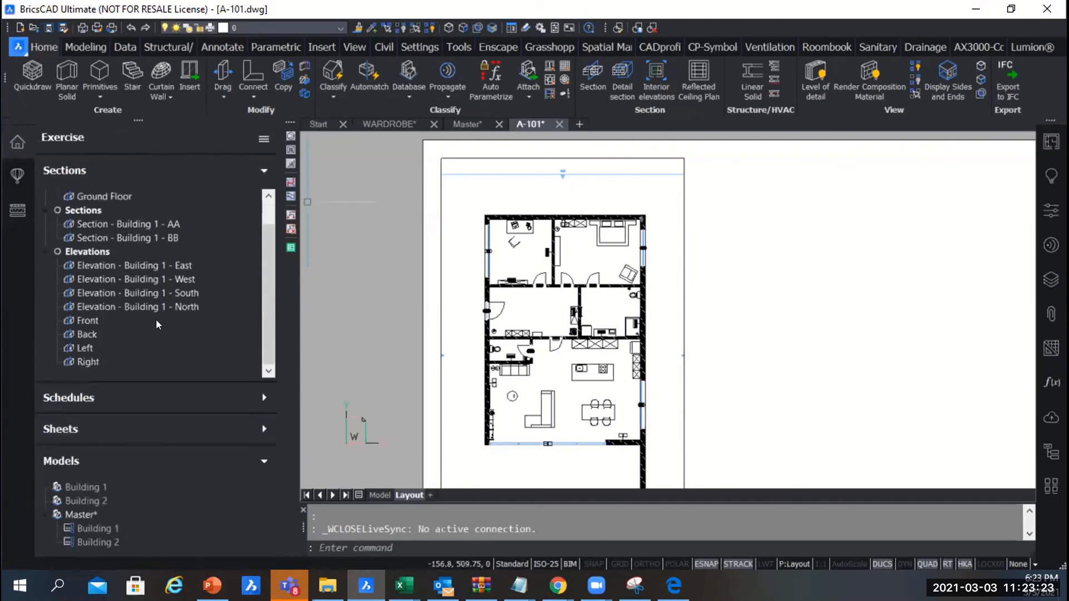
left_click(558, 123)
left_click(630, 288)
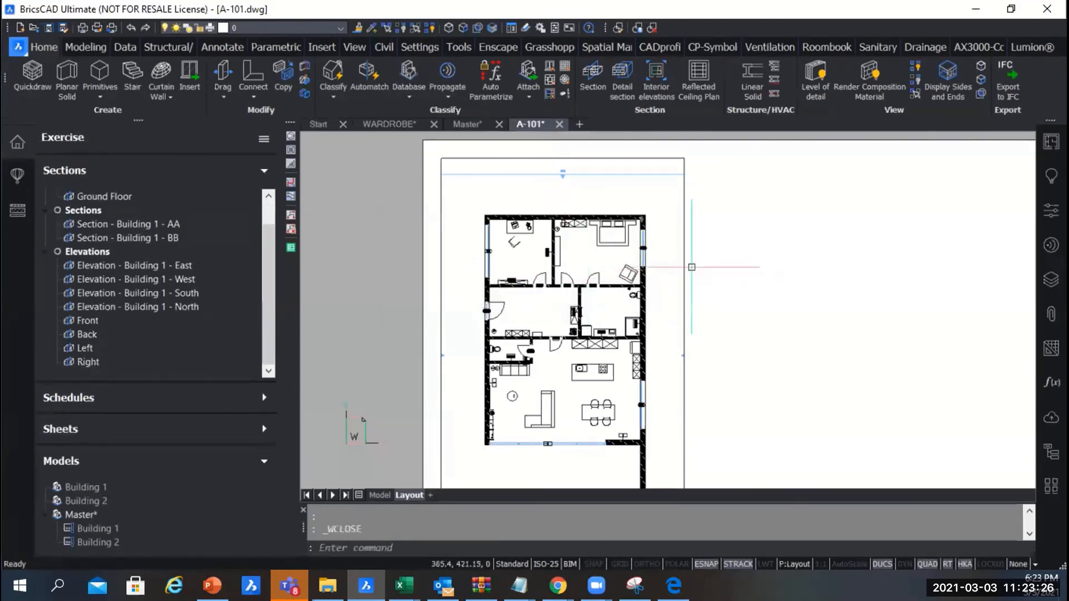
Step: Update the section shown in the floor plan viewport on sheet A-101 from the edited model
mouse_move(684, 261)
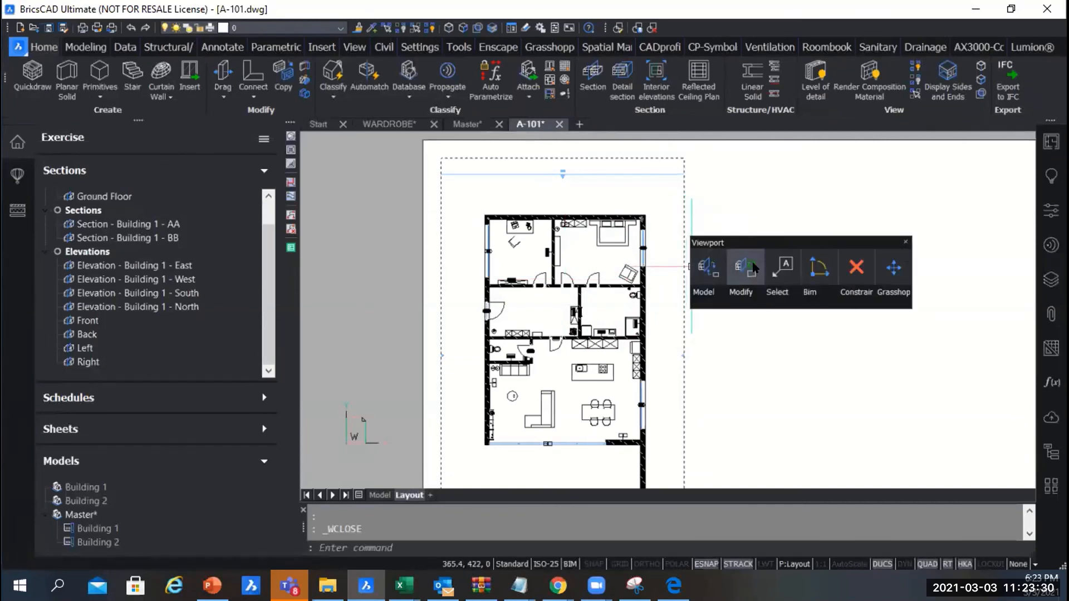
left_click(755, 271)
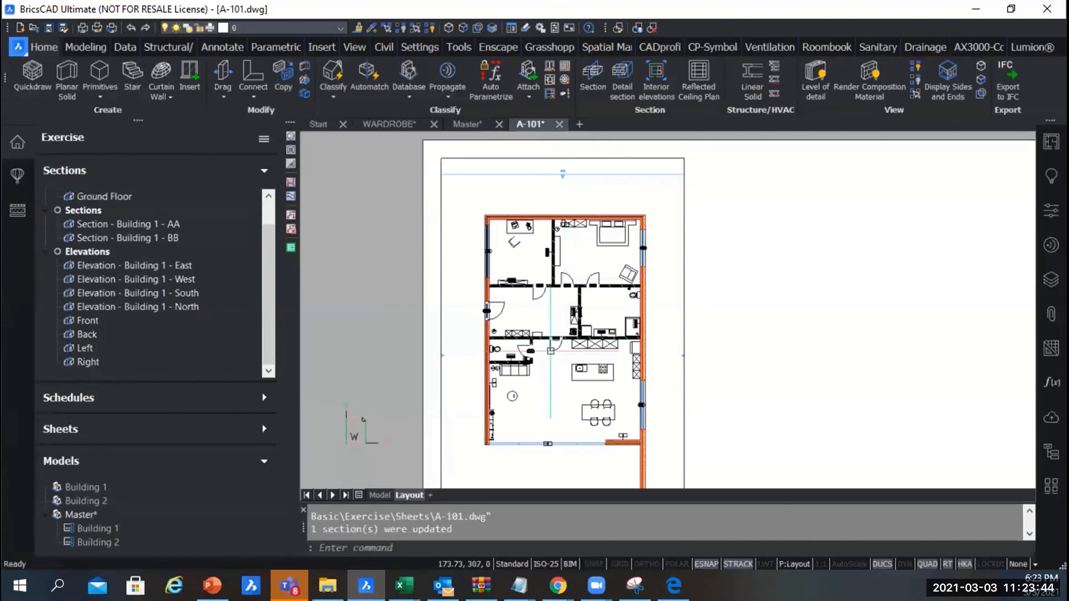
scroll(532, 245, "up", 3)
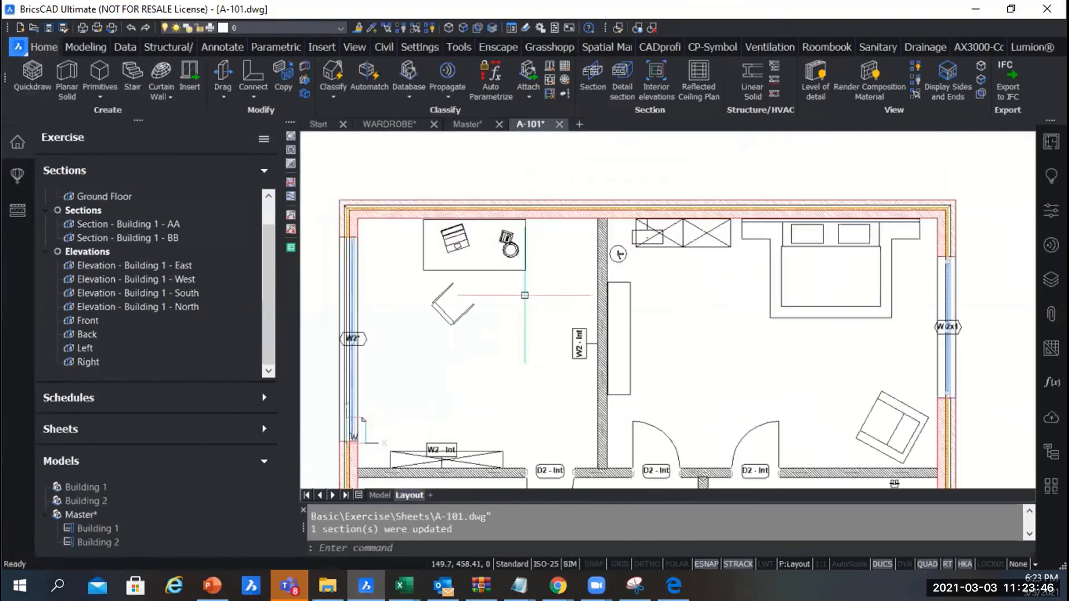
scroll(528, 283, "up", 3)
scroll(512, 334, "down", 4)
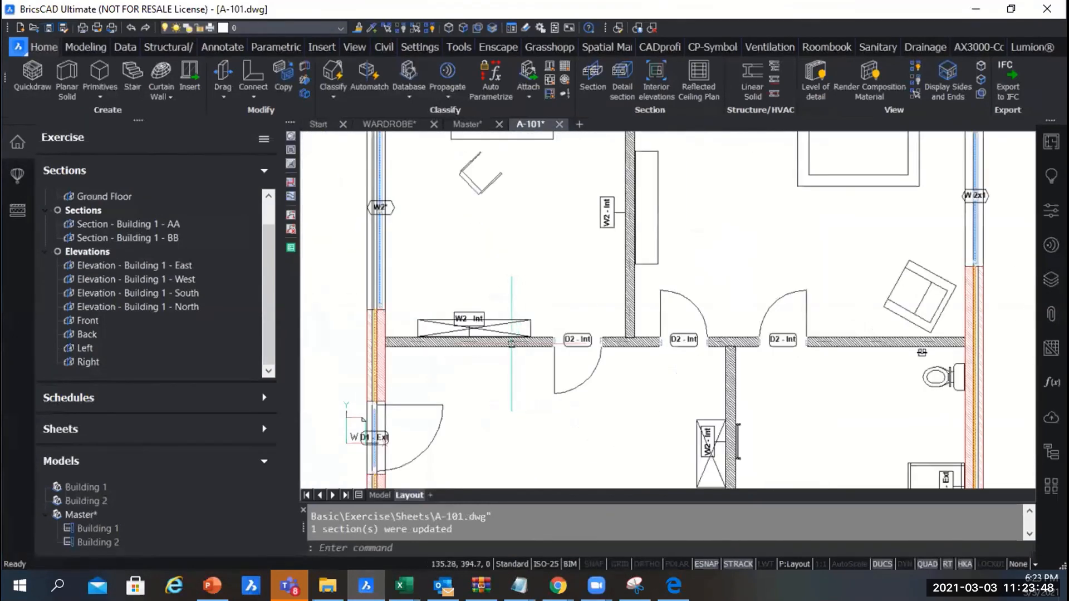
Step: Examine the updated ground floor plan on sheet A-101, checking the exterior wall compositions, interior doors, furniture and tags
scroll(483, 172, "up", 5)
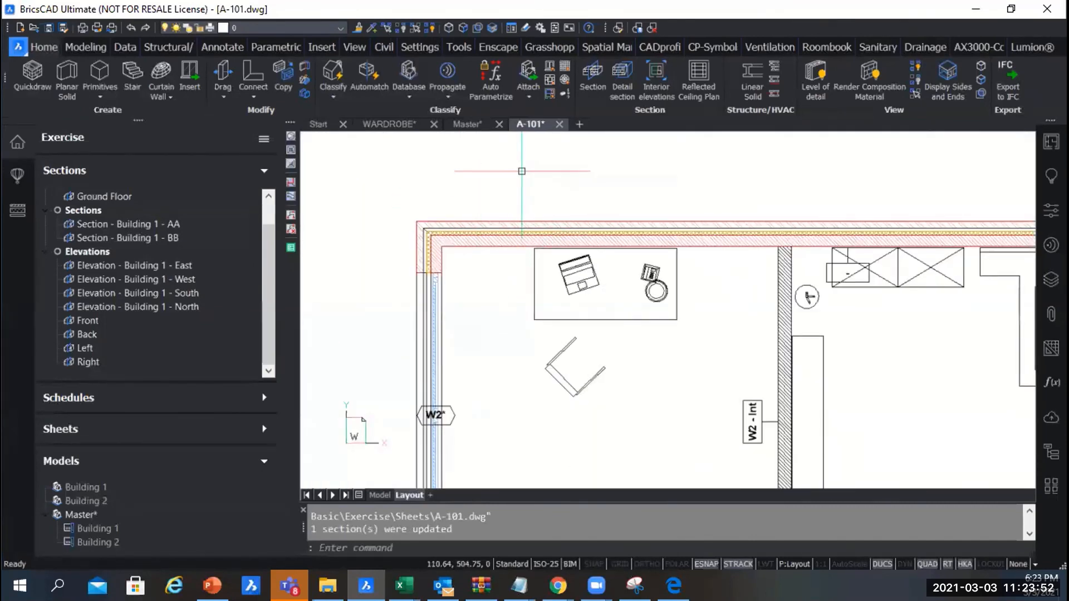
scroll(556, 190, "down", 5)
scroll(613, 234, "up", 4)
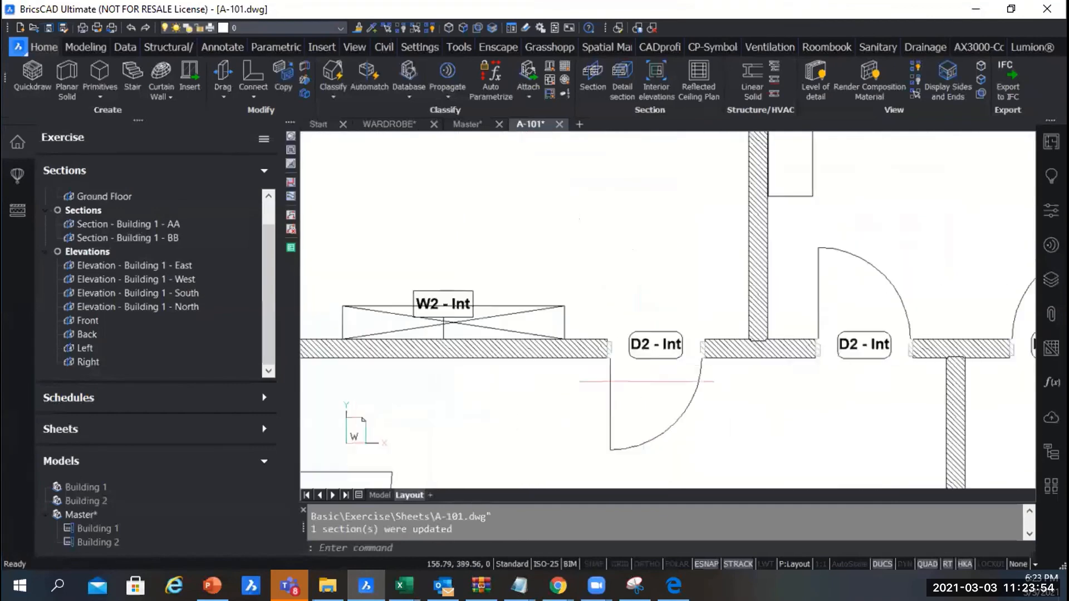
scroll(632, 252, "down", 2)
scroll(631, 251, "down", 5)
scroll(557, 278, "up", 6)
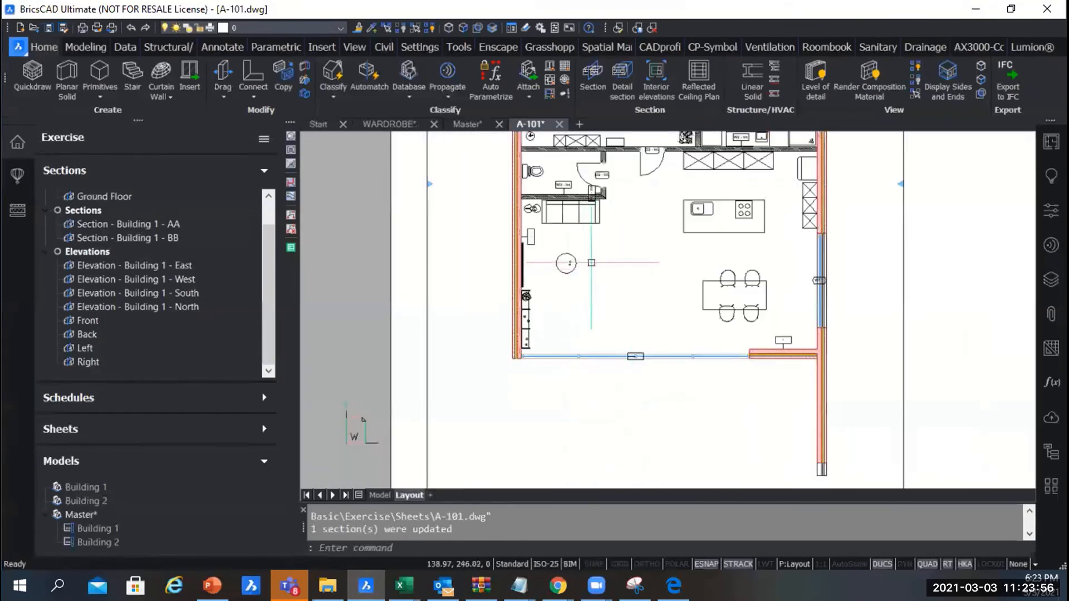
scroll(533, 293, "down", 2)
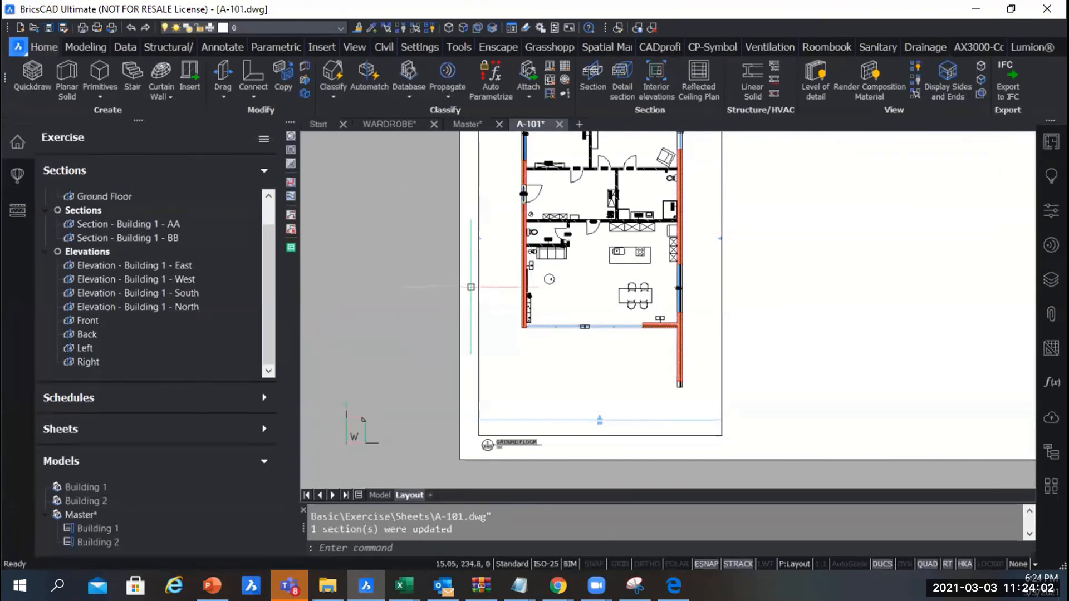
scroll(471, 288, "down", 4)
scroll(492, 257, "up", 3)
scroll(552, 177, "up", 2)
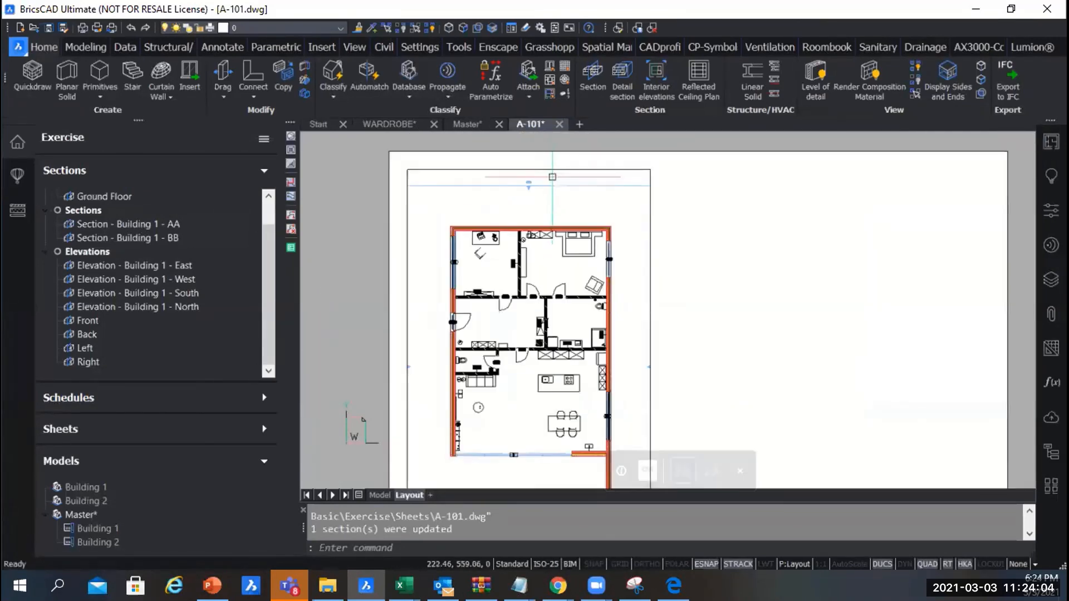
scroll(552, 177, "down", 2)
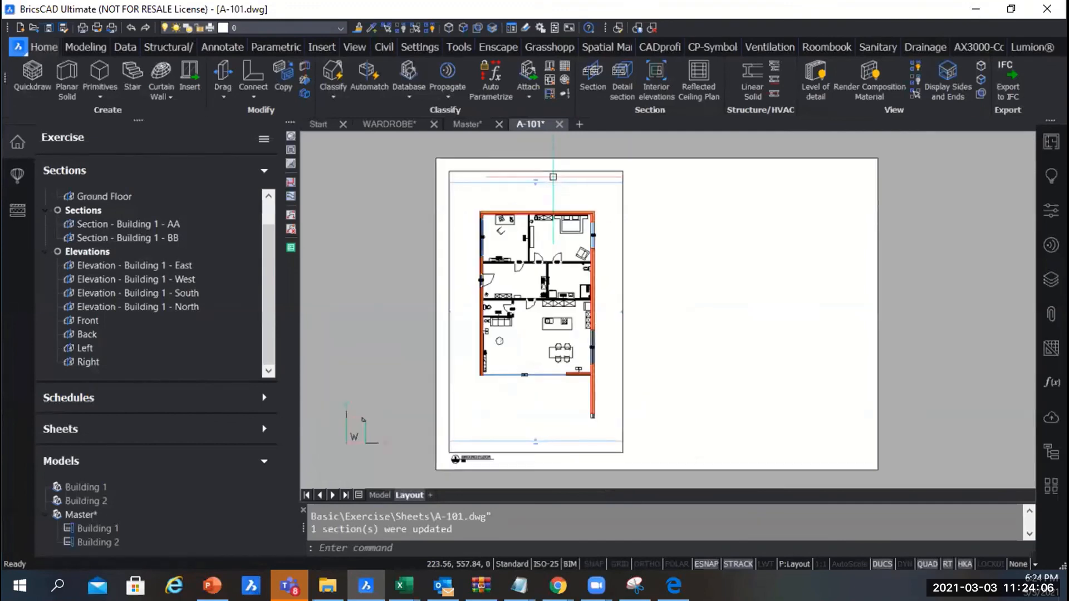